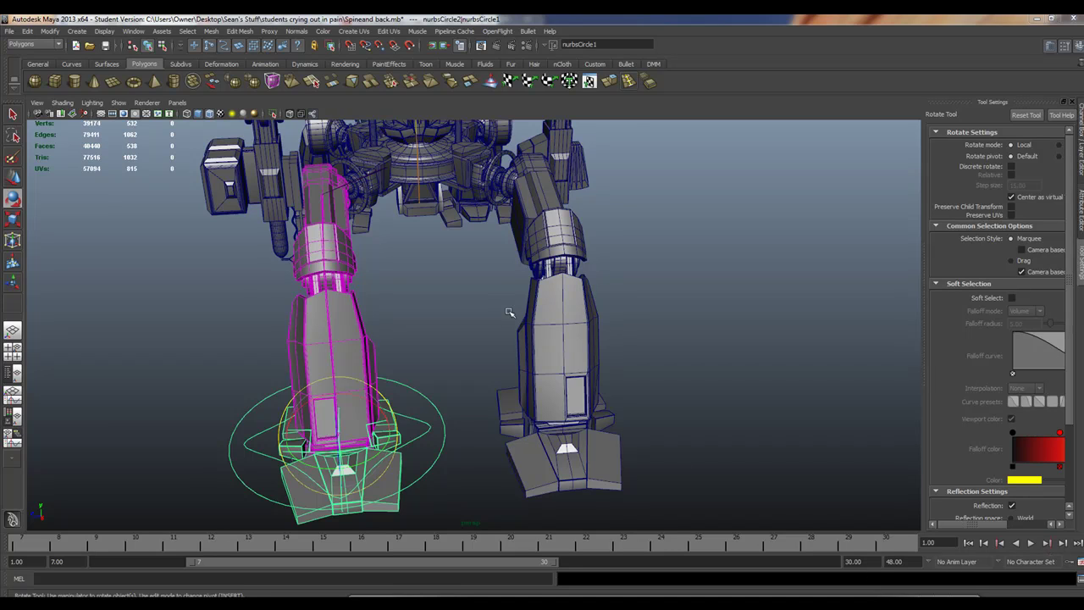
- Select the other leg's foot control circle nurbsCircle4 and frame it
mouse_move(511, 313)
left_mouse_down("alt")
mouse_move(558, 360)
mouse_move(585, 346)
mouse_move(686, 453)
left_mouse_up("alt")
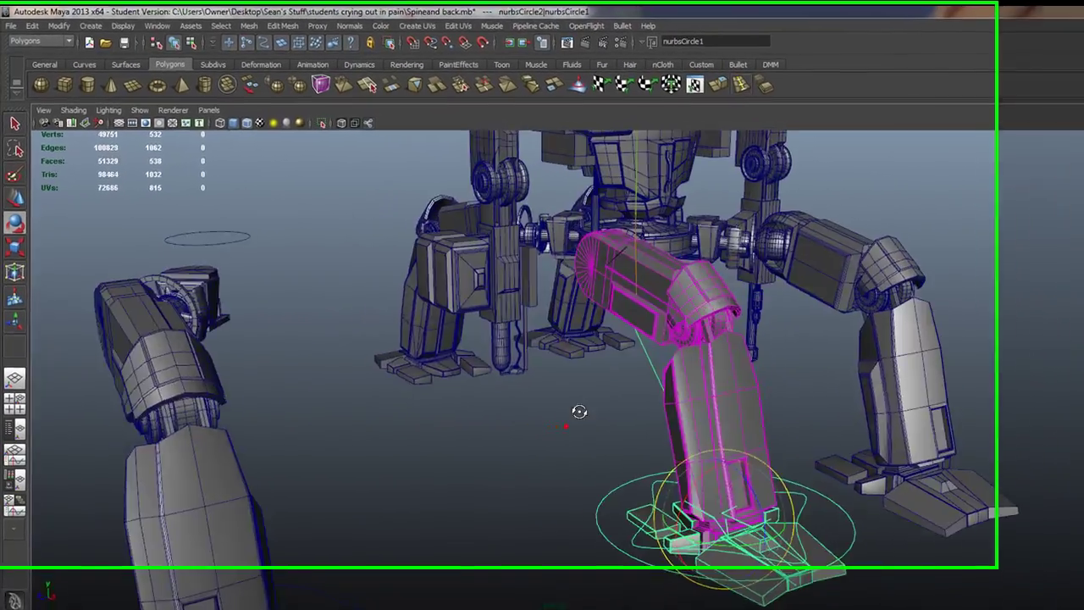
scroll(685, 453, "up", 2)
mouse_move(704, 409)
left_mouse_down("alt")
mouse_move(773, 368)
mouse_move(508, 443)
left_mouse_up("alt")
left_click_drag(430, 513, 457, 535)
key("f")
- Toggle X-Ray Joints from the viewport Shading menu
left_click(89, 119)
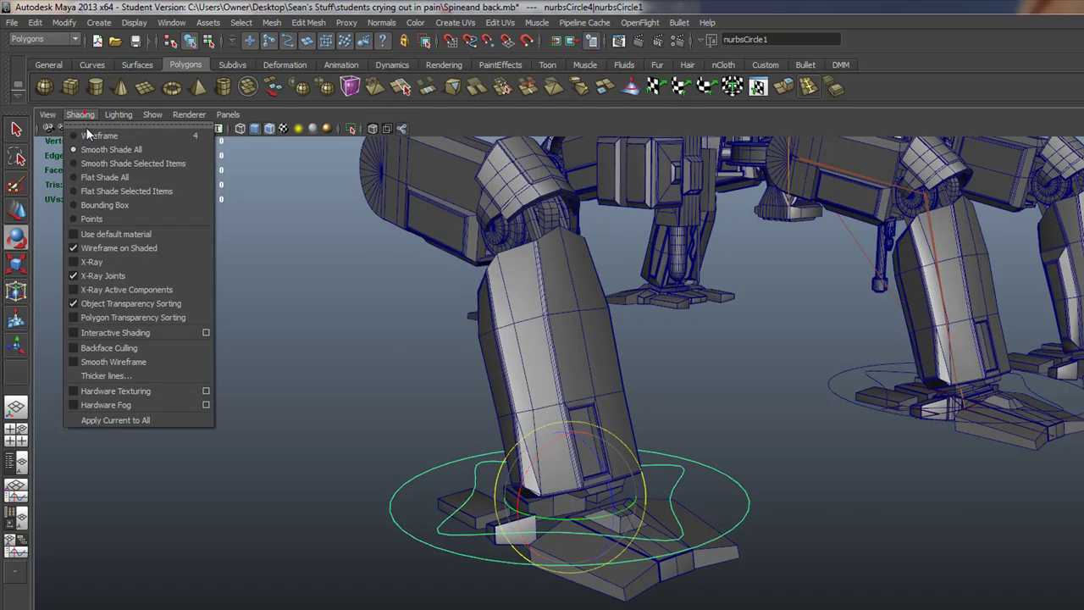
left_click(129, 276)
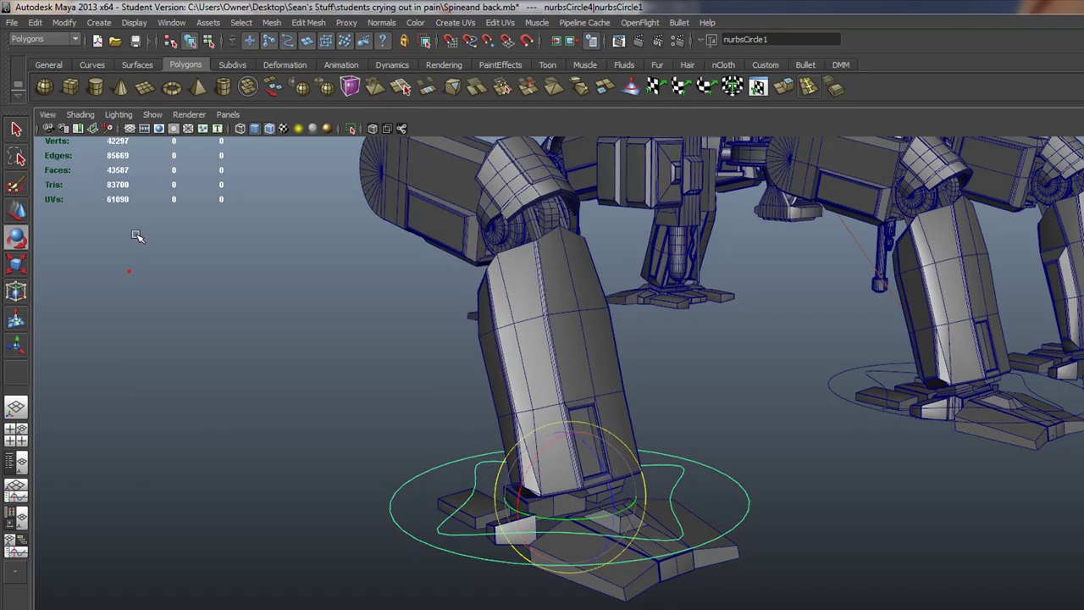
left_click(80, 114)
left_click(138, 277)
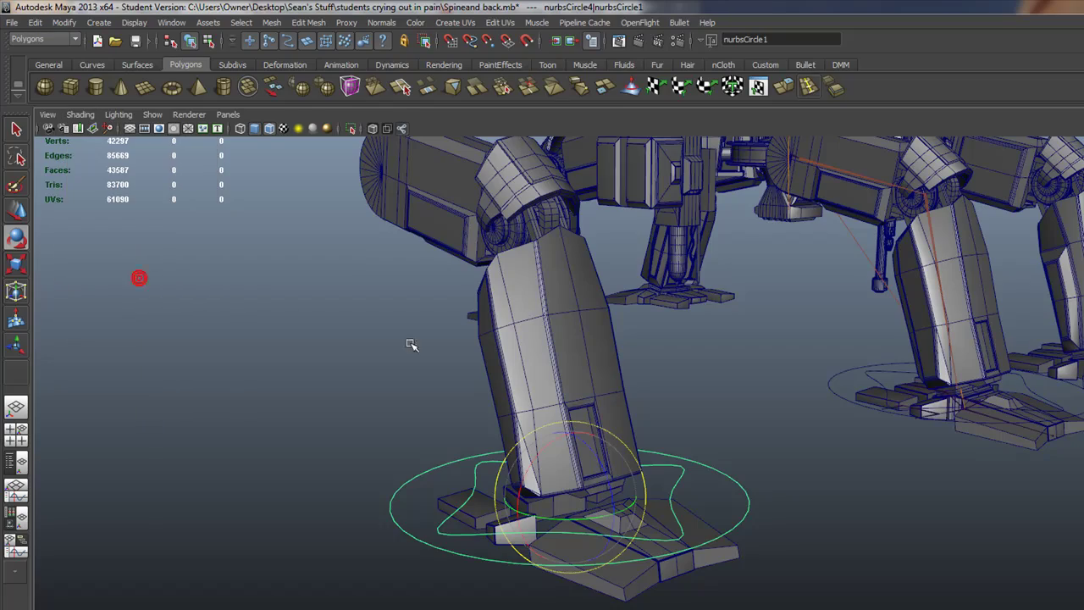
- Inspect the right leg up close and select the ankle piece polySurface9
mouse_move(664, 438)
left_mouse_down("alt")
mouse_move(554, 449)
mouse_move(638, 537)
mouse_move(648, 511)
left_mouse_up("alt")
mouse_move(703, 480)
left_mouse_down()
mouse_move(638, 549)
mouse_move(762, 424)
mouse_move(794, 243)
left_mouse_up()
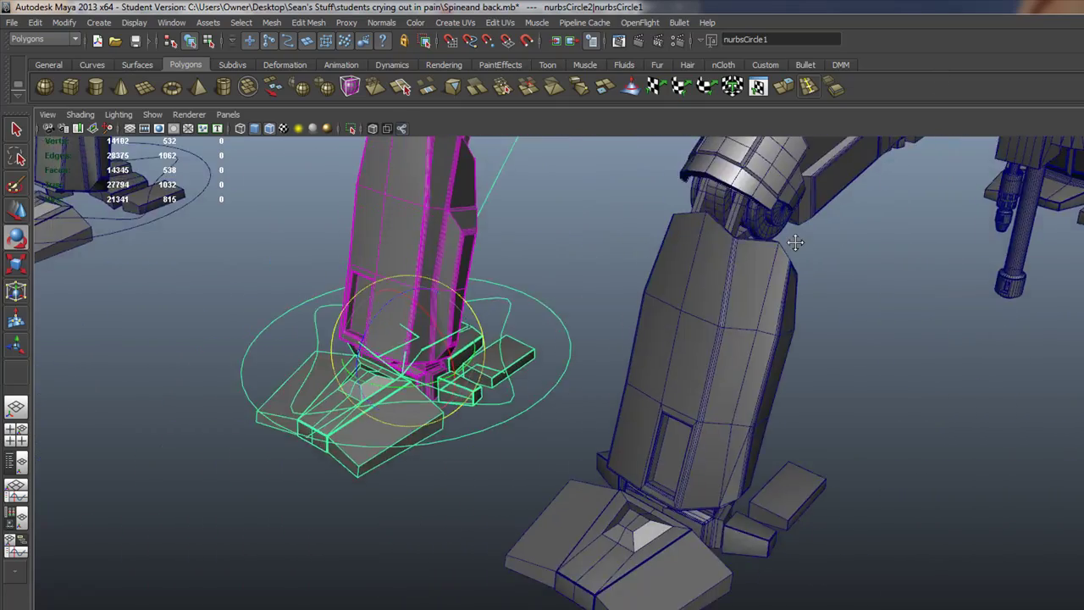
right_click_drag(648, 326, 858, 416, "alt")
middle_click_drag(847, 460, 800, 384, "alt")
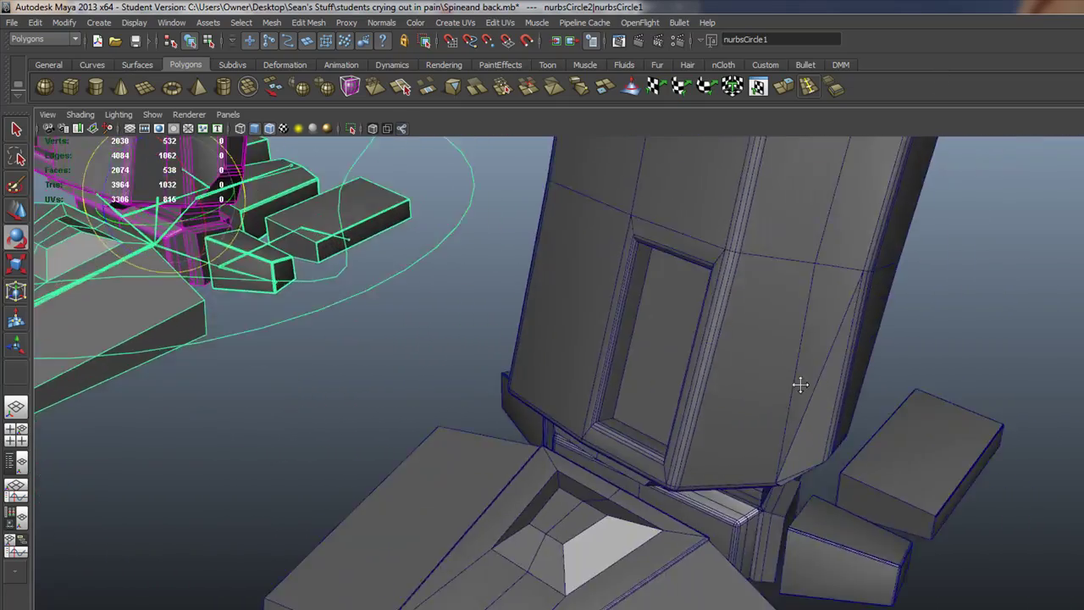
right_click_drag(800, 385, 774, 363, "alt")
mouse_move(774, 363)
left_mouse_down("alt")
mouse_move(617, 368)
mouse_move(641, 375)
mouse_move(666, 350)
left_mouse_up("alt")
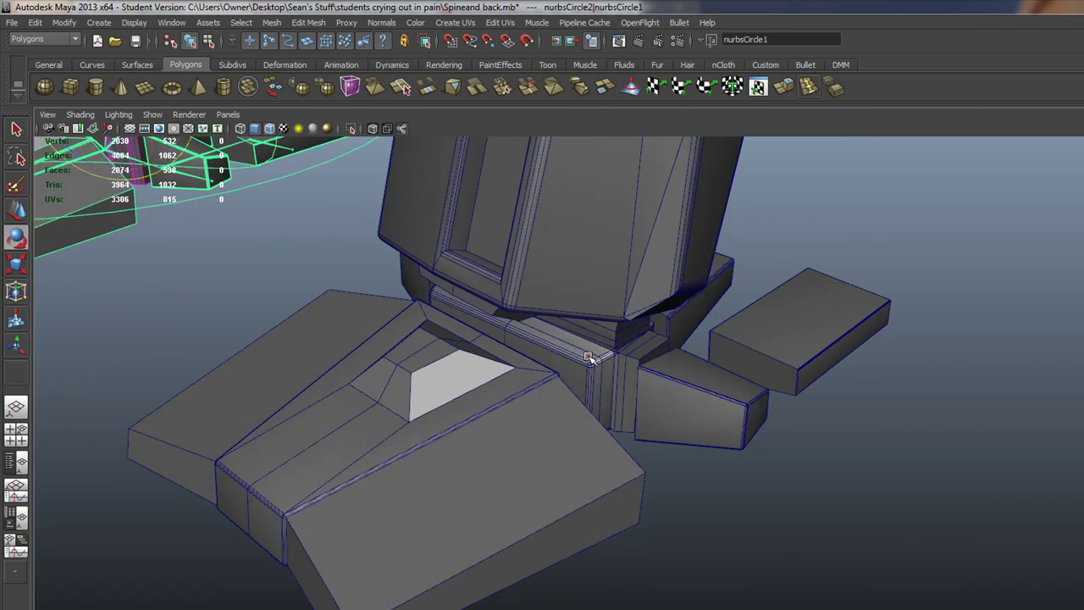
left_click(589, 358)
- Orbit around both feet to view the selected ankle piece from the front
mouse_move(754, 416)
left_mouse_down("alt")
mouse_move(542, 397)
mouse_move(460, 404)
mouse_move(736, 420)
mouse_move(907, 411)
mouse_move(737, 430)
left_mouse_up("alt")
right_click_drag(738, 430, 377, 408, "alt")
mouse_move(377, 407)
left_mouse_down("alt")
mouse_move(494, 472)
mouse_move(476, 449)
mouse_move(512, 447)
left_mouse_up("alt")
right_click_drag(512, 447, 590, 552, "alt")
mouse_move(589, 552)
left_mouse_down("alt")
mouse_move(742, 515)
mouse_move(638, 474)
mouse_move(561, 482)
mouse_move(661, 479)
left_mouse_up("alt")
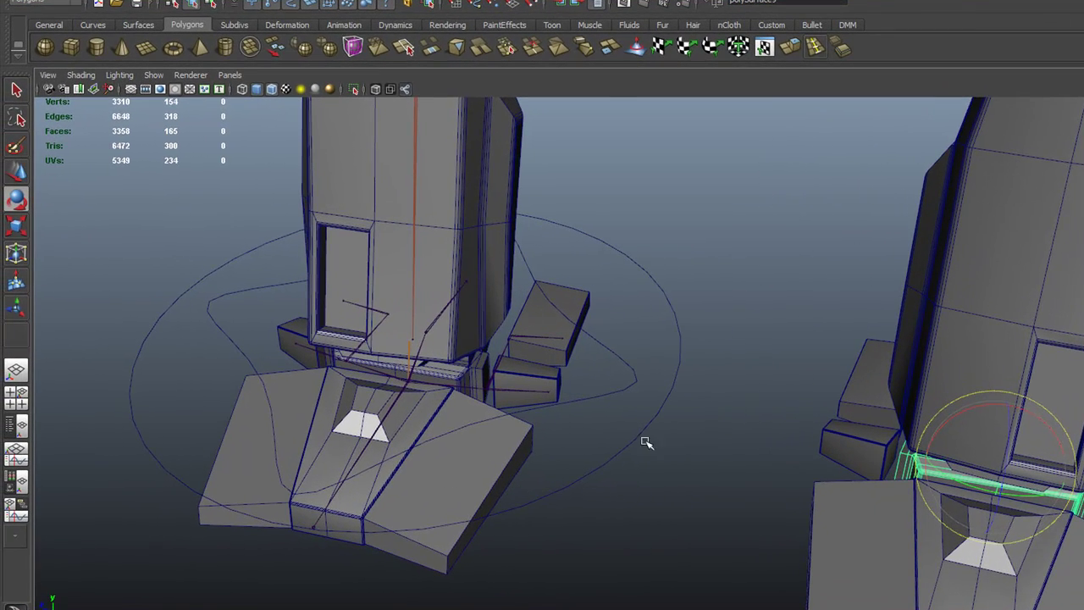
- Look closely at the boot and select the foot control circle nurbsCircle1
mouse_move(646, 442)
left_mouse_down("alt")
mouse_move(605, 443)
mouse_move(601, 412)
mouse_move(624, 431)
mouse_move(545, 444)
left_mouse_up("alt")
right_click_drag(545, 444, 955, 576, "alt")
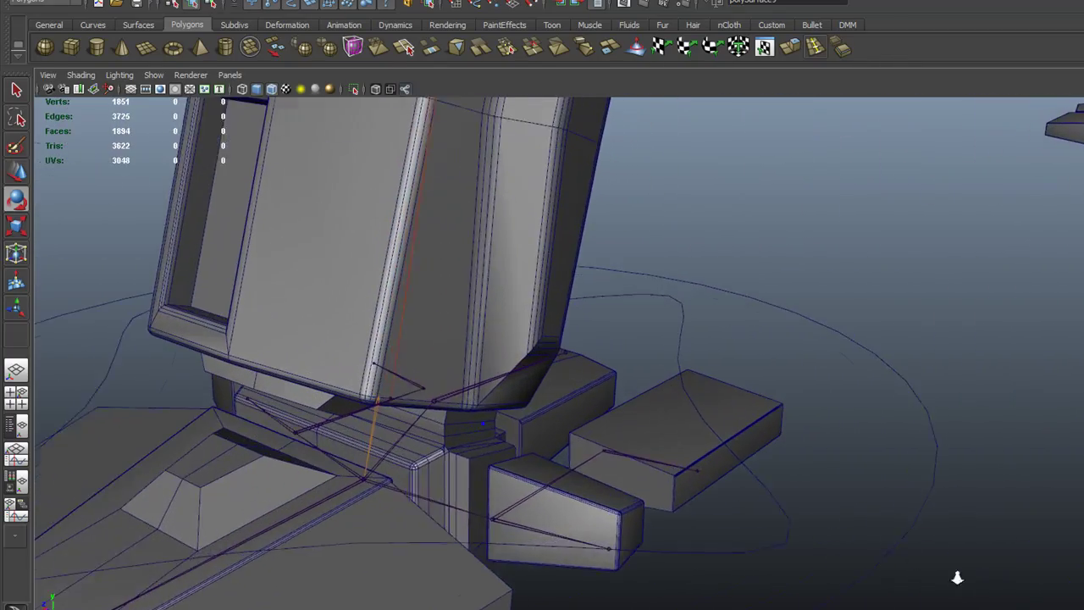
left_click_drag(955, 576, 774, 513, "alt")
mouse_move(680, 491)
right_mouse_down("alt")
mouse_move(843, 475)
mouse_move(818, 488)
right_mouse_up("alt")
left_click_drag(817, 489, 781, 476, "alt")
mouse_move(782, 476)
right_mouse_down("alt")
mouse_move(927, 476)
mouse_move(653, 455)
right_mouse_up("alt")
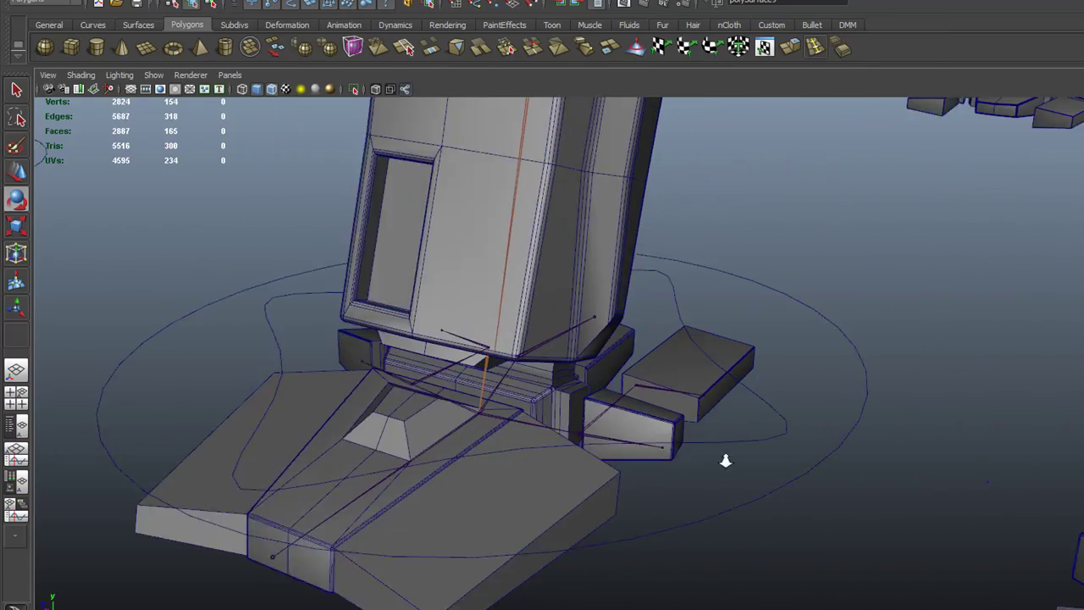
left_click(711, 491)
- Orbit around the robot to inspect the selected leg, arm and sprocket joint
right_click_drag(722, 434, 825, 431, "alt")
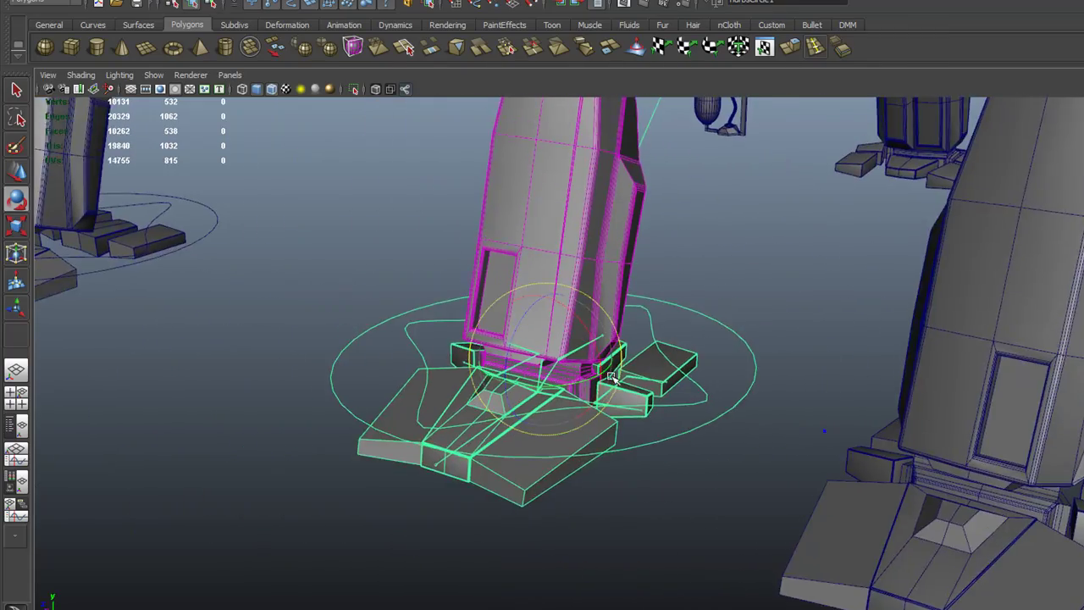
left_click_drag(824, 430, 706, 362, "alt")
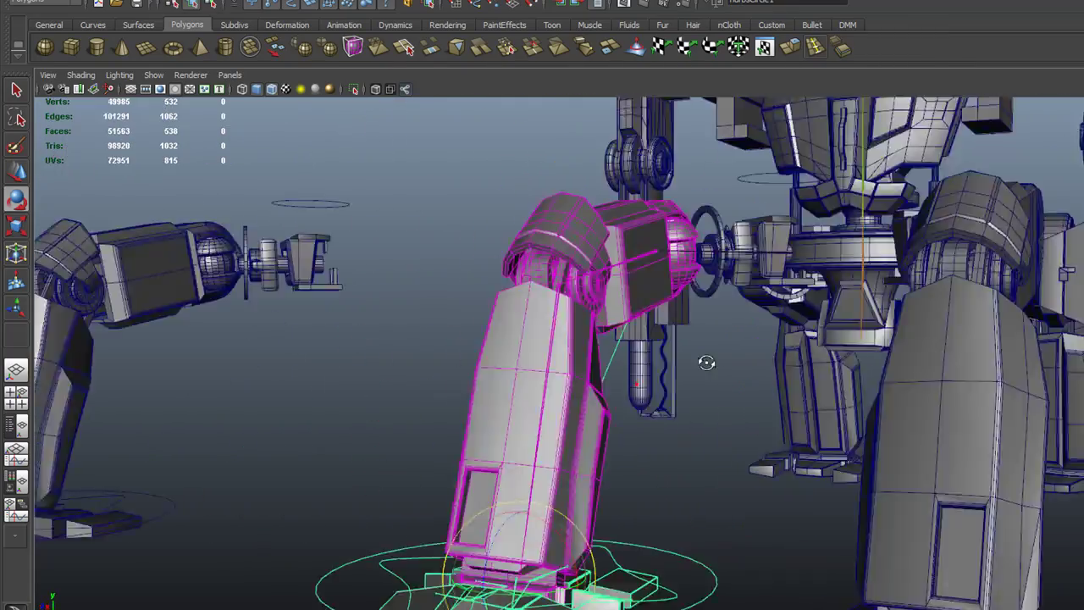
right_click_drag(706, 362, 851, 363, "alt")
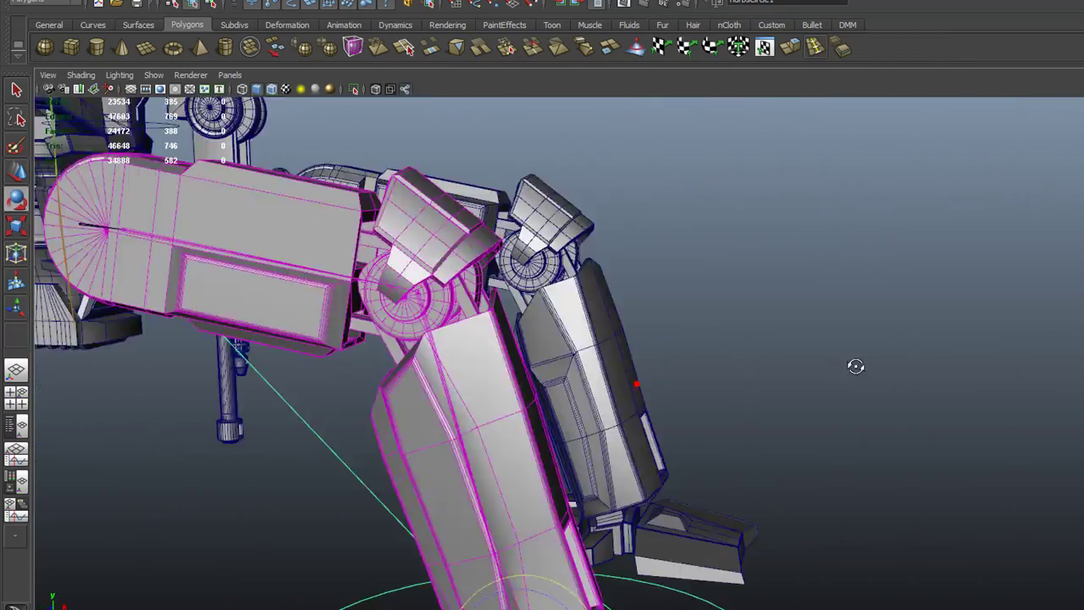
left_click_drag(864, 368, 685, 375, "alt")
right_click_drag(685, 375, 504, 410, "alt")
left_click_drag(504, 410, 1054, 497, "alt")
mouse_move(451, 258)
left_mouse_down("alt")
mouse_move(460, 283)
mouse_move(491, 237)
left_mouse_up("alt")
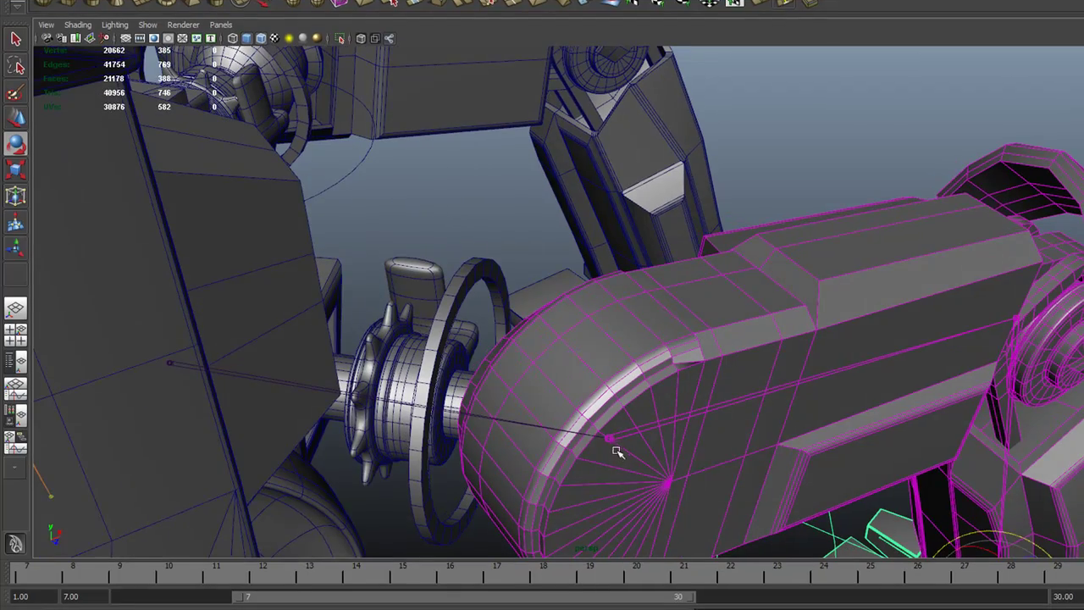
mouse_move(645, 463)
left_mouse_down("alt")
mouse_move(617, 486)
mouse_move(573, 477)
mouse_move(568, 501)
mouse_move(483, 519)
mouse_move(537, 460)
mouse_move(556, 455)
mouse_move(723, 466)
mouse_move(513, 316)
left_mouse_up("alt")
mouse_move(513, 317)
right_mouse_down("alt")
mouse_move(579, 377)
mouse_move(661, 364)
right_mouse_up("alt")
mouse_move(660, 363)
left_mouse_down("alt")
mouse_move(699, 387)
mouse_move(451, 397)
left_mouse_up("alt")
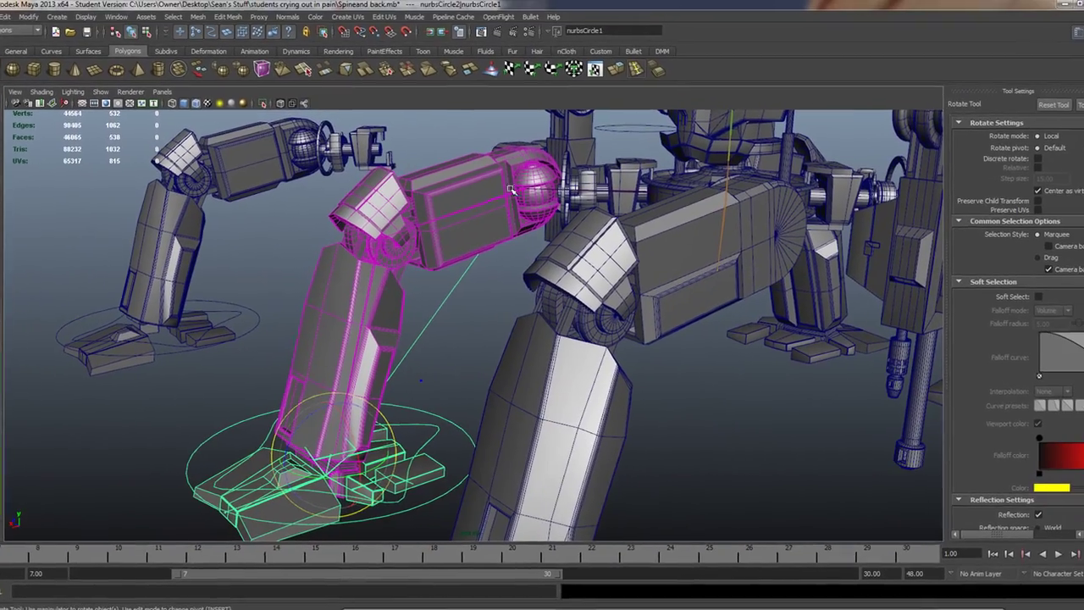
key("space")
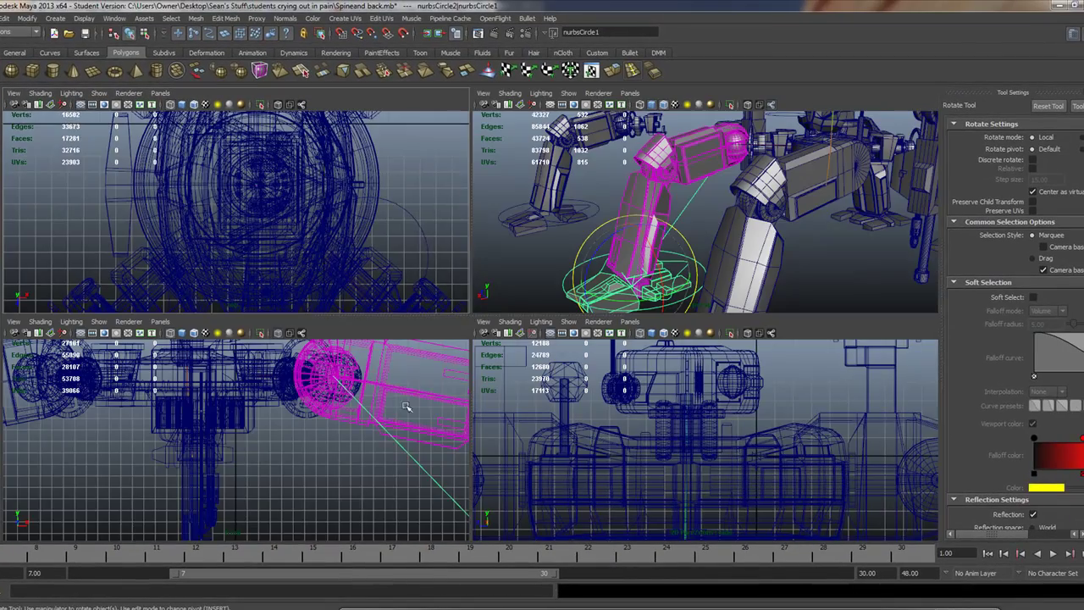
key("space")
scroll(774, 291, "up", 3)
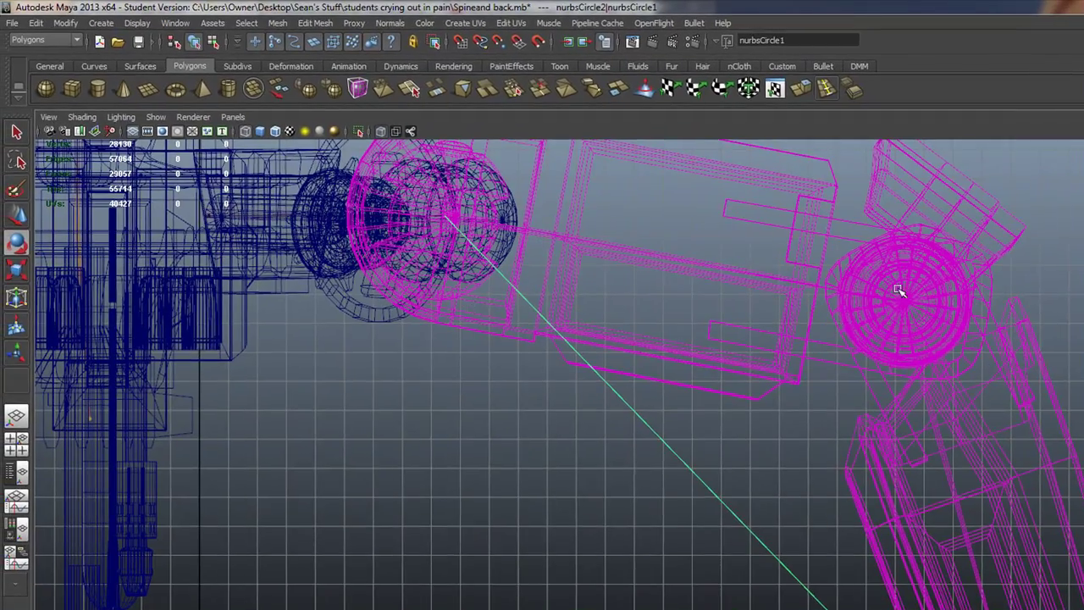
middle_click_drag(902, 305, 837, 440, "alt")
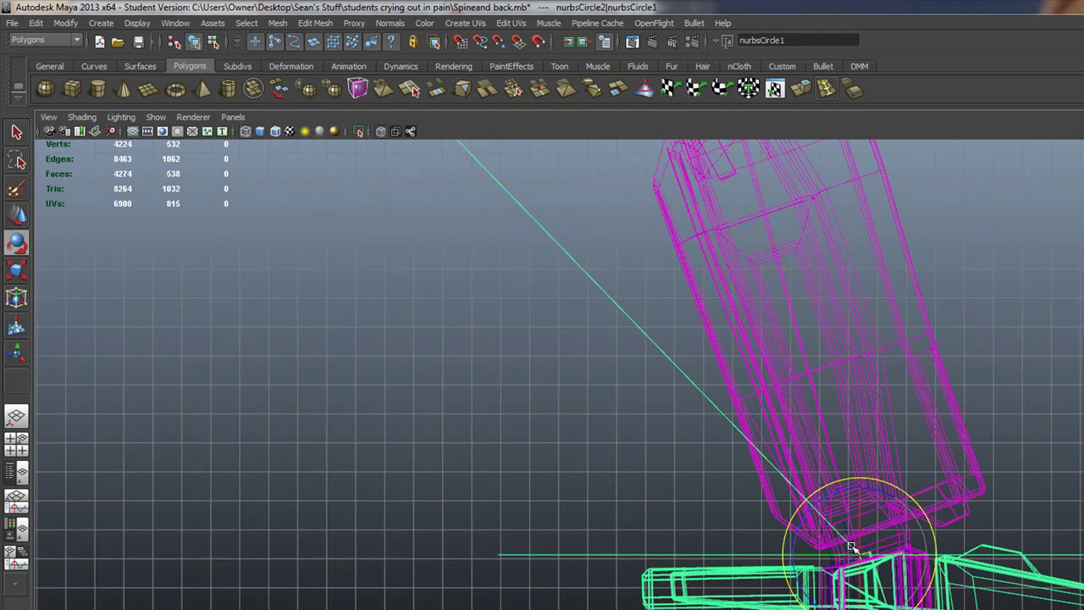
key("space")
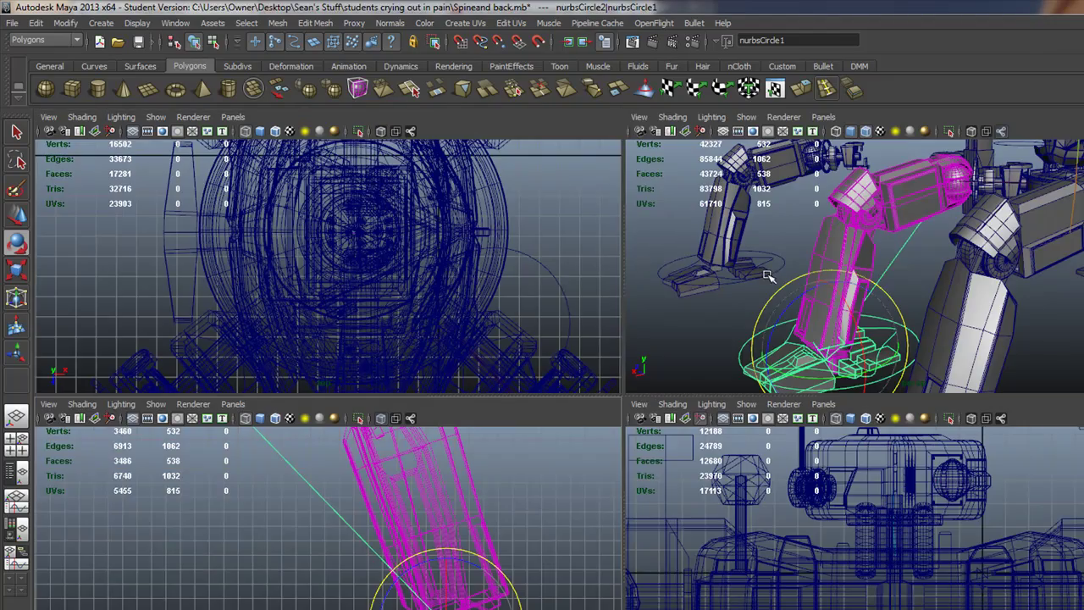
key("space")
mouse_move(648, 307)
left_mouse_down("alt")
mouse_move(537, 390)
mouse_move(587, 395)
mouse_move(548, 411)
mouse_move(670, 368)
left_mouse_up("alt")
mouse_move(535, 327)
left_mouse_down("alt")
mouse_move(455, 332)
mouse_move(448, 322)
mouse_move(576, 307)
mouse_move(622, 328)
left_mouse_up("alt")
- Bring the feet and control circle into view and switch to the Move tool (W)
right_click_drag(622, 328, 415, 285, "alt")
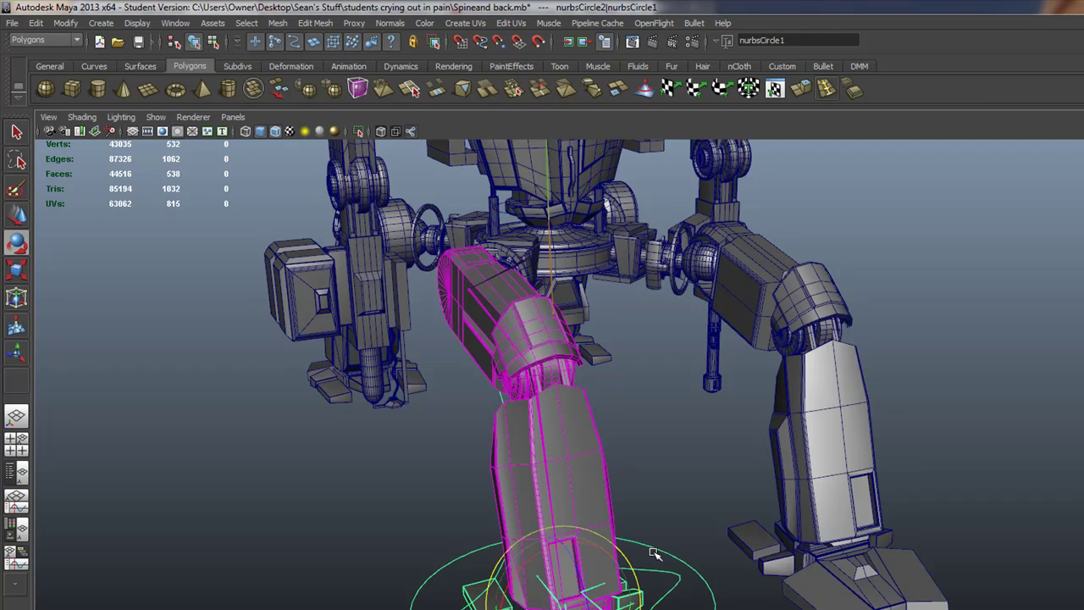
middle_click_drag(657, 554, 652, 457, "alt")
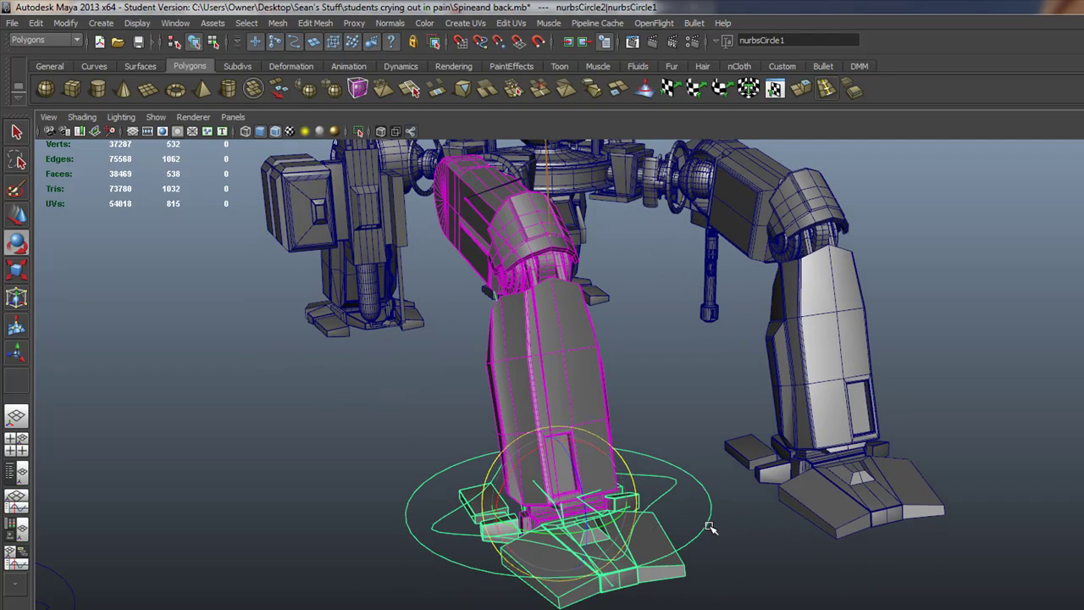
mouse_move(710, 526)
left_mouse_down("alt")
mouse_move(634, 541)
mouse_move(744, 535)
mouse_move(660, 414)
mouse_move(619, 418)
left_mouse_up("alt")
left_click_drag(463, 335, 506, 338, "alt")
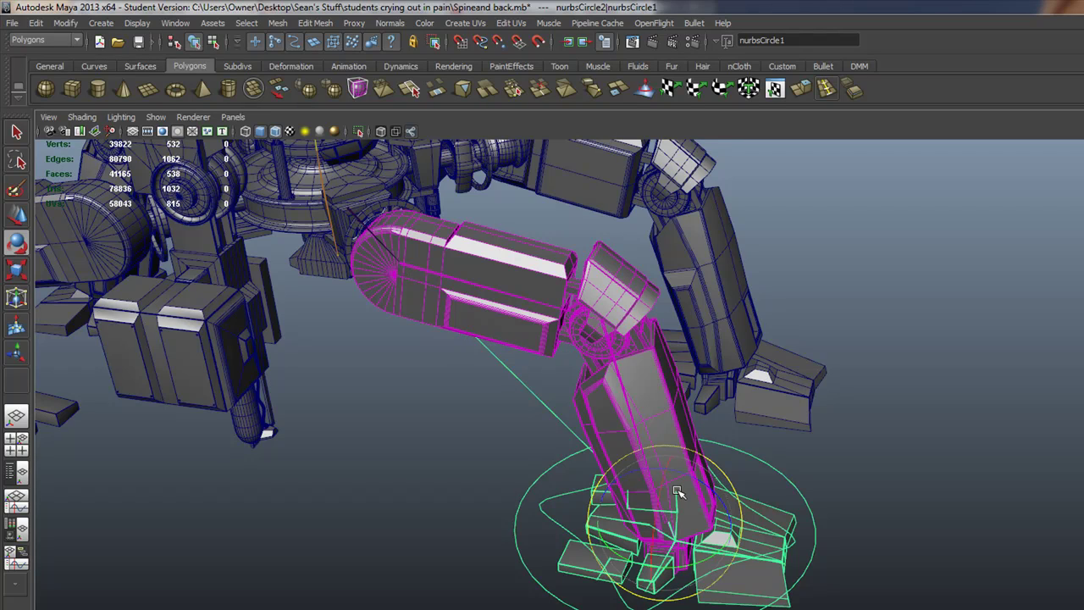
scroll(675, 491, "up", 2)
scroll(669, 474, "up", 1)
scroll(660, 452, "up", 2)
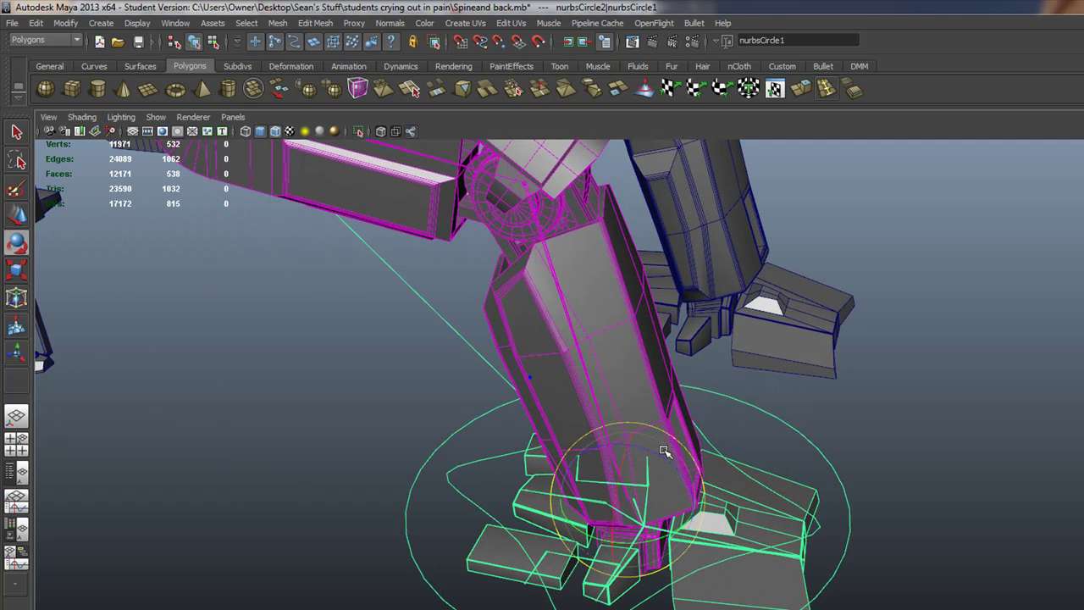
key("w")
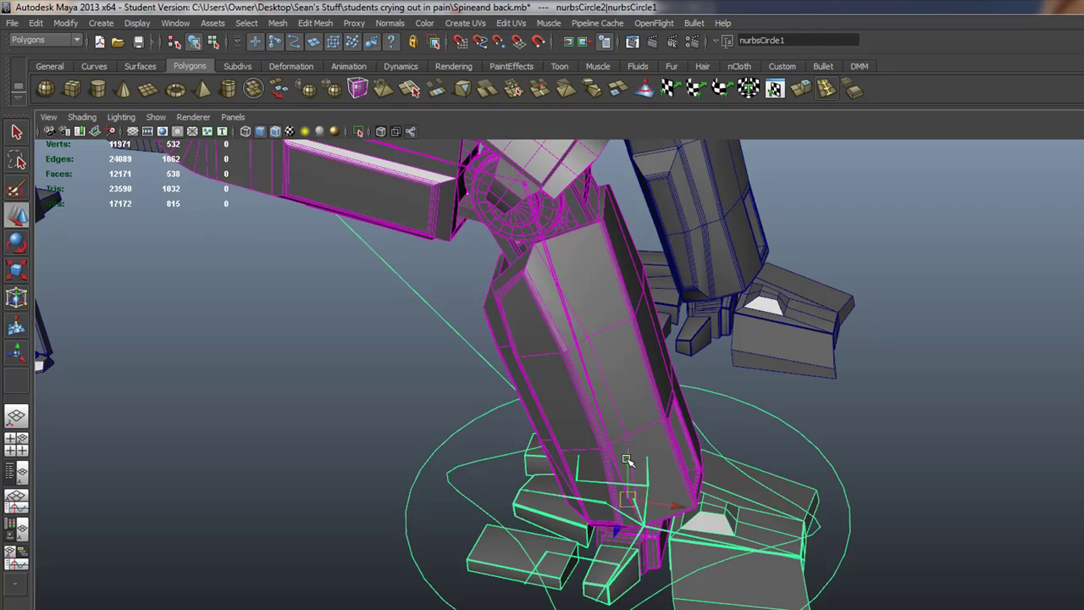
mouse_move(627, 462)
left_mouse_down("alt")
mouse_move(624, 450)
mouse_move(542, 443)
mouse_move(571, 474)
mouse_move(553, 465)
mouse_move(573, 438)
mouse_move(641, 465)
mouse_move(436, 433)
mouse_move(610, 428)
left_mouse_up("alt")
- Undo the leg back to straight and select the ankle piece polySurface8
key("ctrl+z")
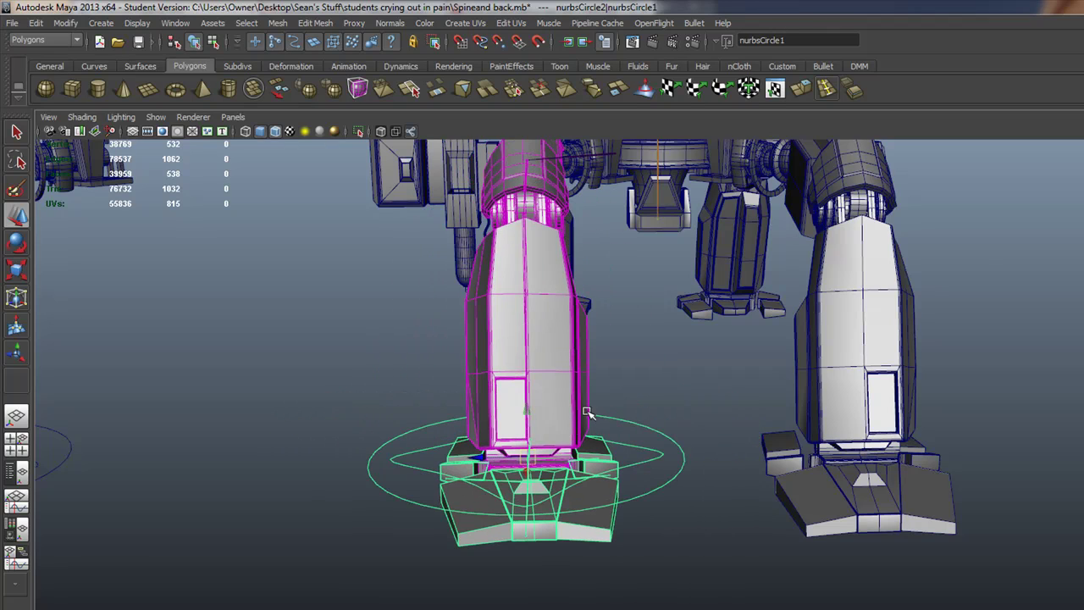
scroll(576, 406, "up", 2)
scroll(581, 406, "up", 3)
mouse_move(581, 406)
left_mouse_down("alt")
mouse_move(661, 471)
mouse_move(718, 466)
mouse_move(658, 460)
mouse_move(630, 481)
left_mouse_up("alt")
scroll(607, 483, "up", 2)
scroll(608, 484, "up", 2)
scroll(871, 513, "up", 2)
left_click_drag(871, 513, 572, 433, "alt")
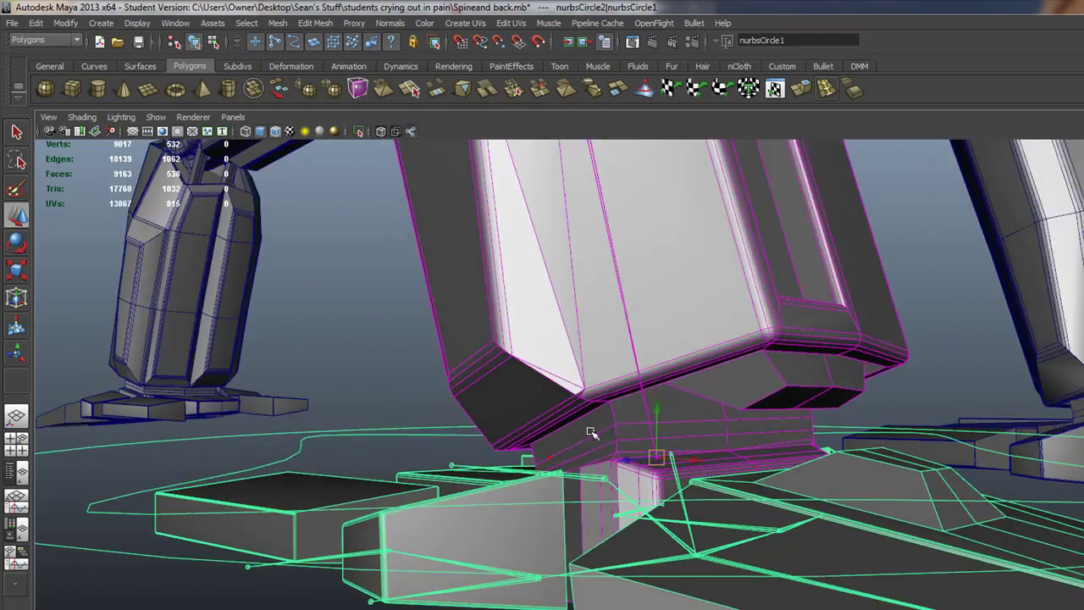
left_click(612, 424)
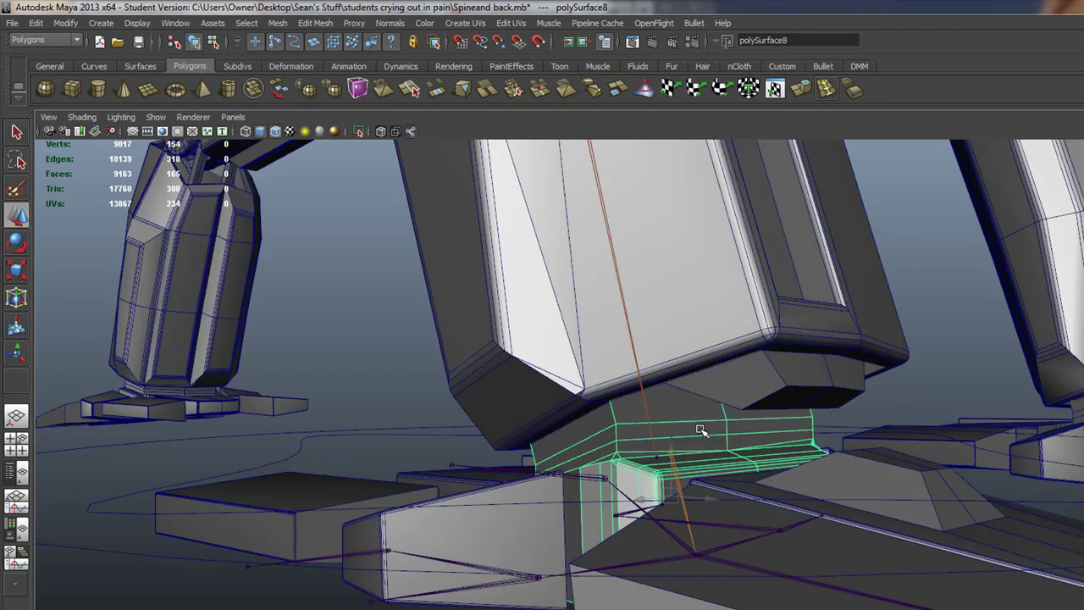
scroll(699, 429, "down", 5)
- Reselect the foot control nurbsCircle1 and get a low close view of the foot
left_click_drag(703, 508, 753, 466, "alt")
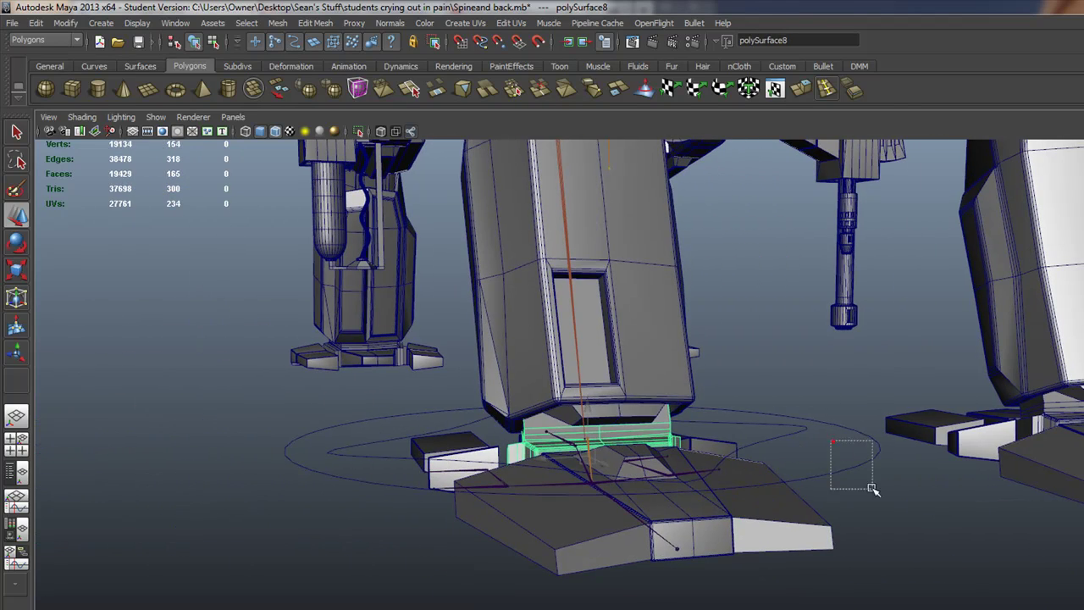
left_click_drag(833, 440, 878, 497)
mouse_move(778, 491)
left_mouse_down("alt")
mouse_move(566, 475)
mouse_move(567, 442)
mouse_move(418, 453)
mouse_move(516, 423)
mouse_move(451, 455)
left_mouse_up("alt")
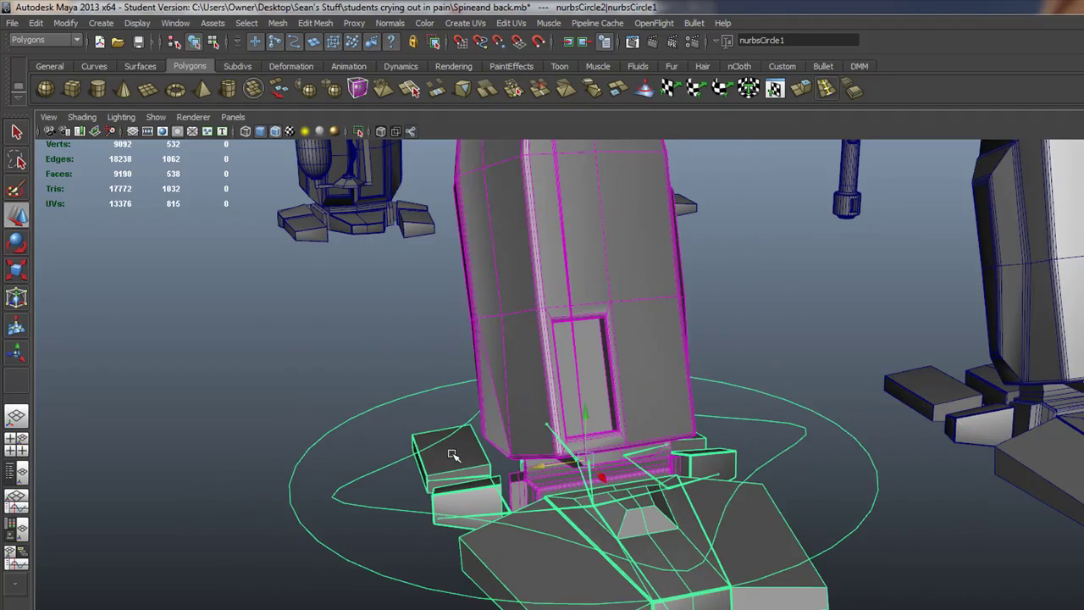
mouse_move(527, 434)
left_mouse_down("alt")
mouse_move(529, 444)
mouse_move(442, 391)
left_mouse_up("alt")
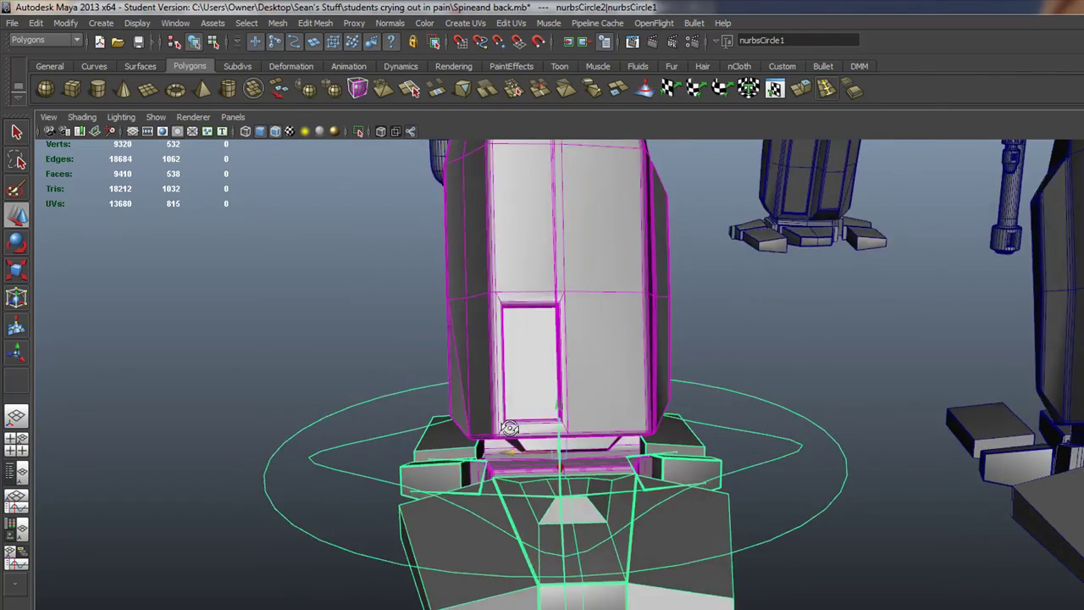
mouse_move(464, 442)
left_mouse_down("alt")
mouse_move(513, 444)
mouse_move(501, 459)
mouse_move(479, 458)
left_mouse_up("alt")
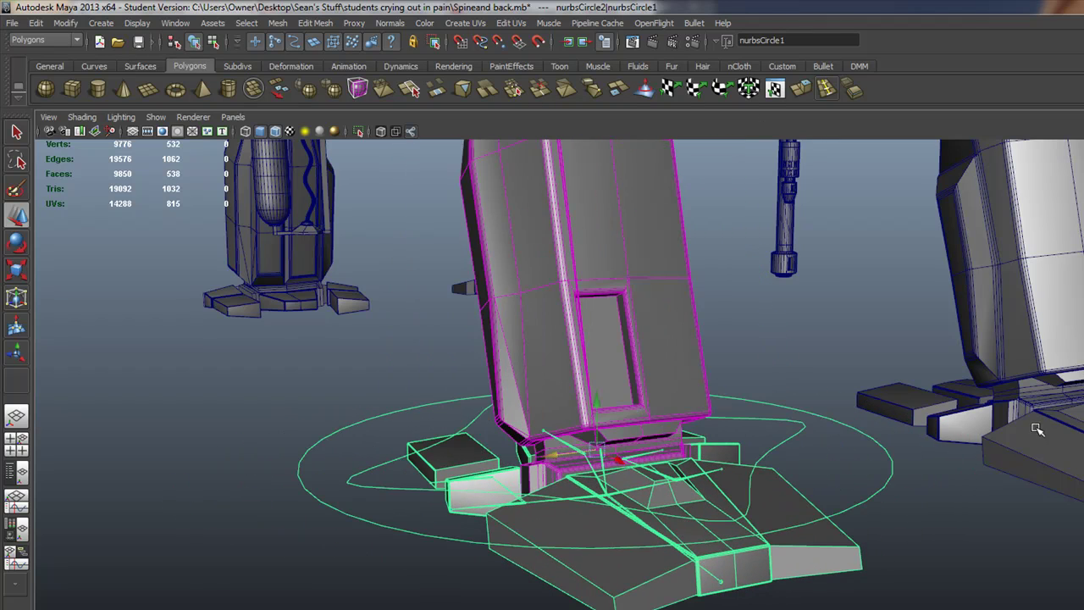
- Select the foot piece MechFRNTlft14 and inspect the hip joint
left_click(1018, 386)
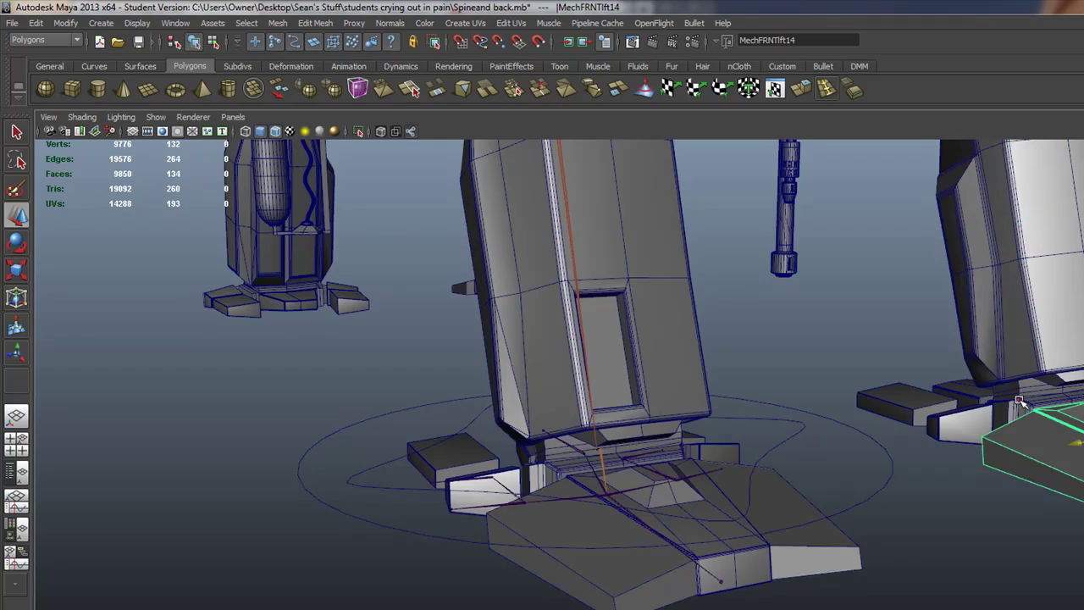
scroll(1039, 394, "down", 5)
mouse_move(932, 381)
left_mouse_down("alt")
mouse_move(750, 370)
mouse_move(762, 380)
mouse_move(673, 390)
mouse_move(662, 333)
mouse_move(663, 455)
mouse_move(703, 387)
mouse_move(567, 542)
mouse_move(500, 394)
left_mouse_up("alt")
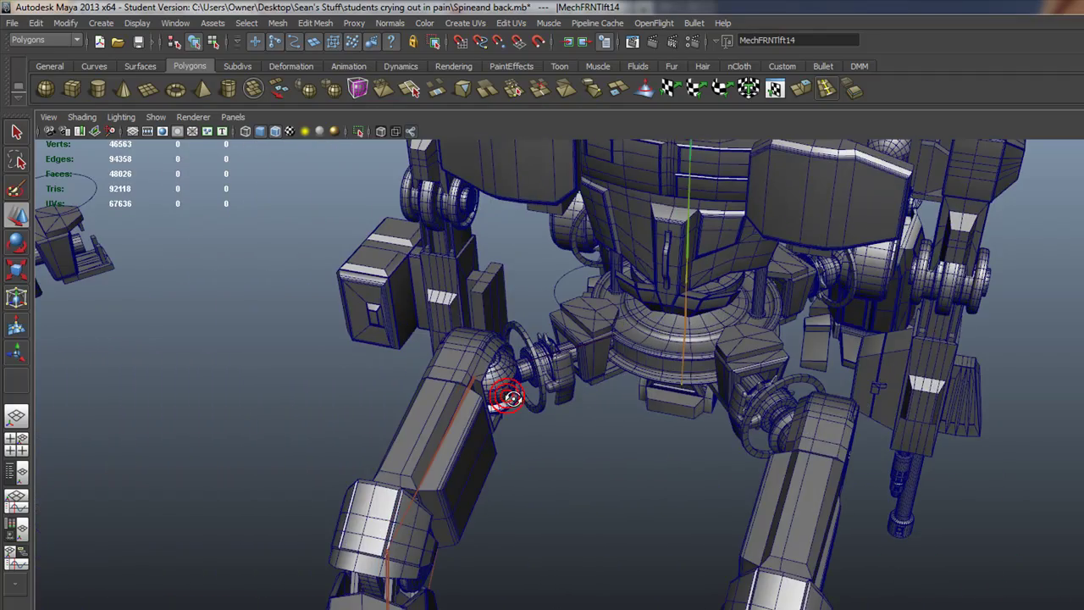
scroll(932, 431, "up", 5)
left_click_drag(932, 431, 907, 403, "alt")
mouse_move(662, 300)
left_mouse_down("alt")
mouse_move(622, 279)
mouse_move(629, 269)
left_mouse_up("alt")
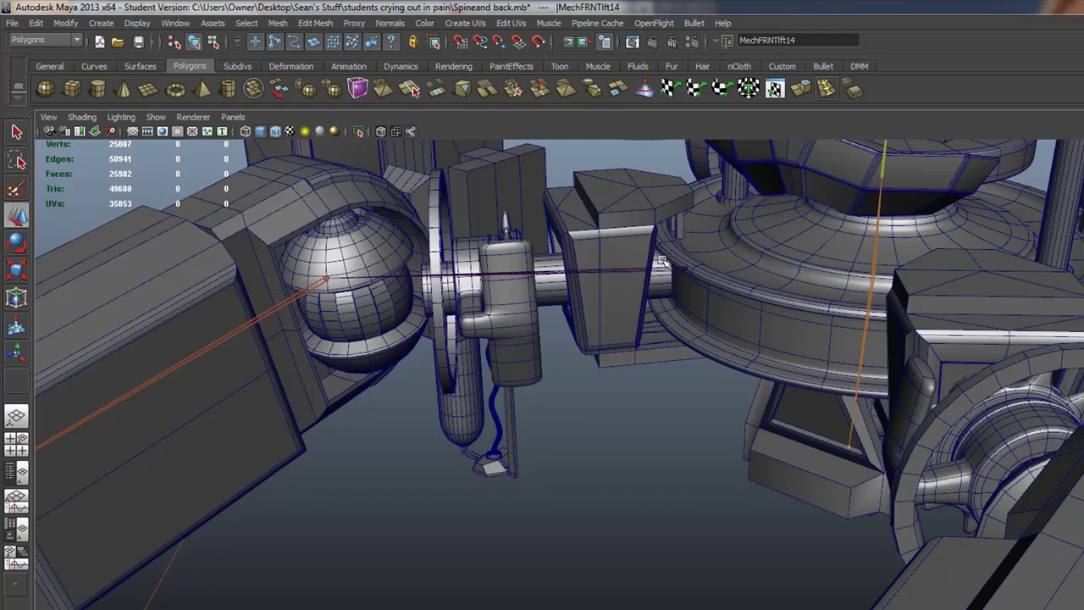
scroll(749, 256, "down", 3)
left_click_drag(749, 256, 584, 236, "alt")
- Select the green arm's control circle, swing it with Rotate, then undo the swing
left_click(580, 204)
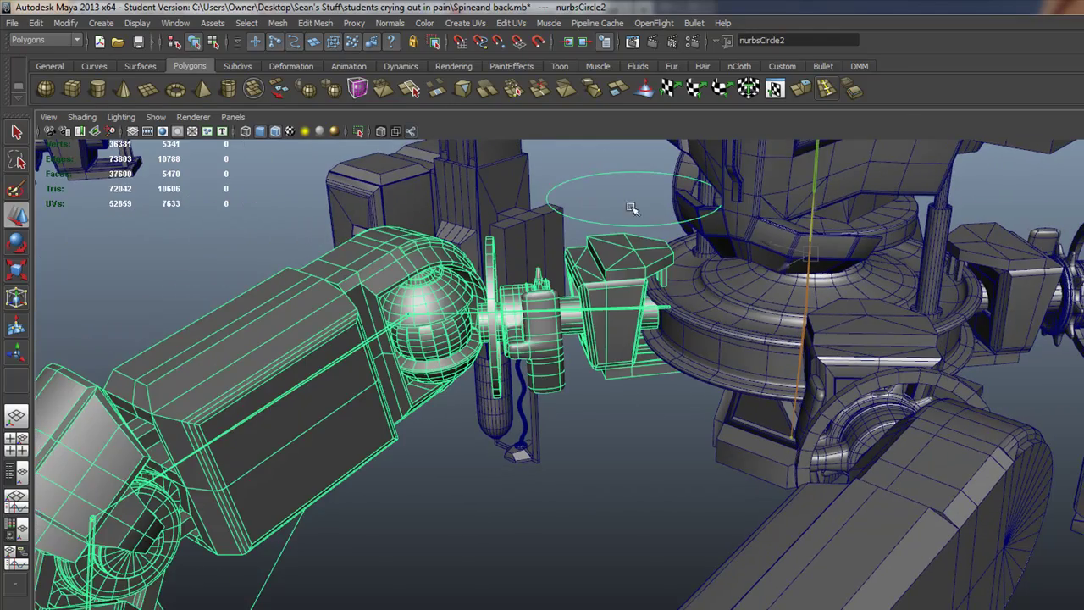
mouse_move(629, 205)
left_mouse_down("alt")
mouse_move(709, 242)
mouse_move(712, 254)
mouse_move(631, 291)
mouse_move(701, 286)
mouse_move(681, 259)
left_mouse_up("alt")
right_click_drag(730, 286, 460, 269, "alt")
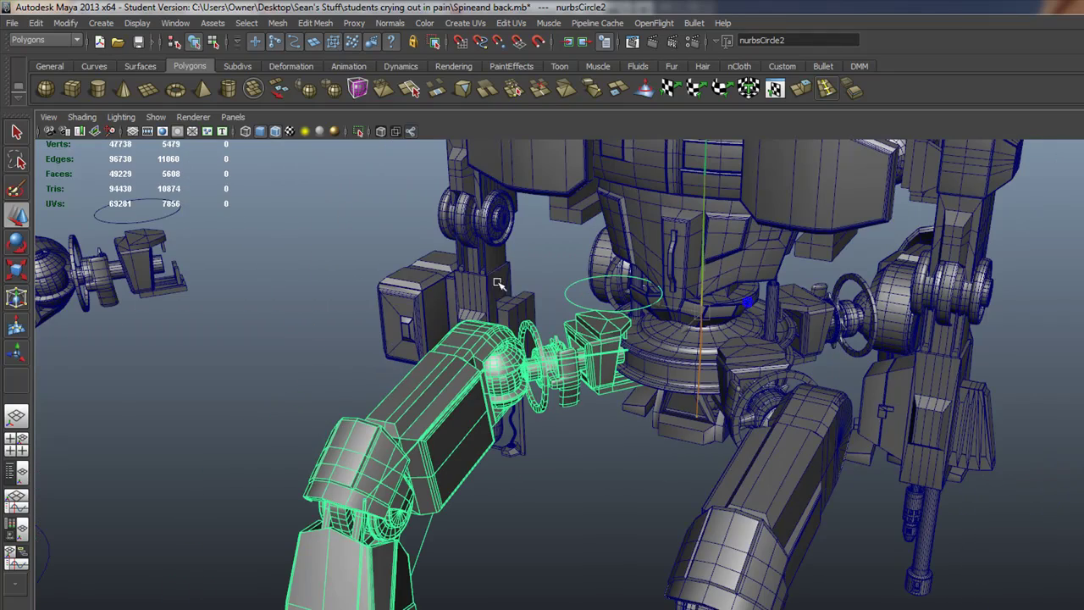
left_click(19, 243)
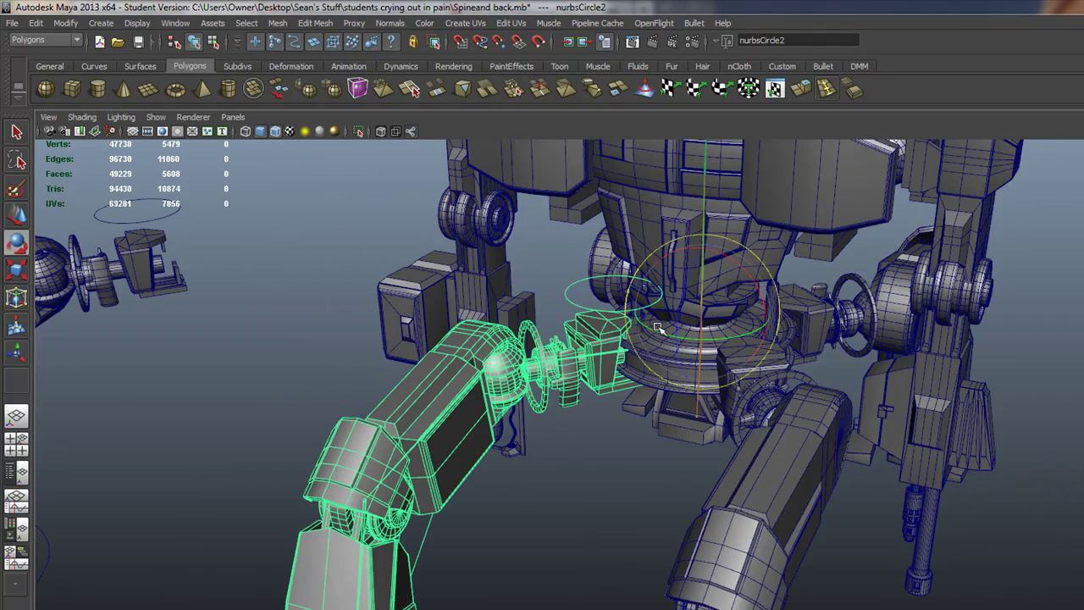
left_click_drag(634, 313, 621, 321, "alt")
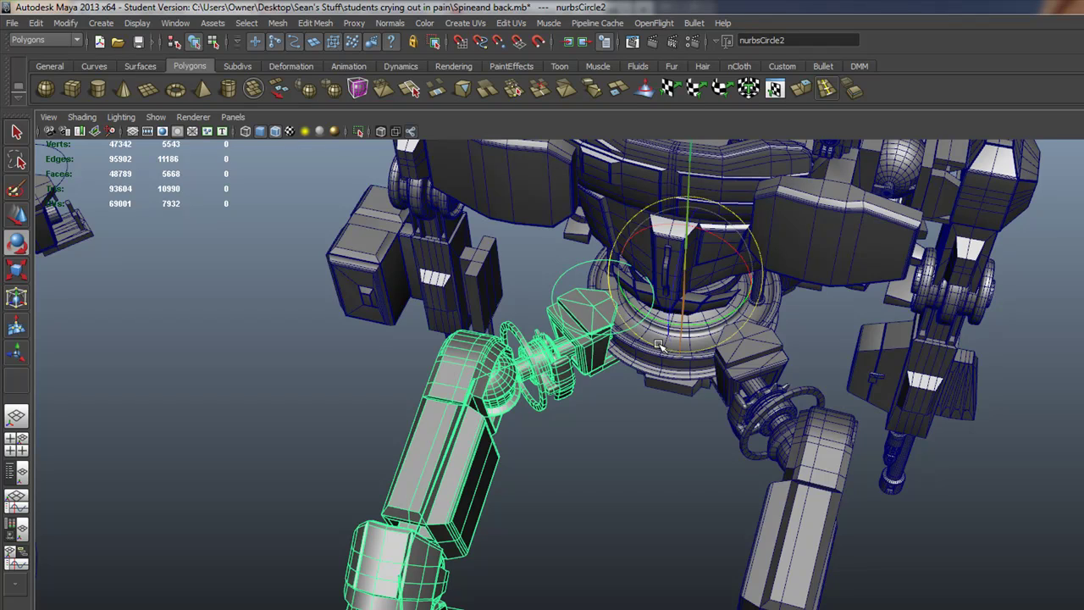
mouse_move(660, 324)
left_mouse_down()
mouse_move(629, 320)
mouse_move(644, 313)
left_mouse_up()
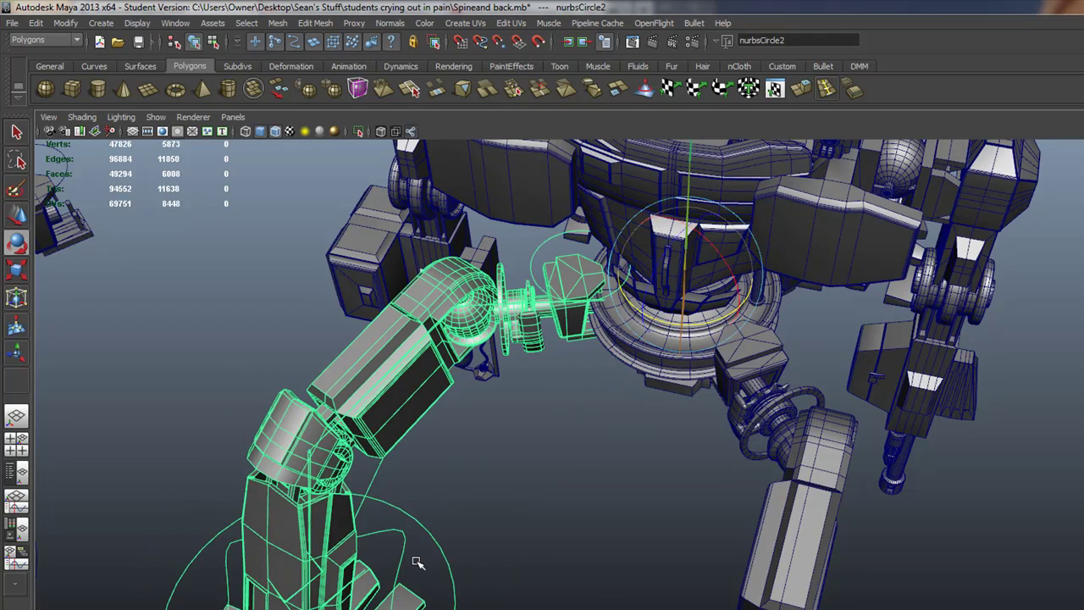
key("ctrl+z")
mouse_move(398, 584)
left_mouse_down("alt")
mouse_move(535, 290)
mouse_move(474, 339)
left_mouse_up("alt")
scroll(406, 364, "up", 5)
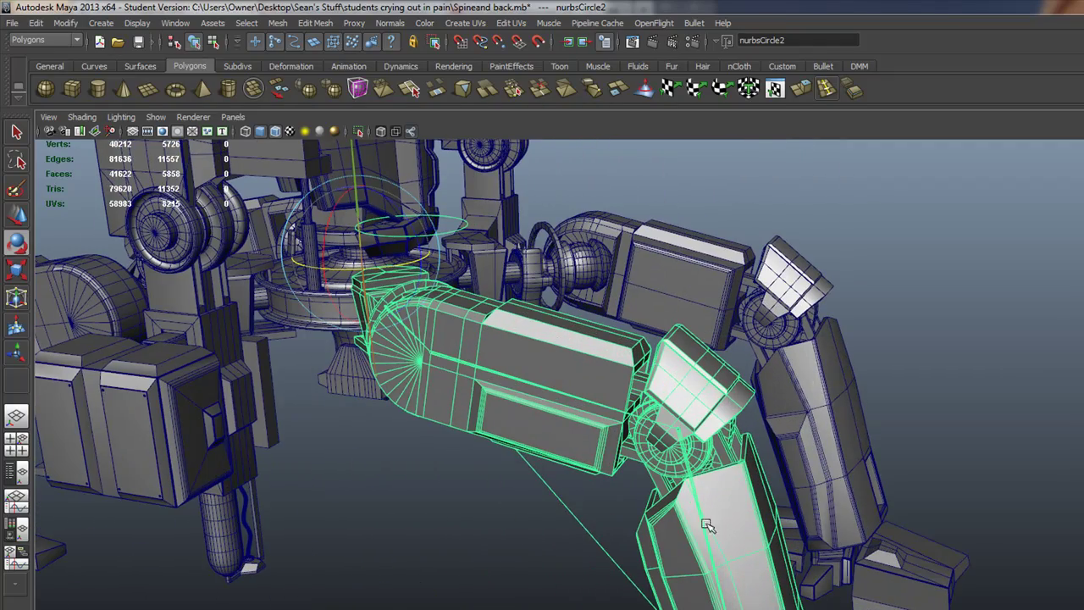
scroll(695, 523, "down", 3)
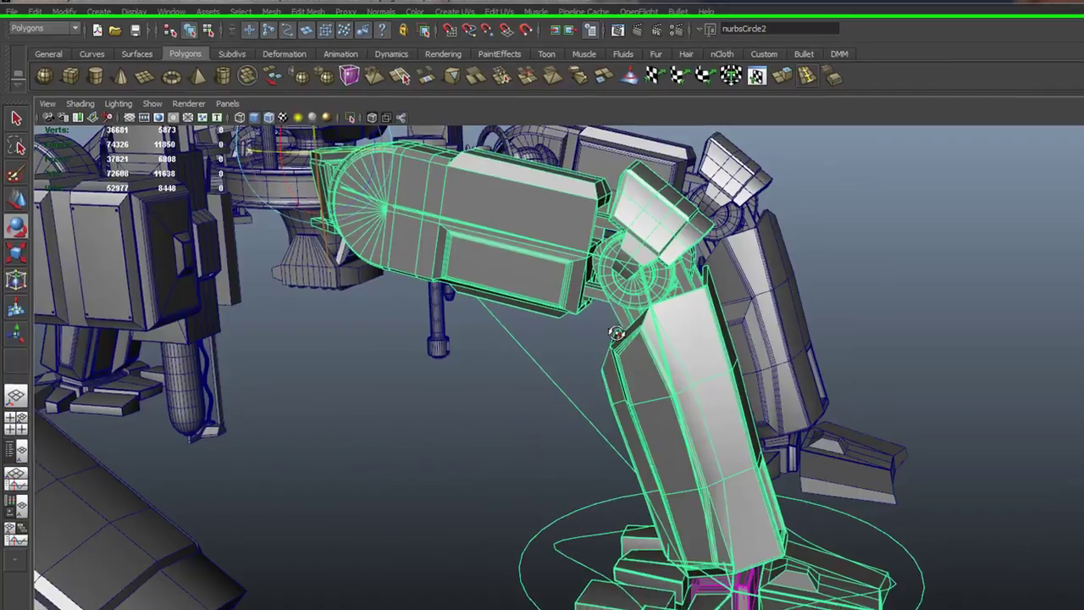
- Move the foot control circle so the IK leg bends to follow
key("w")
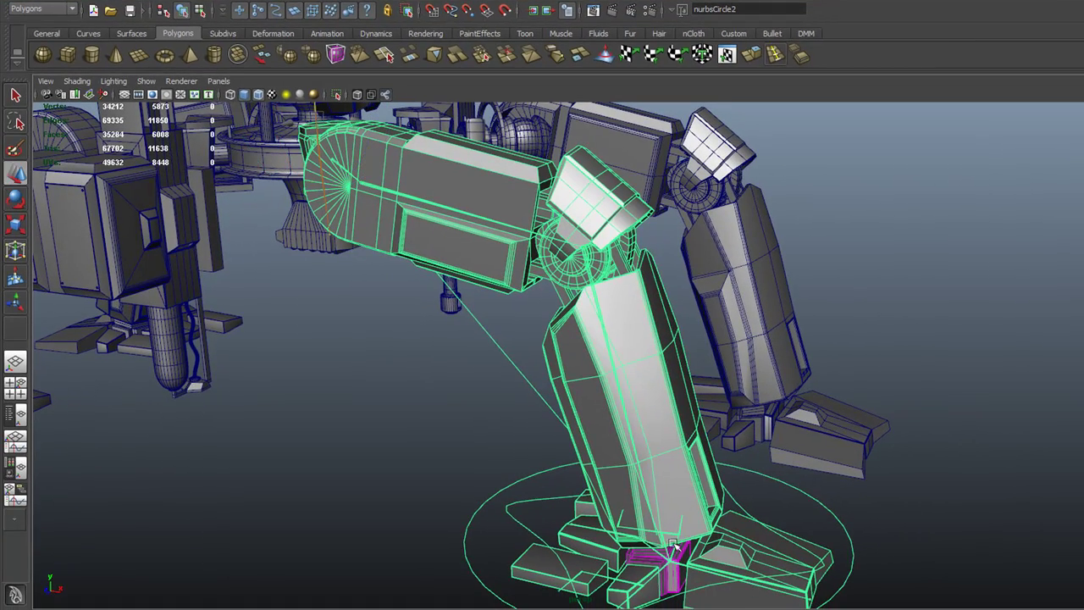
scroll(677, 499, "down", 2)
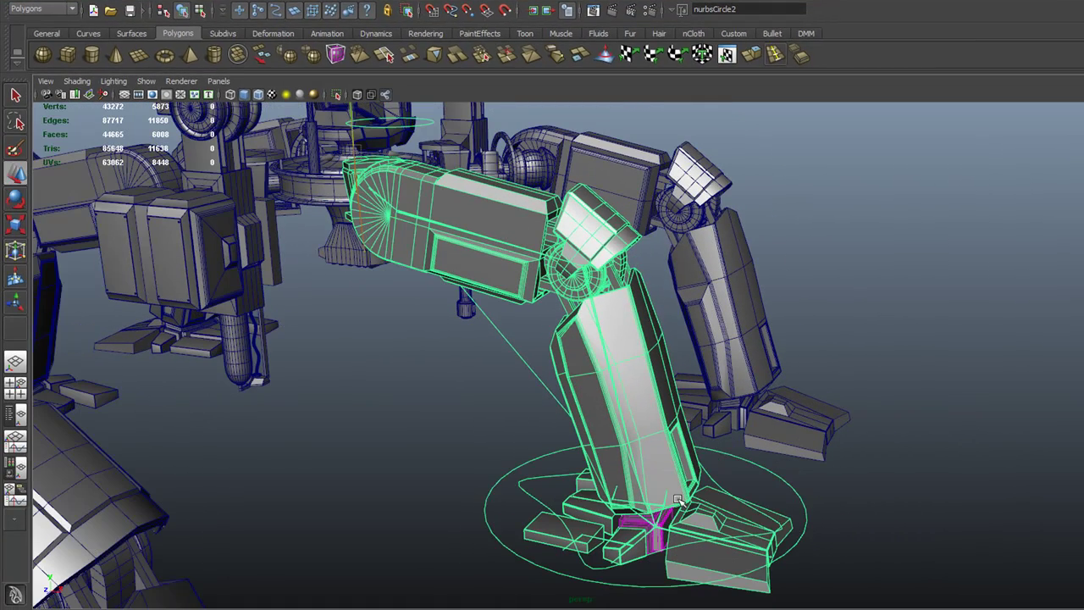
scroll(673, 496, "down", 3)
scroll(660, 483, "up", 2)
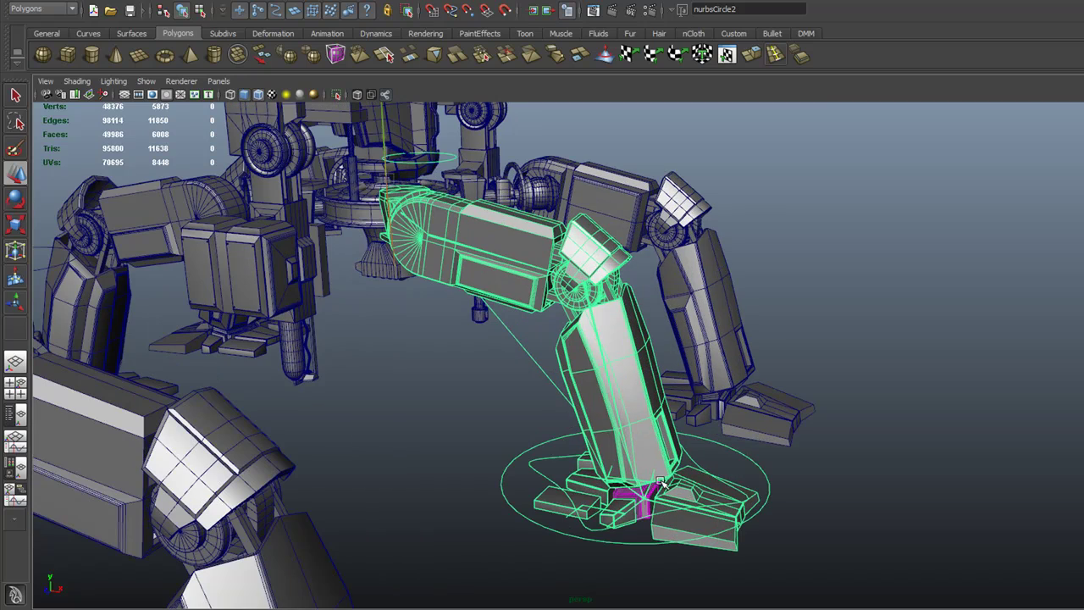
left_click(753, 460)
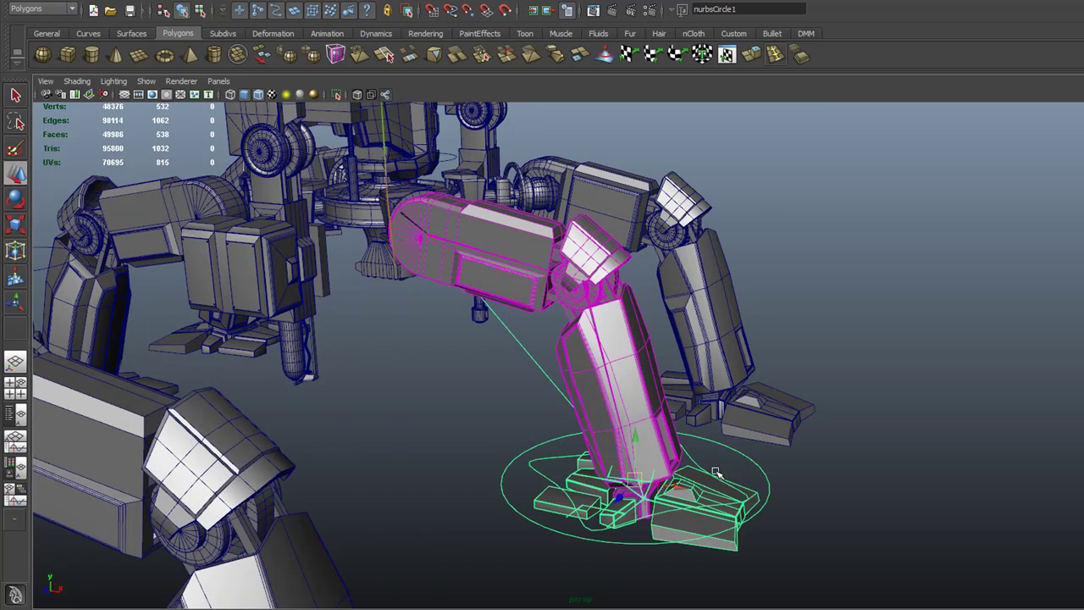
mouse_move(633, 482)
left_mouse_down()
mouse_move(724, 440)
mouse_move(669, 386)
mouse_move(675, 364)
left_mouse_up()
- Rotate the knee block MechFRNTlft7 back and forth, then select joint2's limb hierarchy
mouse_move(600, 215)
left_mouse_down("alt")
mouse_move(669, 305)
mouse_move(658, 307)
left_mouse_up("alt")
left_click_drag(772, 305, 732, 285, "alt")
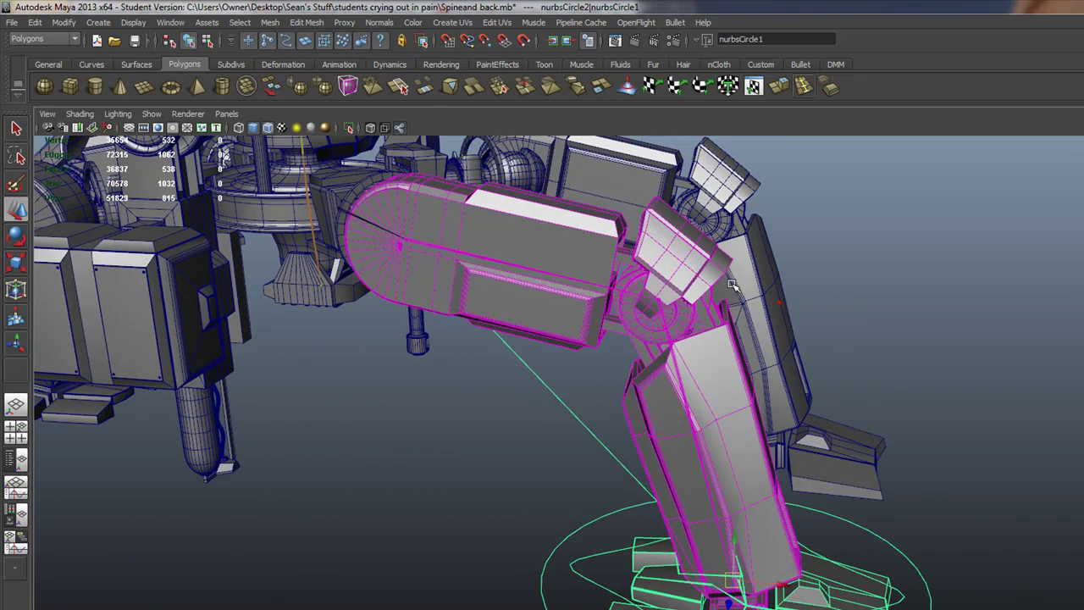
left_click(685, 254)
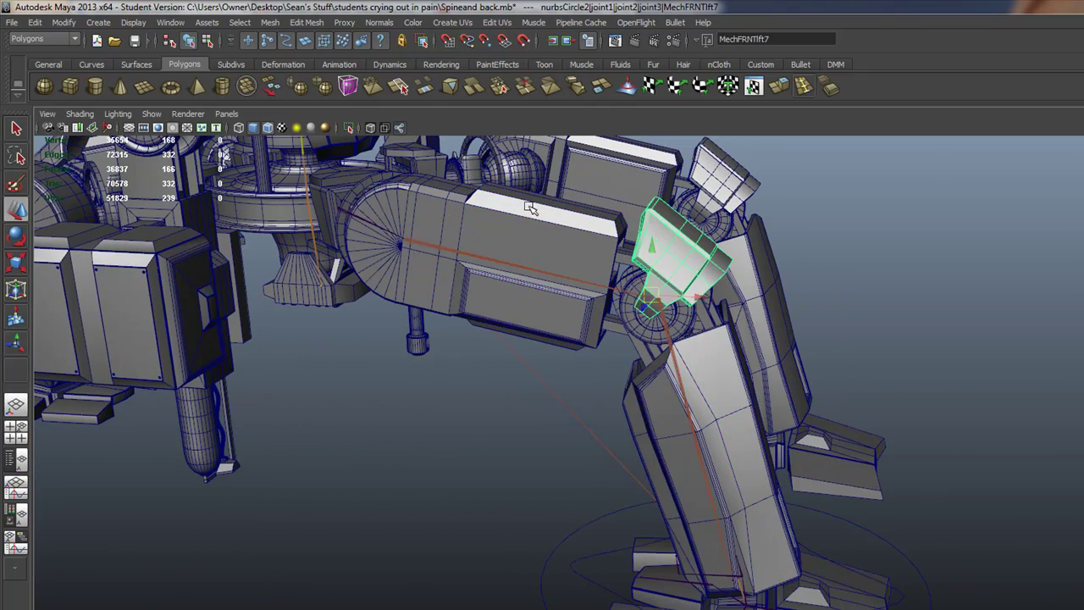
left_click(15, 233)
mouse_move(664, 233)
left_mouse_down()
mouse_move(684, 265)
mouse_move(798, 296)
left_mouse_up()
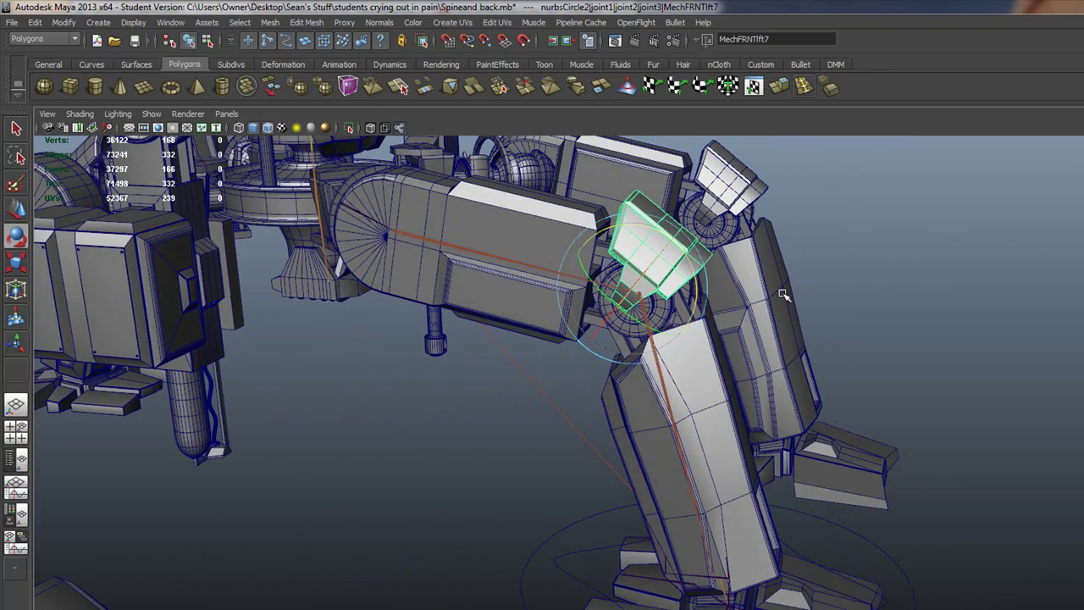
left_click(495, 259)
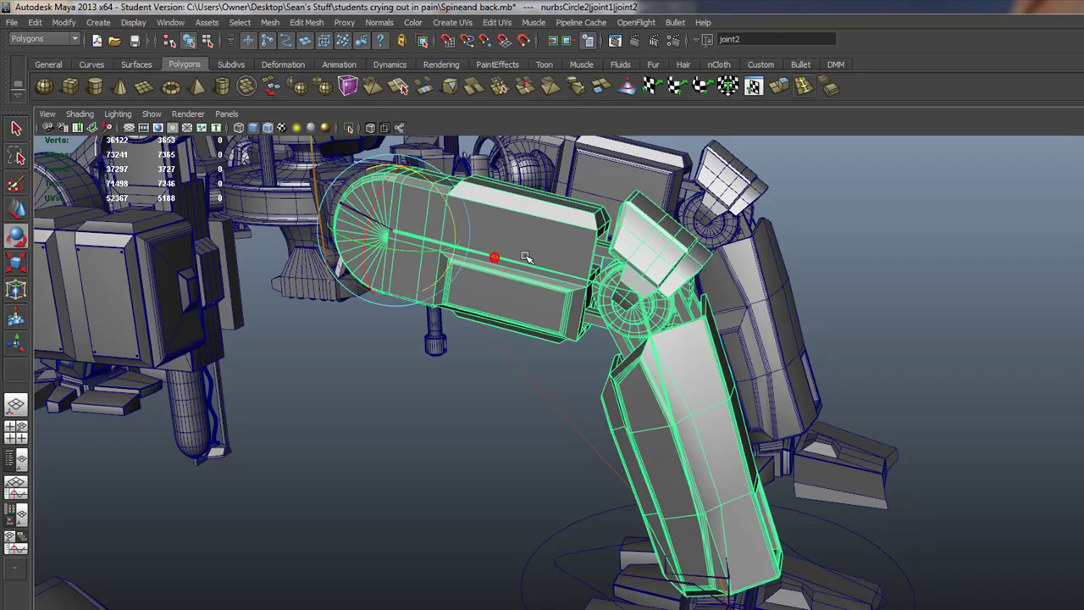
left_click(681, 227)
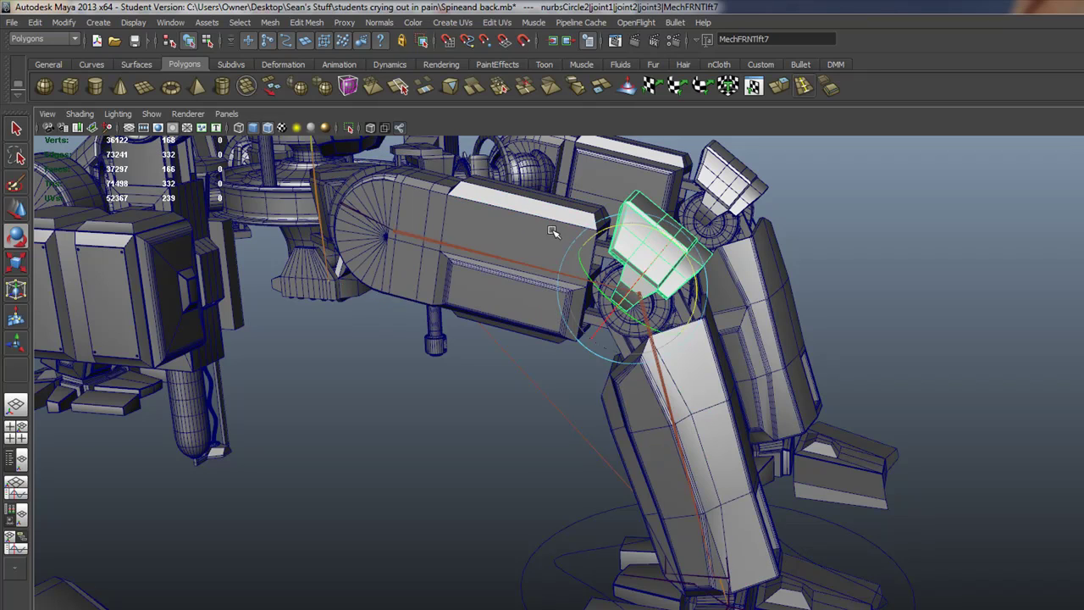
left_click(474, 250)
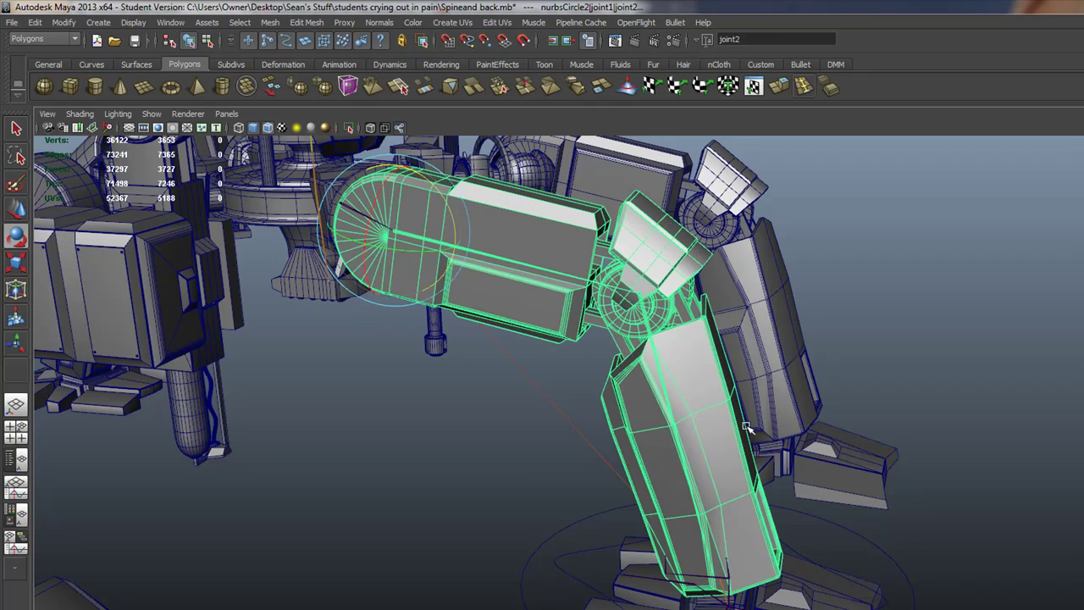
- Reselect the foot control circle and move it around to test the leg
mouse_move(820, 421)
left_mouse_down("alt")
mouse_move(665, 435)
mouse_move(592, 423)
mouse_move(633, 431)
mouse_move(604, 450)
left_mouse_up("alt")
mouse_move(535, 471)
left_mouse_down("alt")
mouse_move(564, 447)
mouse_move(564, 478)
left_mouse_up("alt")
left_click(534, 511)
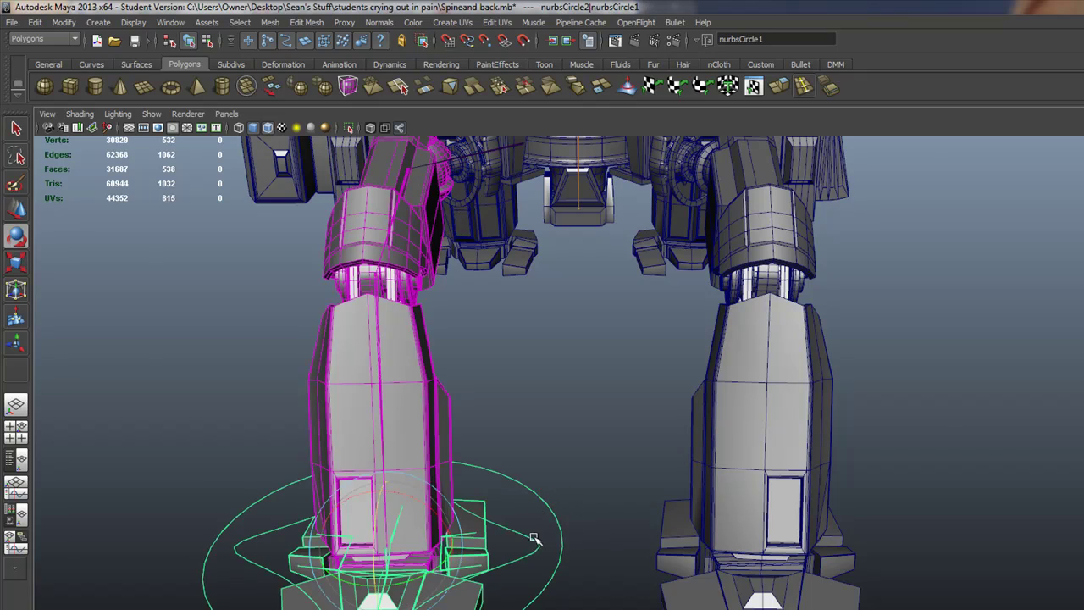
mouse_move(537, 539)
left_mouse_down("alt")
mouse_move(657, 478)
mouse_move(609, 449)
mouse_move(653, 467)
left_mouse_up("alt")
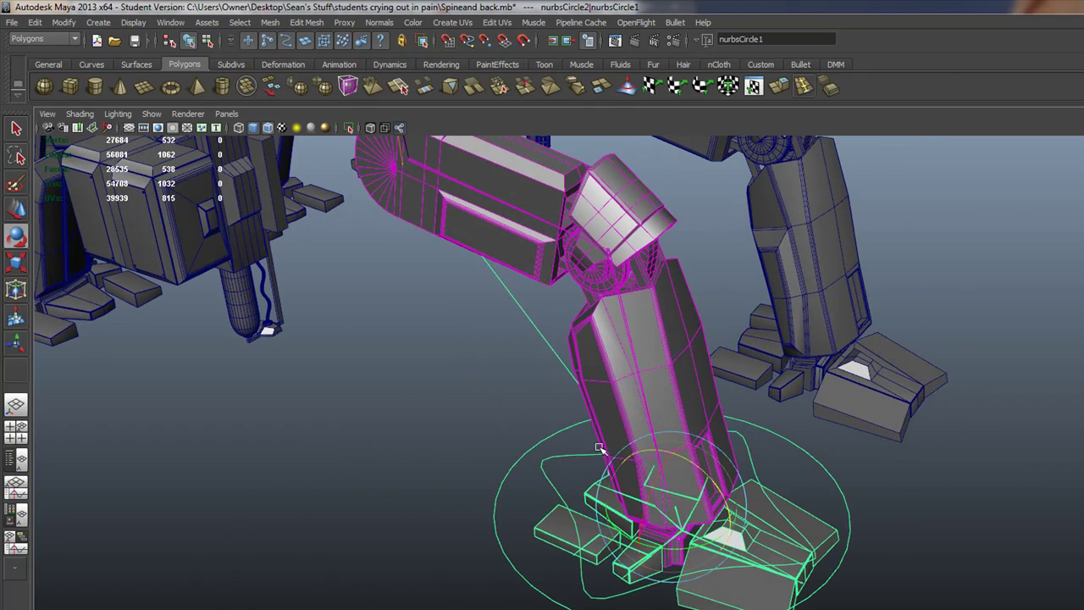
left_click(17, 211)
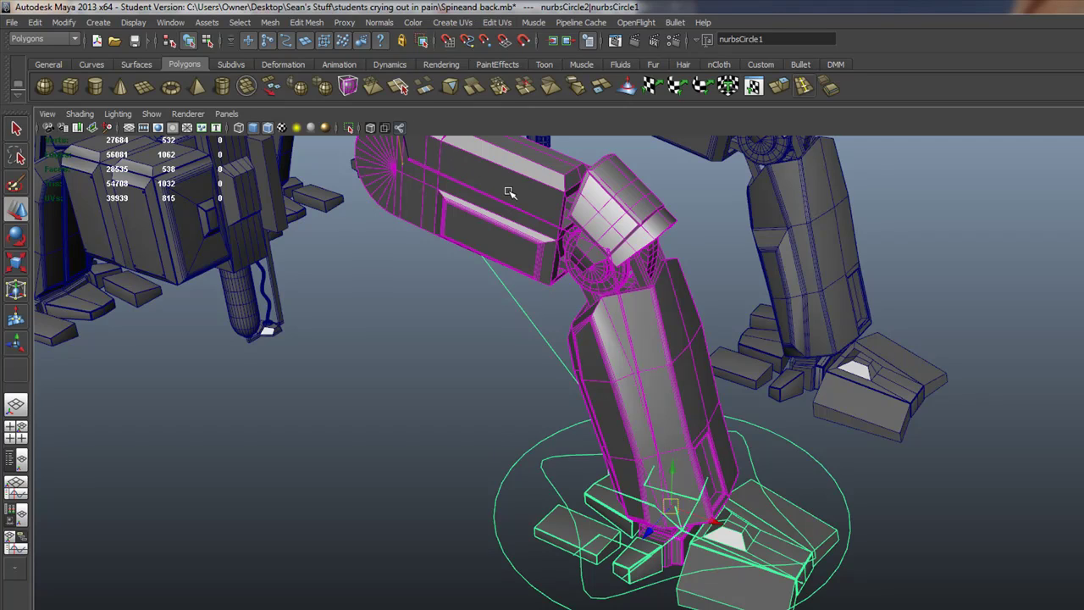
mouse_move(671, 506)
left_mouse_down()
mouse_move(660, 488)
mouse_move(702, 440)
left_mouse_up()
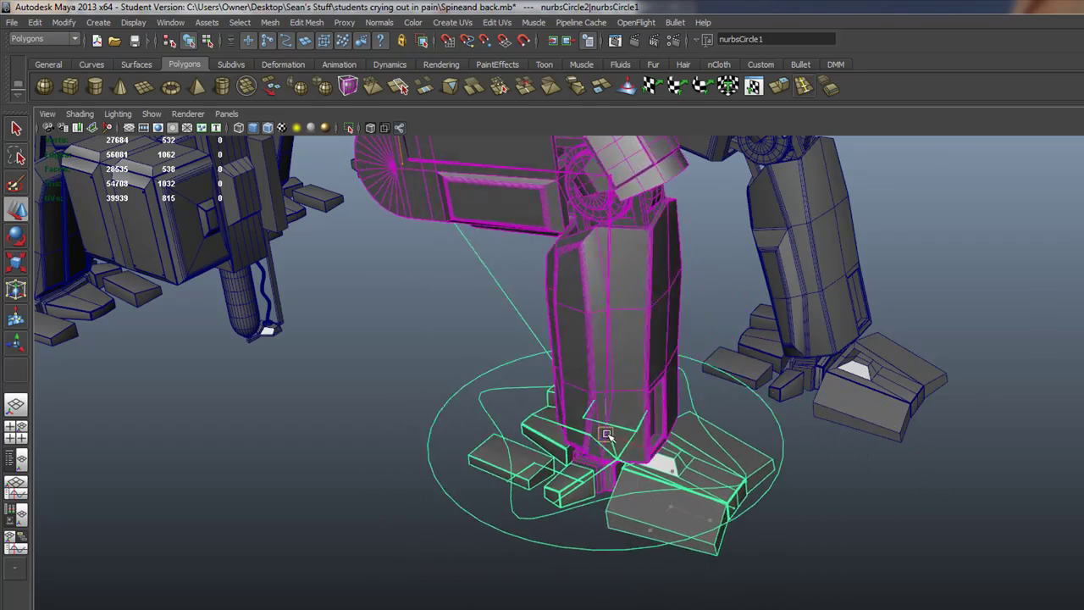
mouse_move(702, 439)
left_mouse_down()
mouse_move(741, 437)
mouse_move(681, 420)
mouse_move(641, 442)
left_mouse_up()
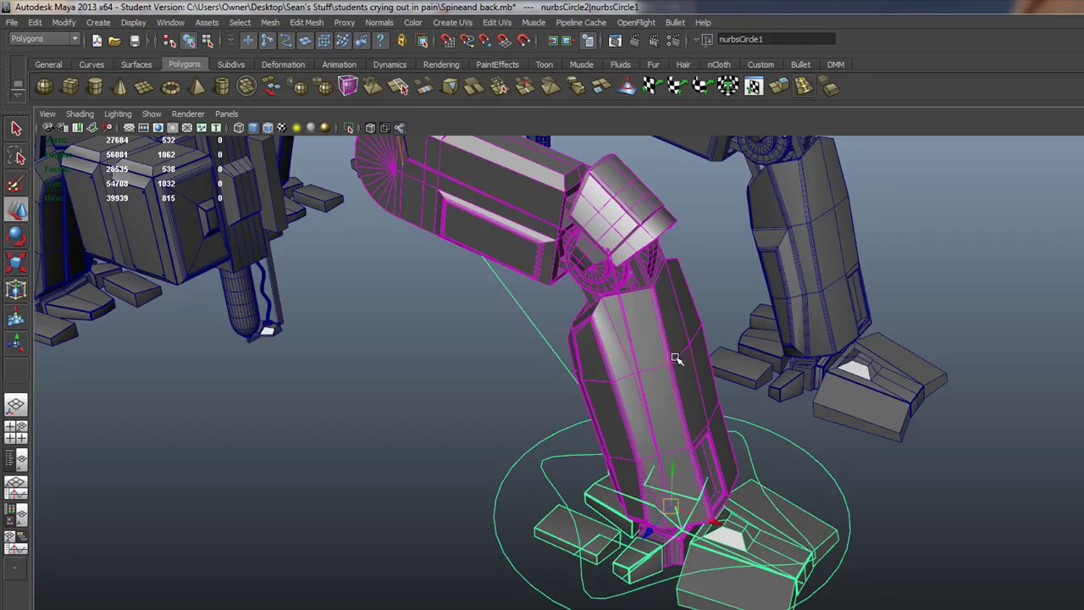
mouse_move(791, 449)
left_mouse_down("alt")
mouse_move(689, 460)
mouse_move(706, 317)
mouse_move(656, 522)
mouse_move(604, 457)
left_mouse_up("alt")
- Select the MechSensor part below the torso and switch to the Rotate tool
right_click_drag(604, 458, 740, 331, "alt")
mouse_move(740, 331)
left_mouse_down("alt")
mouse_move(584, 567)
mouse_move(732, 542)
left_mouse_up("alt")
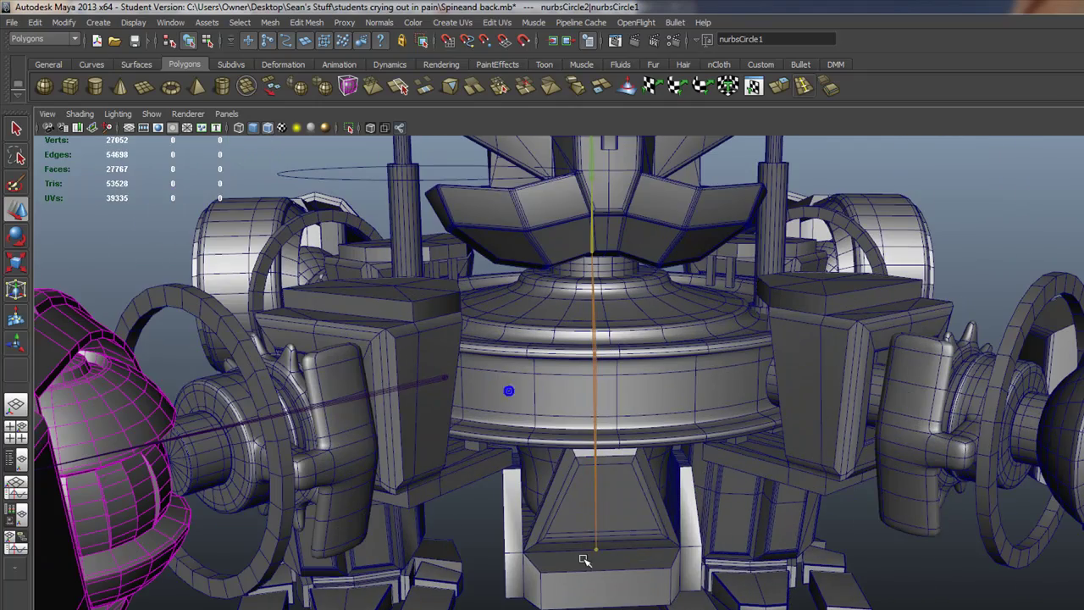
left_click(598, 549)
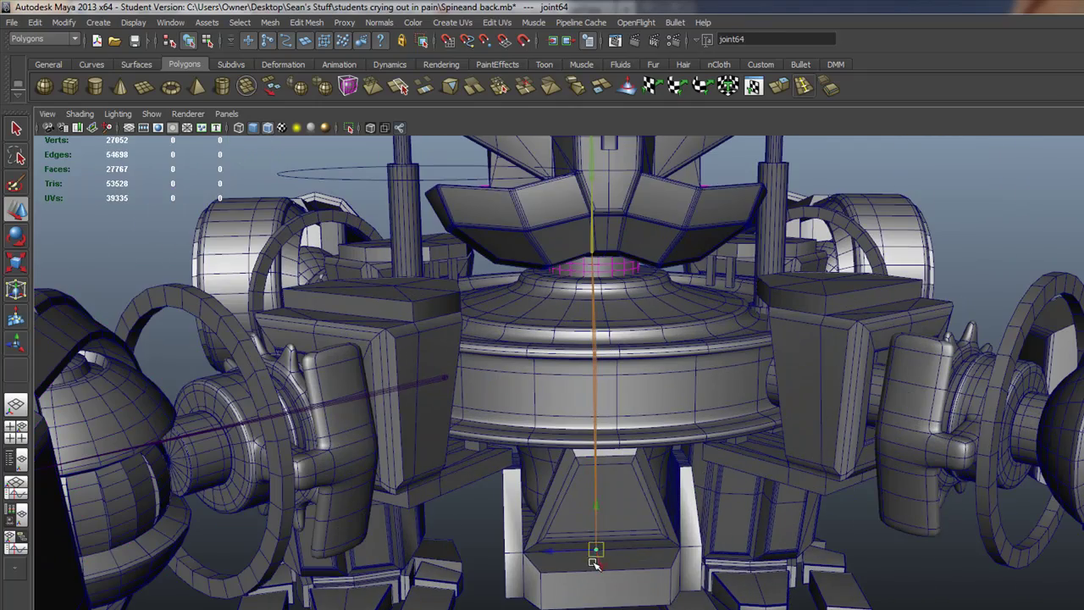
left_click_drag(595, 563, 639, 520, "alt")
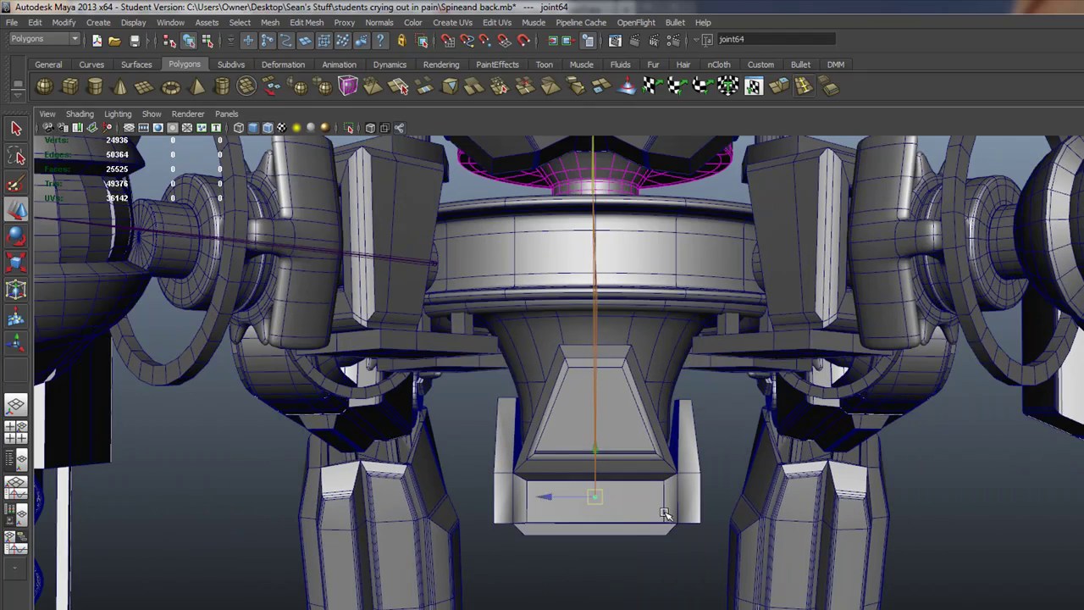
left_click(665, 514)
mouse_move(669, 507)
left_mouse_down("alt")
mouse_move(645, 495)
mouse_move(715, 417)
mouse_move(810, 462)
left_mouse_up("alt")
key("e")
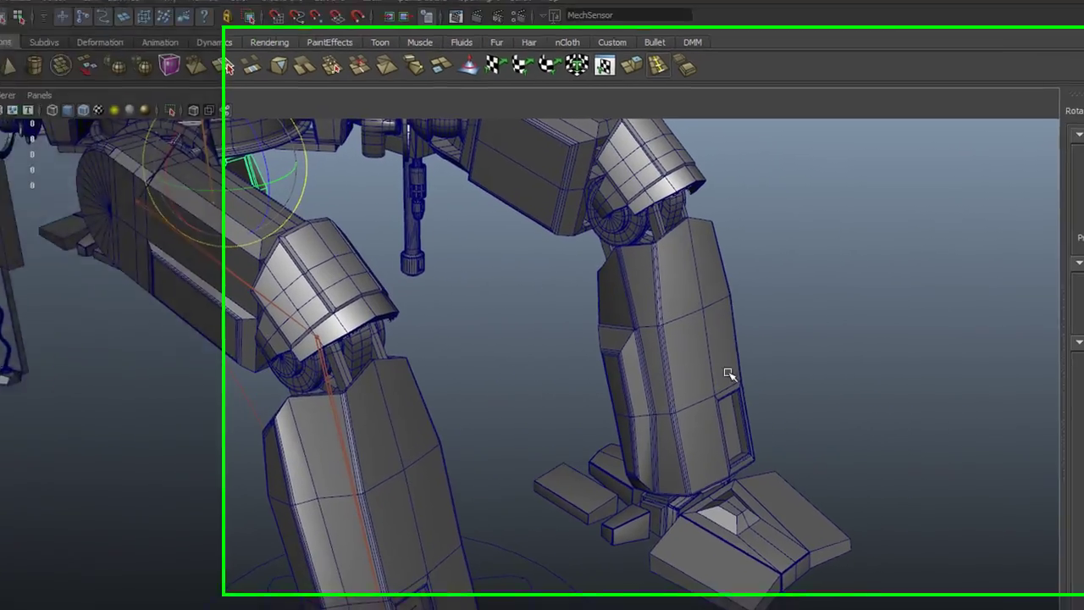
key("ctrl+shift+t")
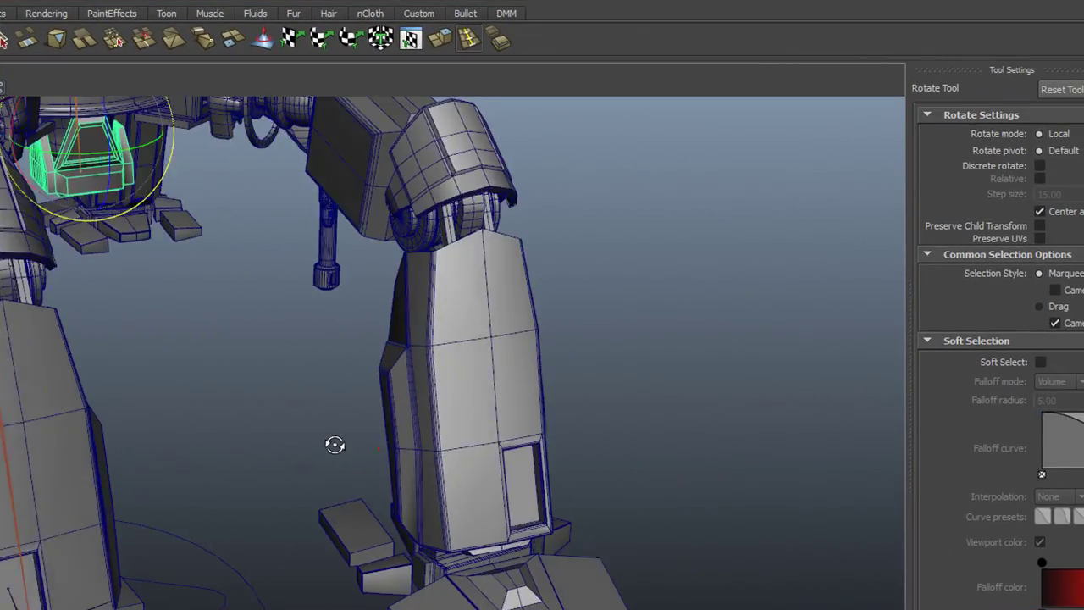
- Rotate the MechSensor sharply, then maximize a front-on view of it
mouse_move(335, 445)
left_mouse_down("alt")
mouse_move(310, 533)
mouse_move(237, 395)
mouse_move(634, 370)
mouse_move(351, 307)
mouse_move(350, 479)
mouse_move(329, 380)
mouse_move(375, 380)
mouse_move(407, 310)
left_mouse_up("alt")
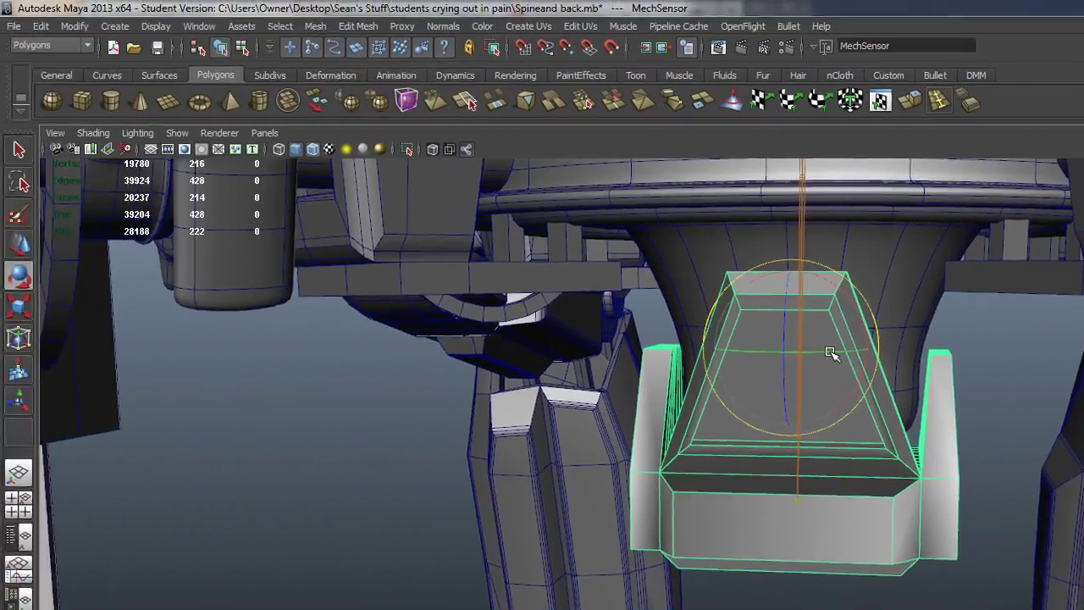
mouse_move(829, 356)
left_mouse_down()
mouse_move(869, 354)
mouse_move(782, 368)
mouse_move(843, 354)
mouse_move(702, 339)
mouse_move(658, 387)
mouse_move(770, 387)
left_mouse_up()
key("space")
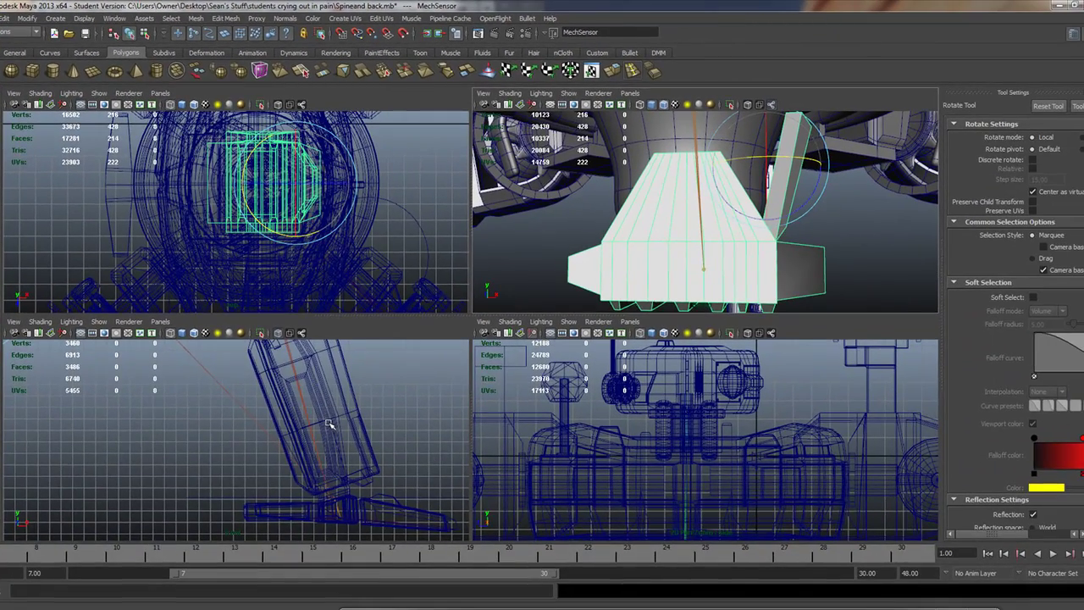
left_click_drag(329, 425, 332, 425, "alt")
key("space")
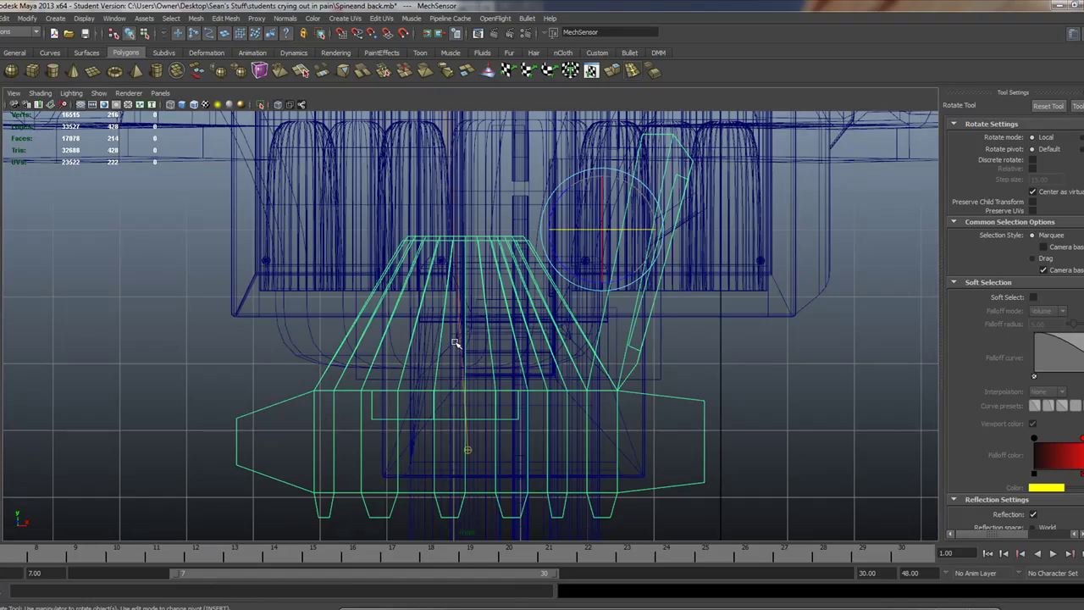
- Reposition the MechSensor pivot point in Insert pivot-edit mode
key("Insert")
left_click_drag(601, 229, 487, 235)
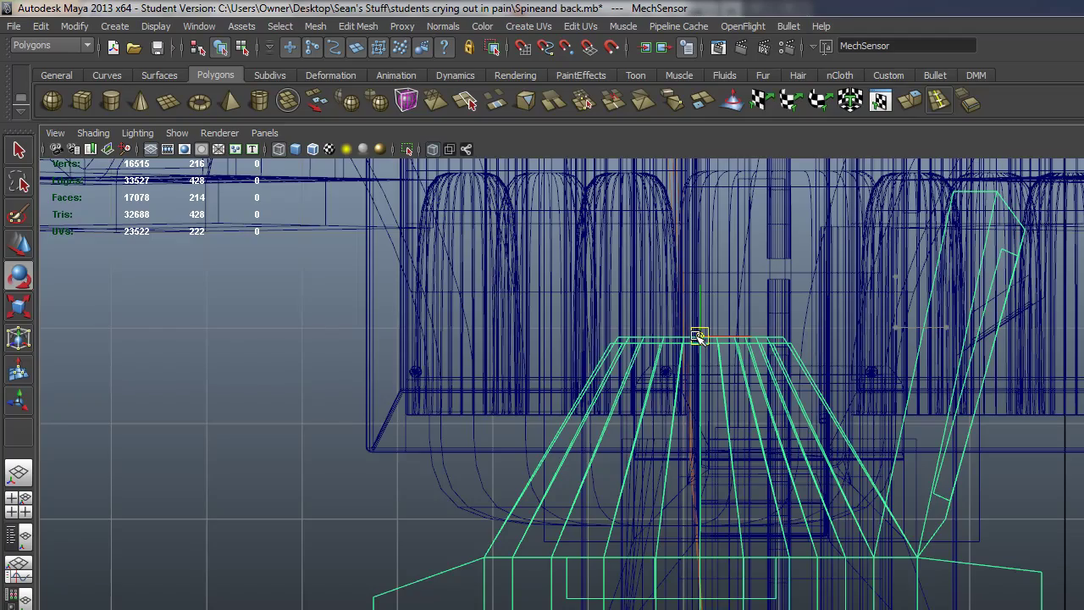
key("Insert")
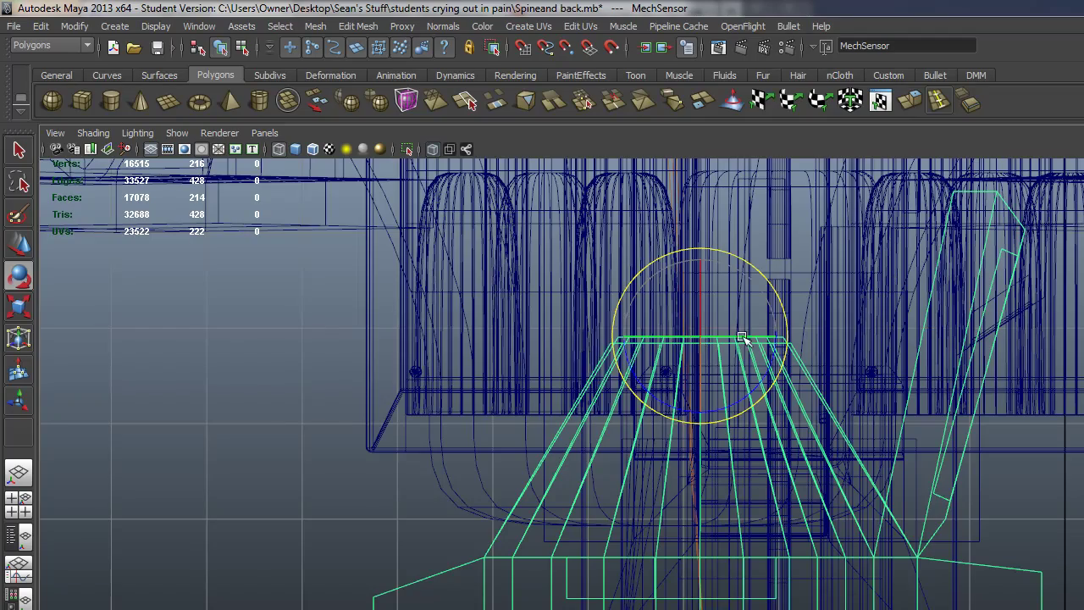
key("space")
key("space")
key("ctrl+shift+t")
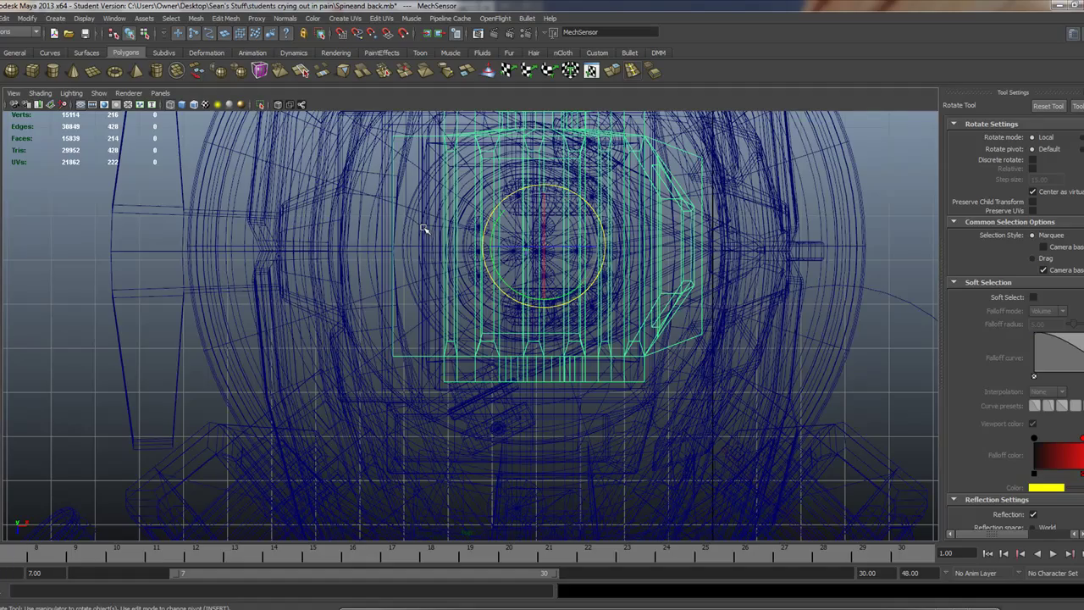
scroll(423, 229, "down", 3)
- Tilt the neck block upward around its new pivot in the perspective view
key("space")
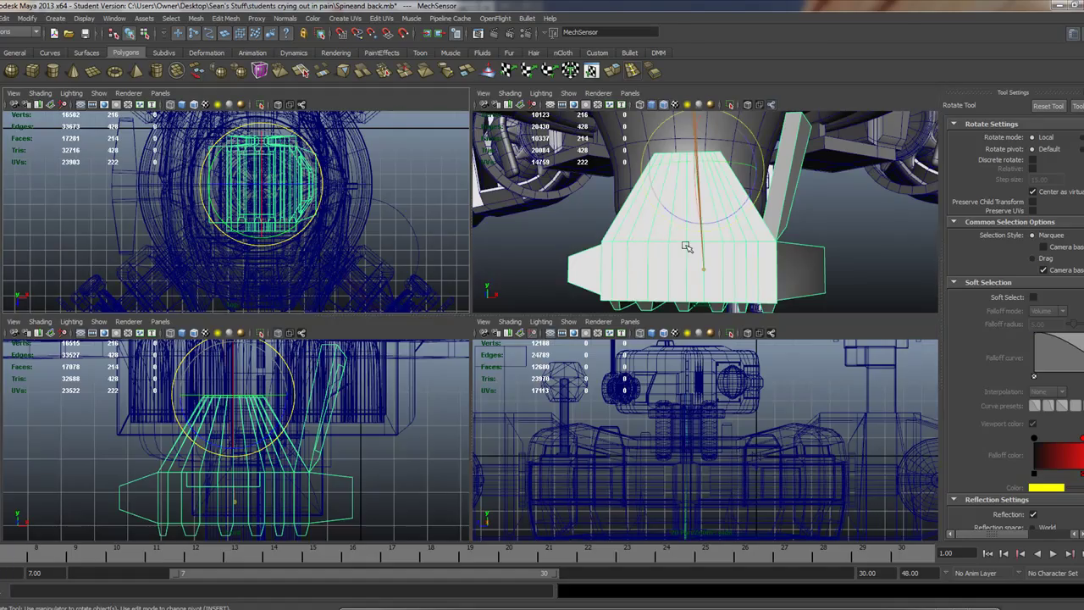
key("space")
left_click_drag(490, 236, 525, 230, "alt")
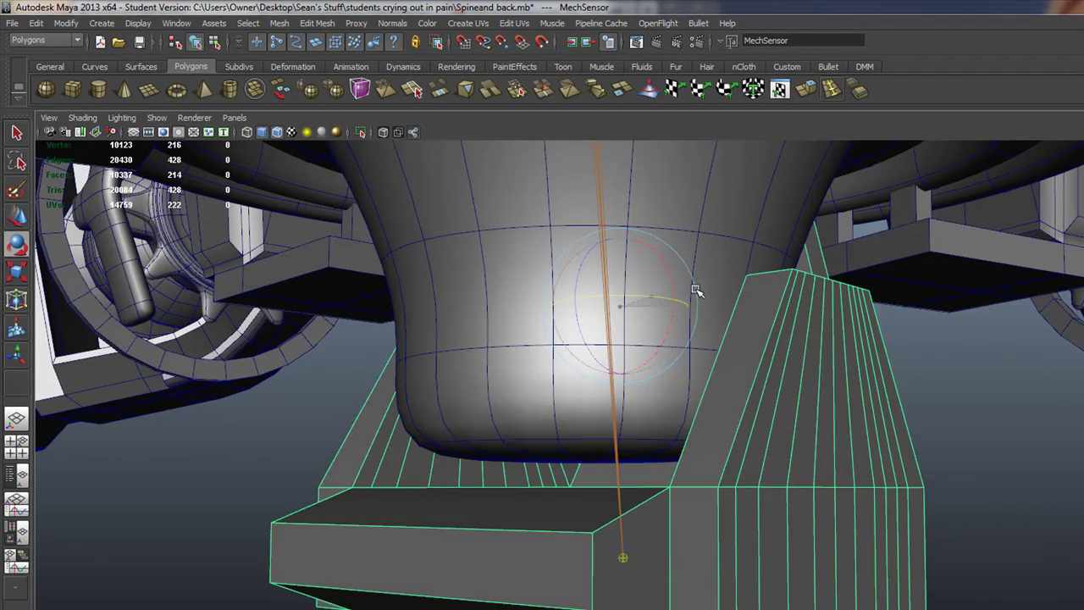
left_click_drag(696, 291, 646, 306)
left_click_drag(813, 275, 622, 544, "alt")
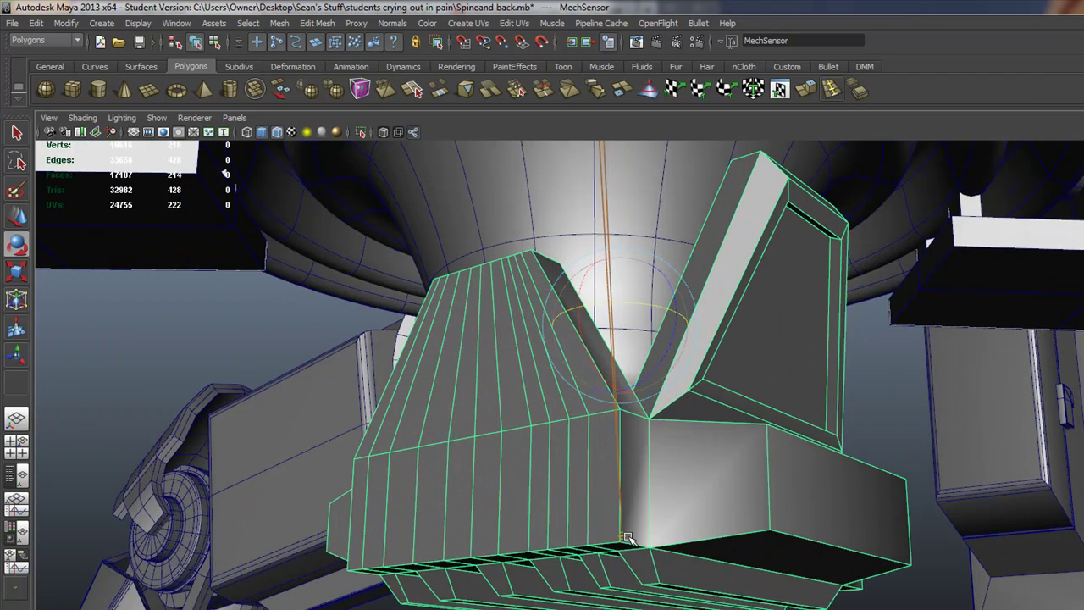
left_click(621, 537)
key("ctrl+z")
left_click(622, 538, "shift")
left_click_drag(465, 201, 465, 323, "alt")
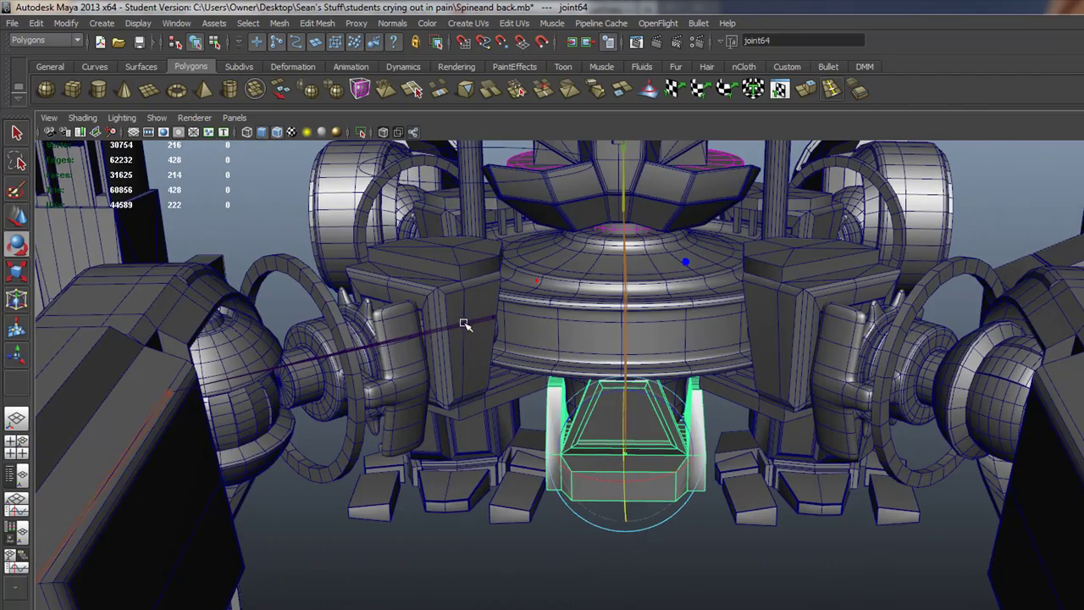
left_click(656, 324)
scroll(601, 357, "up", 3)
scroll(601, 357, "up", 3)
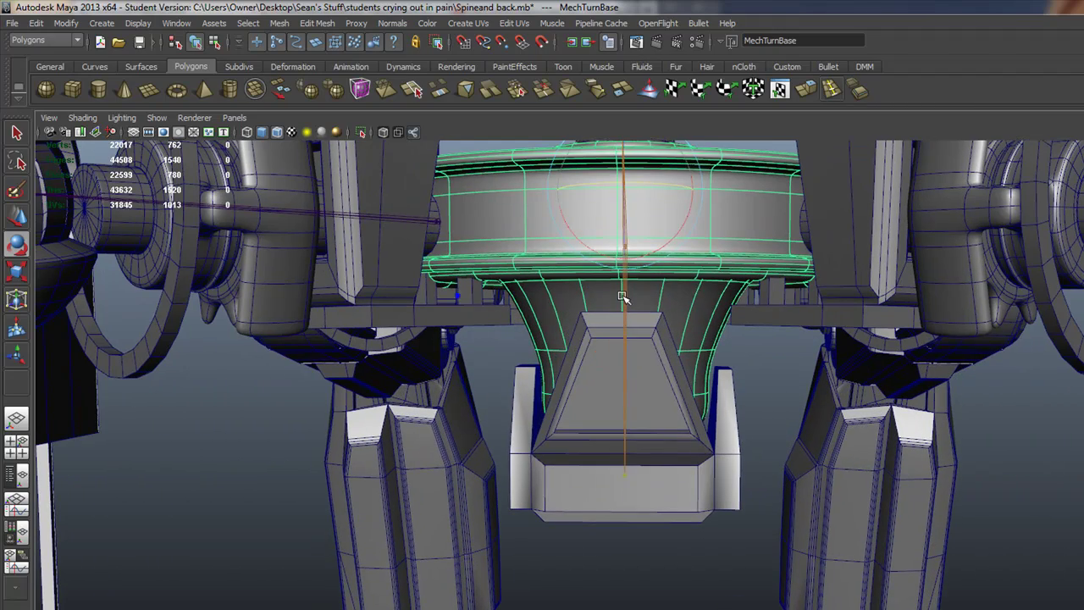
left_click(627, 297)
left_click_drag(626, 297, 656, 388, "alt")
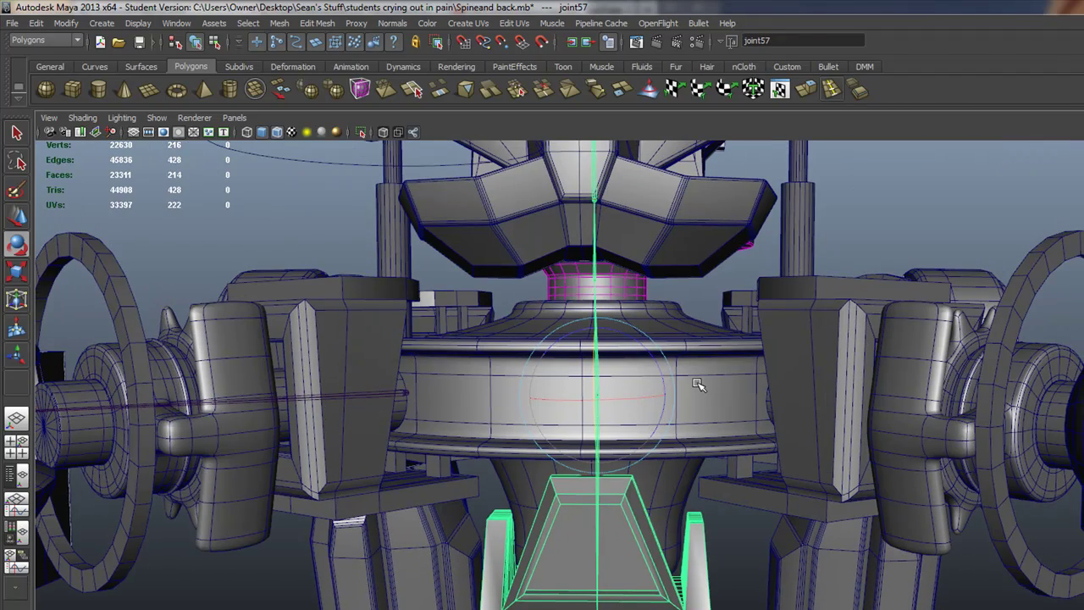
left_click(697, 385)
scroll(628, 385, "up", 2)
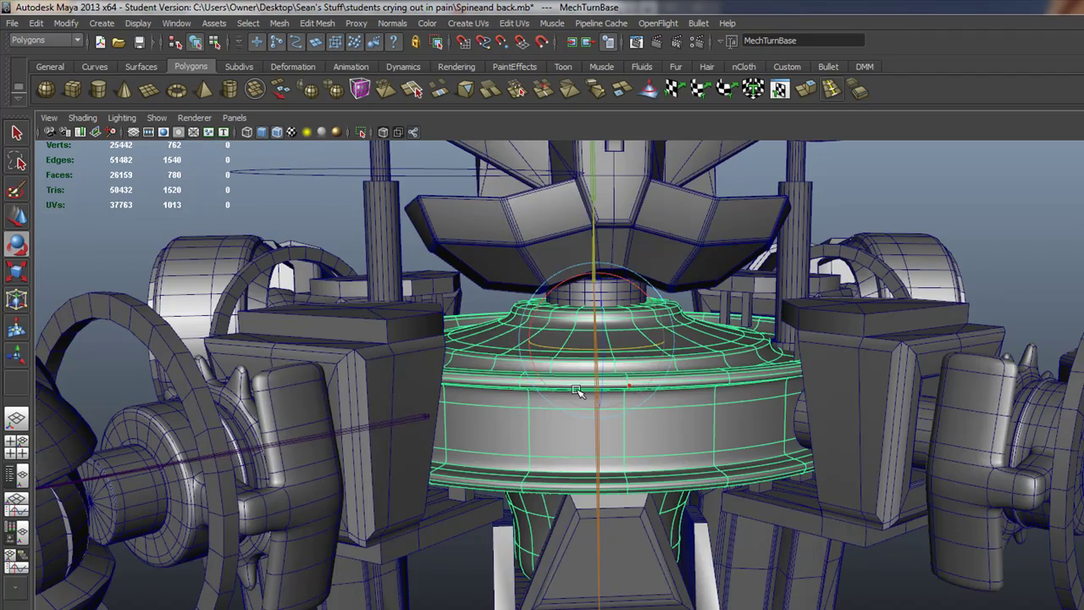
scroll(629, 382, "up", 3)
scroll(539, 431, "up", 2)
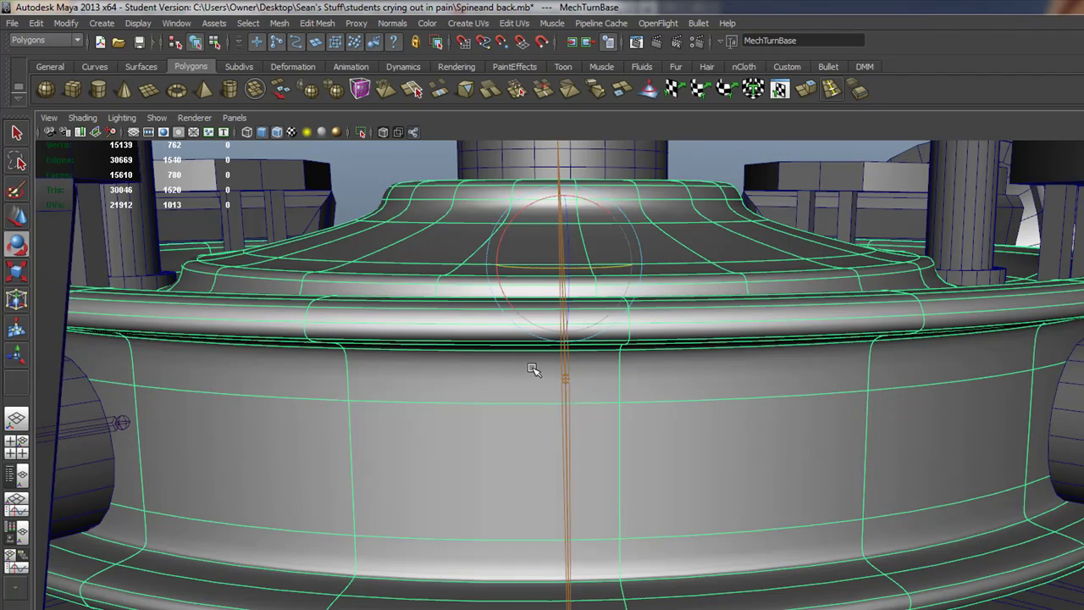
scroll(593, 370, "down", 5)
scroll(580, 359, "up", 6)
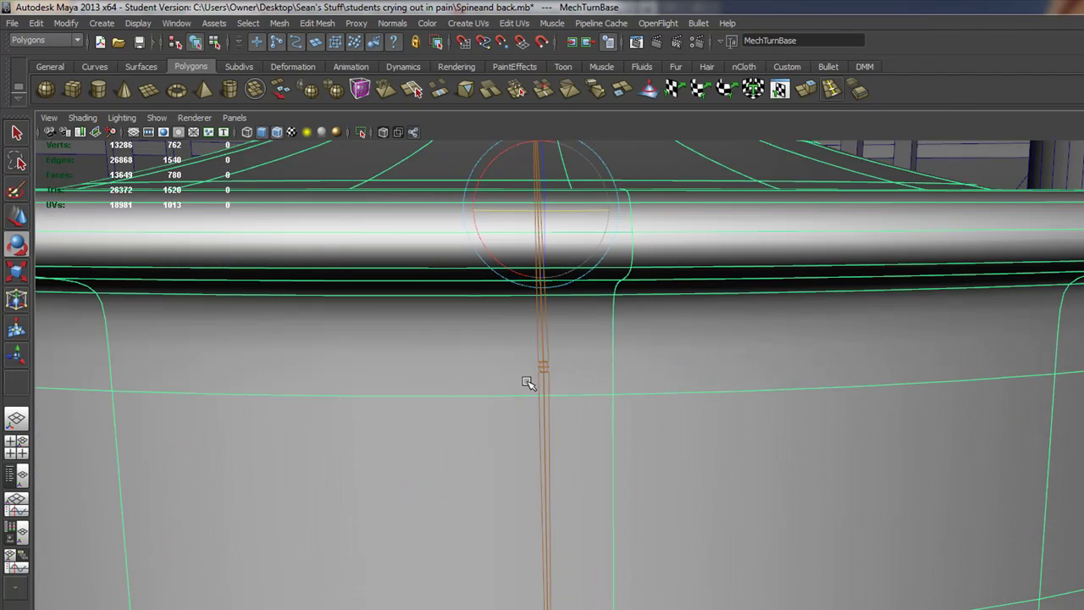
scroll(534, 369, "down", 3)
scroll(540, 364, "down", 2)
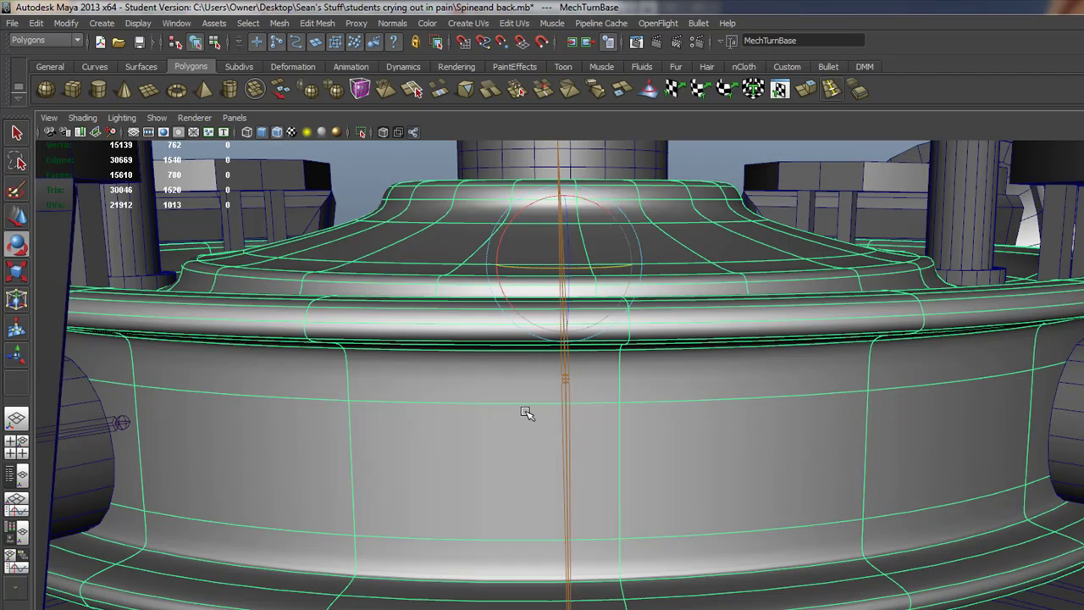
scroll(466, 368, "down", 3)
scroll(496, 378, "up", 1)
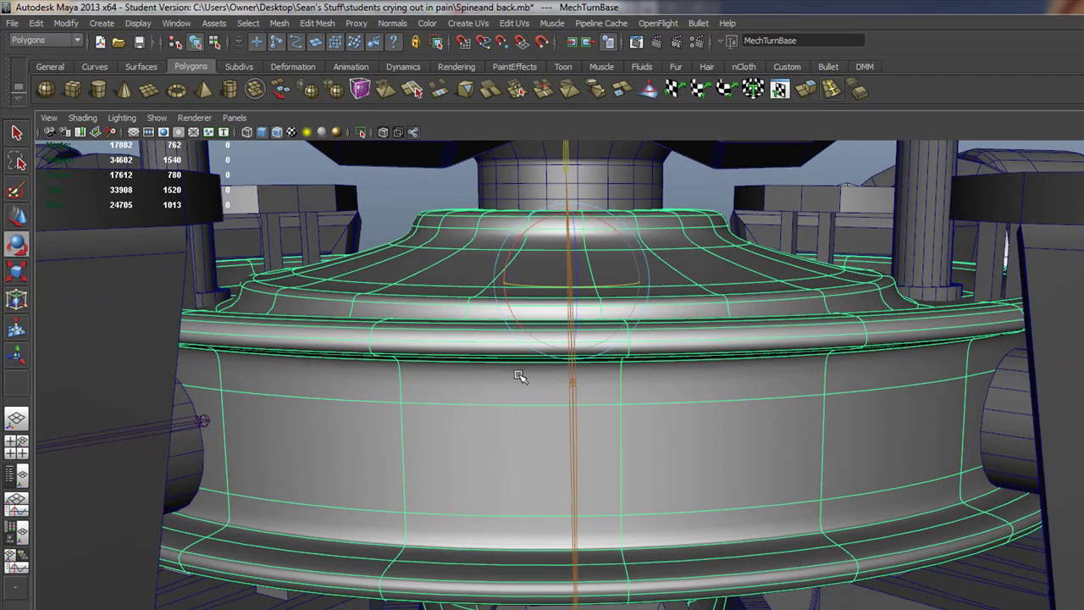
left_click(570, 391)
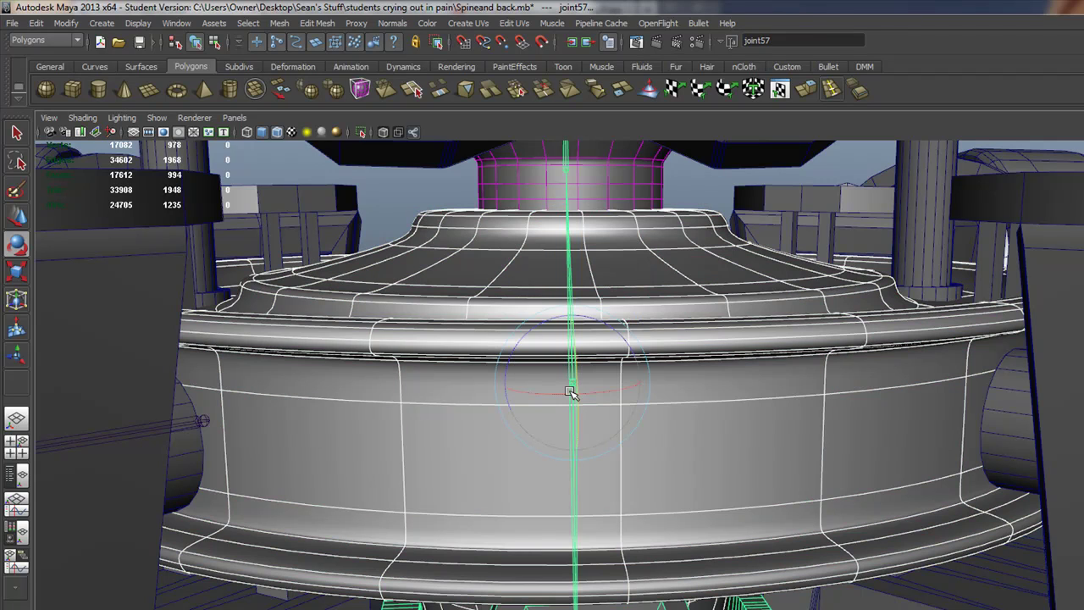
left_click(569, 391)
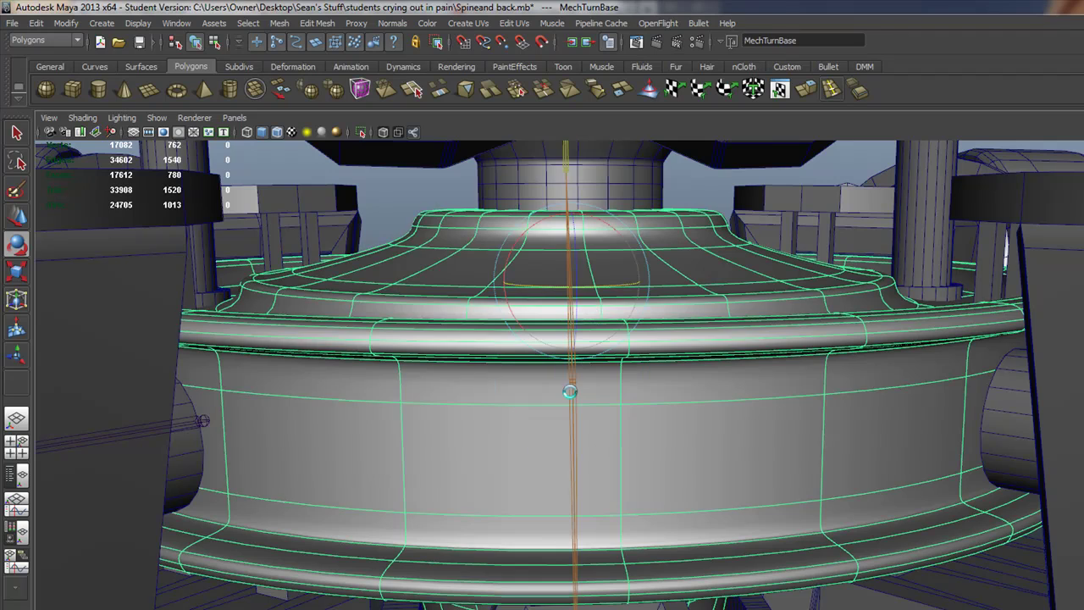
left_click(585, 403)
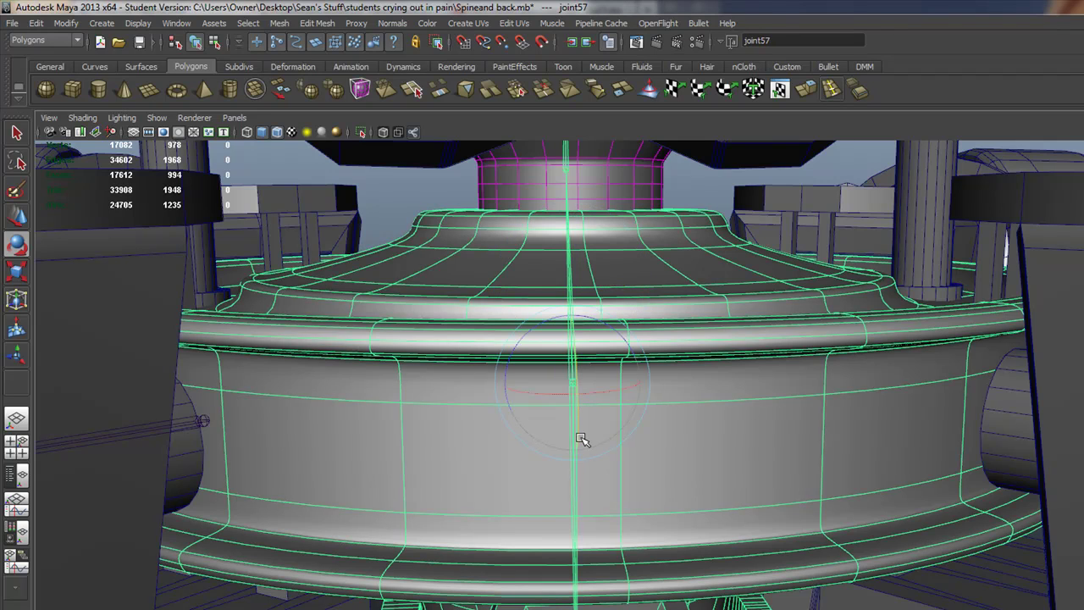
middle_click_drag(576, 443, 546, 84, "alt")
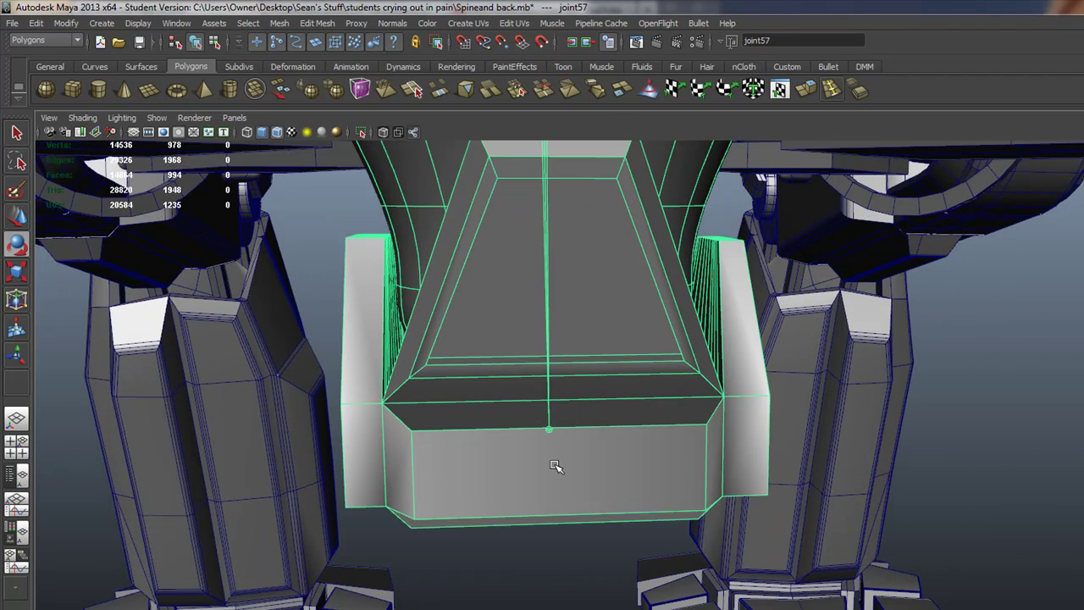
left_click(551, 433)
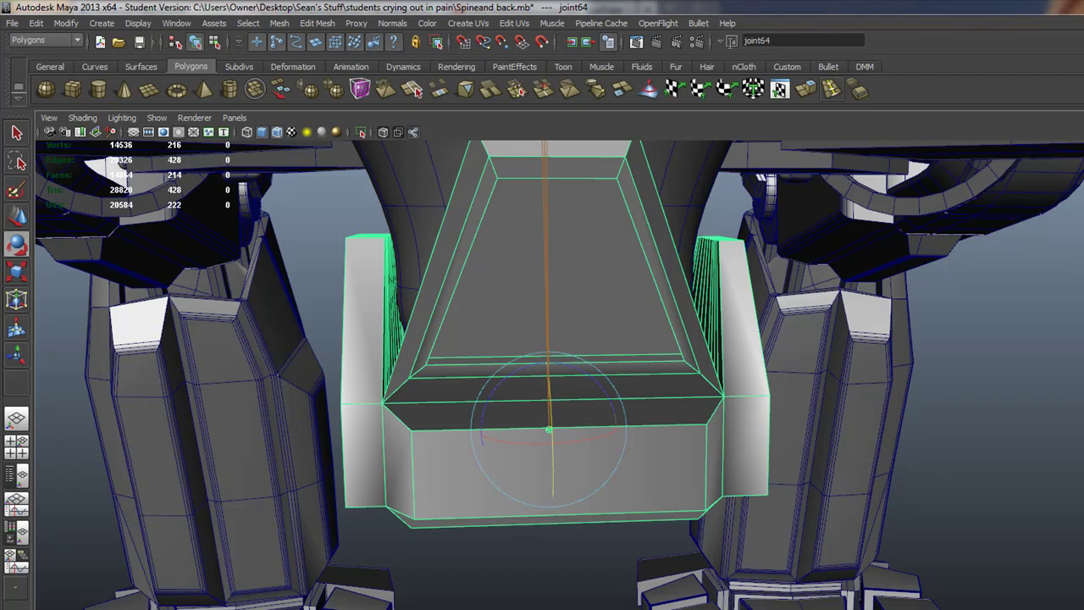
- Draw a large NURBS circle in the maximized front view
left_click(94, 66)
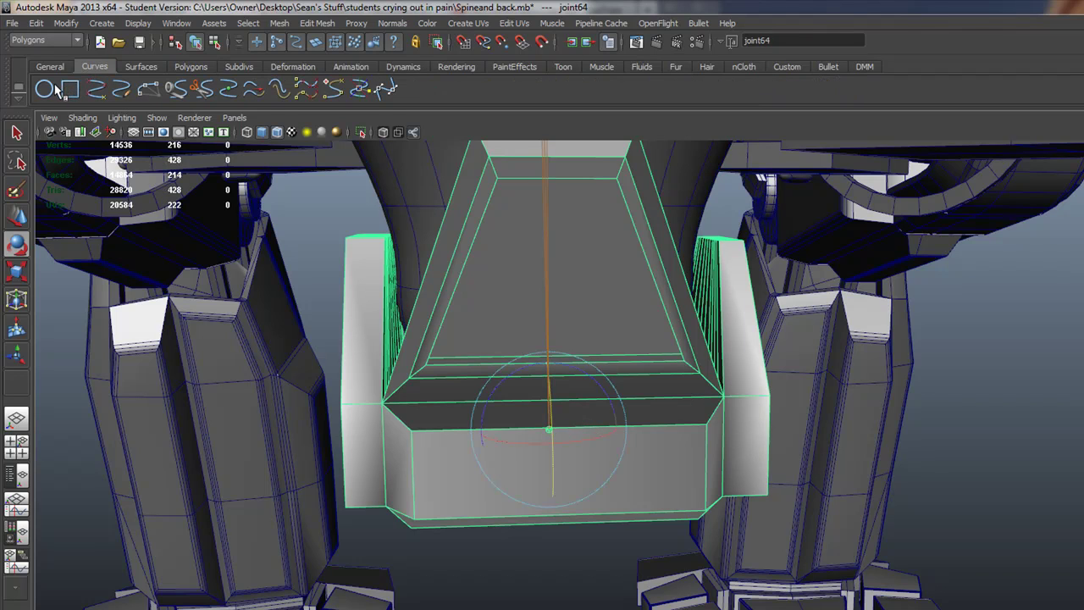
key("space")
key("space")
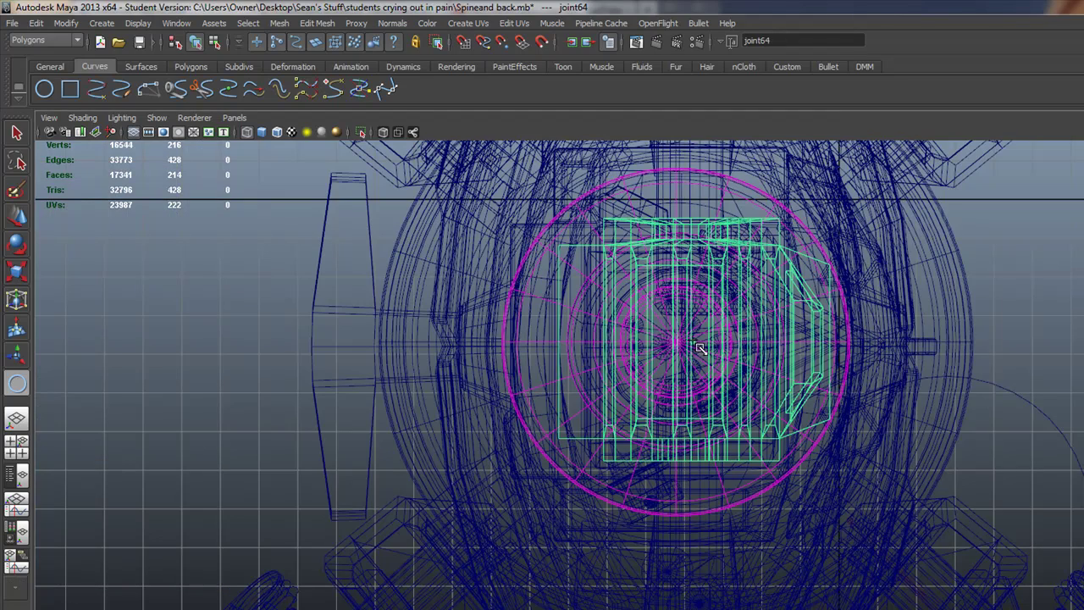
mouse_move(701, 350)
left_mouse_down()
mouse_move(999, 400)
mouse_move(751, 393)
left_mouse_up()
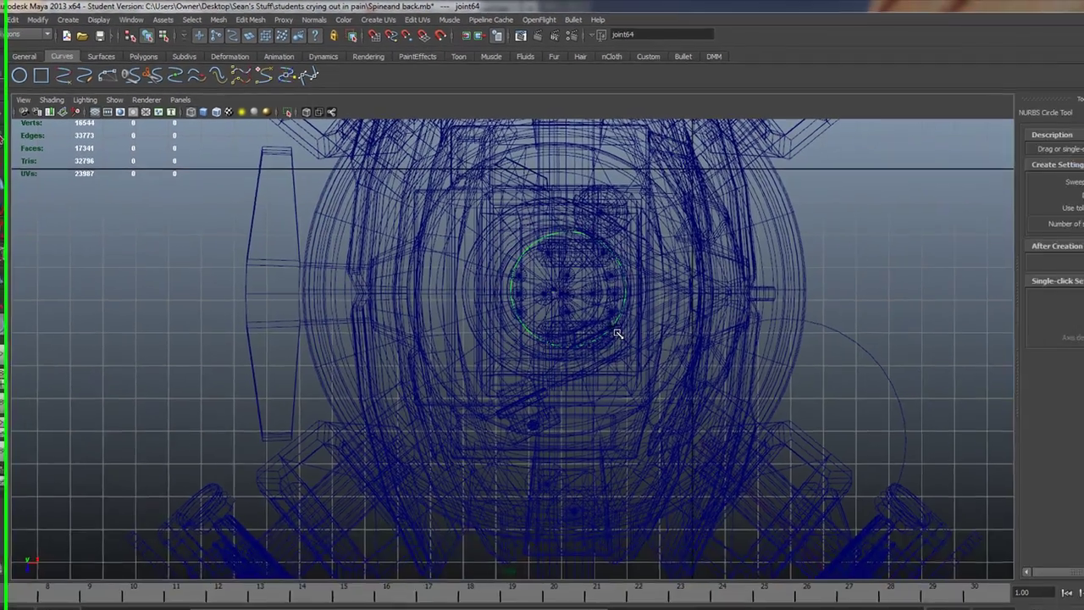
key("e")
key("space")
key("space")
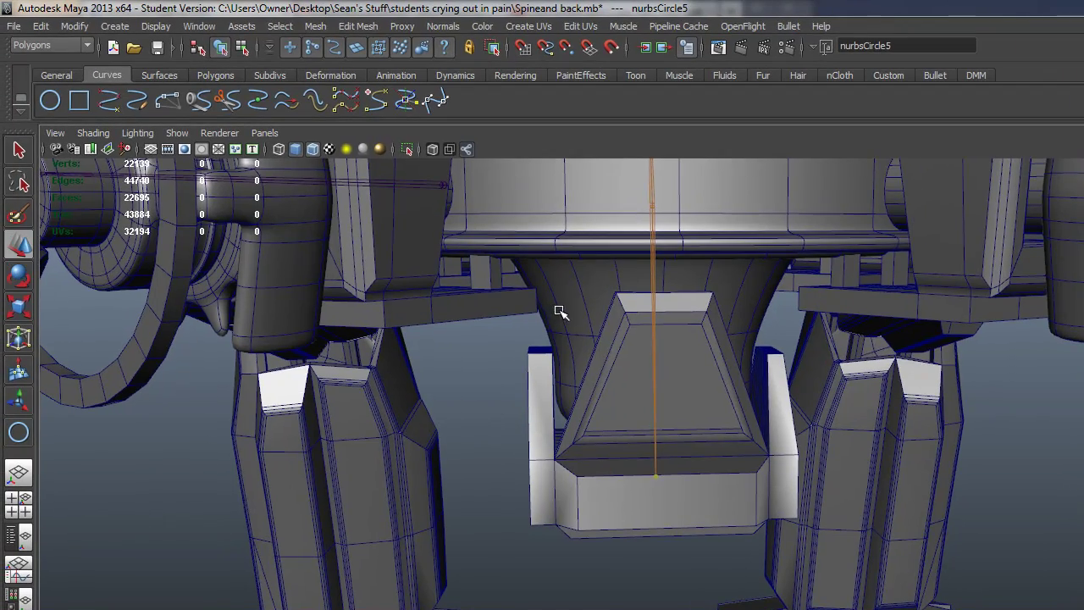
- Lower the circle below the pelvis and scale it up slightly
left_click_drag(562, 310, 648, 290, "alt")
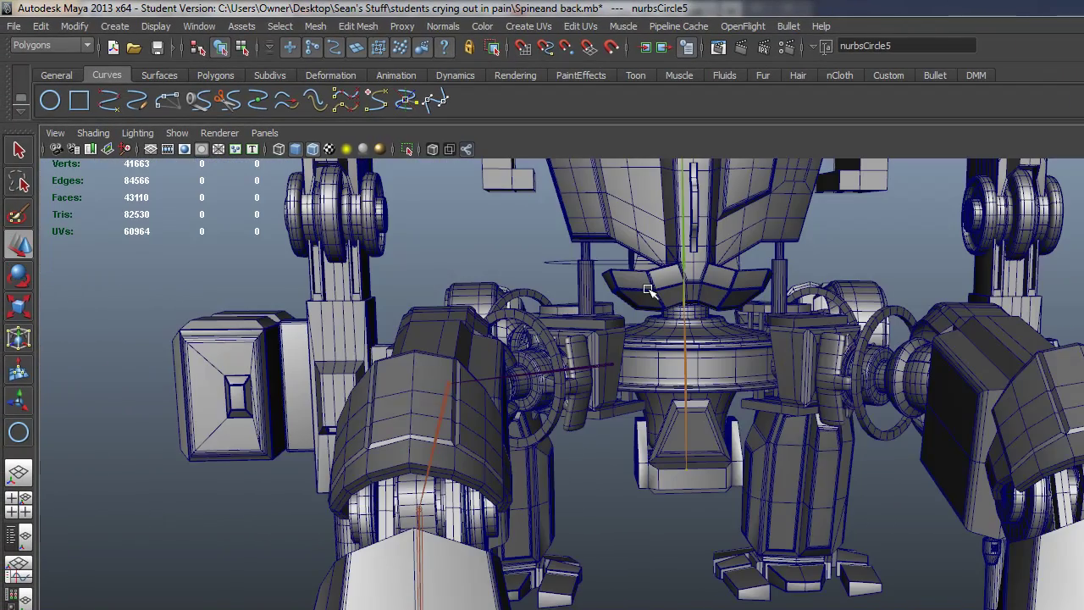
scroll(648, 290, "down", 3)
scroll(649, 290, "down", 3)
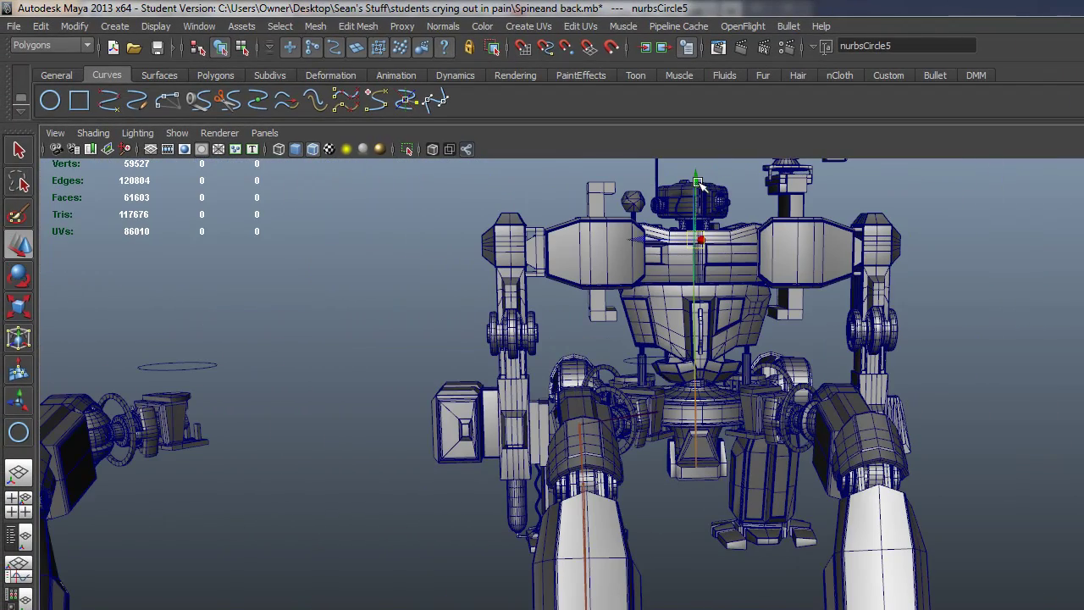
left_click_drag(700, 185, 720, 449)
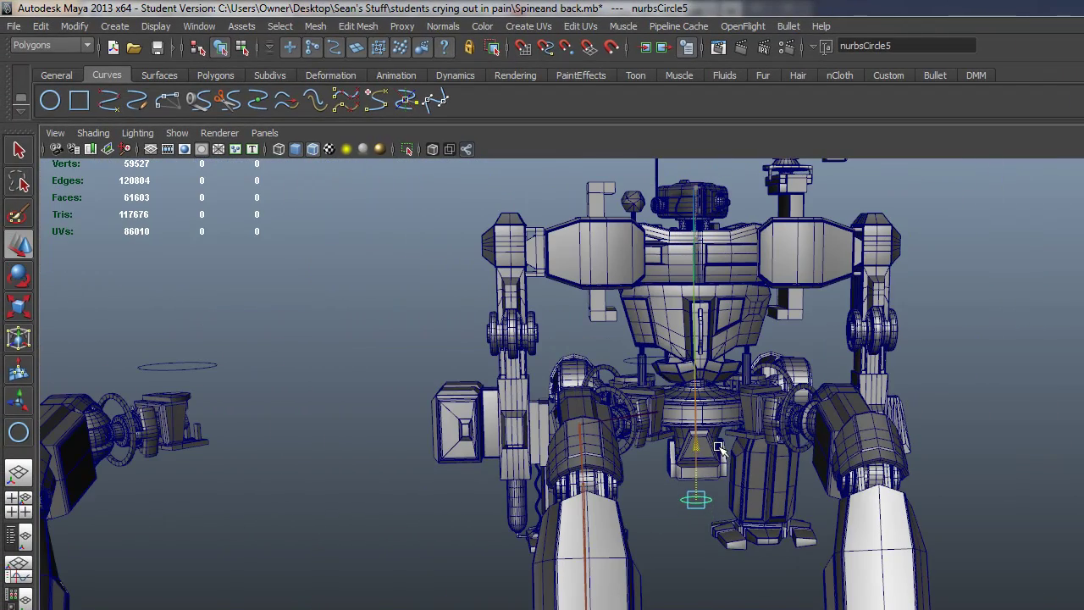
key("r")
left_click_drag(696, 499, 735, 499)
scroll(734, 499, "up", 5)
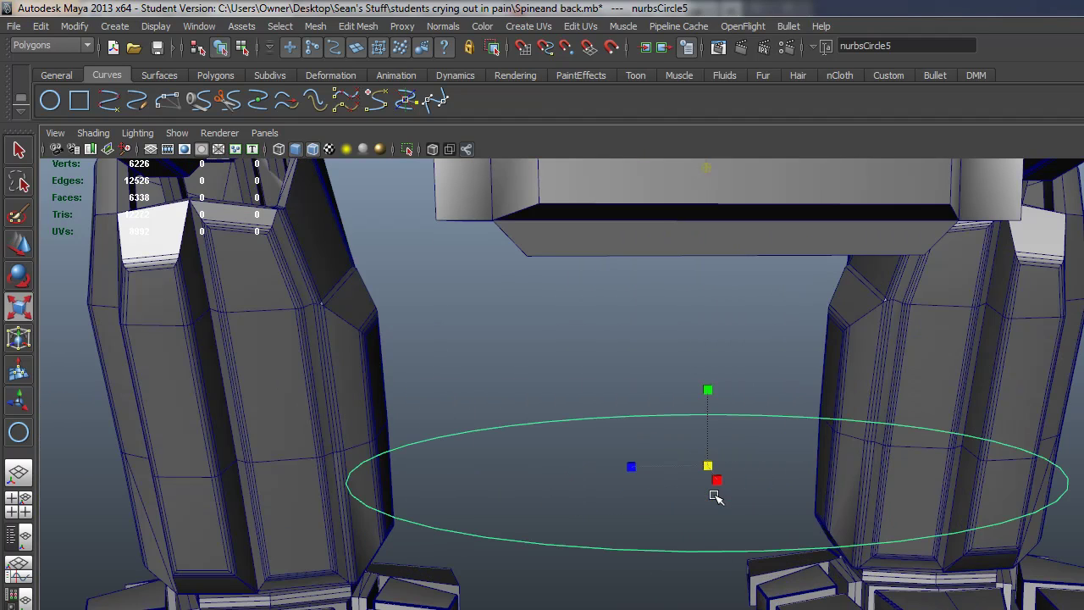
mouse_move(615, 495)
left_mouse_down("alt")
mouse_move(645, 508)
mouse_move(617, 415)
left_mouse_up("alt")
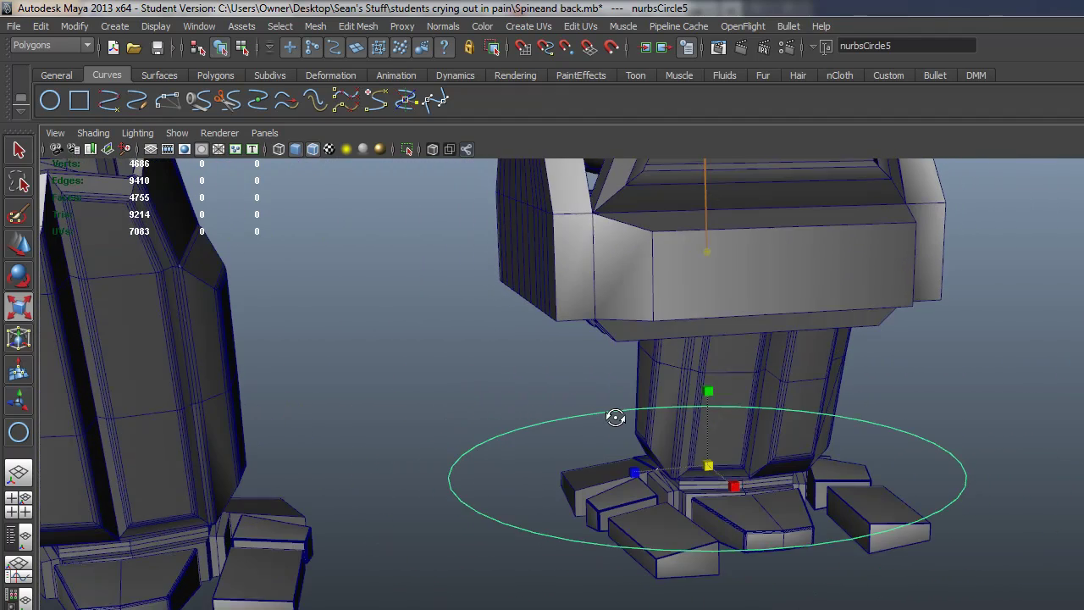
- Freeze the circle's transformations and rename it Mech_CamCNTRL
left_click(75, 26)
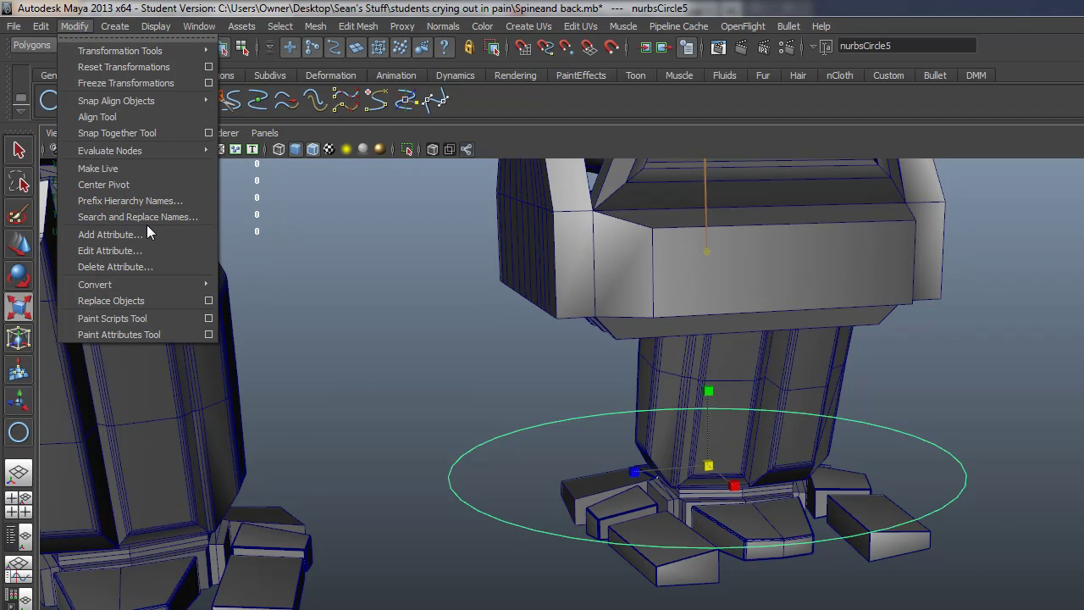
left_click(138, 82)
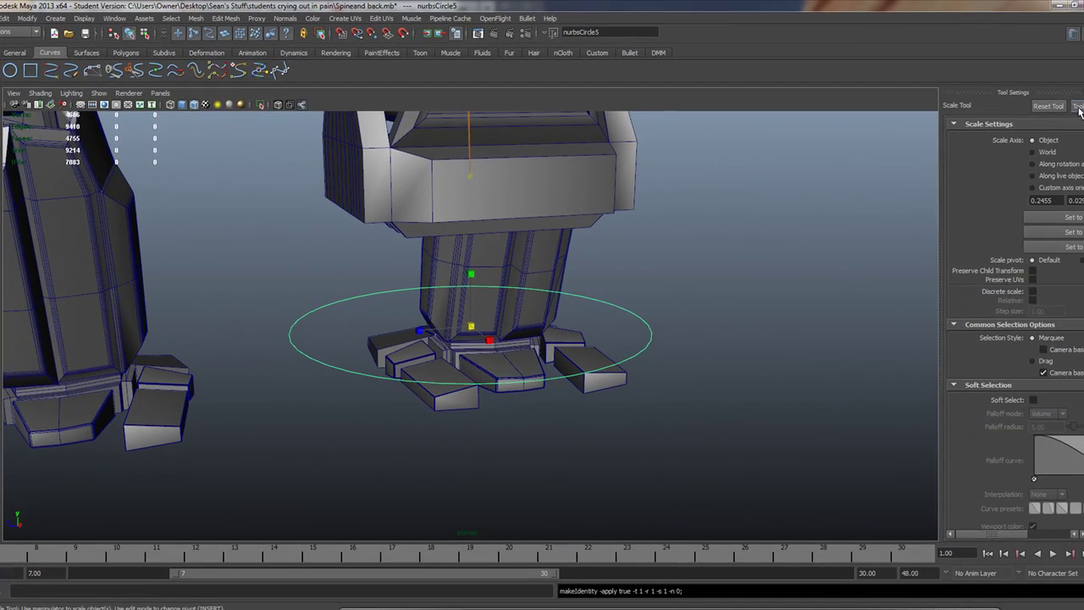
left_click(1073, 32)
double_click(1001, 129)
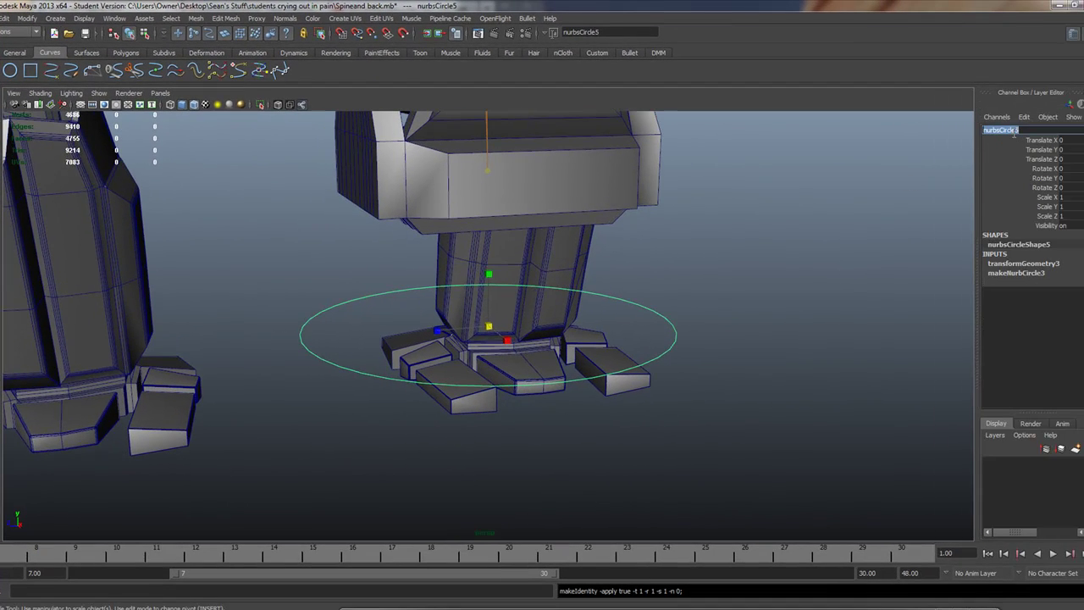
type("CamCNTRL")
key("Return")
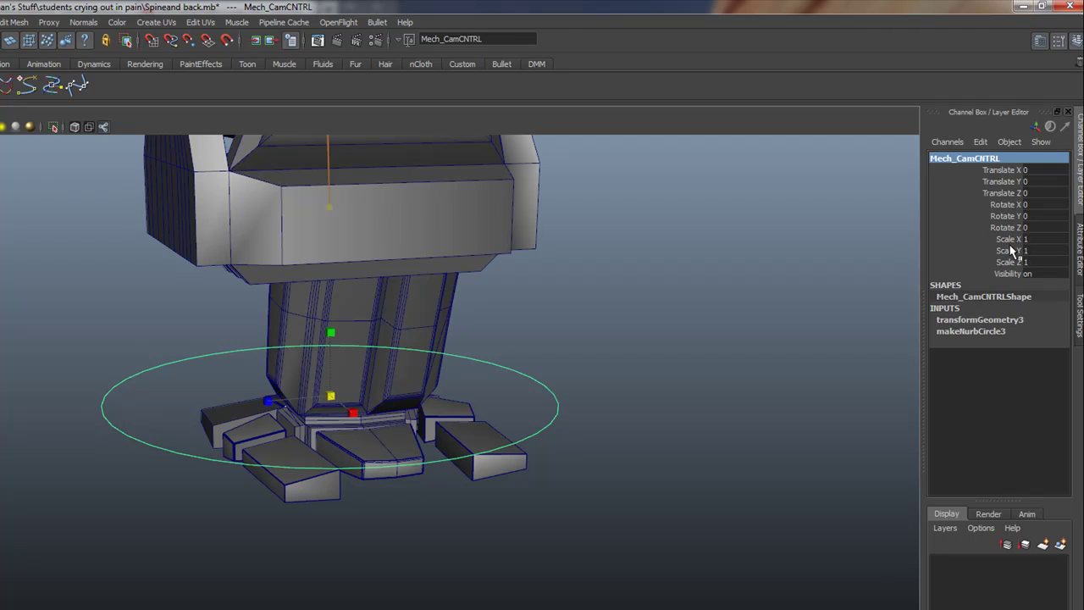
- Lock and hide Scale X/Y/Z and Visibility on Mech_CamCNTRL in the Channel Box
left_click_drag(1009, 239, 1009, 275)
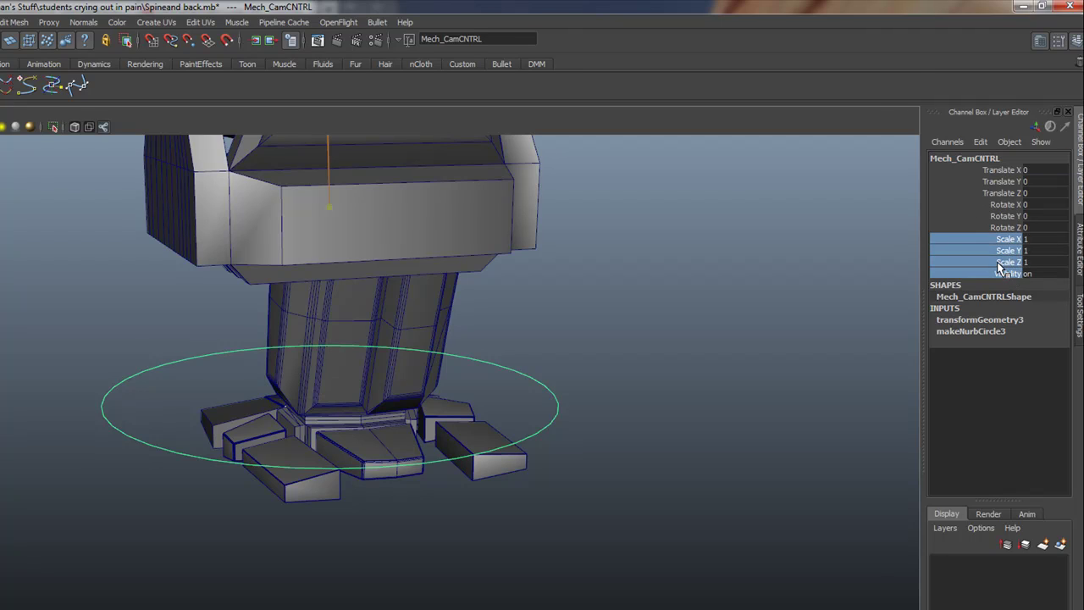
right_click(999, 268)
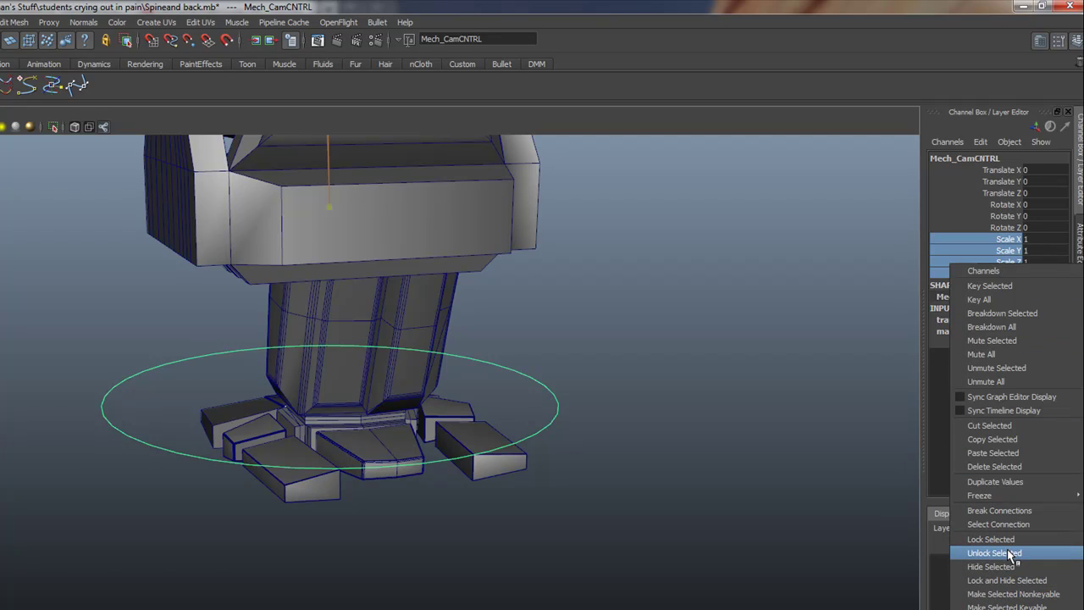
left_click(1007, 580)
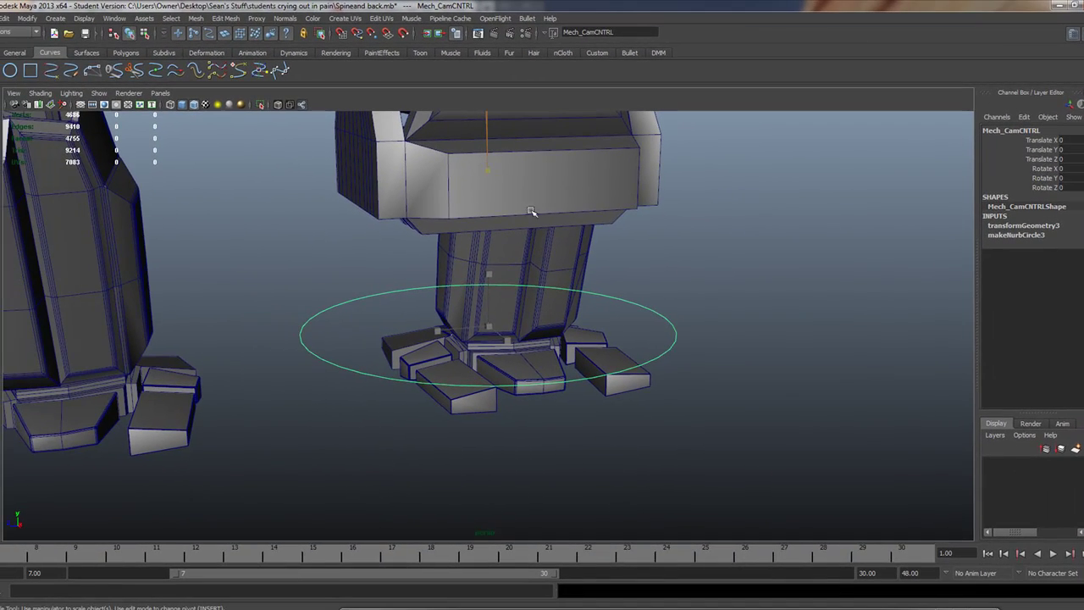
- Parent-constrain joint64 to Mech_CamCNTRL with Maintain offset on, then reselect the circle
left_click(489, 173)
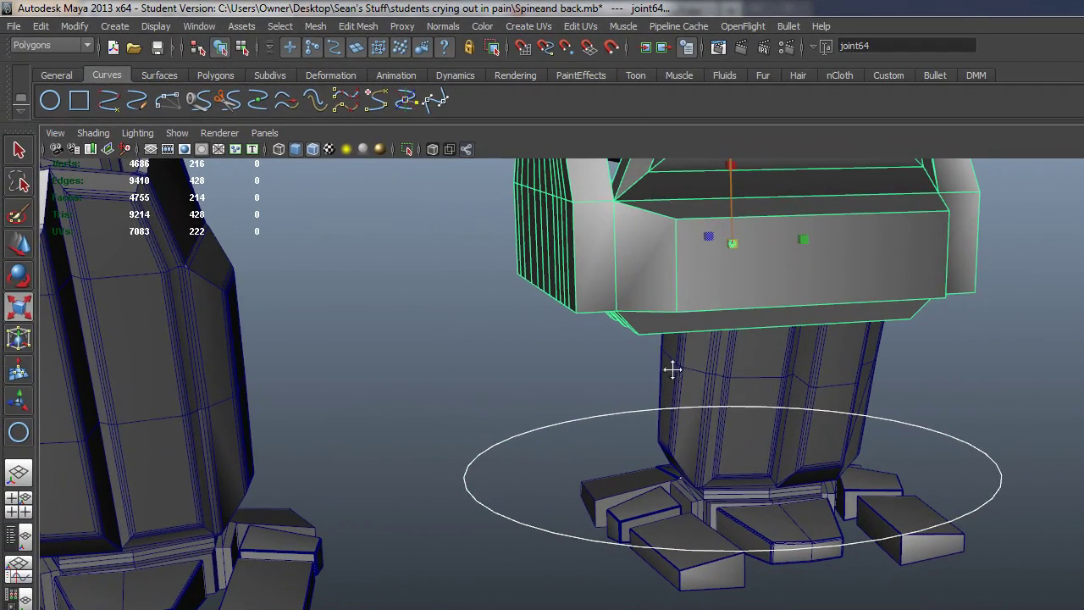
left_click_drag(672, 379, 592, 416, "alt")
scroll(592, 416, "up", 3)
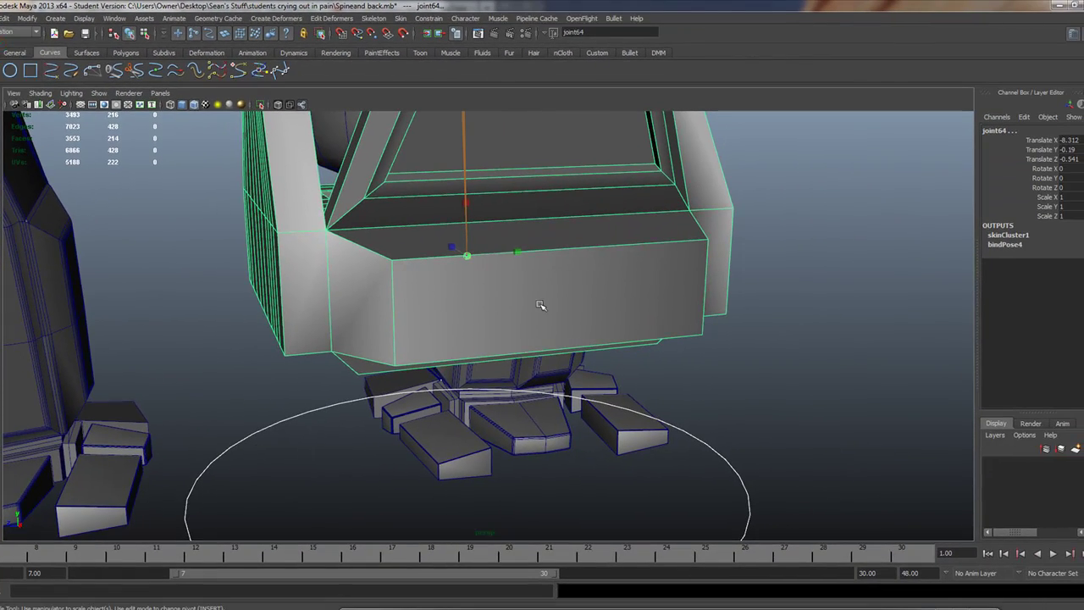
key("space")
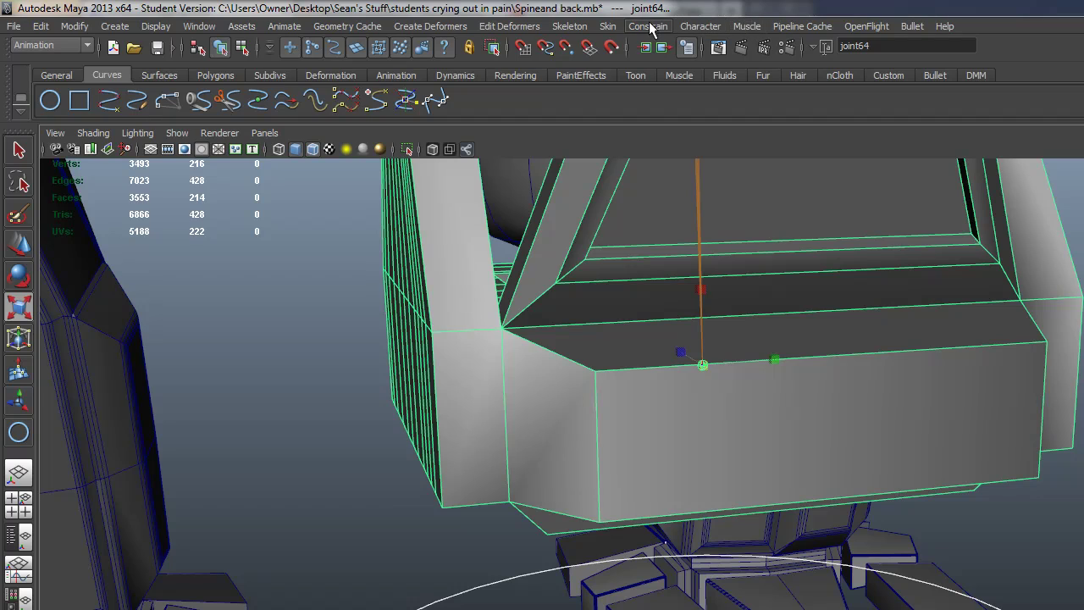
left_click(648, 26)
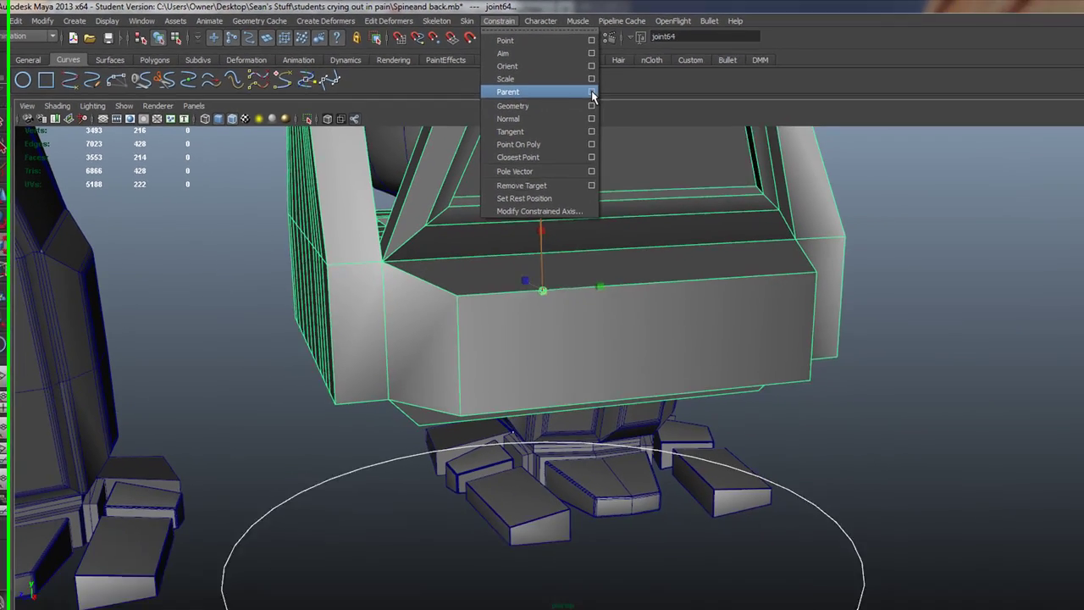
left_click(759, 114)
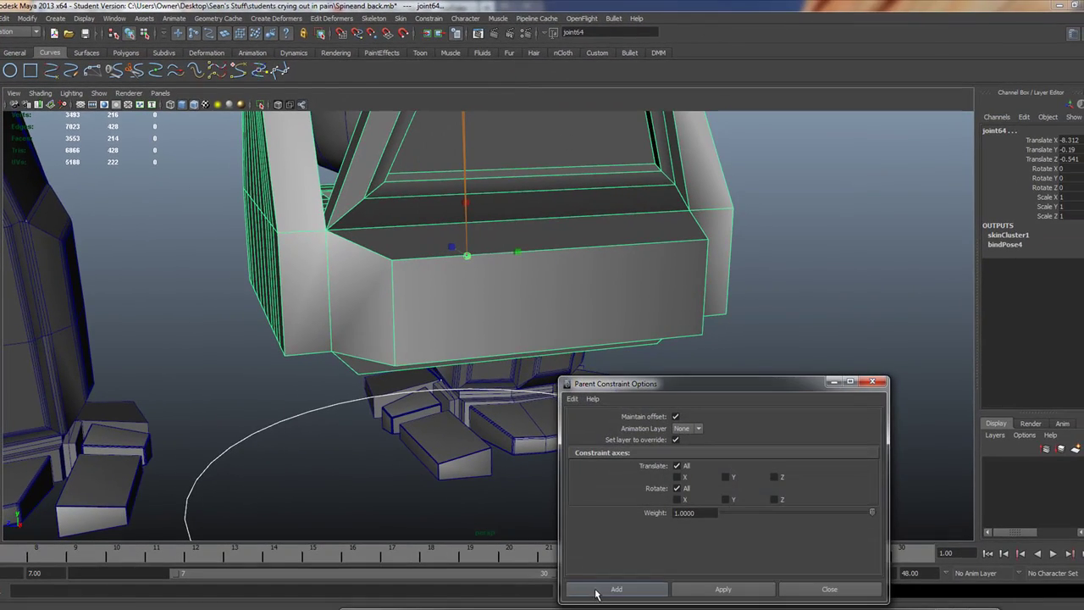
left_click(616, 588)
mouse_move(247, 472)
left_mouse_down()
mouse_move(194, 494)
mouse_move(203, 495)
left_mouse_up()
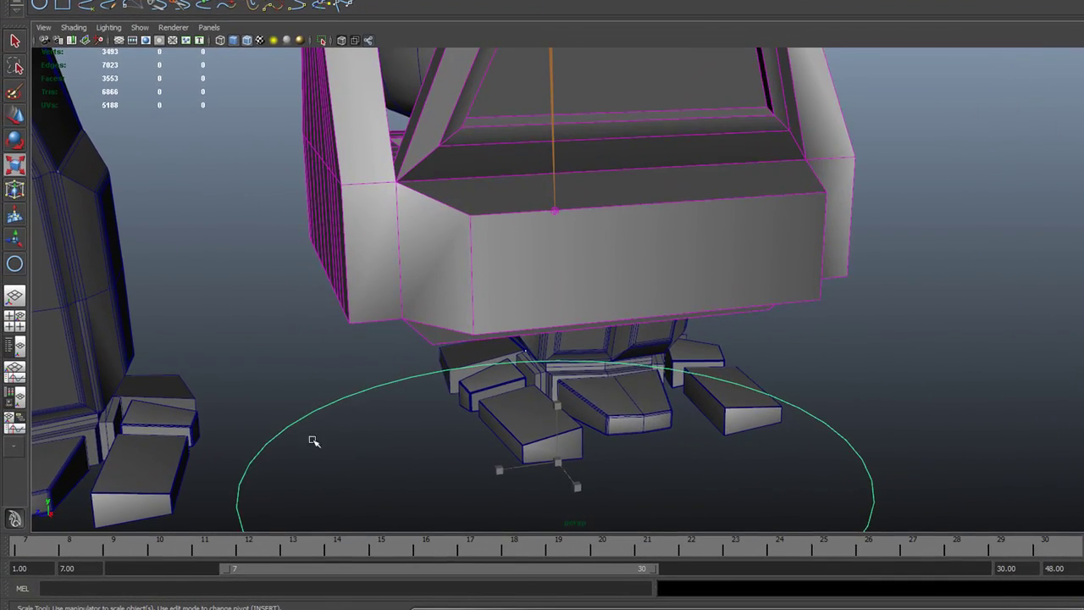
left_click_drag(375, 411, 423, 367, "alt")
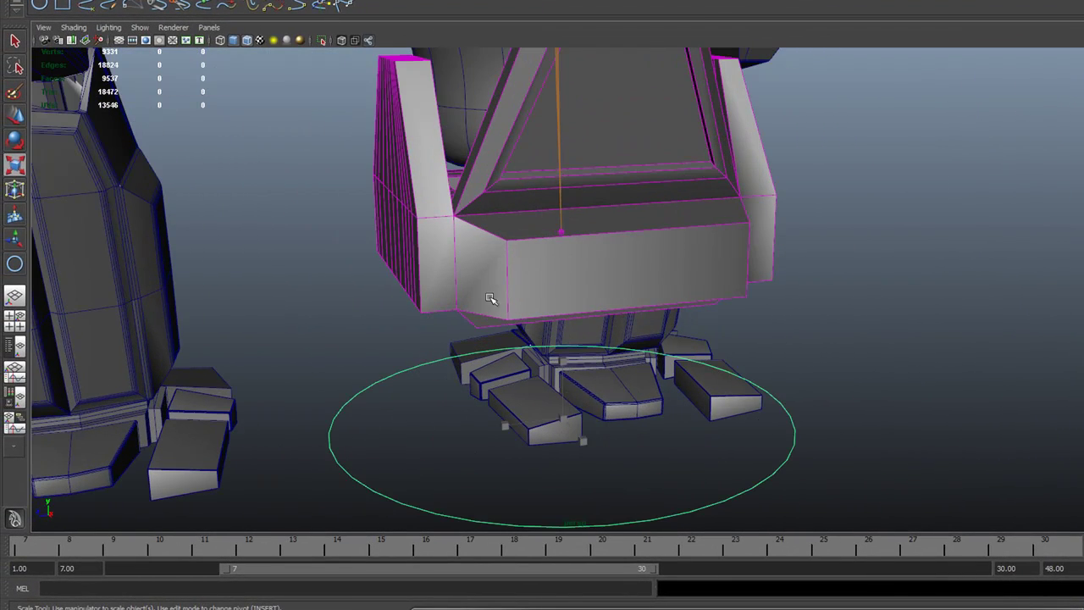
- Rotate the neck controller to confirm the body follows, then undo it
key("e")
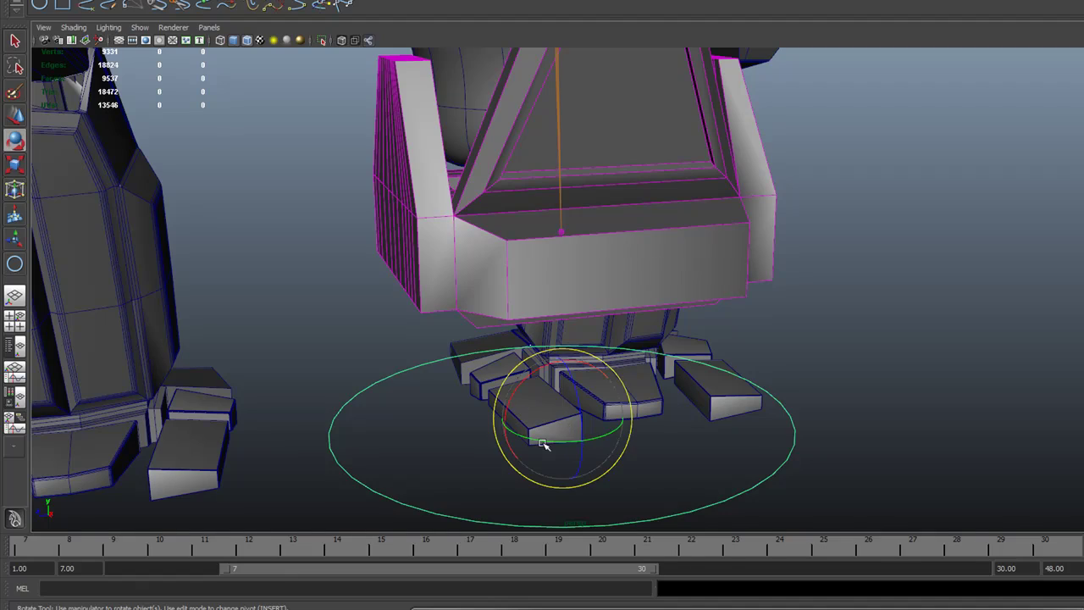
mouse_move(543, 442)
left_mouse_down()
mouse_move(559, 424)
mouse_move(515, 450)
left_mouse_up()
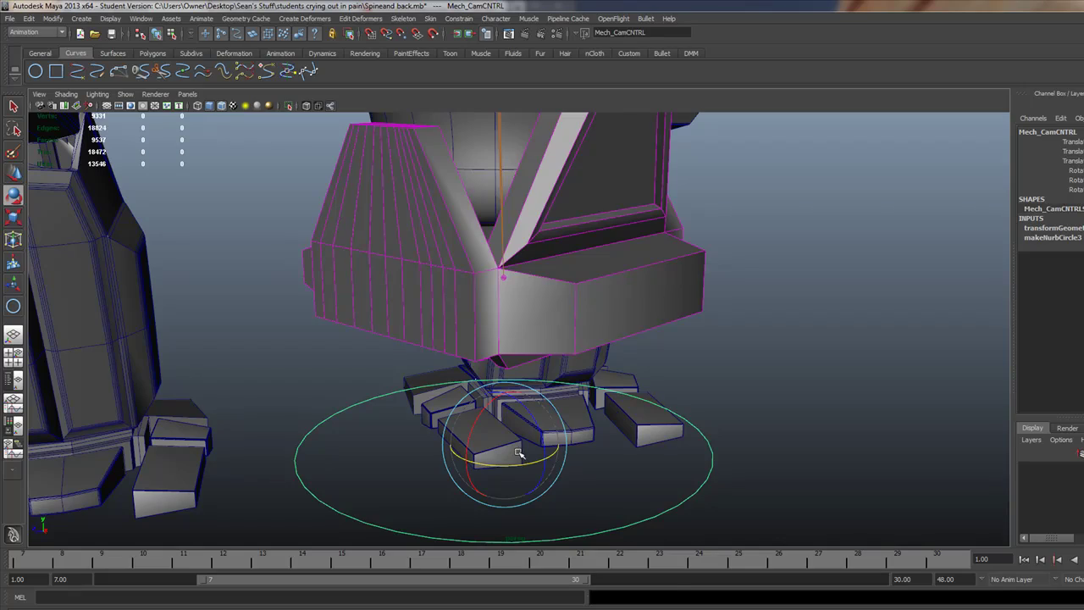
key("ctrl+z")
- Inspect pistons from the hips, then select joint59 and tilt it to check deformation
mouse_move(572, 373)
left_mouse_down("alt")
mouse_move(428, 320)
mouse_move(419, 330)
mouse_move(362, 265)
left_mouse_up("alt")
scroll(410, 341, "up", 4)
scroll(410, 341, "up", 3)
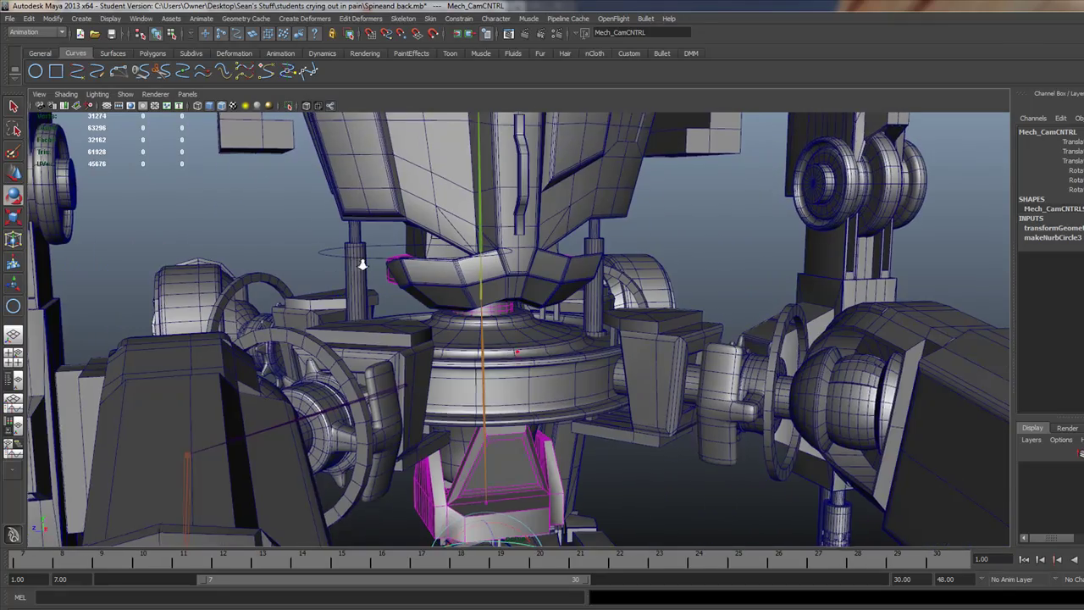
scroll(362, 265, "up", 2)
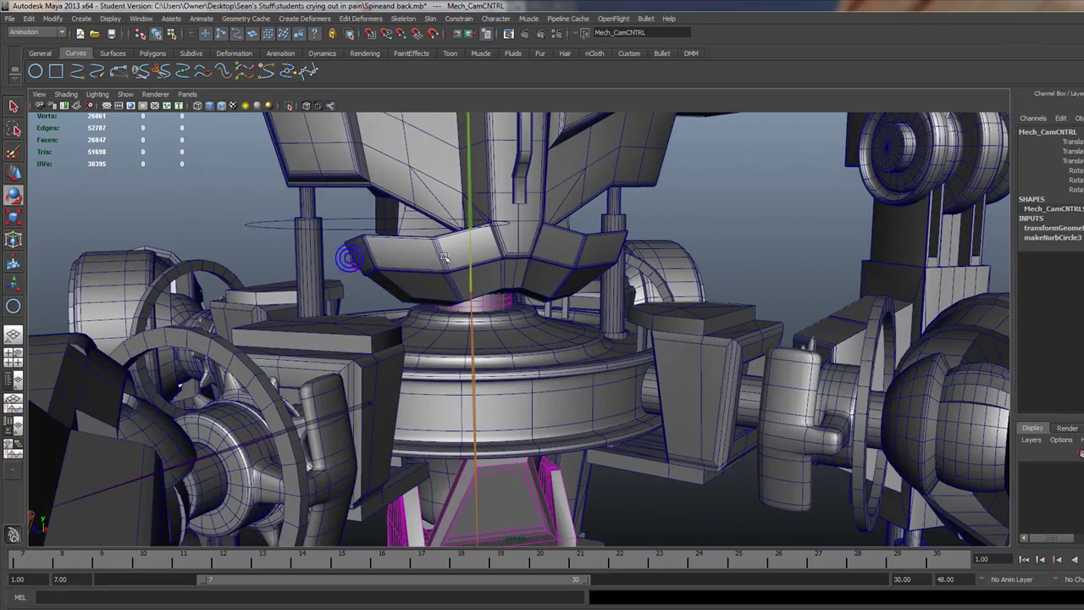
mouse_move(442, 258)
left_mouse_down("alt")
mouse_move(424, 270)
mouse_move(370, 268)
left_mouse_up("alt")
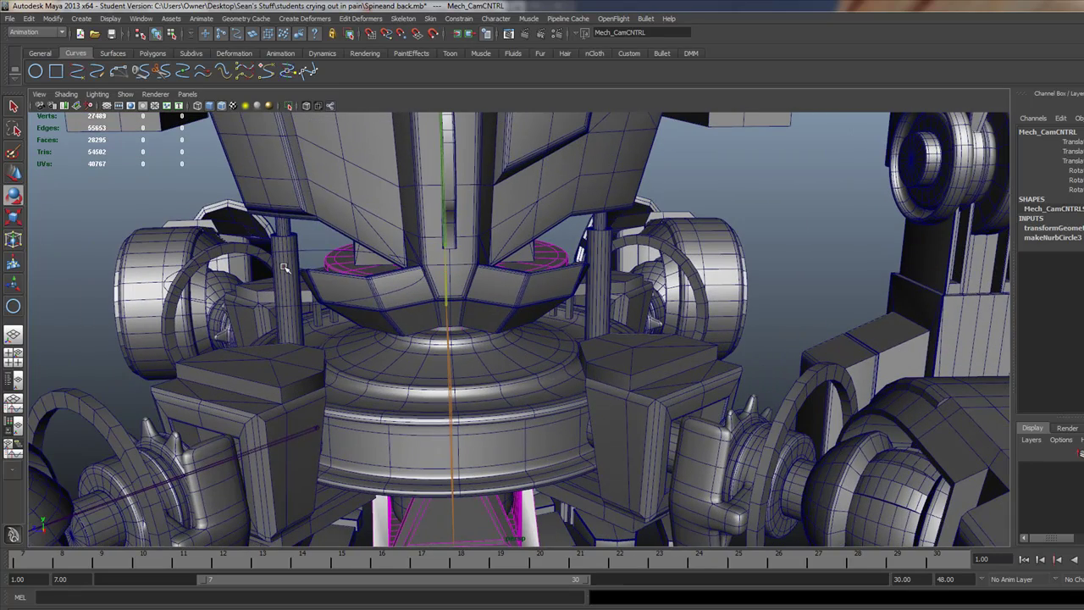
left_click(602, 249)
mouse_move(608, 357)
left_mouse_down("alt")
mouse_move(380, 271)
mouse_move(514, 266)
mouse_move(496, 254)
mouse_move(382, 254)
mouse_move(335, 267)
mouse_move(370, 280)
left_mouse_up("alt")
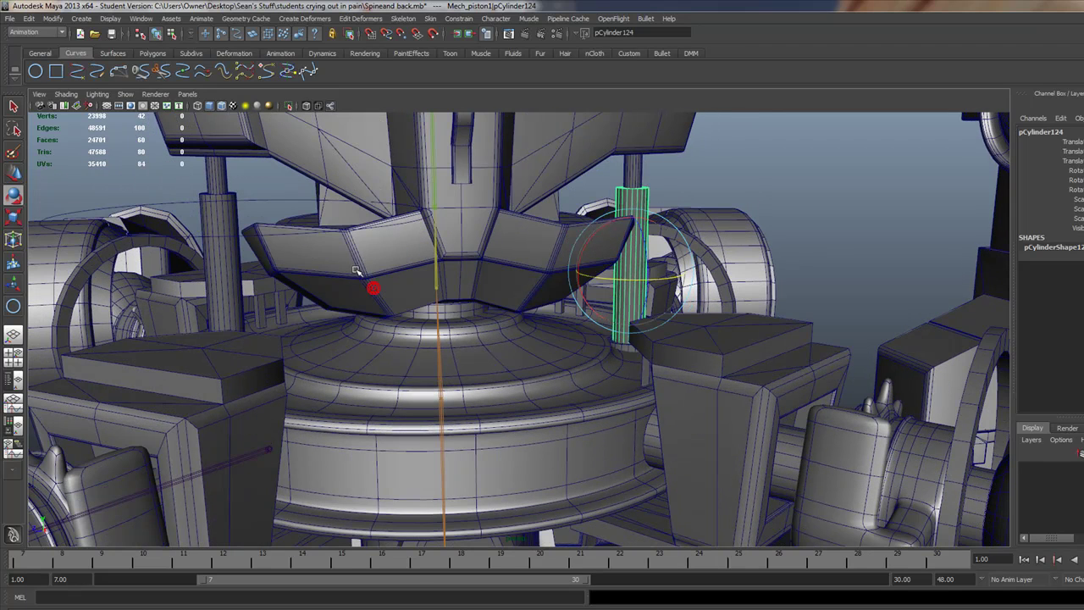
left_click_drag(326, 247, 342, 291, "alt")
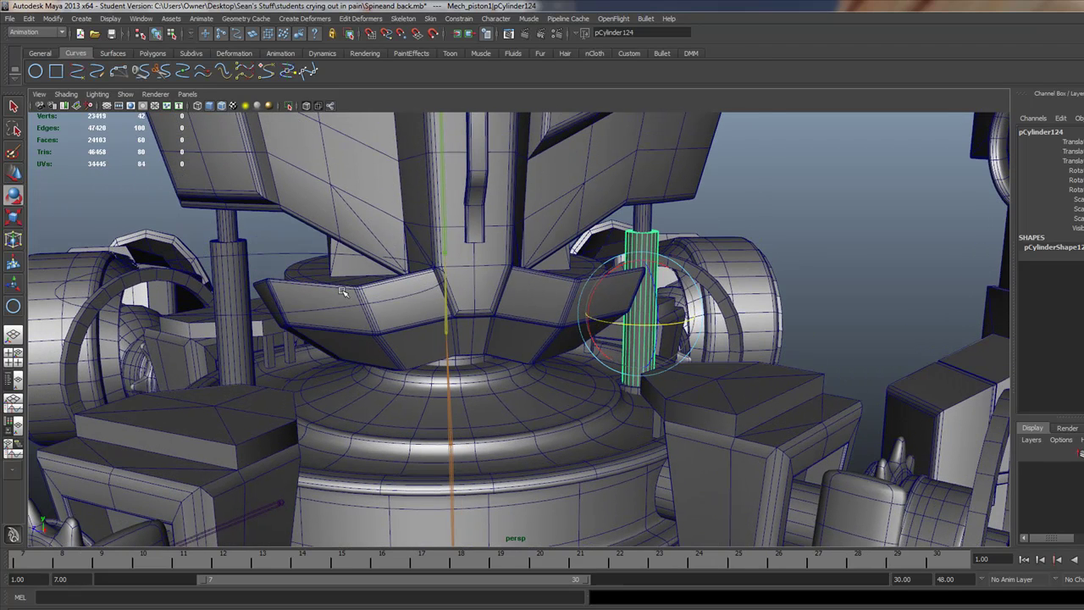
left_click(443, 240)
mouse_move(405, 230)
left_mouse_down()
mouse_move(426, 229)
mouse_move(400, 235)
left_mouse_up()
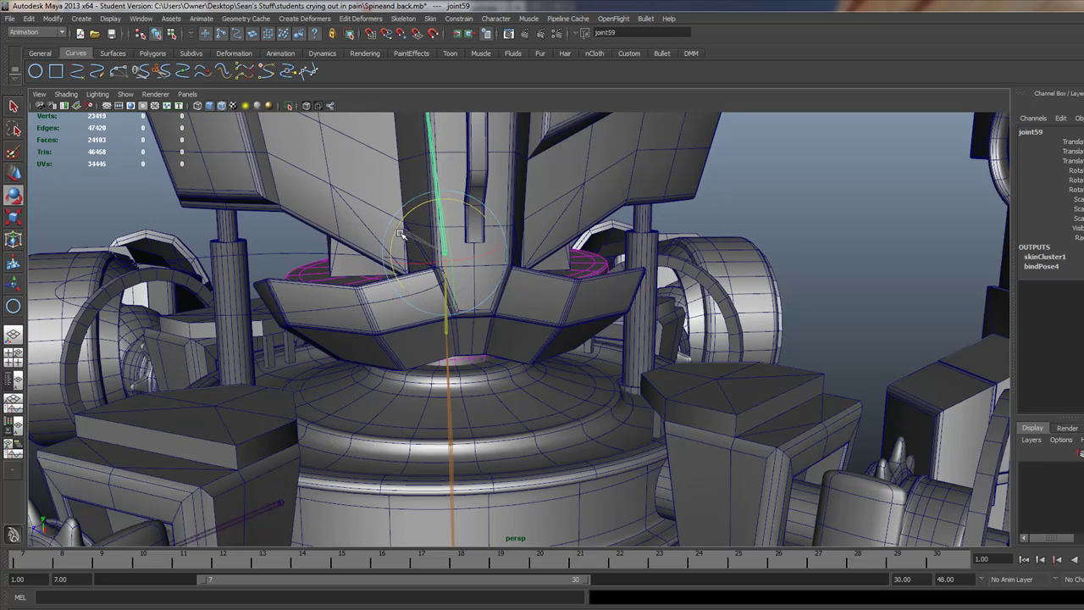
- Undo the joint59 tilt, turn on X-Ray, and select nurbsCircle2 and MechcnterPivot
key("ctrl+z")
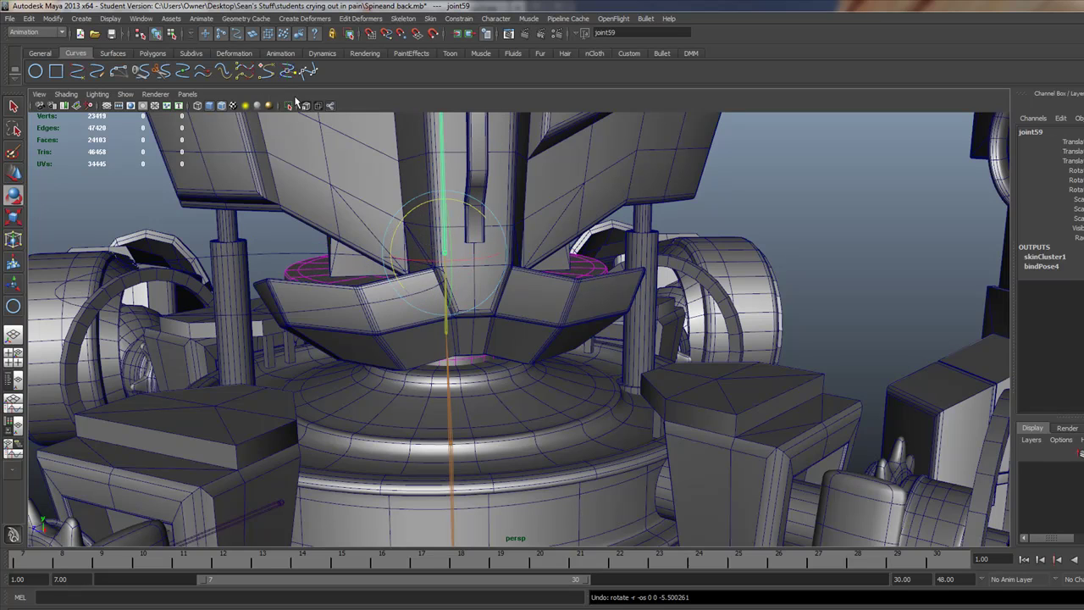
left_click(313, 105)
mouse_move(370, 326)
left_mouse_down("alt")
mouse_move(394, 319)
mouse_move(405, 299)
left_mouse_up("alt")
left_click(442, 305)
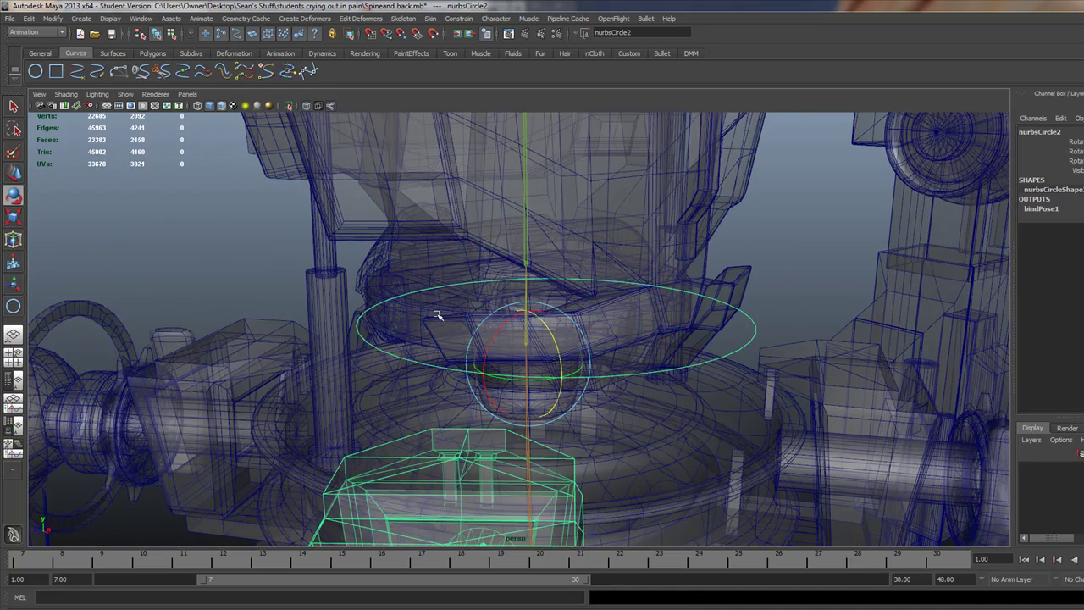
left_click(369, 279)
mouse_move(370, 279)
left_mouse_down("alt")
mouse_move(503, 291)
mouse_move(491, 270)
mouse_move(507, 271)
mouse_move(670, 312)
mouse_move(624, 307)
mouse_move(597, 283)
left_mouse_up("alt")
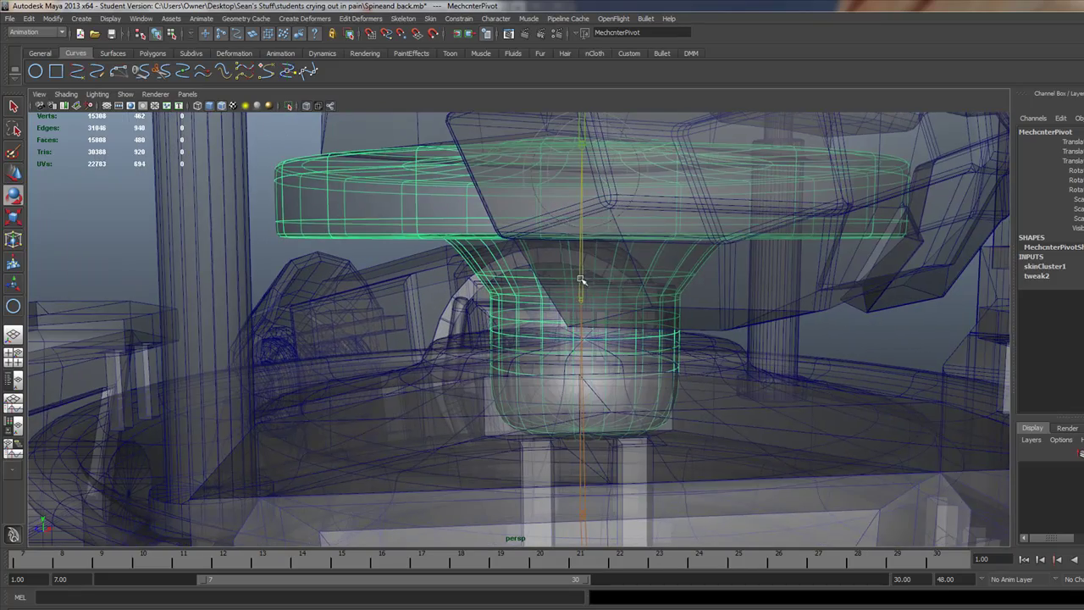
- Tilt joint58 twice, undoing each time, to test how the pivot mesh bends
left_click(582, 251)
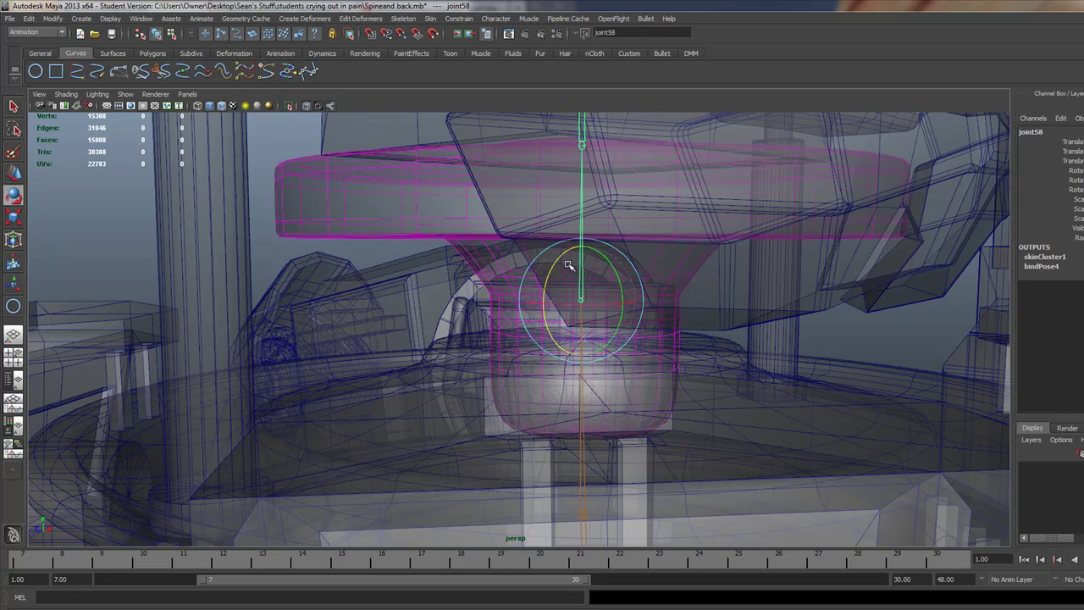
mouse_move(557, 261)
left_mouse_down()
mouse_move(591, 266)
mouse_move(567, 286)
mouse_move(571, 278)
left_mouse_up()
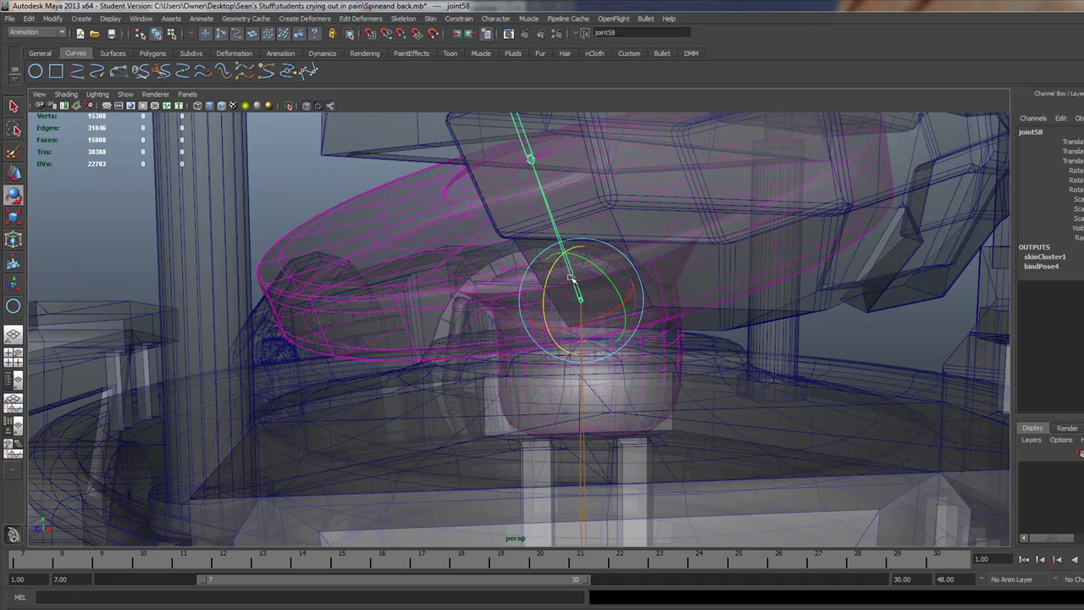
key("ctrl+z")
left_click_drag(649, 248, 569, 226, "alt")
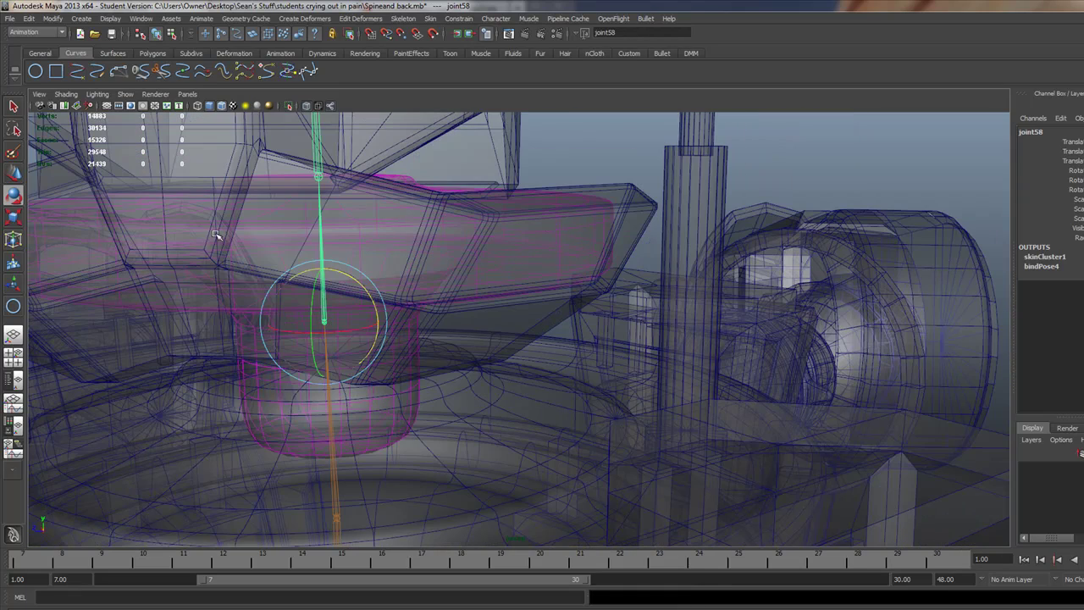
left_click_drag(401, 284, 384, 239, "alt")
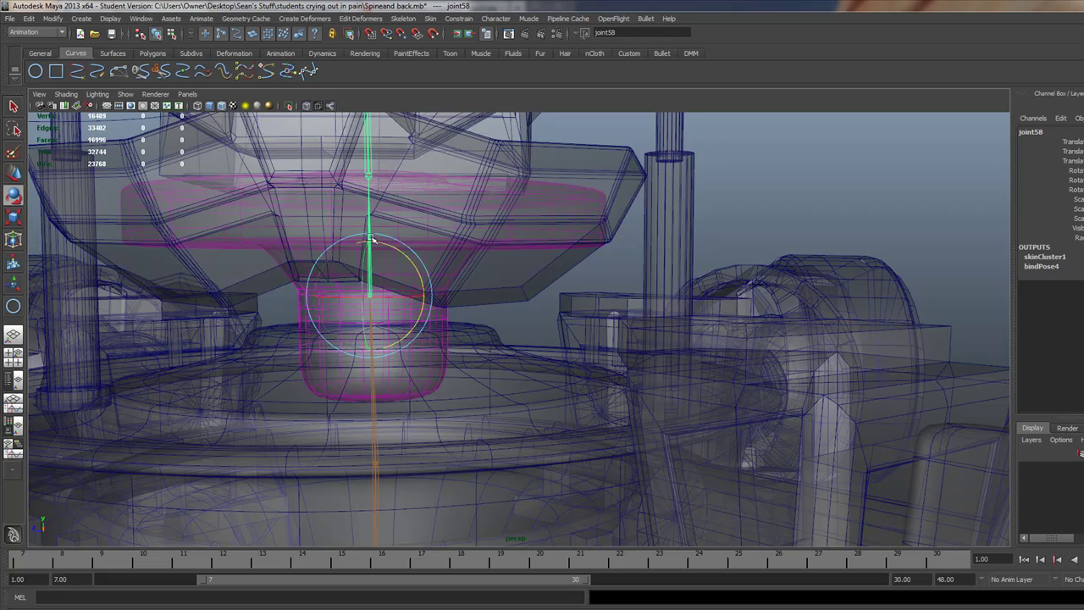
left_click_drag(394, 247, 409, 249)
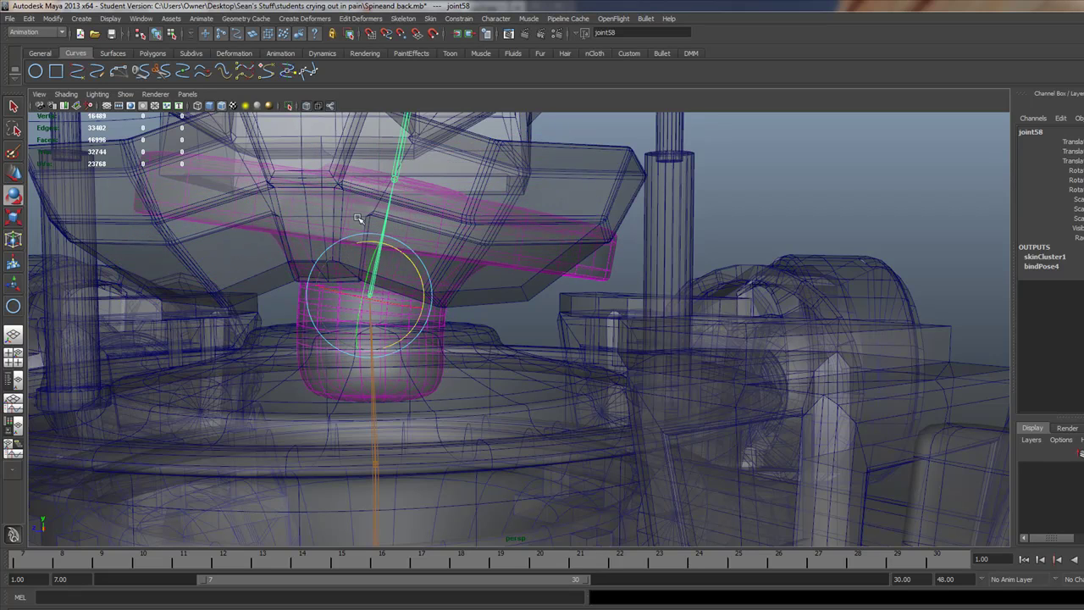
key("ctrl+z")
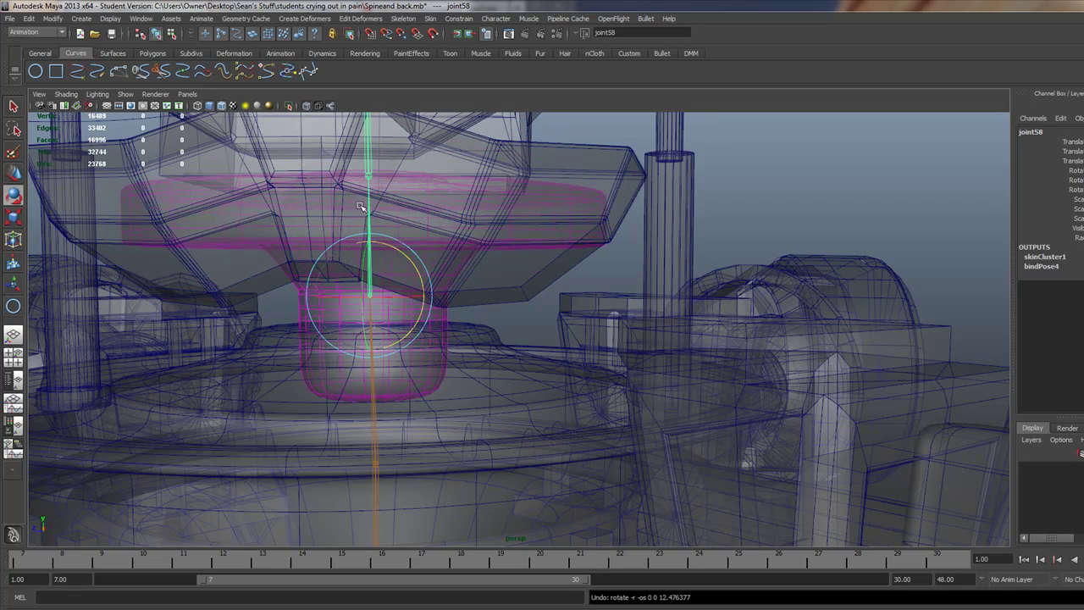
mouse_move(335, 198)
left_mouse_down("alt")
mouse_move(448, 278)
mouse_move(394, 274)
left_mouse_up("alt")
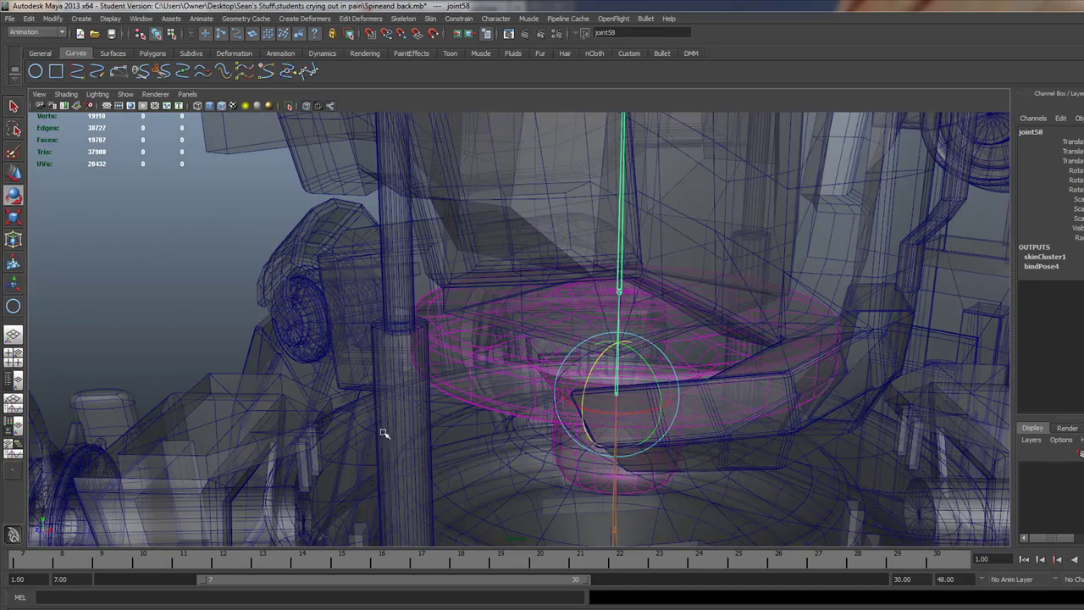
- Set the playback range to frames 1–24
left_click_drag(324, 579, 212, 595)
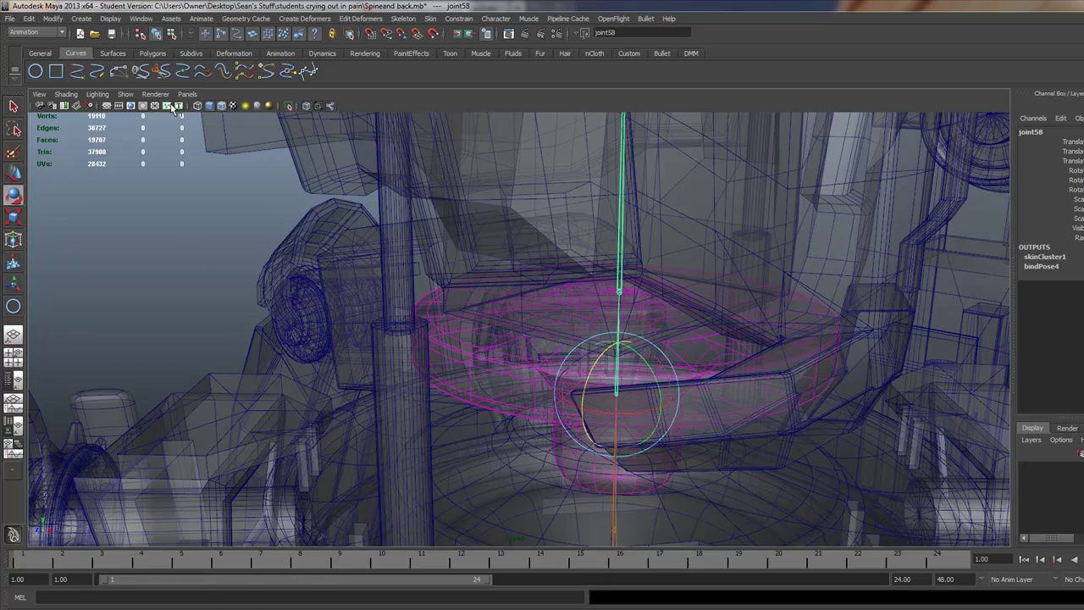
left_click_drag(483, 331, 606, 416, "alt")
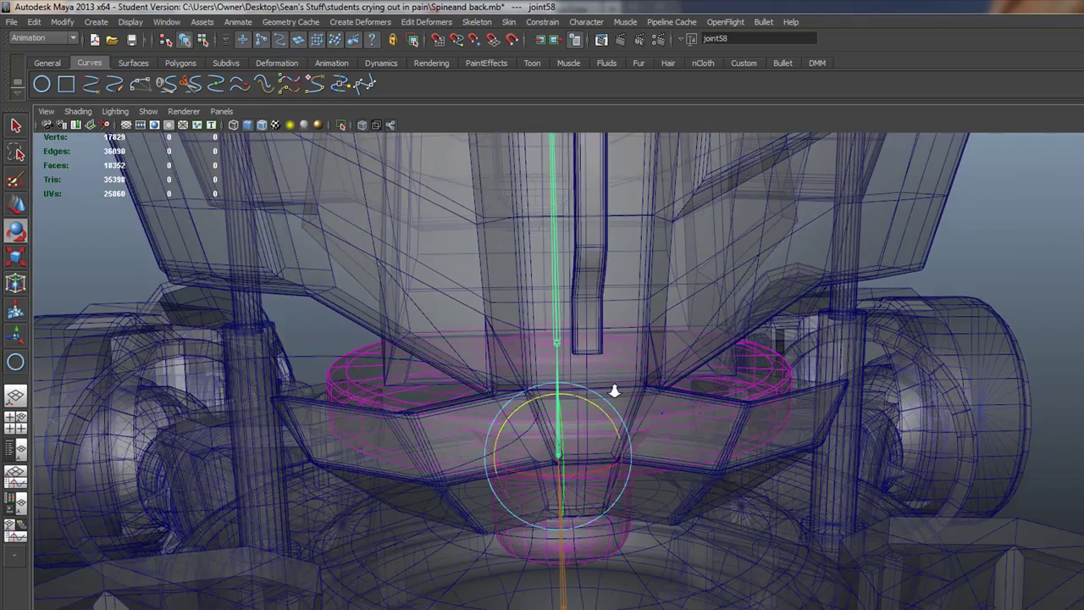
mouse_move(606, 416)
left_mouse_down("alt")
mouse_move(595, 394)
mouse_move(607, 404)
left_mouse_up("alt")
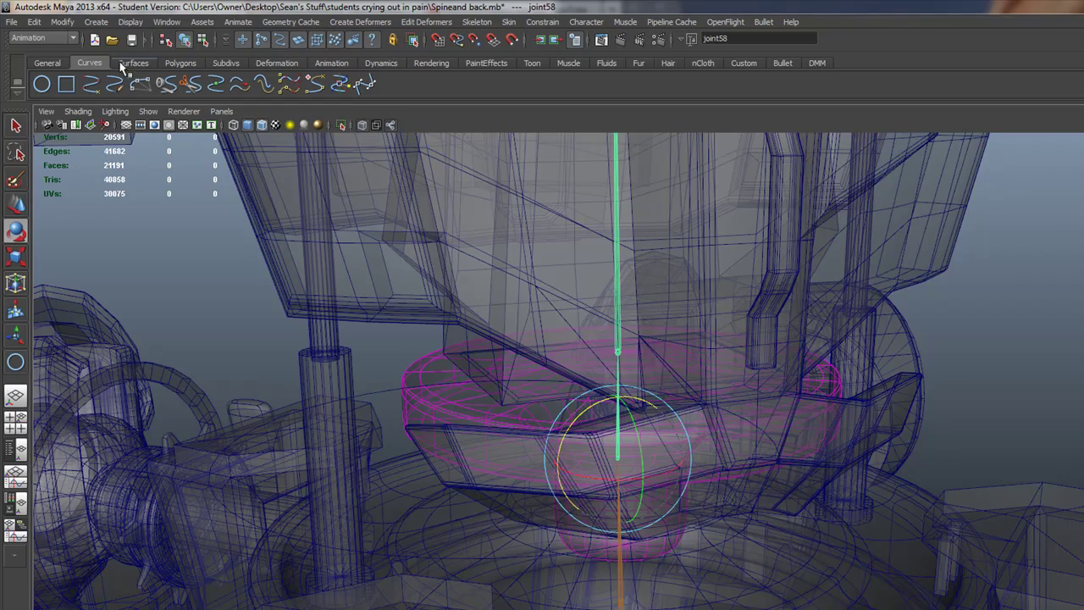
- Turn X-Ray off and select the circle control at the neck base
left_click(365, 125)
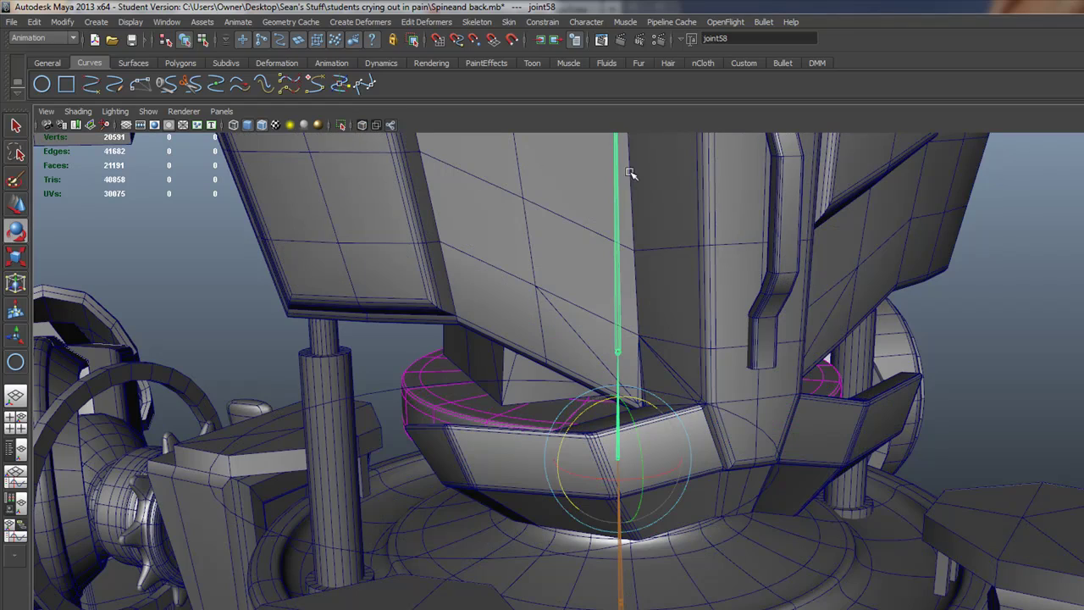
mouse_move(553, 259)
left_mouse_down("alt")
mouse_move(666, 285)
mouse_move(596, 309)
mouse_move(789, 307)
mouse_move(609, 290)
mouse_move(648, 320)
mouse_move(601, 334)
left_mouse_up("alt")
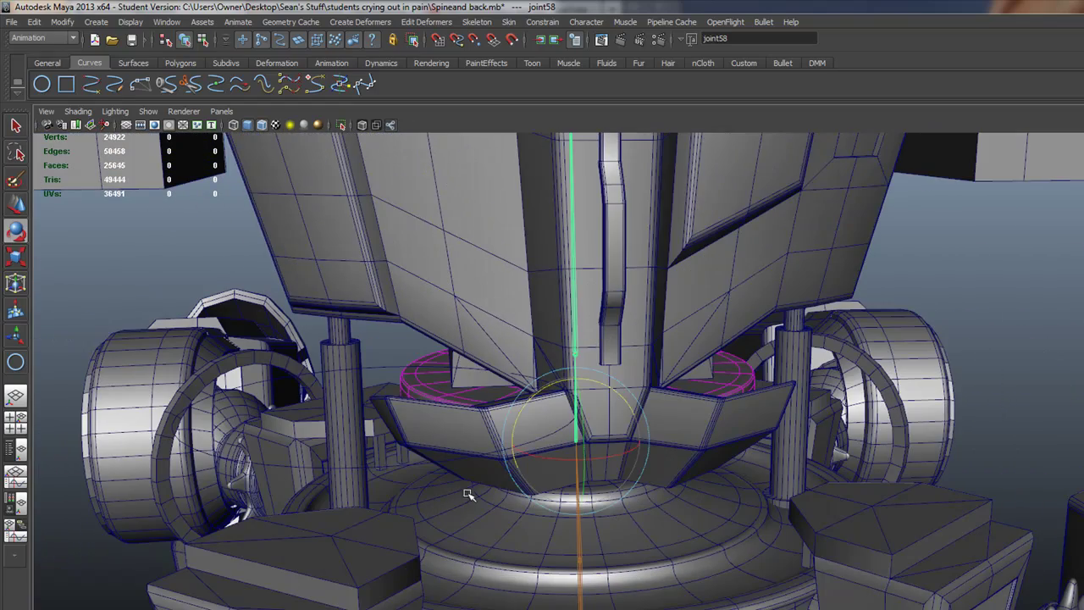
left_click(582, 562)
mouse_move(567, 517)
left_mouse_down("alt")
mouse_move(552, 496)
mouse_move(519, 508)
mouse_move(551, 449)
left_mouse_up("alt")
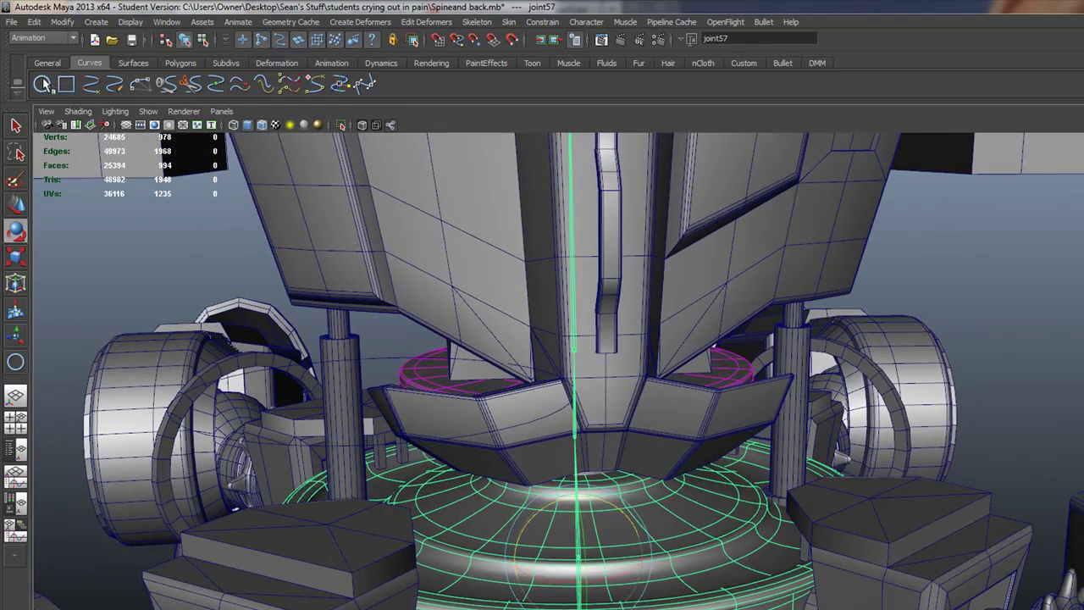
- Draw a new NURBS circle, nurbsCircle5, near the neck and rotate it
left_click(42, 83)
scroll(592, 472, "down", 5)
left_click_drag(592, 473, 939, 419, "alt")
key("e")
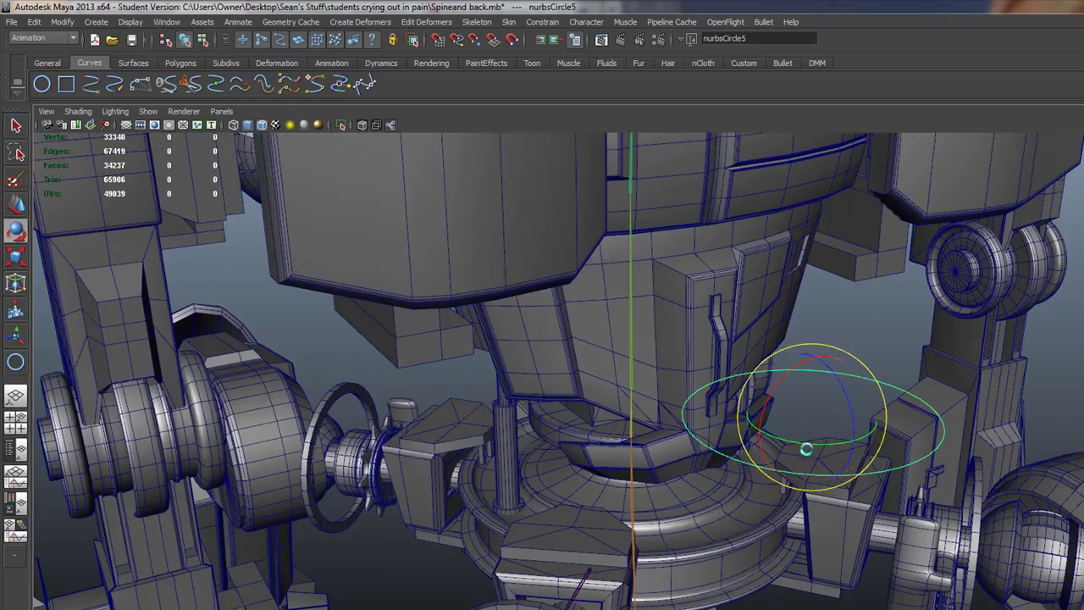
left_click_drag(663, 424, 560, 417, "alt")
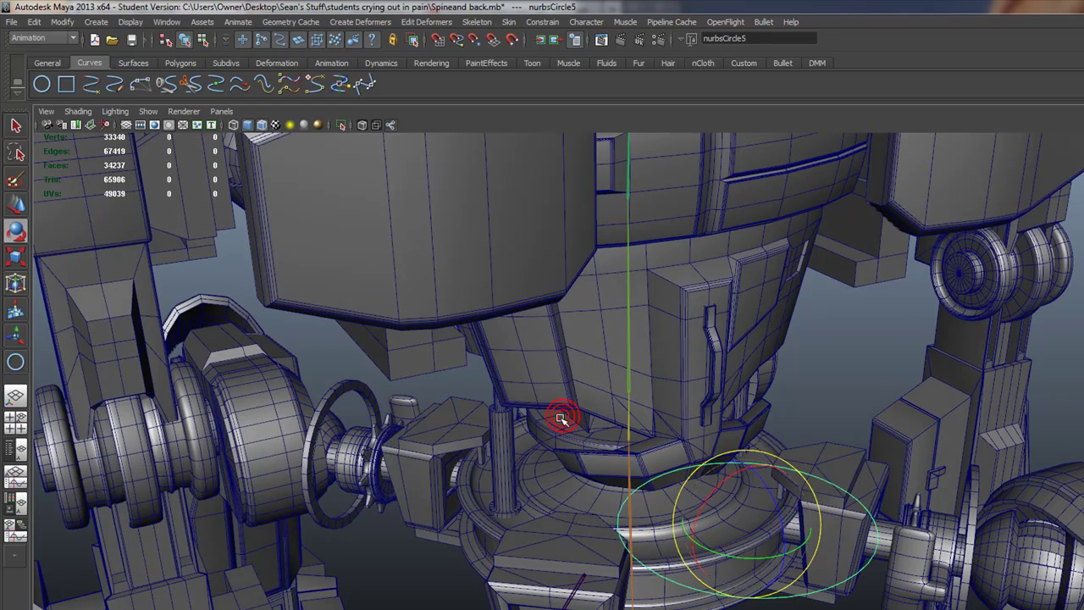
- Point-snap the circle onto the centre of the neck
key("w")
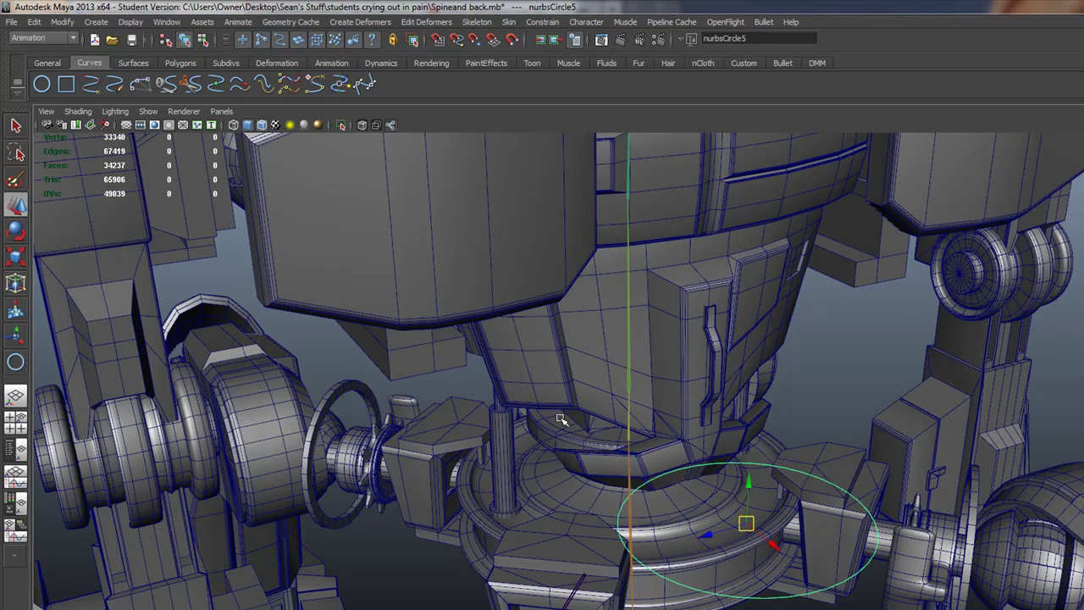
key("v")
left_click_drag(748, 523, 628, 440)
left_click_drag(564, 426, 534, 401, "alt")
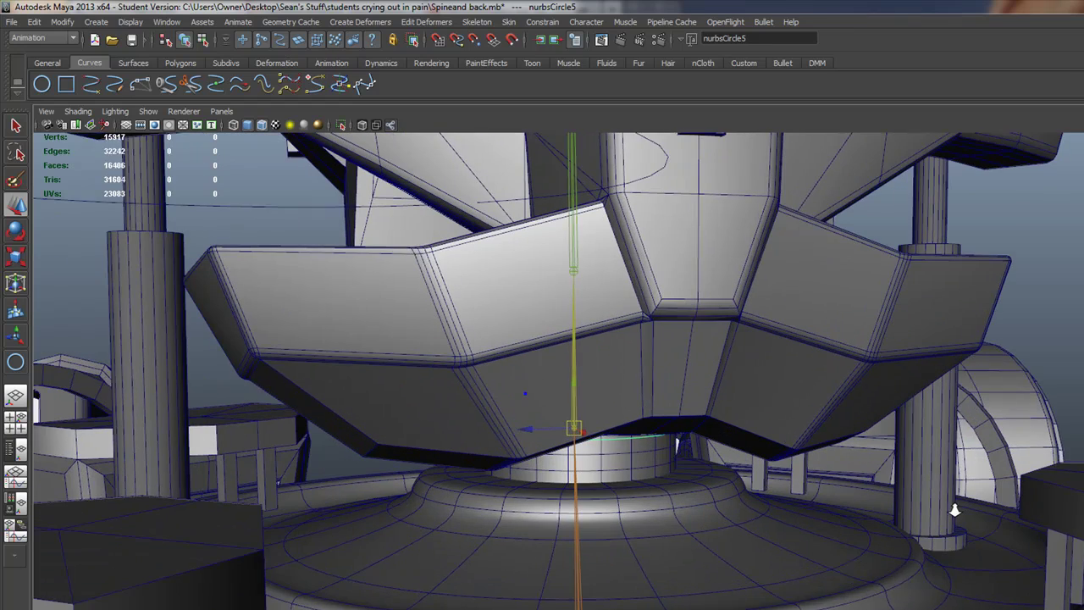
right_click_drag(528, 400, 769, 471, "alt")
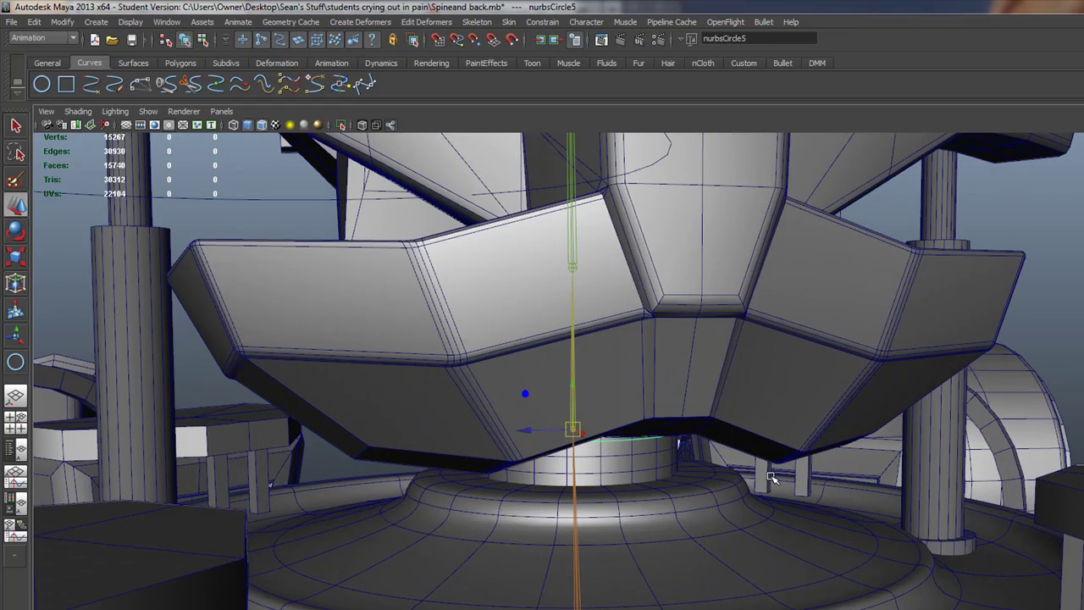
key("v")
mouse_move(571, 430)
left_mouse_down()
mouse_move(501, 489)
mouse_move(456, 448)
mouse_move(411, 432)
left_mouse_up()
- Scale the circle up so it surrounds the neck
key("r")
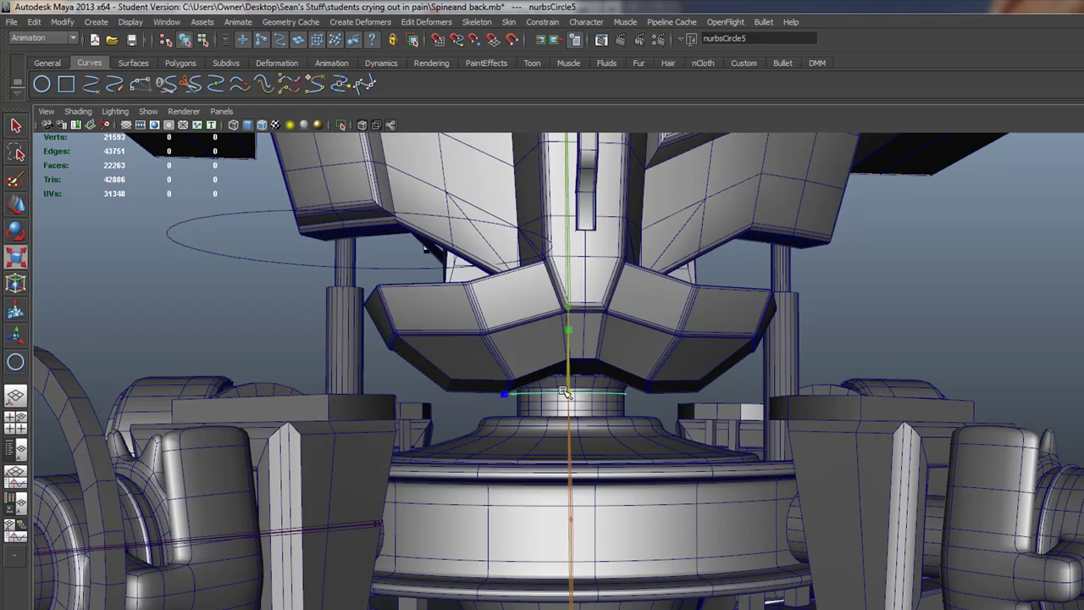
left_click_drag(564, 394, 922, 415)
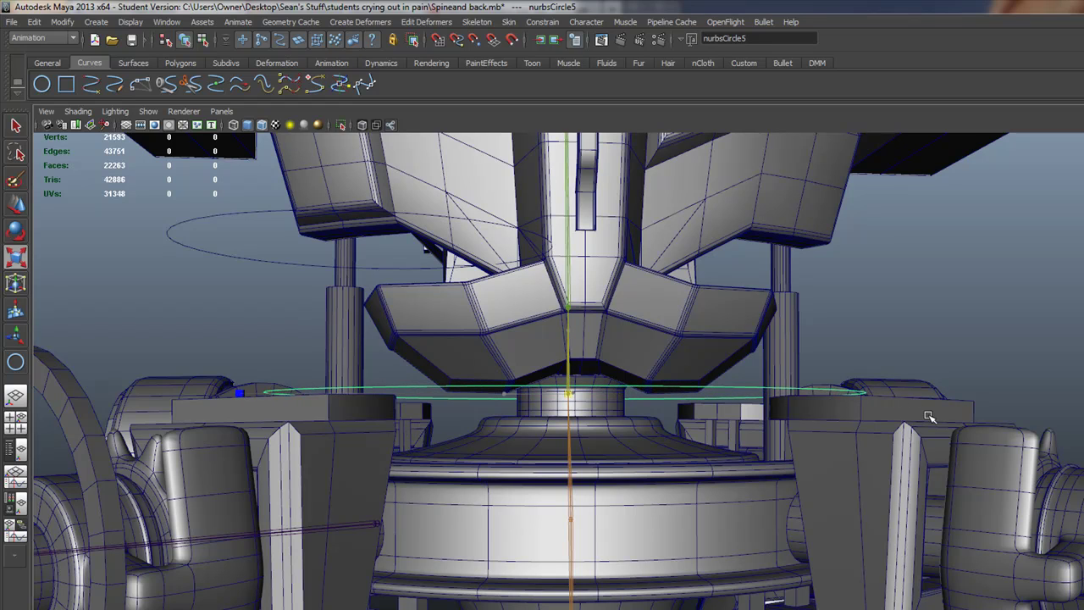
left_click_drag(569, 394, 586, 406, "alt")
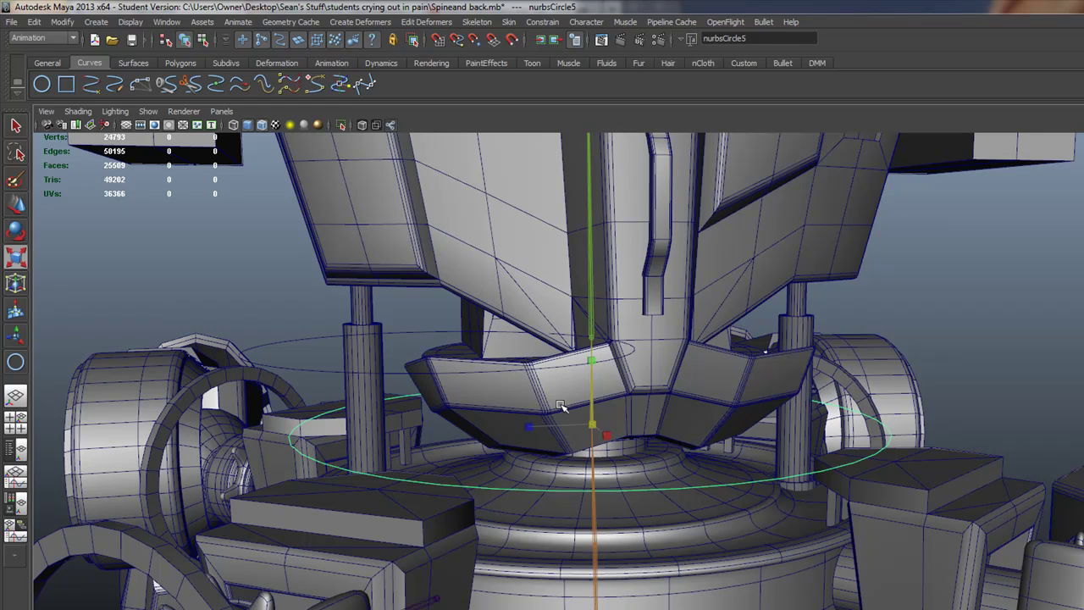
- Freeze nurbsCircle5's transformations
left_click(14, 230)
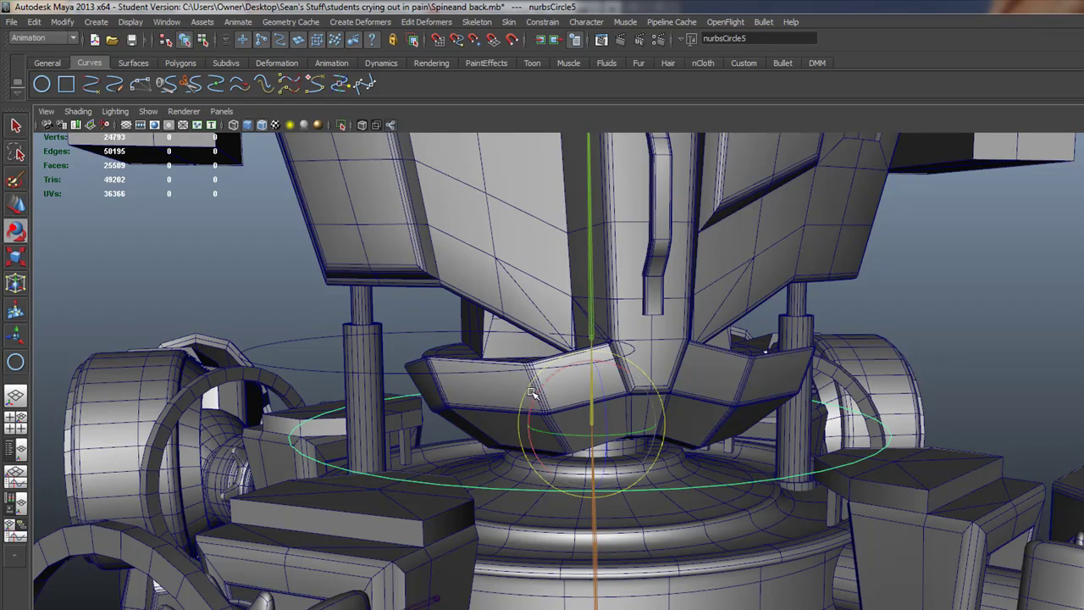
left_click(63, 23)
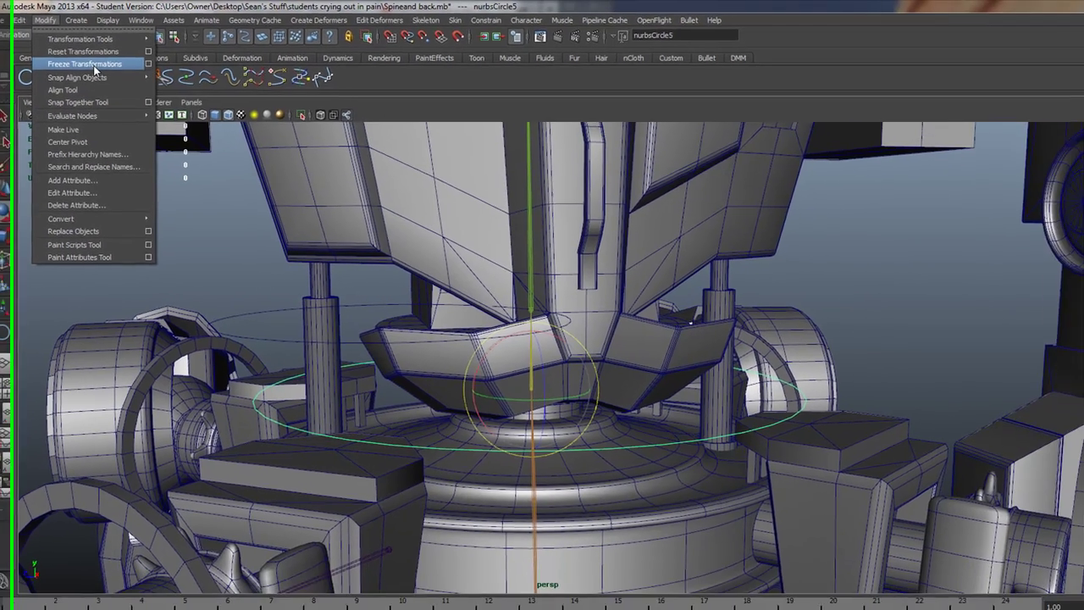
left_click(93, 66)
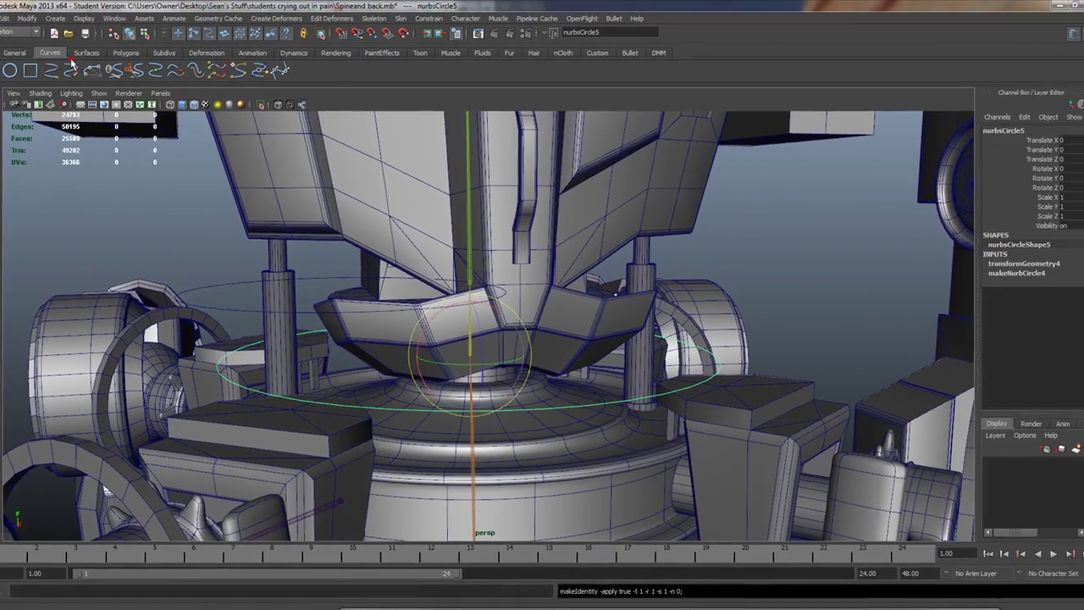
left_click(1001, 130)
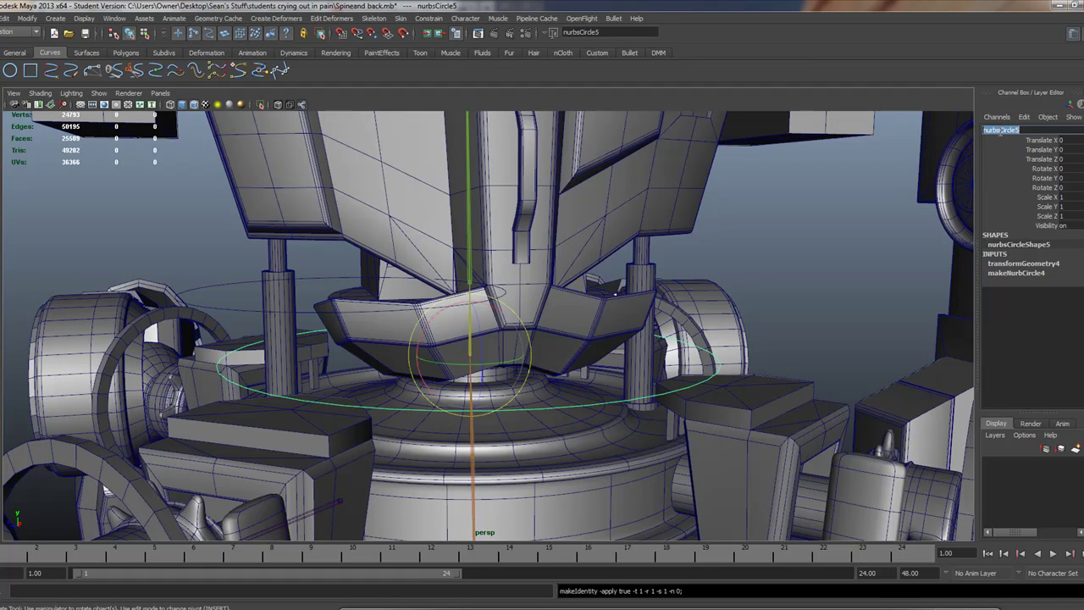
type("MEchSpine")
type("Bend")
- Confirm MEchSpineBend as the hip control circle's name in the Channel Box
key("Return")
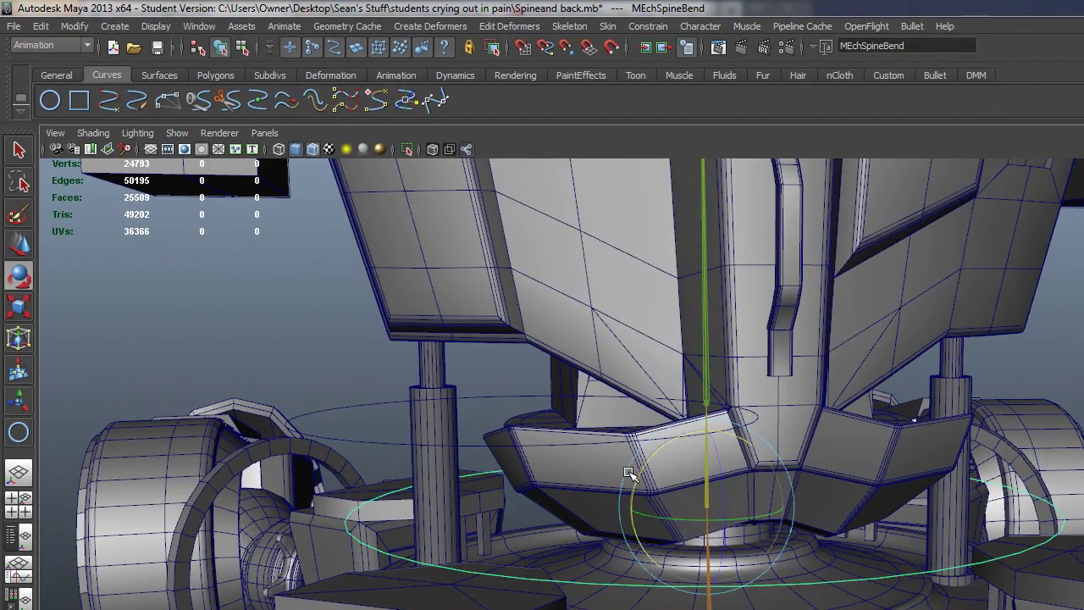
- Apply a parent constraint from MEchSpineBend to joint58
right_click_drag(516, 389, 769, 454, "alt")
left_click_drag(769, 454, 851, 452, "alt")
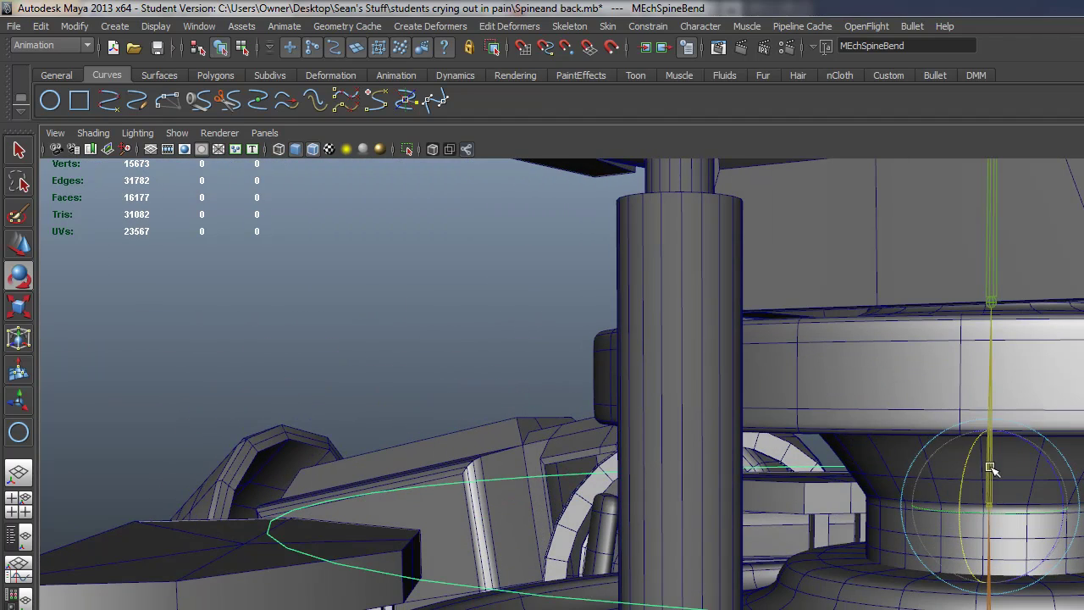
left_click(19, 151)
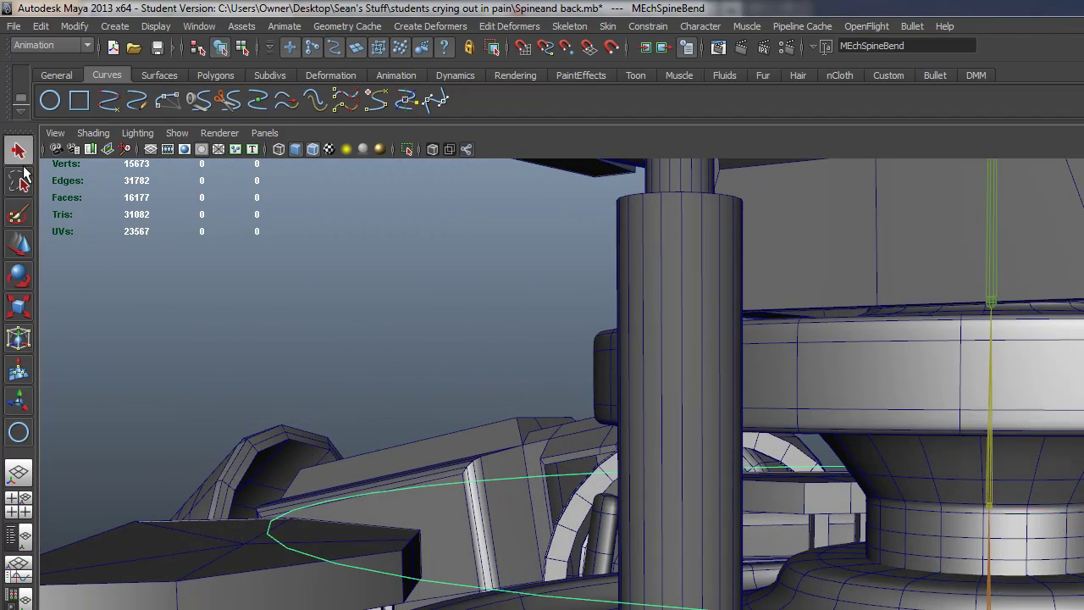
left_click(990, 472)
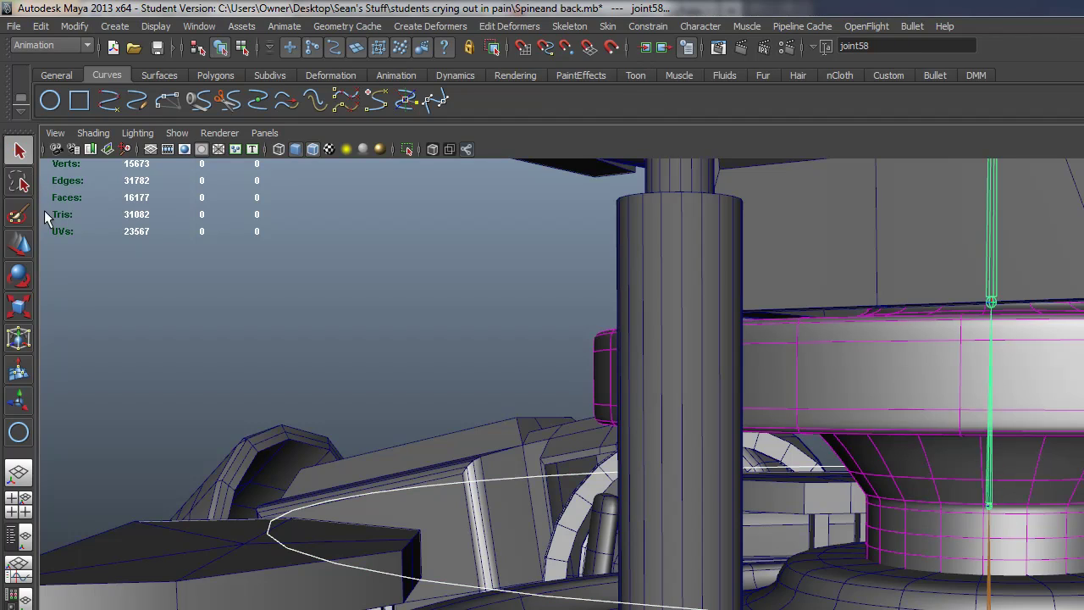
left_click(642, 30)
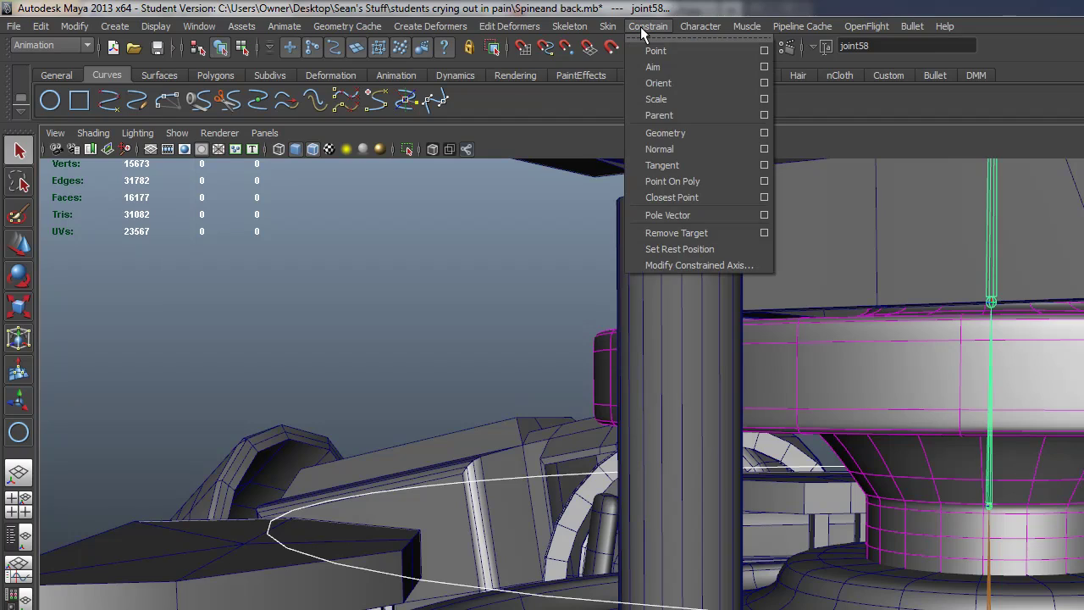
left_click(709, 118)
- Rotate MEchSpineBend to check that the upper body tilts
left_click(343, 567)
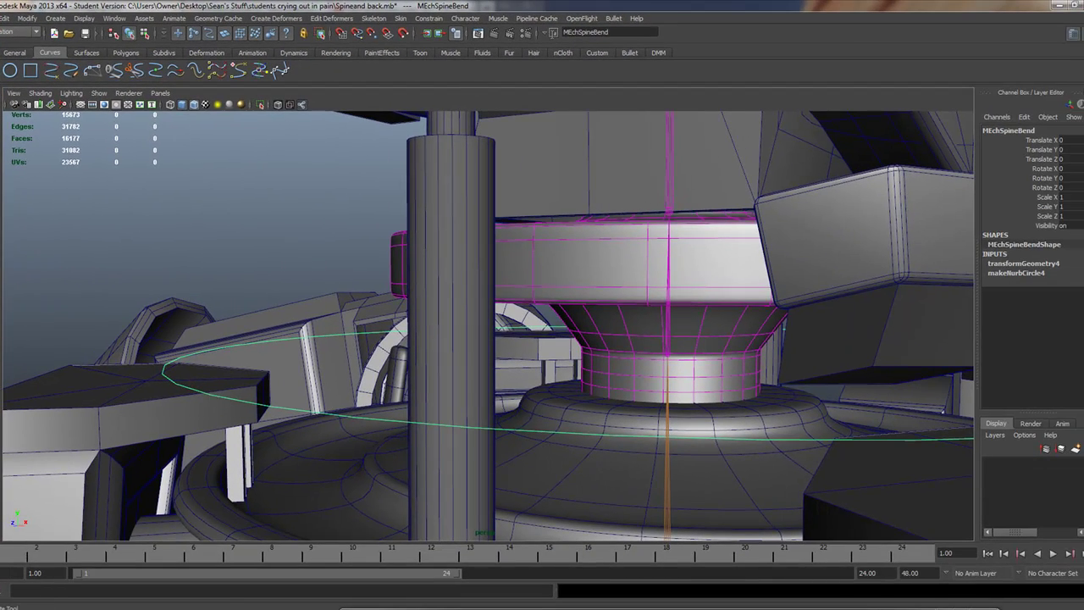
key("e")
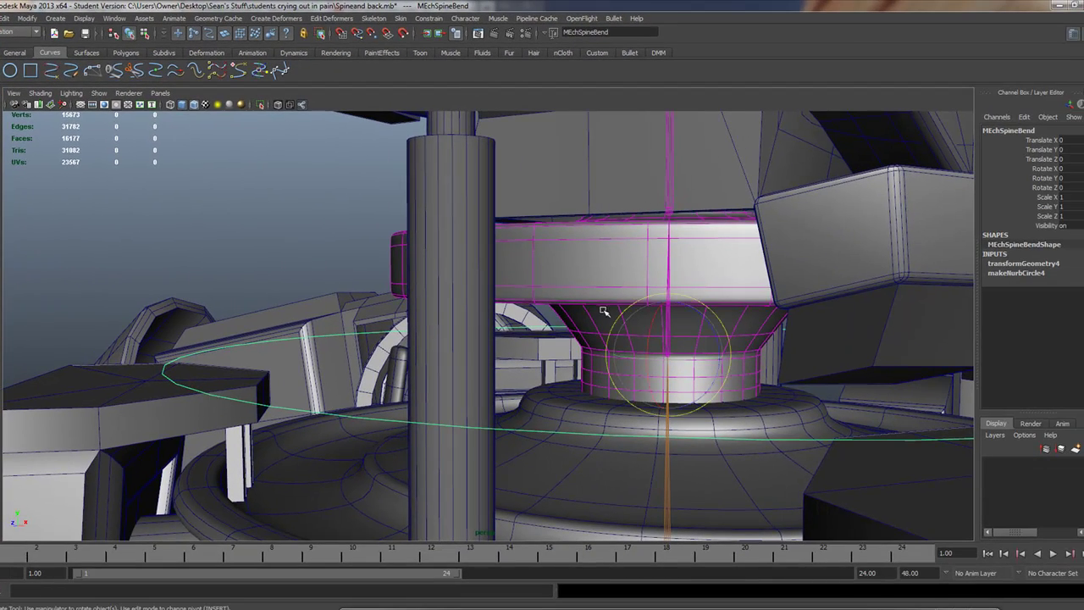
left_click_drag(650, 324, 644, 316)
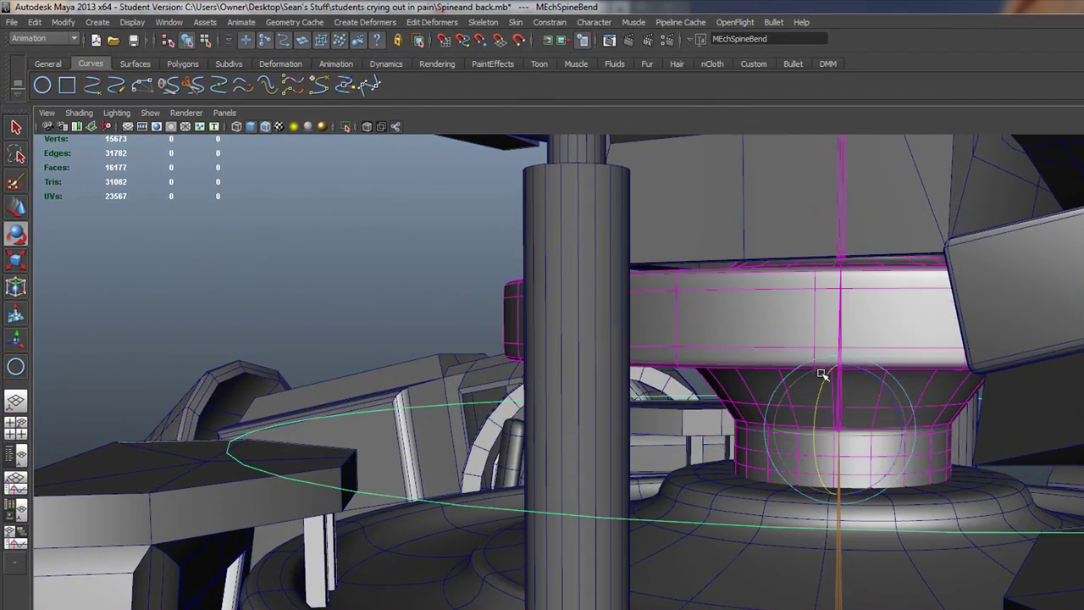
mouse_move(821, 374)
left_mouse_down("alt")
mouse_move(494, 313)
mouse_move(529, 362)
left_mouse_up("alt")
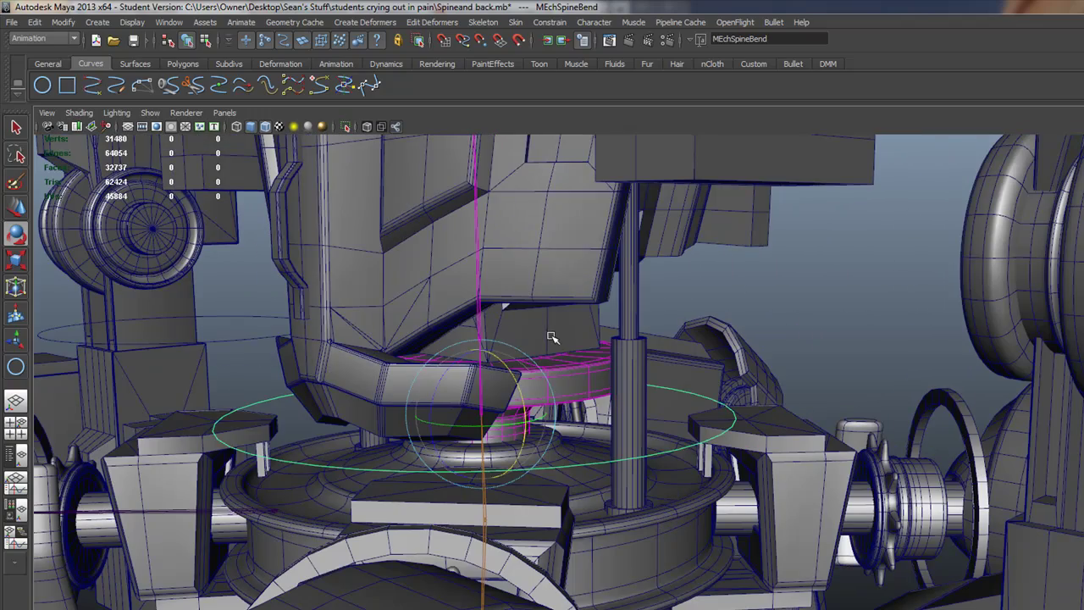
left_click(552, 337)
right_click_drag(551, 337, 615, 334, "alt")
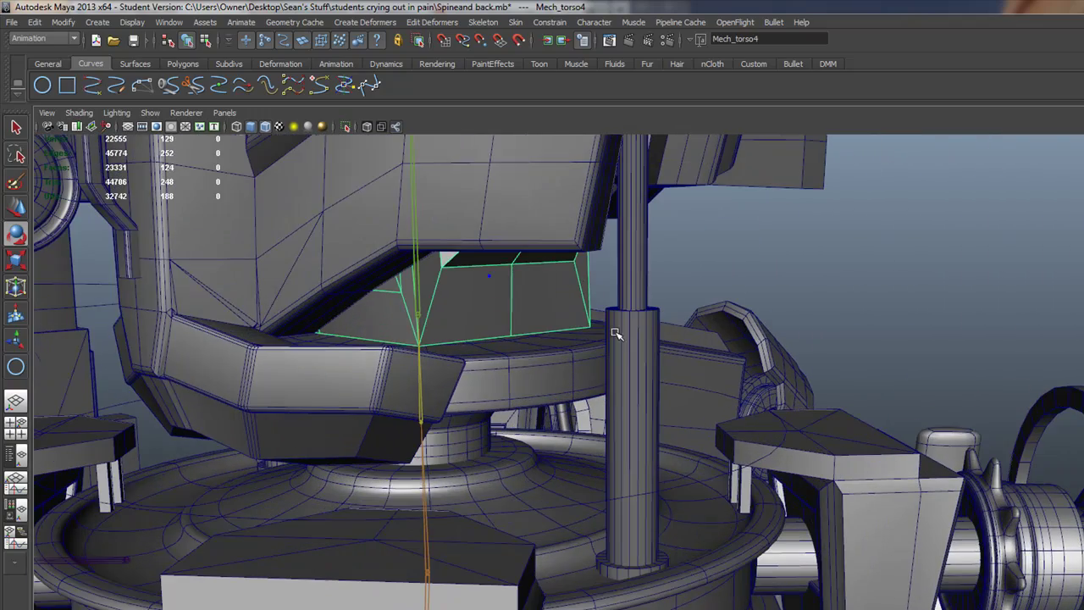
left_click(416, 268)
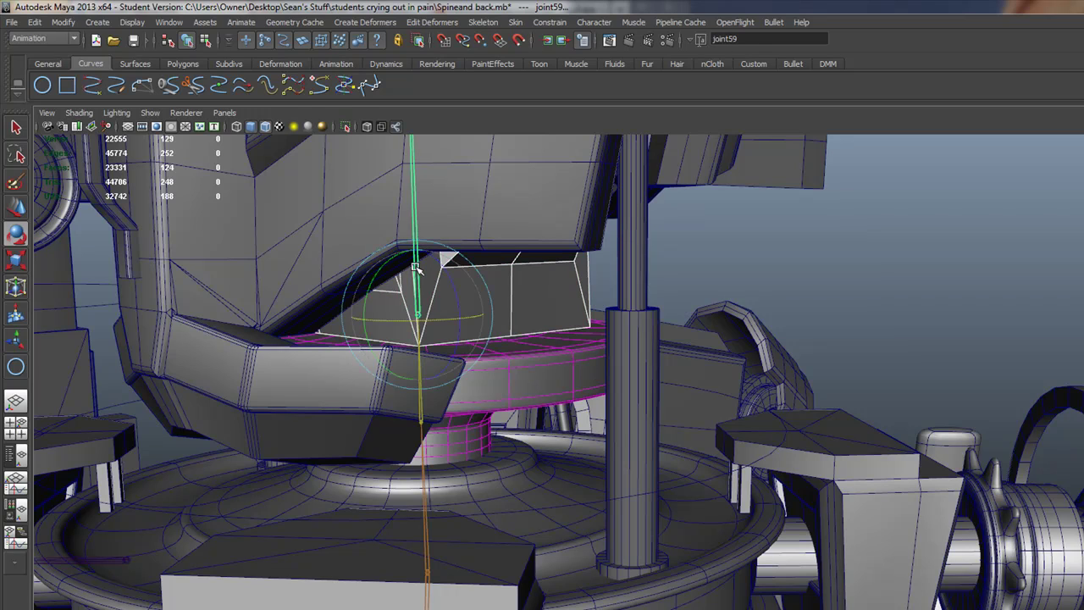
left_click(416, 268)
left_click(476, 224)
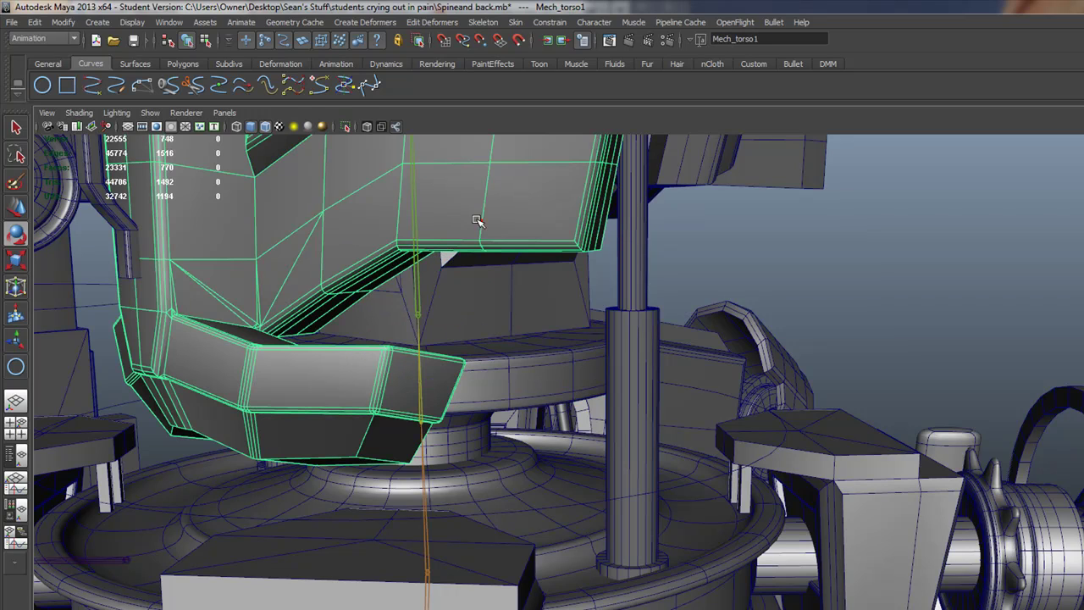
left_click(415, 175)
left_click(414, 176)
left_click_drag(415, 175, 489, 410, "alt")
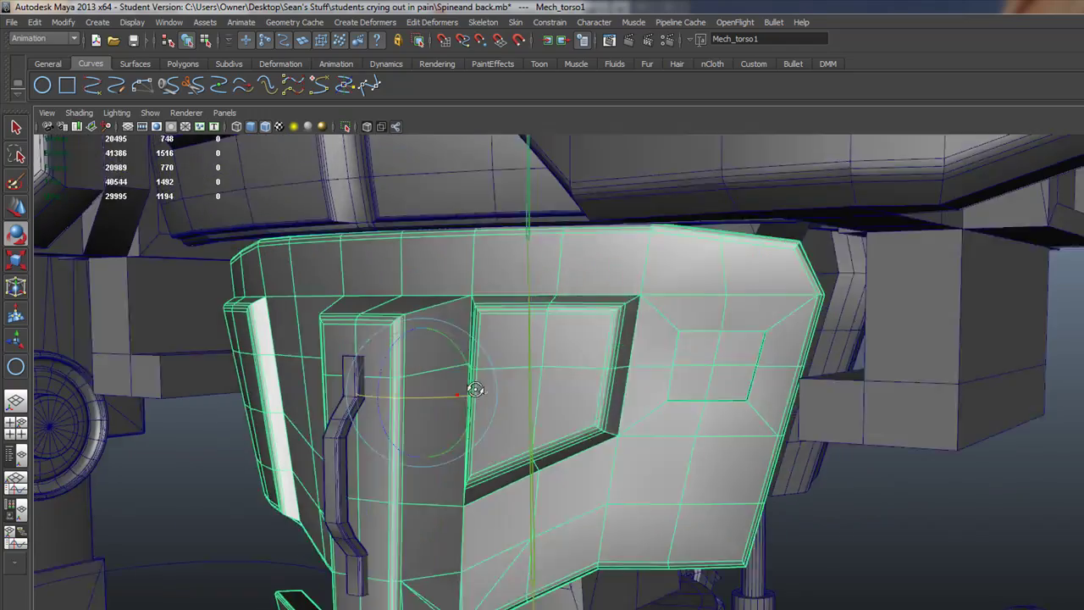
left_click_drag(457, 394, 503, 406, "alt")
left_click(282, 440)
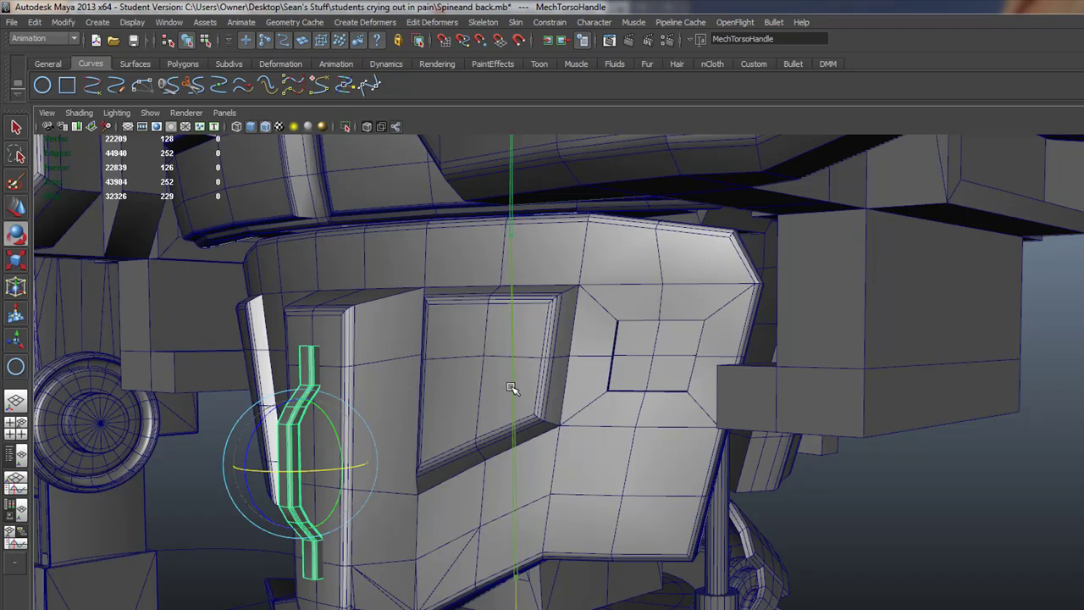
left_click(511, 388)
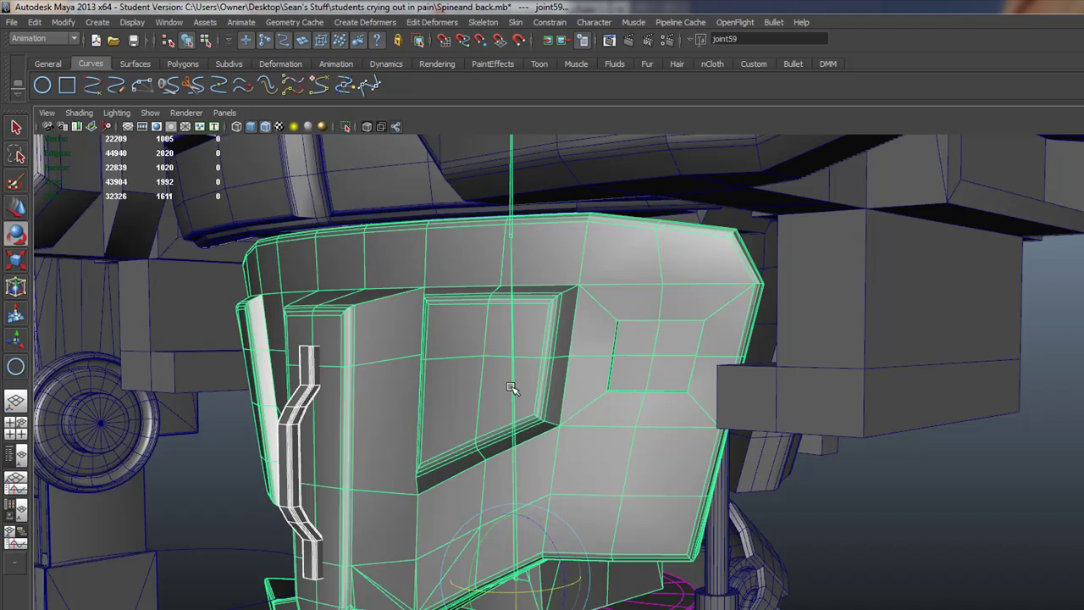
key("ctrl+z")
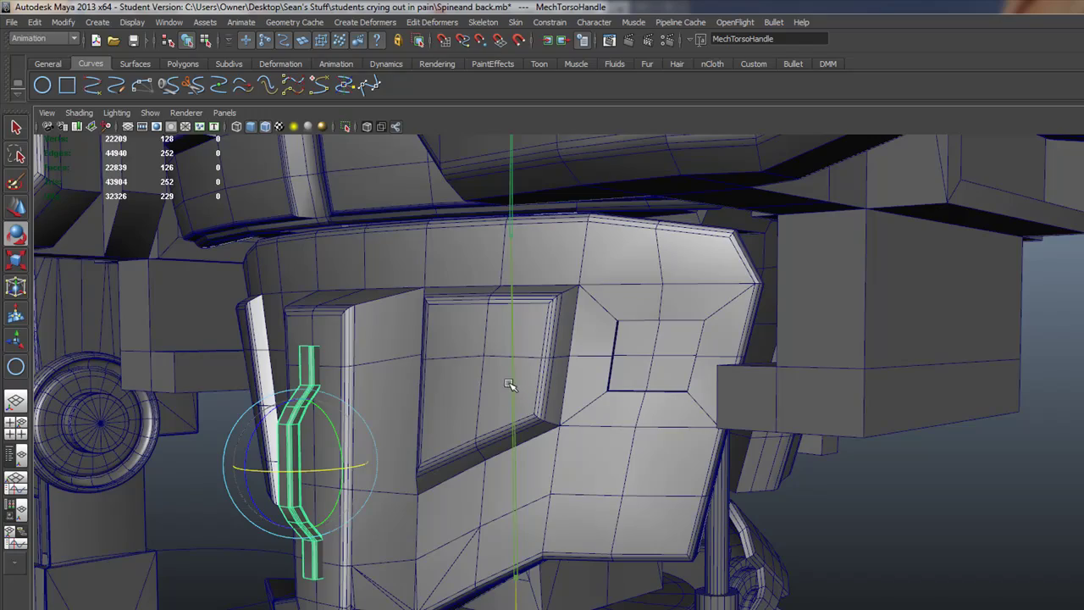
left_click(516, 383)
right_click_drag(634, 399, 612, 336, "alt")
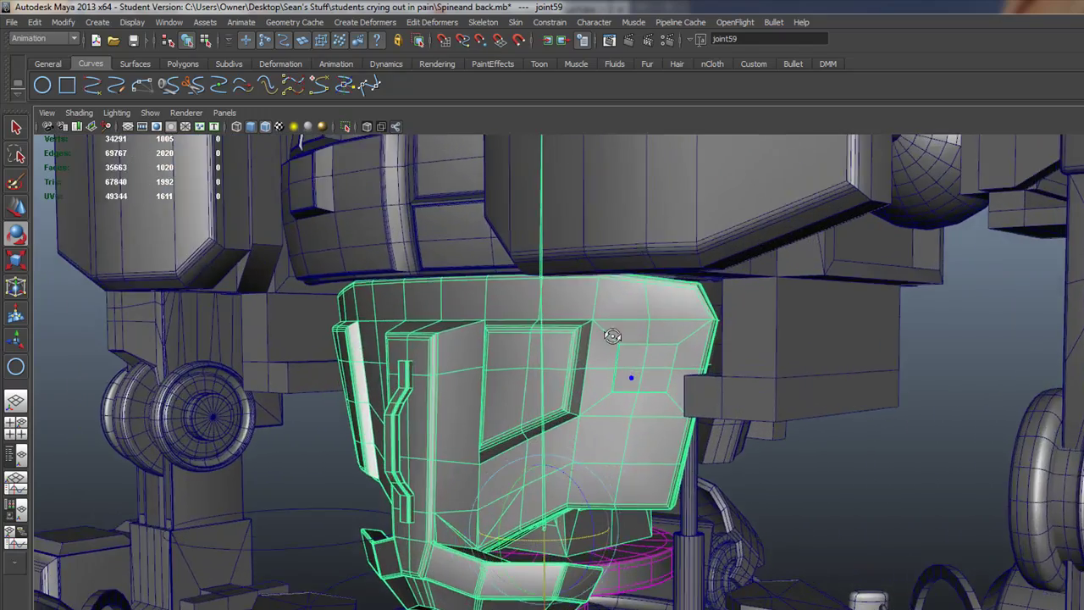
left_click_drag(612, 336, 634, 319, "alt")
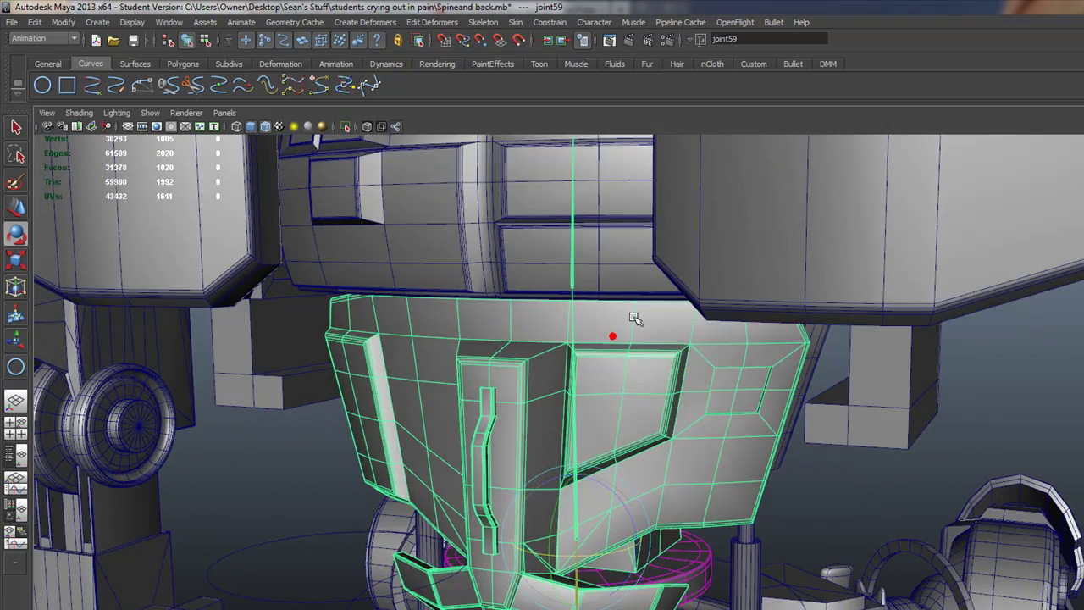
middle_click_drag(635, 318, 508, 370, "alt")
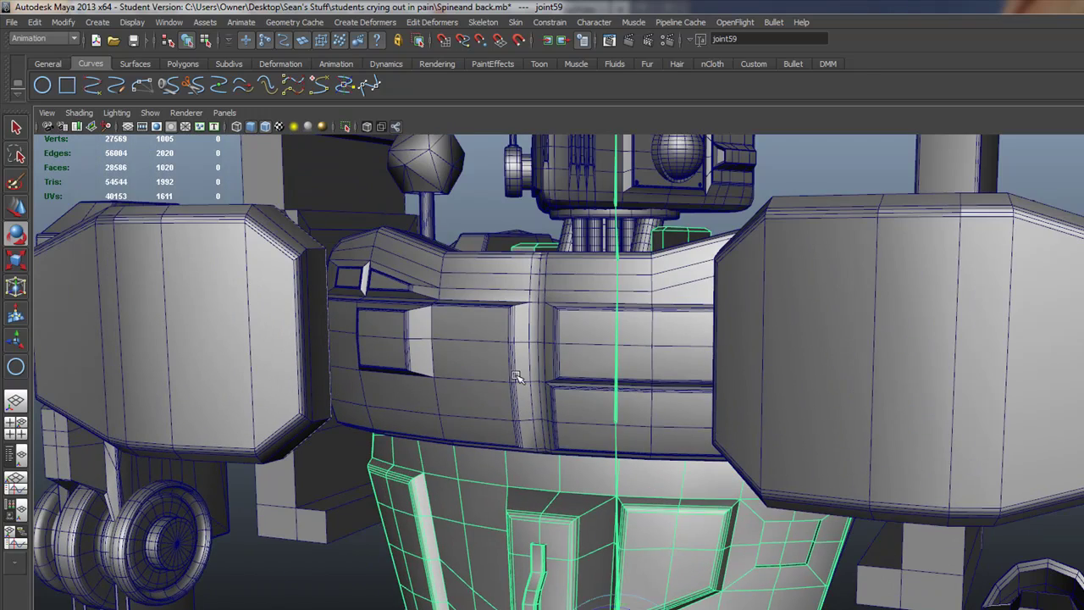
left_click(508, 373)
left_click(616, 405)
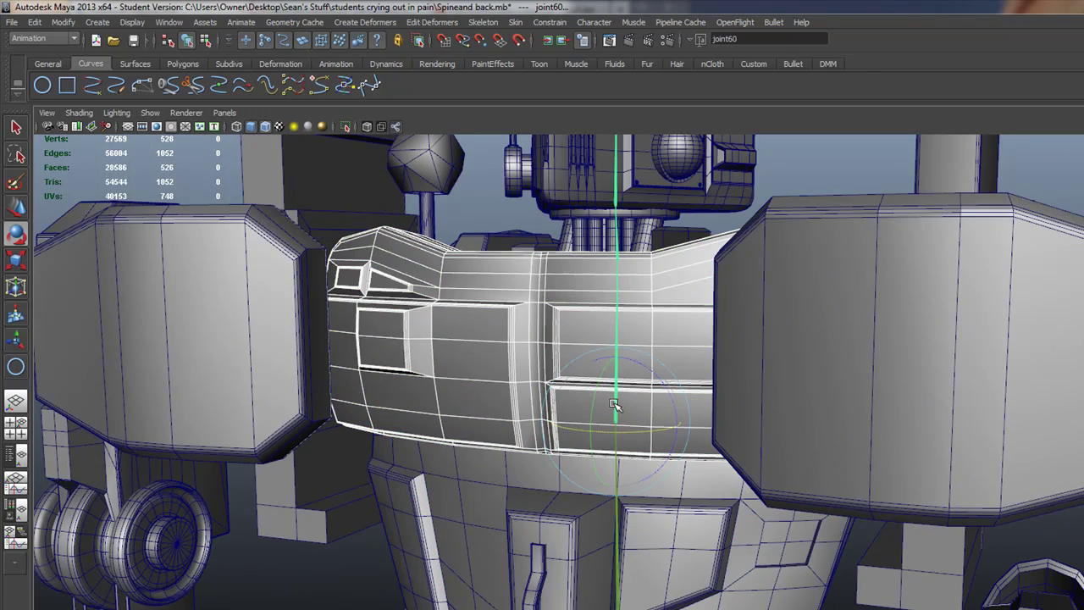
left_click(616, 405)
left_click_drag(552, 342, 549, 416, "alt")
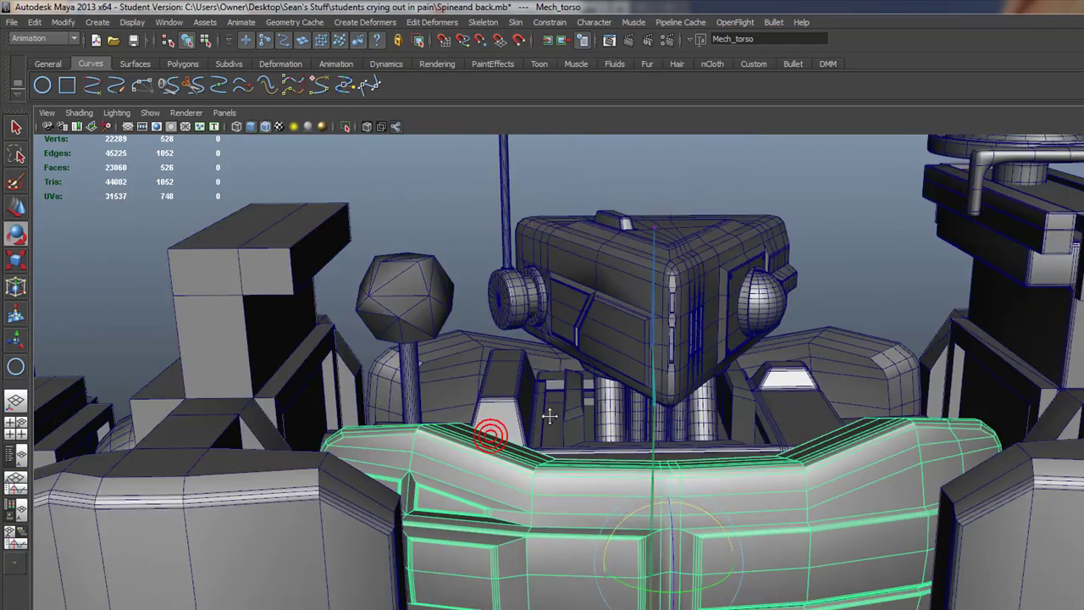
right_click_drag(548, 415, 654, 423, "alt")
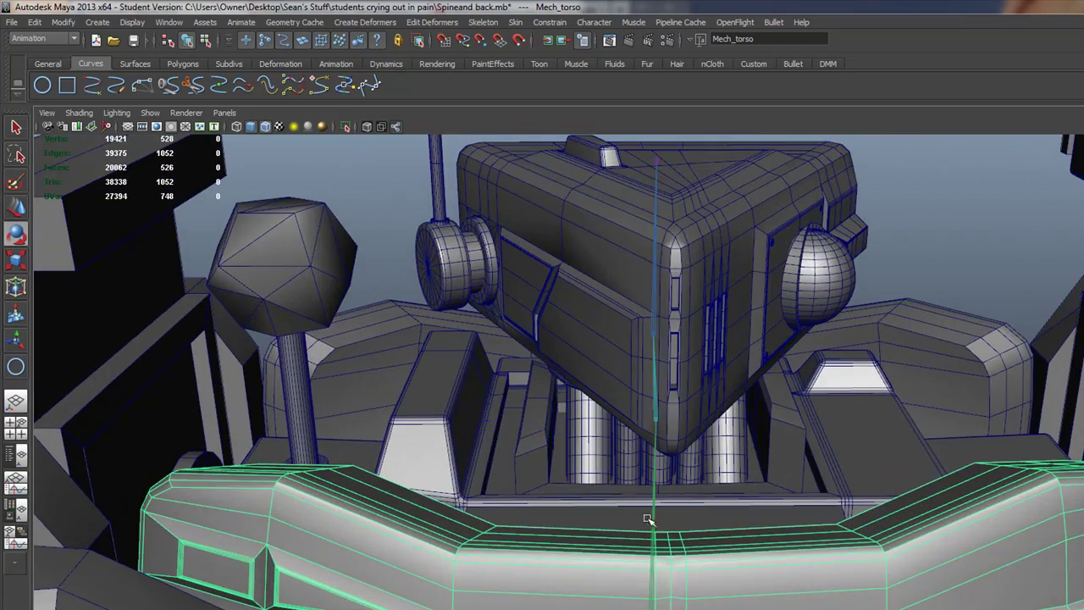
left_click_drag(648, 518, 600, 436, "alt")
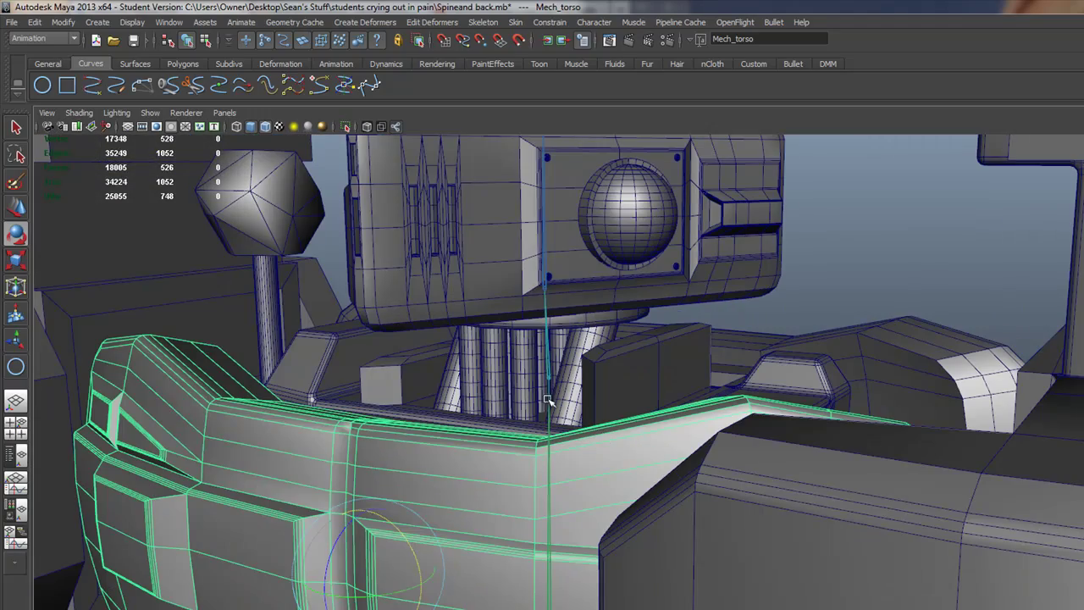
left_click_drag(556, 344, 608, 343, "alt")
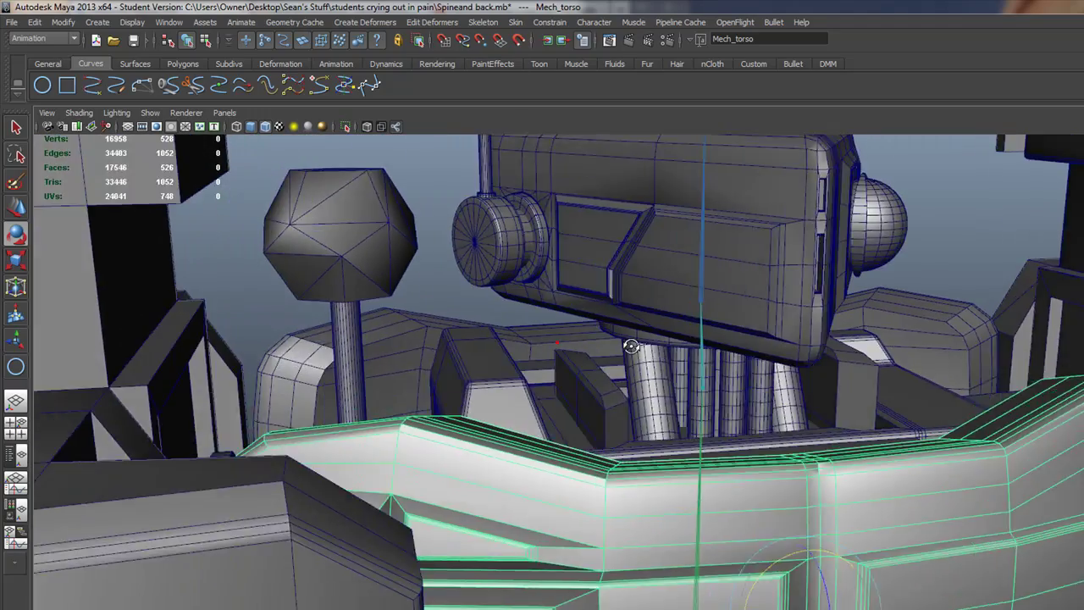
scroll(608, 357, "down", 5)
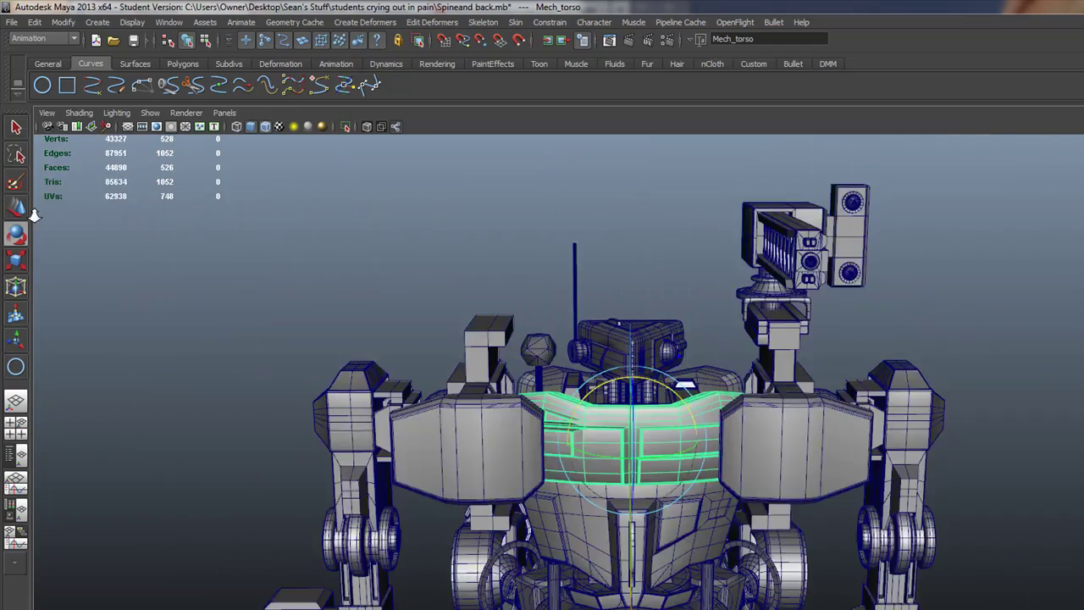
mouse_move(298, 261)
left_mouse_down("alt")
mouse_move(401, 337)
mouse_move(441, 319)
left_mouse_up("alt")
scroll(441, 320, "up", 2)
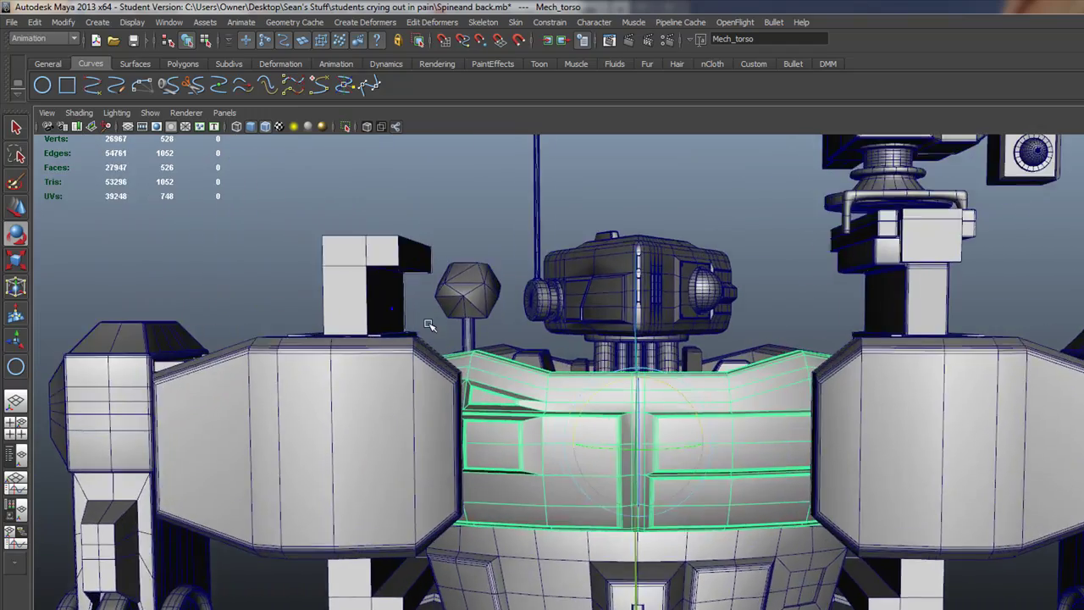
left_click_drag(576, 380, 565, 401, "alt")
scroll(689, 413, "up", 3)
scroll(689, 413, "up", 1)
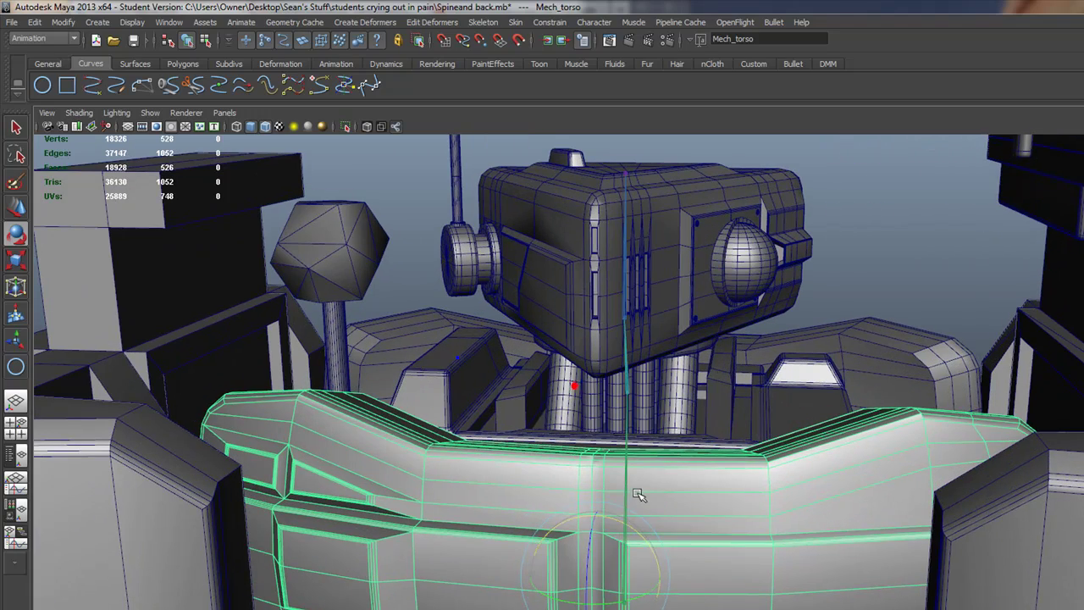
left_click(626, 484)
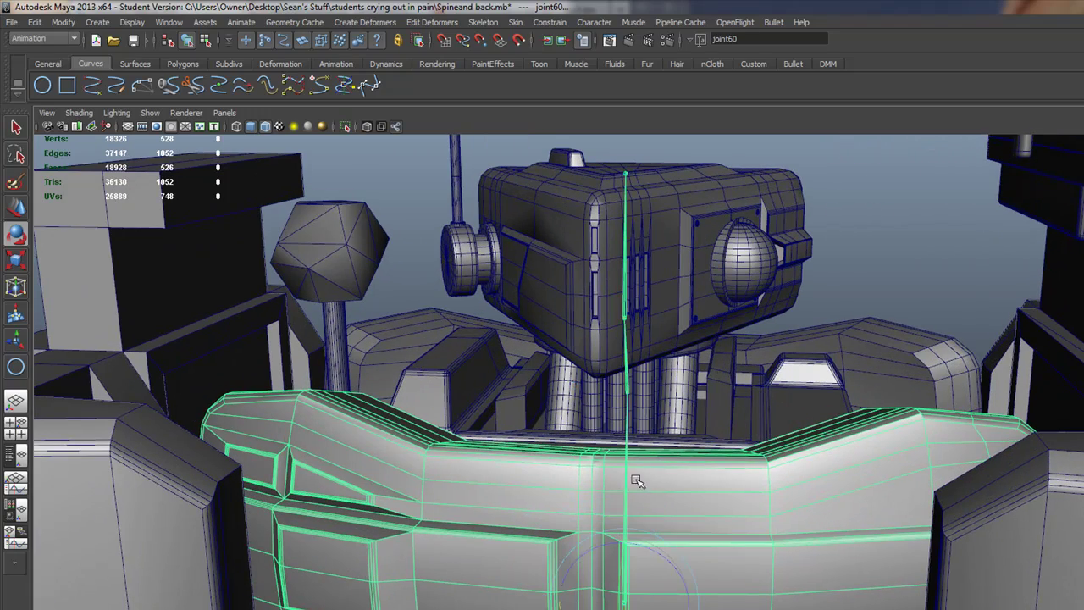
scroll(640, 476, "down", 3)
left_click_drag(532, 382, 508, 381, "alt")
scroll(528, 383, "up", 1)
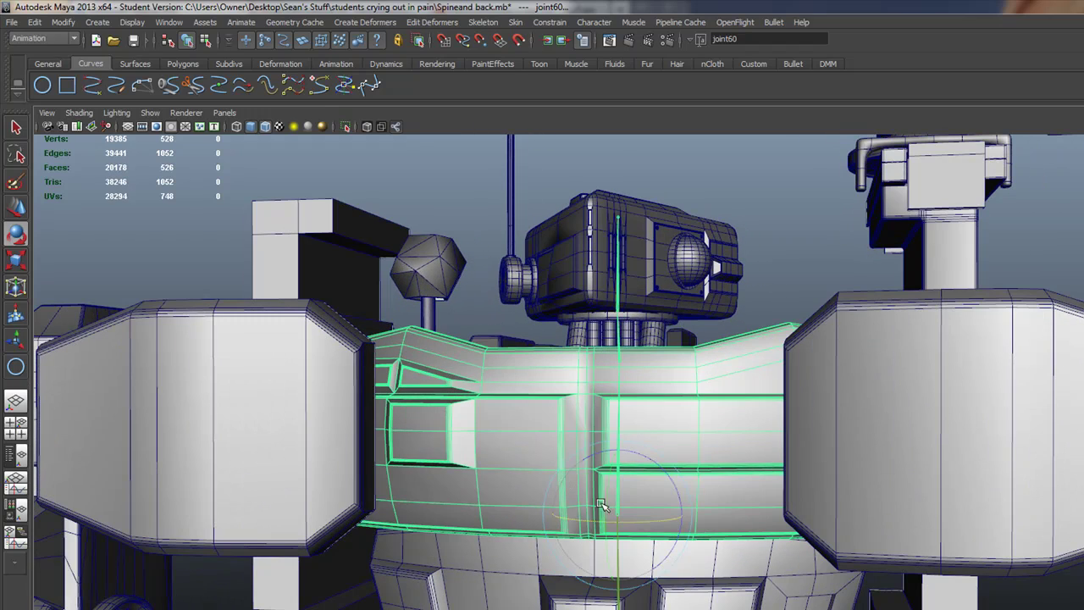
left_click_drag(598, 508, 588, 428, "alt")
left_click(616, 565)
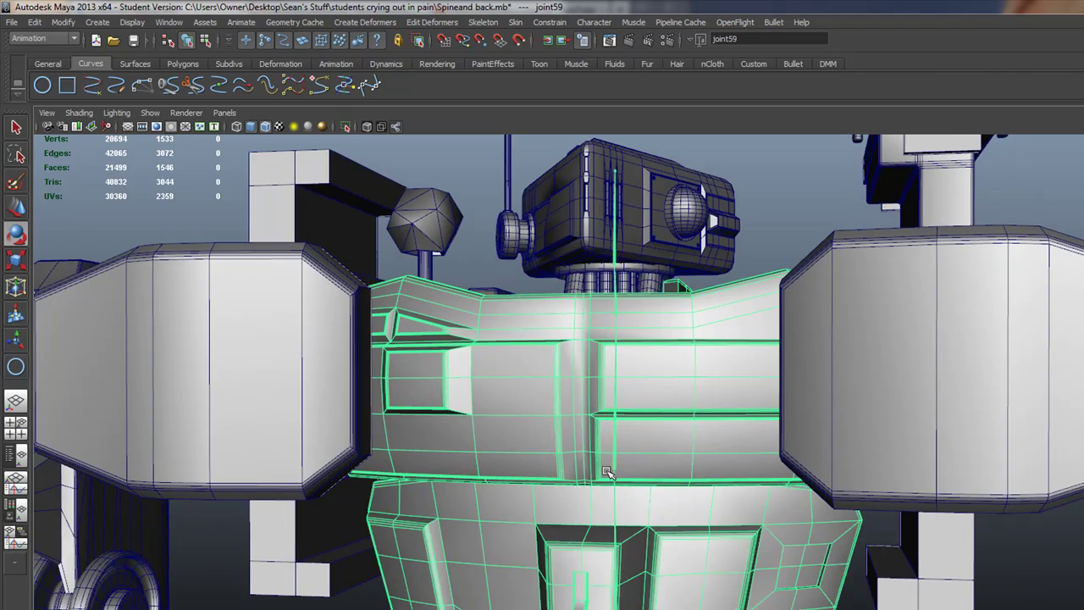
right_click_drag(606, 472, 581, 394, "alt")
mouse_move(581, 395)
left_mouse_down("alt")
mouse_move(598, 416)
mouse_move(531, 370)
left_mouse_up("alt")
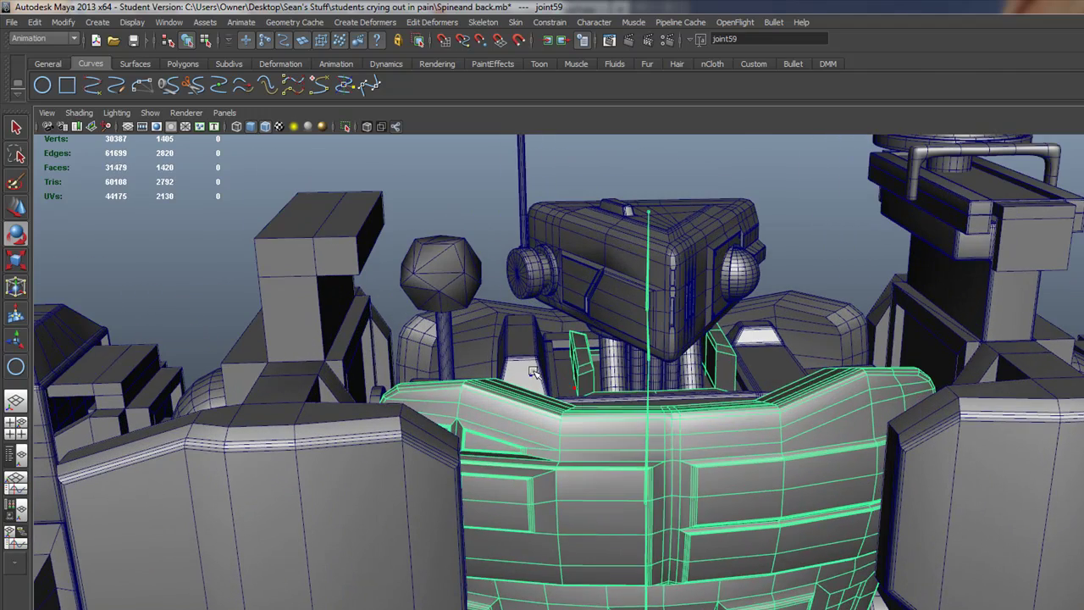
left_click(531, 370)
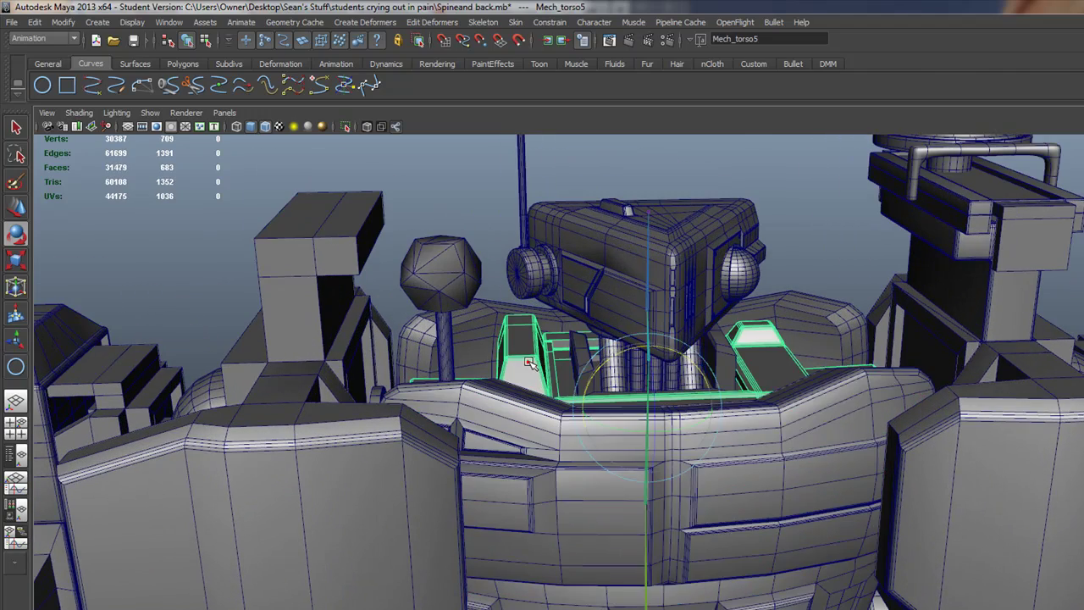
left_click(647, 497)
key("ctrl+z")
mouse_move(667, 510)
left_mouse_down("alt")
mouse_move(714, 482)
mouse_move(769, 363)
left_mouse_up("alt")
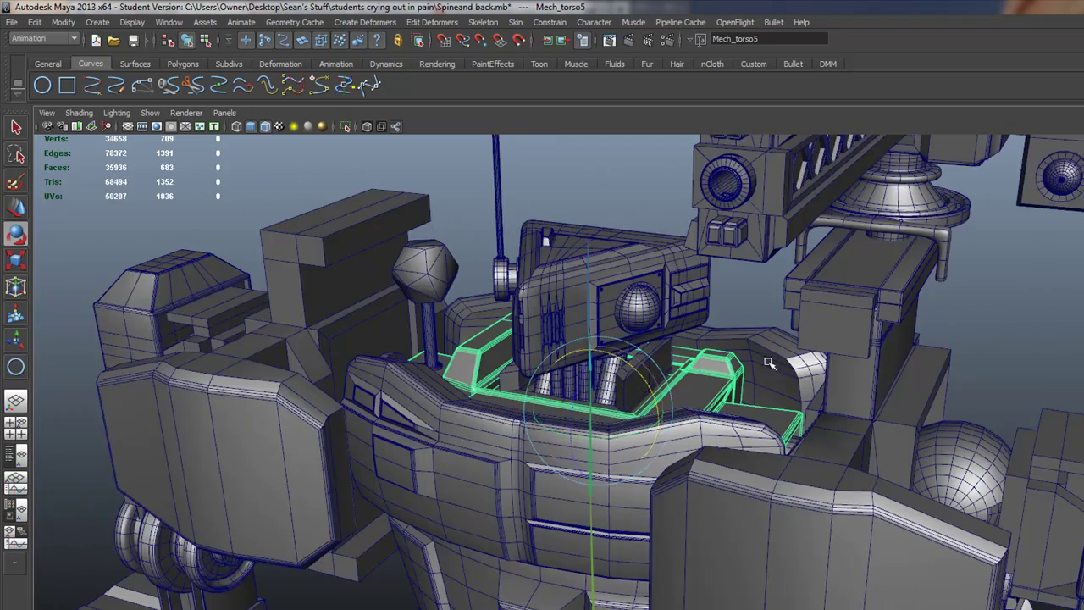
left_click(768, 362)
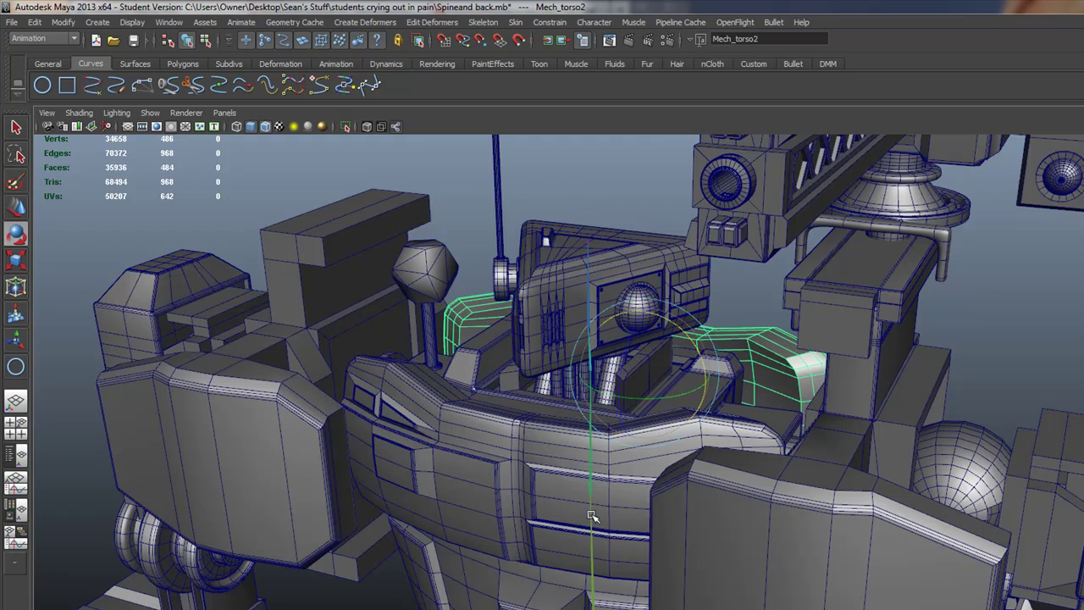
left_click(591, 479)
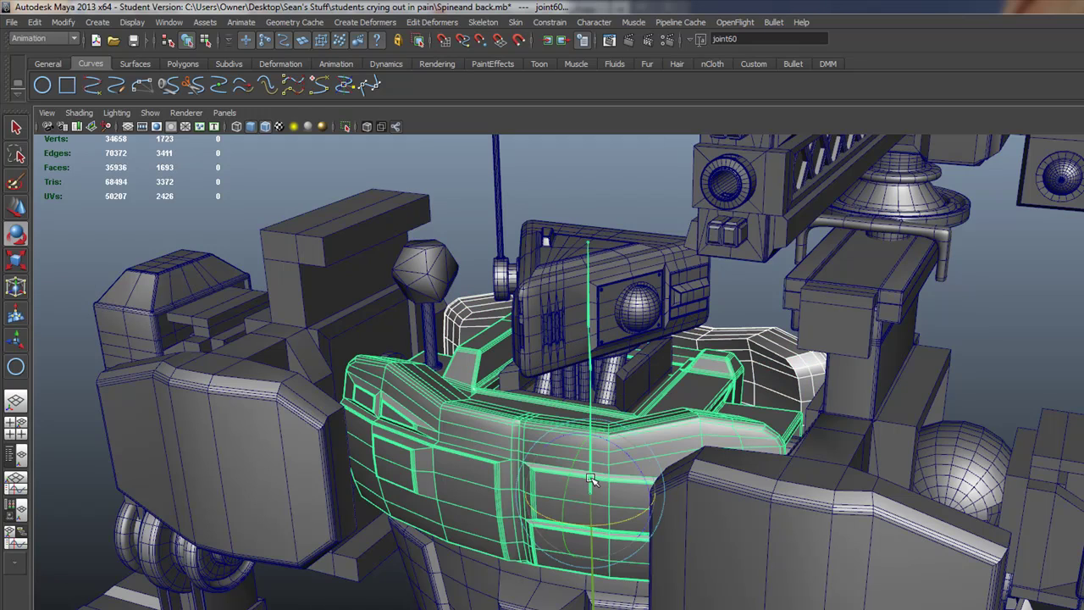
key("ctrl+z")
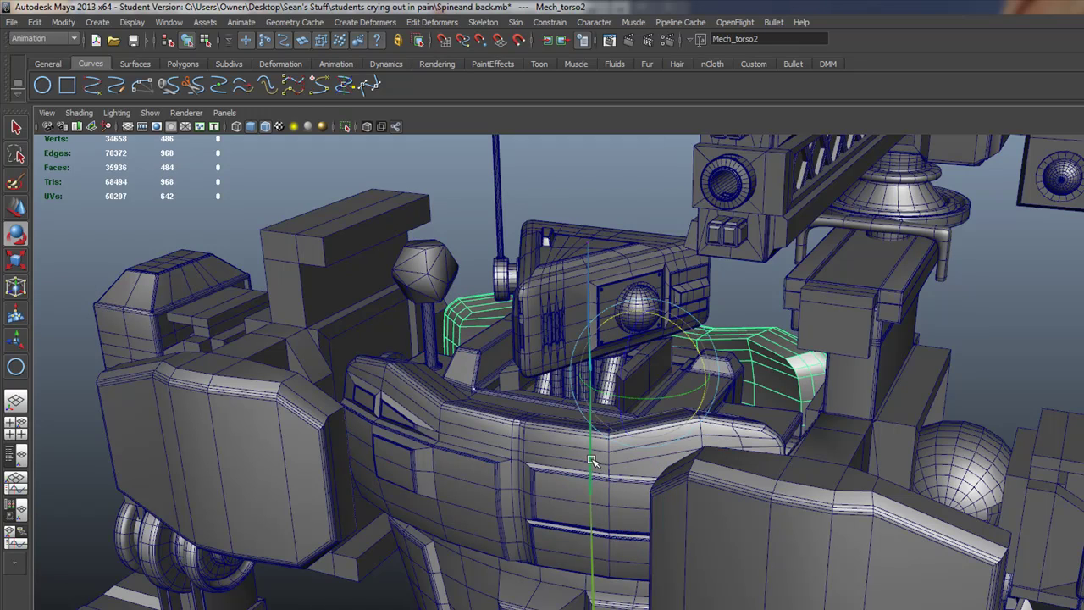
left_click(591, 460)
left_click_drag(593, 461, 563, 411, "alt")
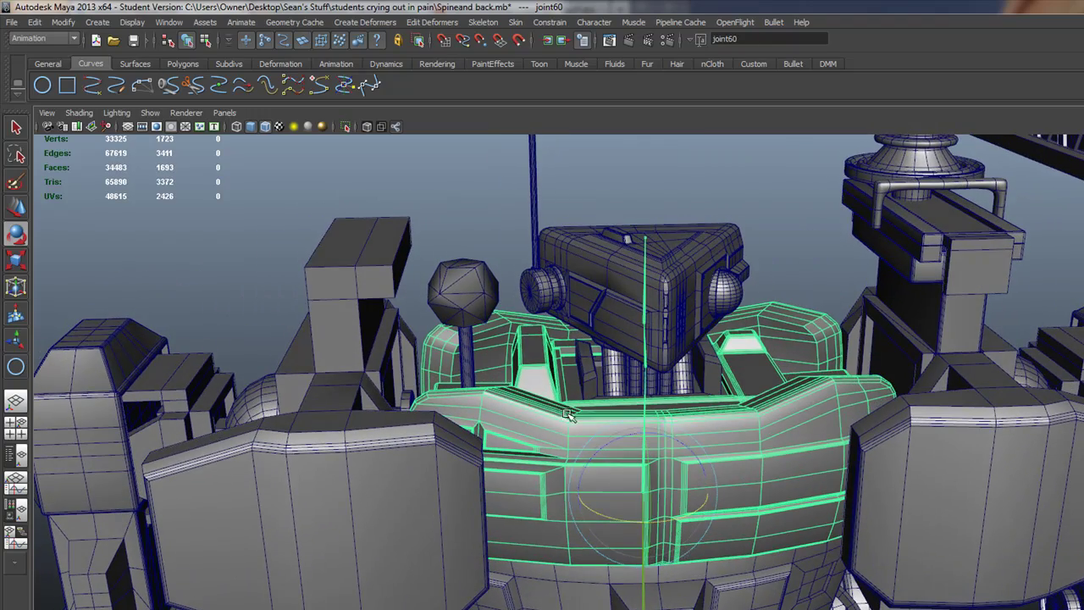
left_click(580, 366)
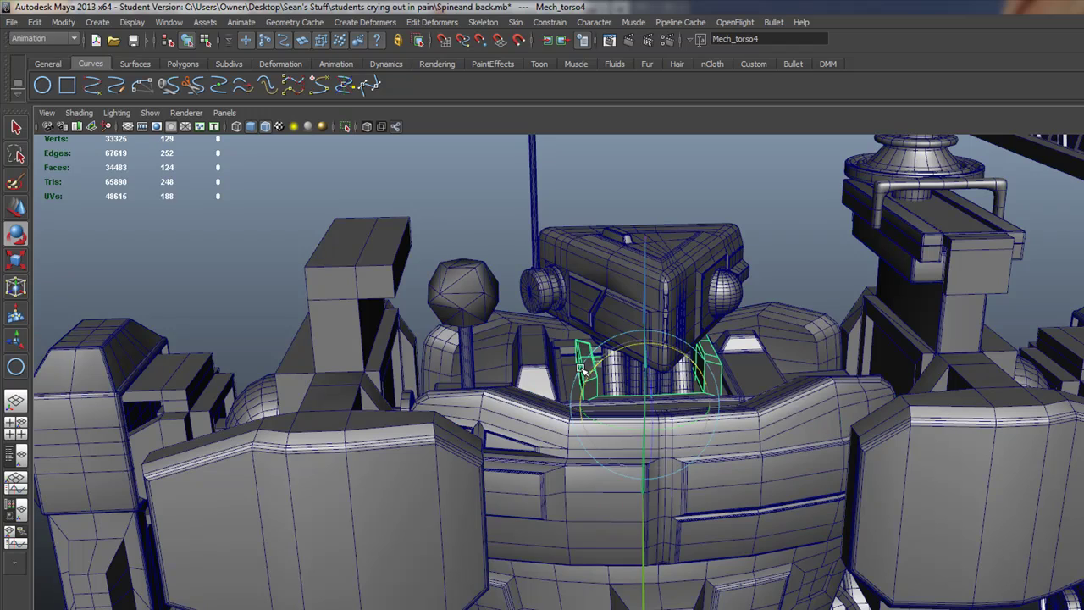
left_click(642, 513)
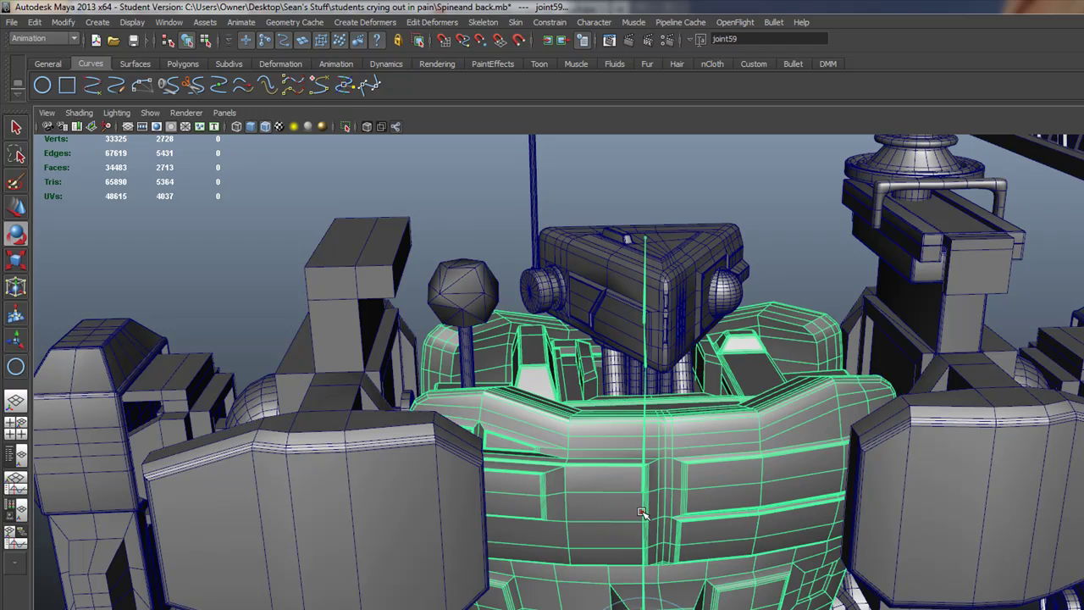
left_click(642, 444)
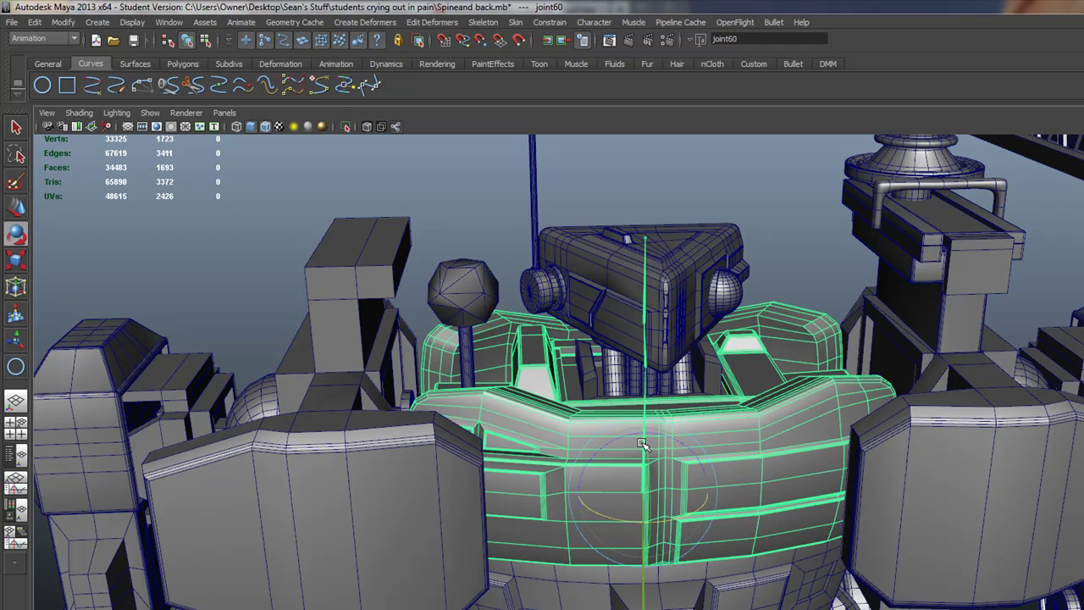
left_click(584, 368)
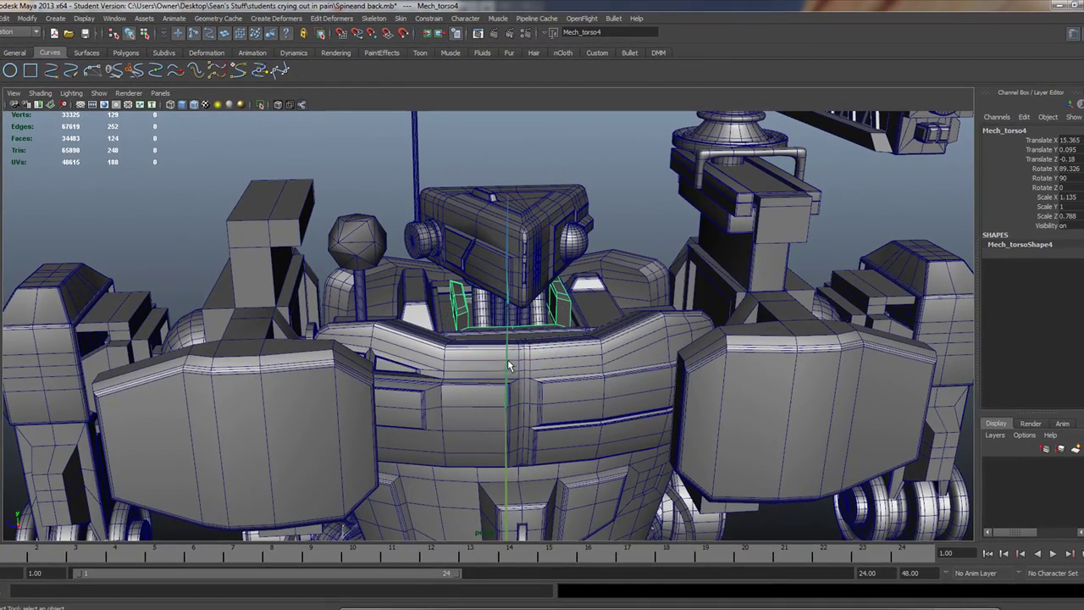
left_click(508, 366)
left_click(507, 365)
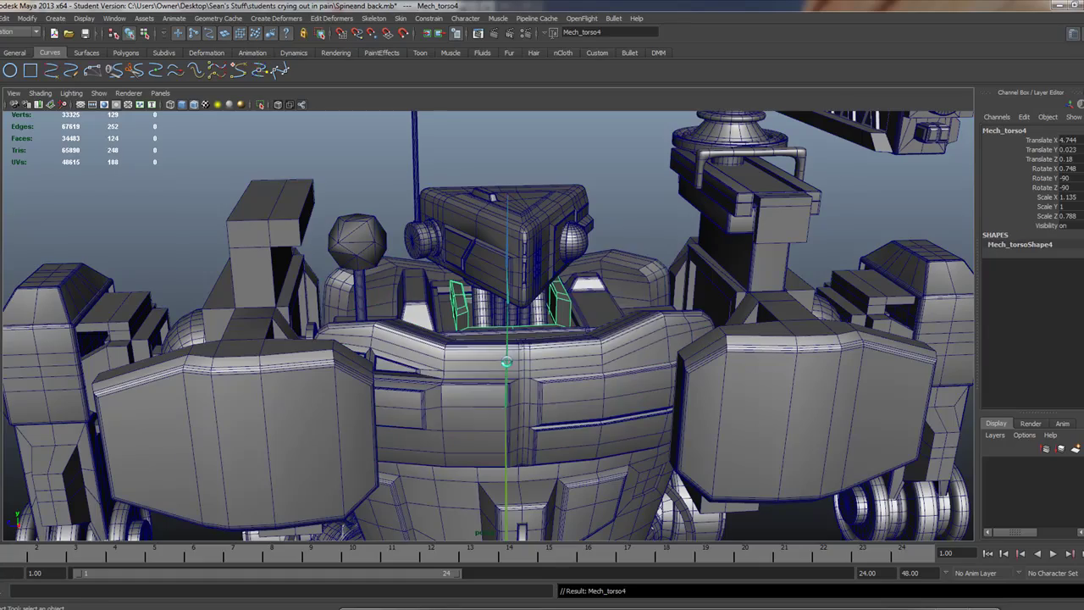
left_click(505, 363)
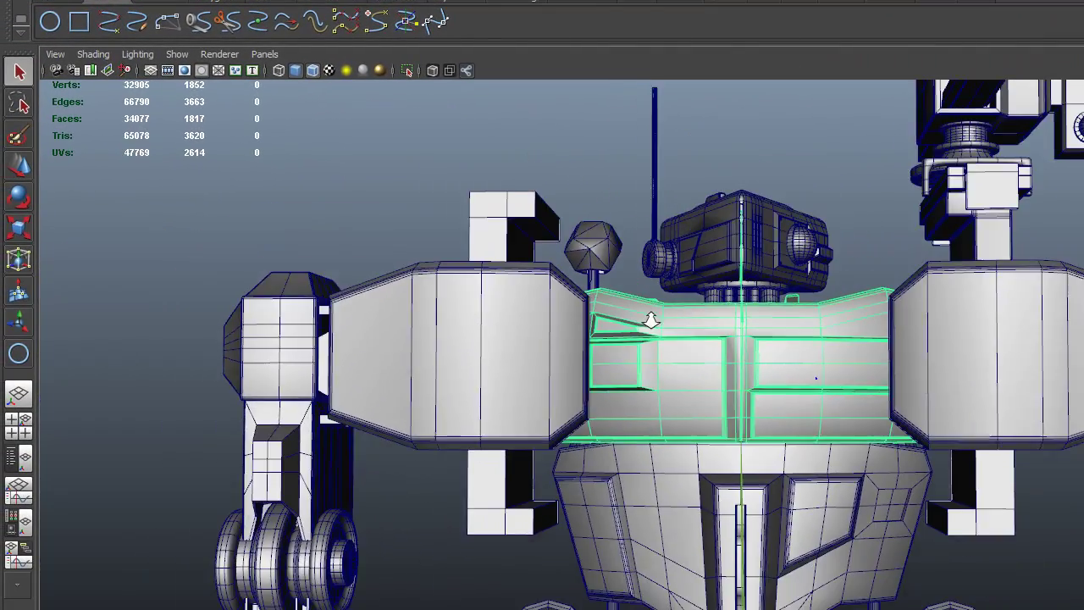
mouse_move(650, 320)
left_mouse_down("alt")
mouse_move(689, 415)
mouse_move(672, 440)
left_mouse_up("alt")
left_click_drag(703, 529, 749, 567, "alt")
left_click_drag(521, 535, 614, 598, "alt")
left_click_drag(595, 522, 647, 506, "alt")
left_click(663, 538)
right_click_drag(663, 539, 680, 603, "alt")
mouse_move(680, 603)
middle_mouse_down("alt")
mouse_move(701, 431)
mouse_move(617, 528)
middle_mouse_up("alt")
left_click(643, 555)
left_click_drag(643, 554, 559, 486, "alt")
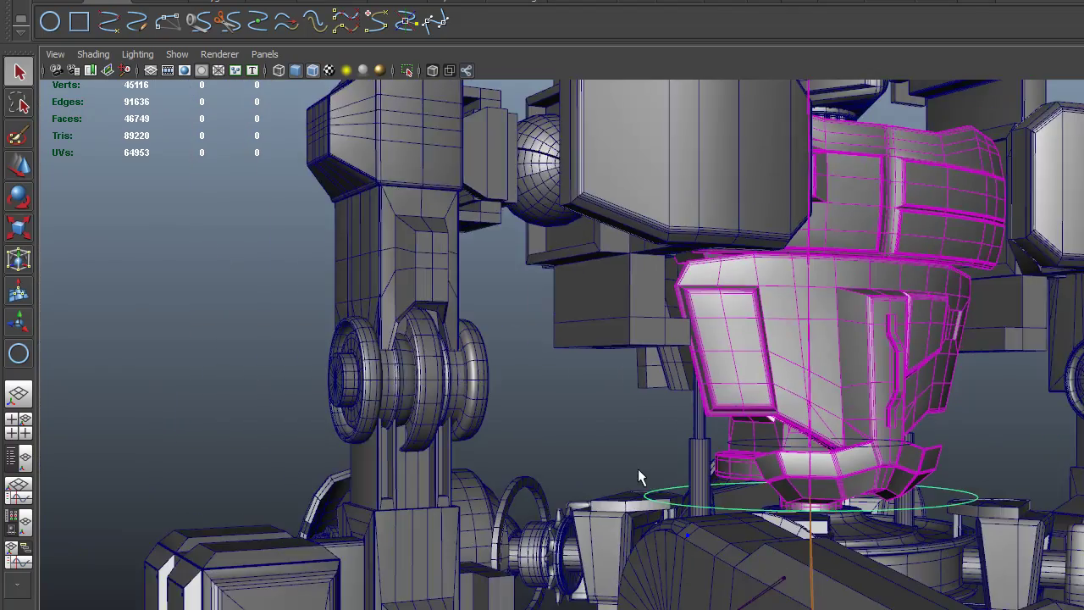
key("e")
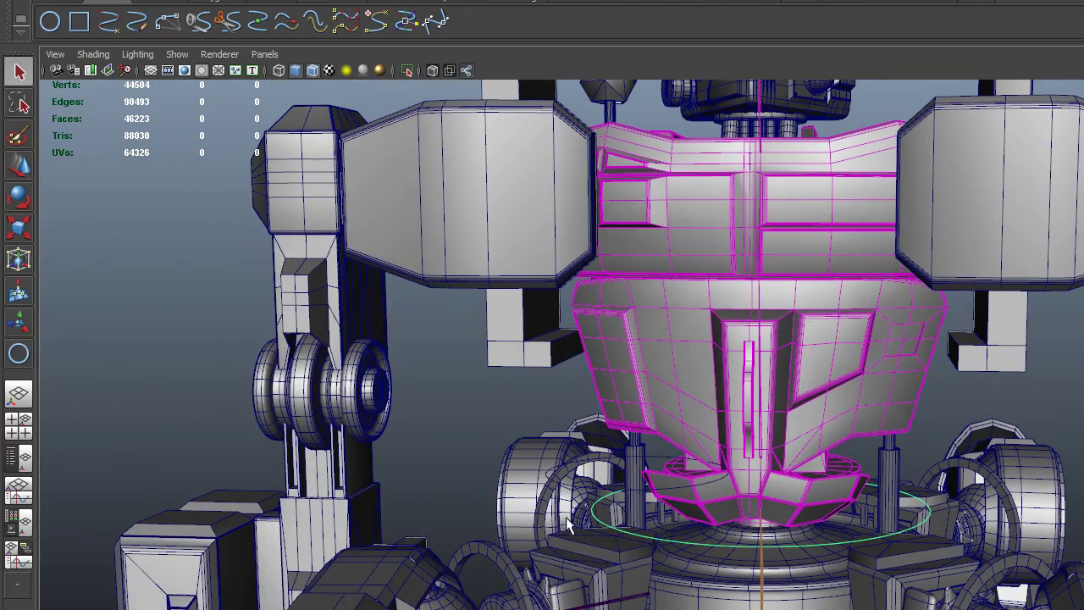
left_click_drag(572, 525, 646, 523, "alt")
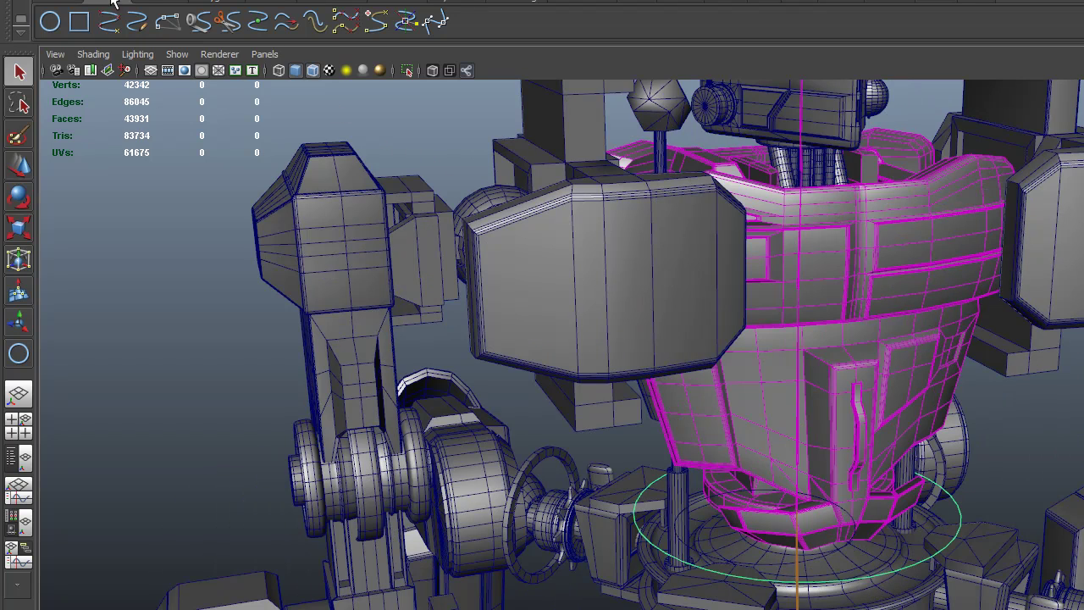
- Isolate the circle controller and scale its control vertices outward
left_click(185, 59)
left_click(320, 89)
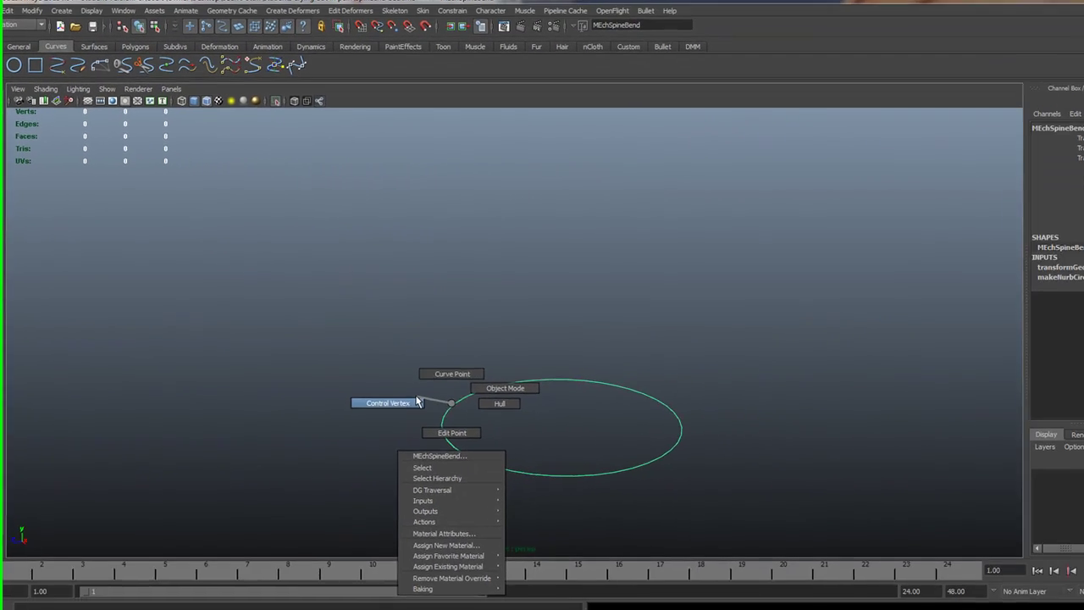
right_click_drag(646, 488, 533, 469)
left_click_drag(313, 310, 801, 547)
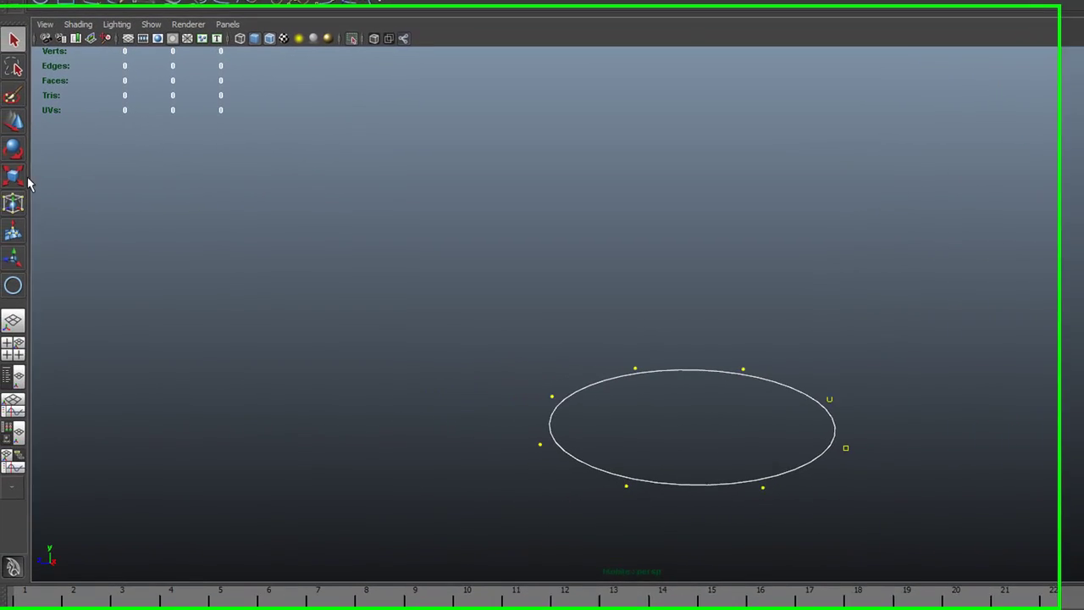
key("w")
left_click_drag(701, 422, 764, 406)
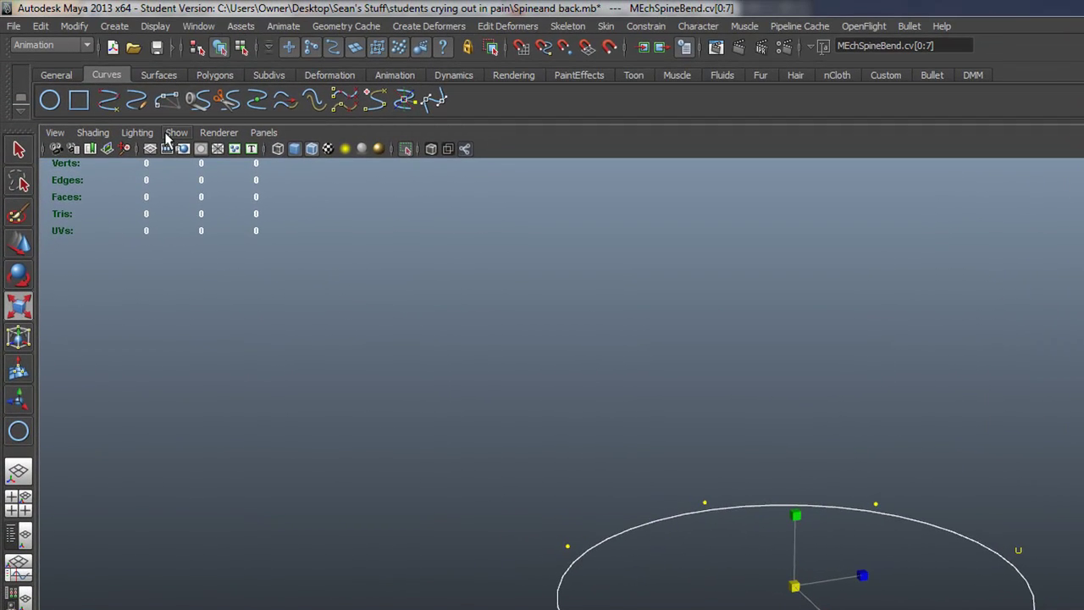
- Return to object mode, select MEchSpineBend, and turn off isolate select
left_click(18, 154)
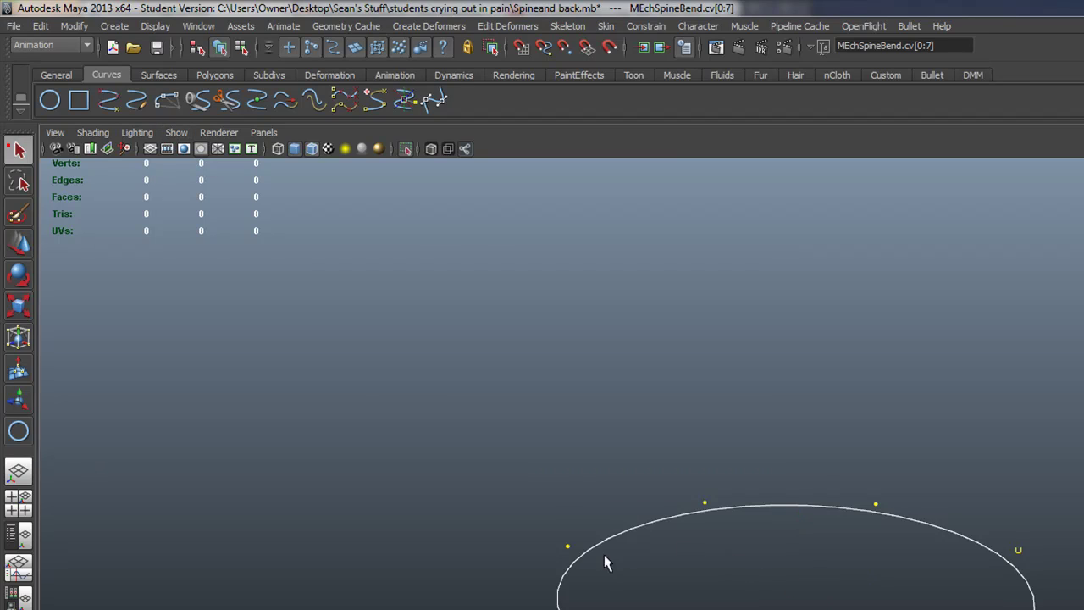
right_click_drag(612, 545, 669, 529)
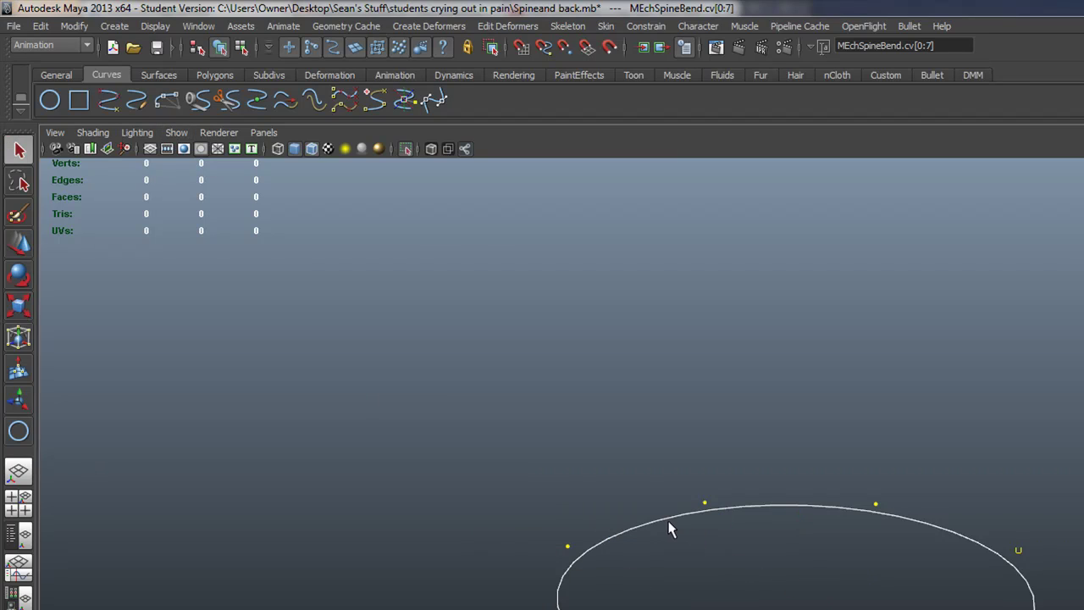
left_click(626, 532)
left_click(176, 132)
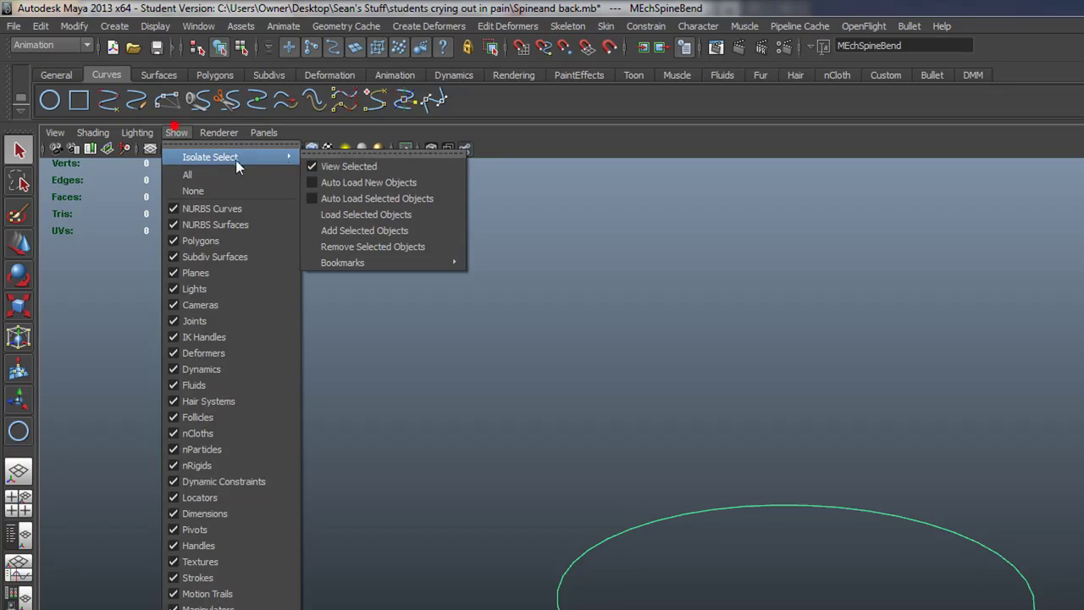
left_click(335, 163)
left_click_drag(567, 554, 346, 448, "alt")
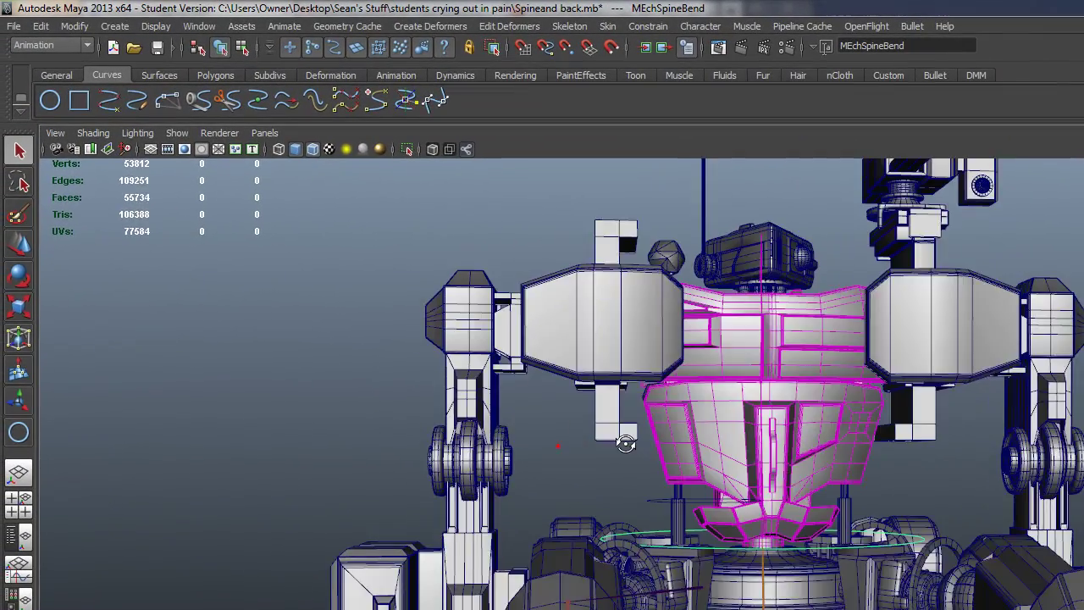
mouse_move(592, 440)
left_mouse_down("alt")
mouse_move(578, 453)
mouse_move(640, 389)
left_mouse_up("alt")
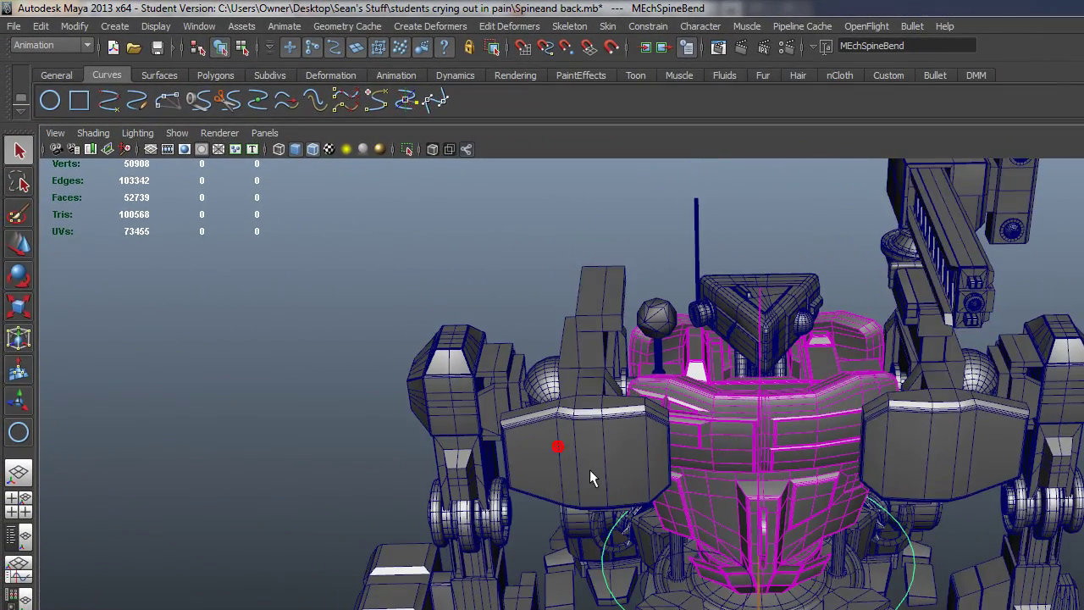
scroll(641, 390, "down", 3)
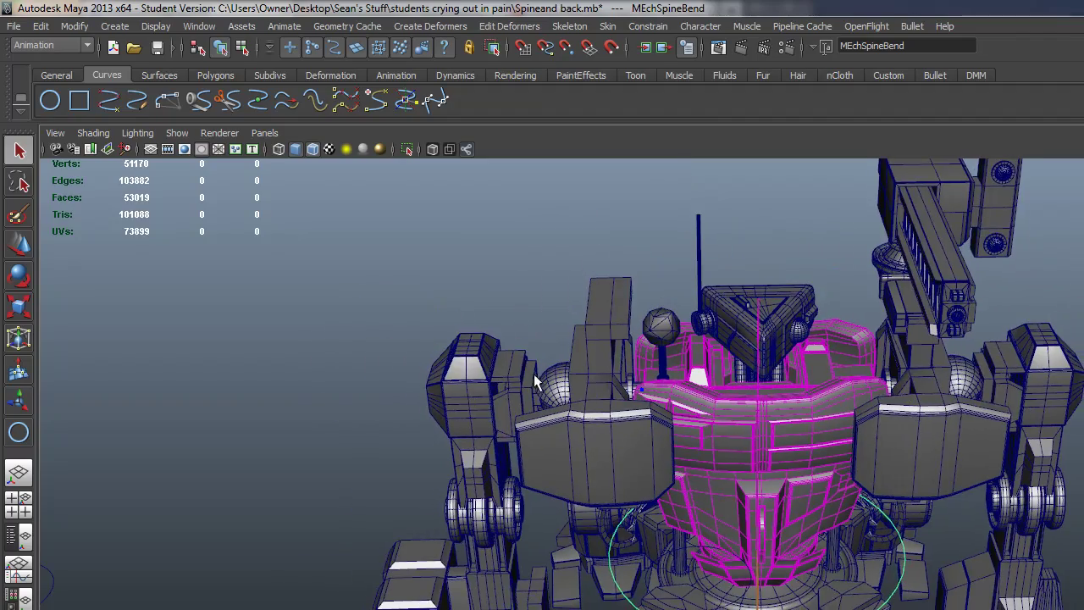
mouse_move(535, 376)
left_mouse_down("alt")
mouse_move(559, 361)
mouse_move(507, 363)
mouse_move(442, 336)
left_mouse_up("alt")
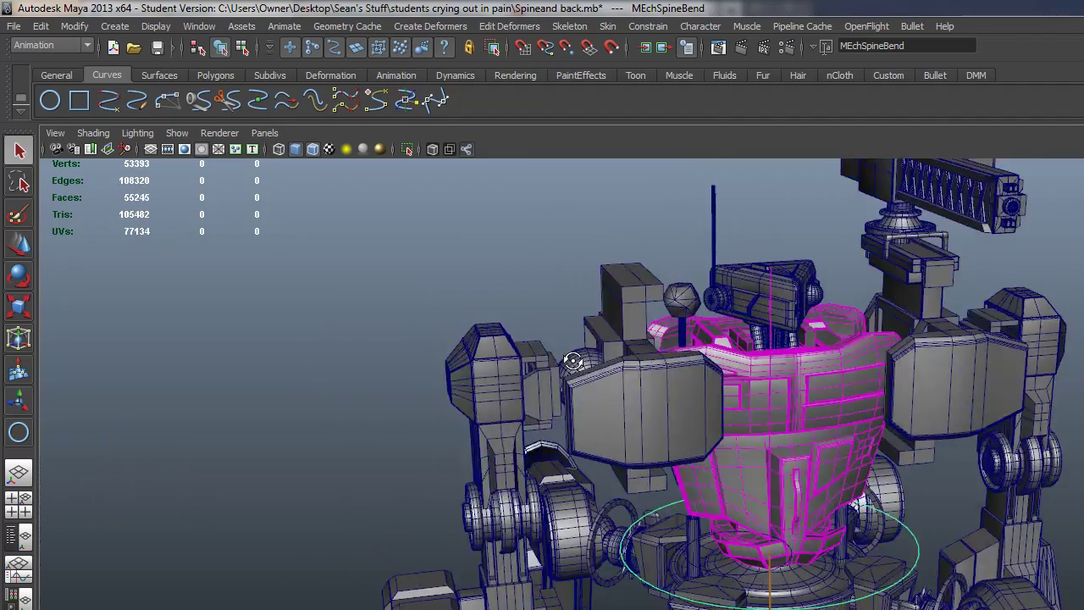
right_click_drag(442, 337, 687, 382, "alt")
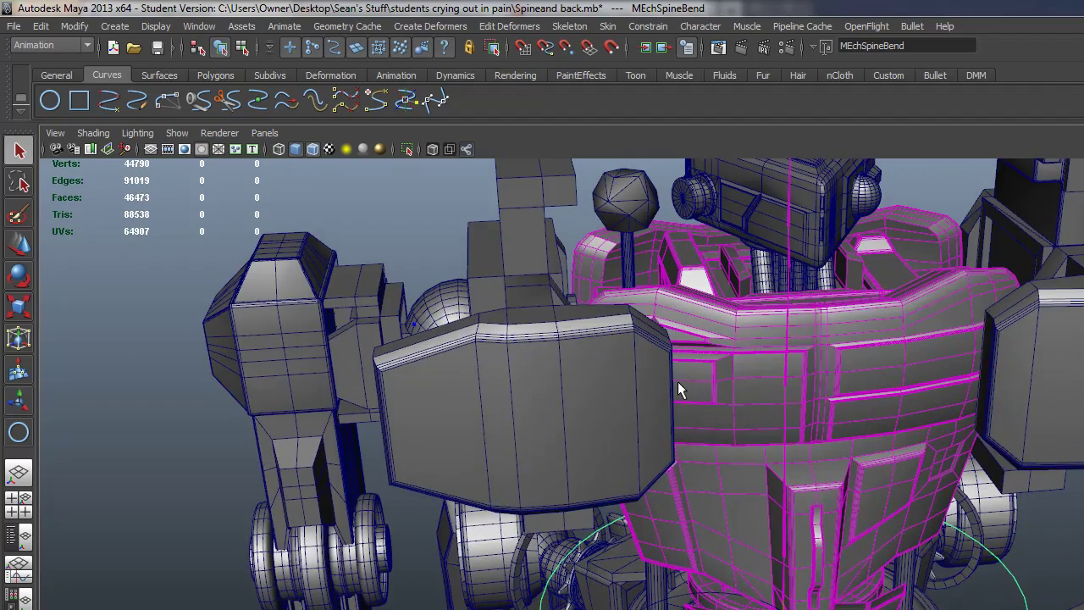
mouse_move(669, 392)
left_mouse_down("alt")
mouse_move(639, 504)
mouse_move(711, 492)
left_mouse_up("alt")
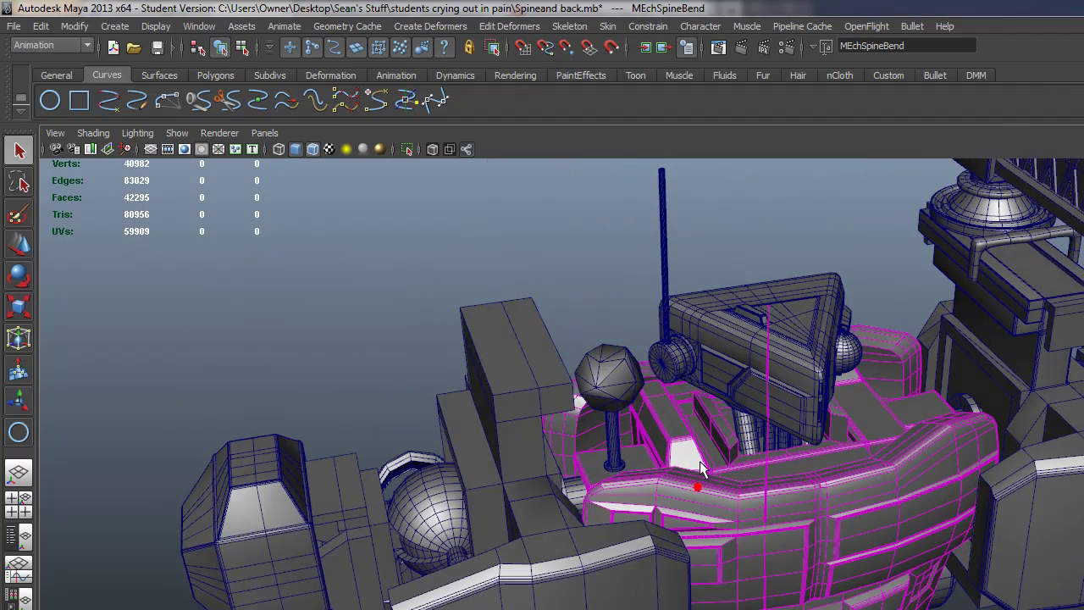
left_click(622, 450)
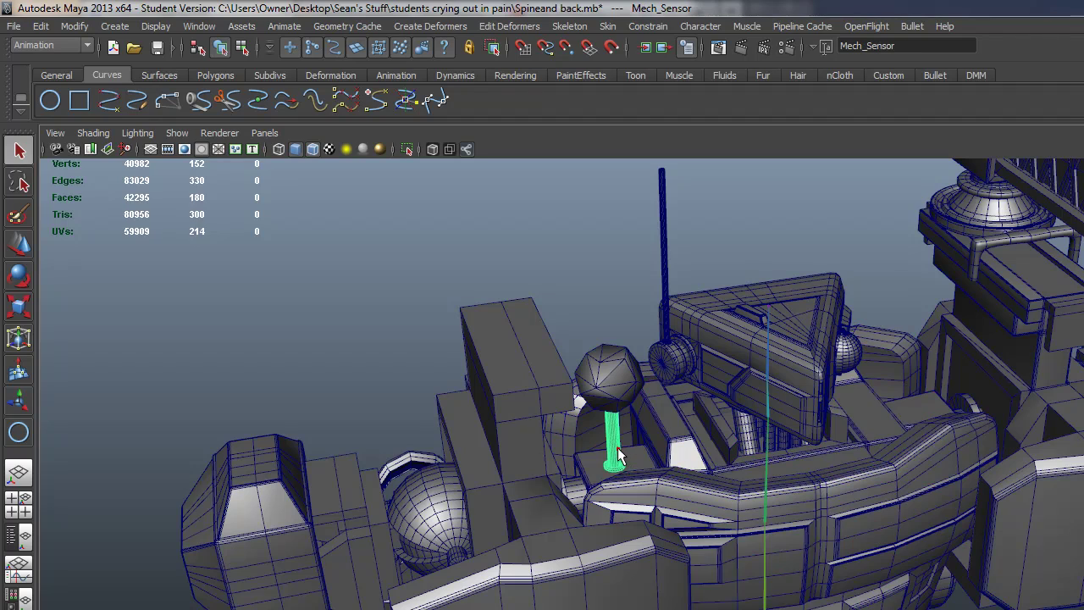
left_click(604, 381, "shift")
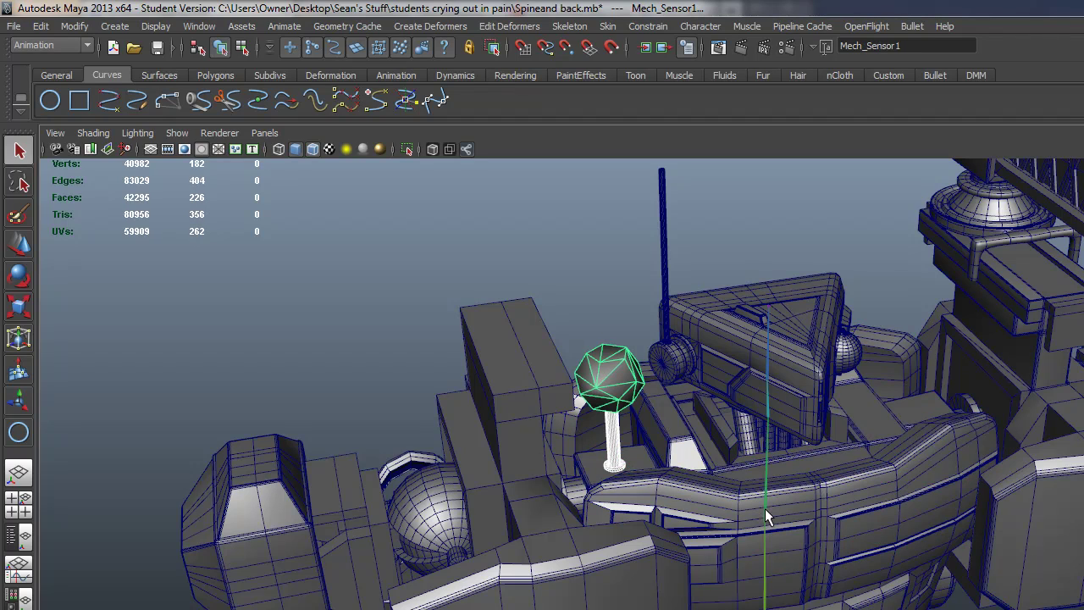
left_click(765, 479, "shift")
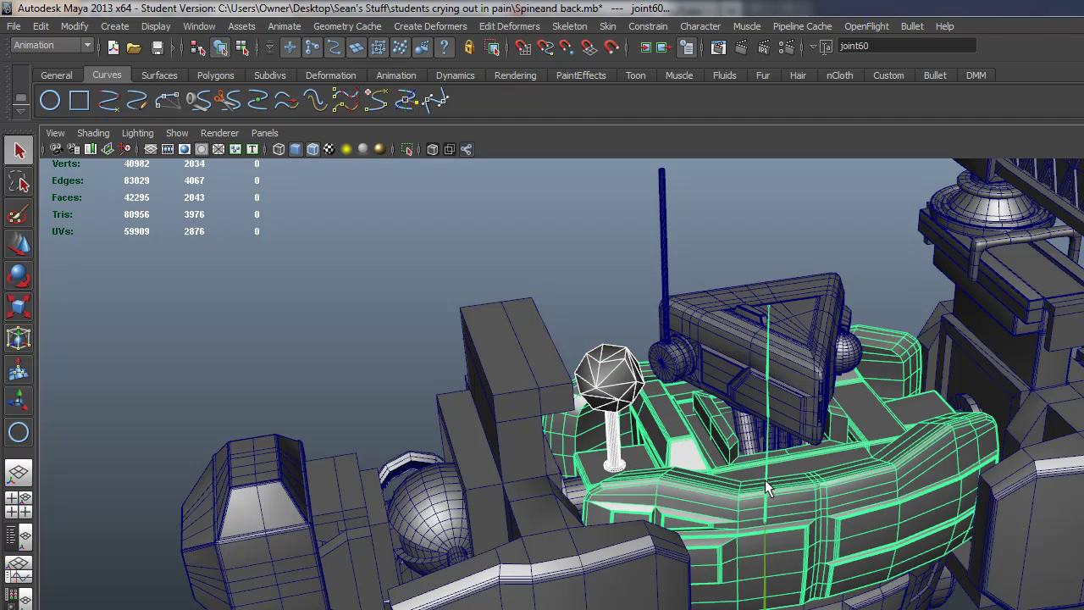
left_click(764, 479, "shift")
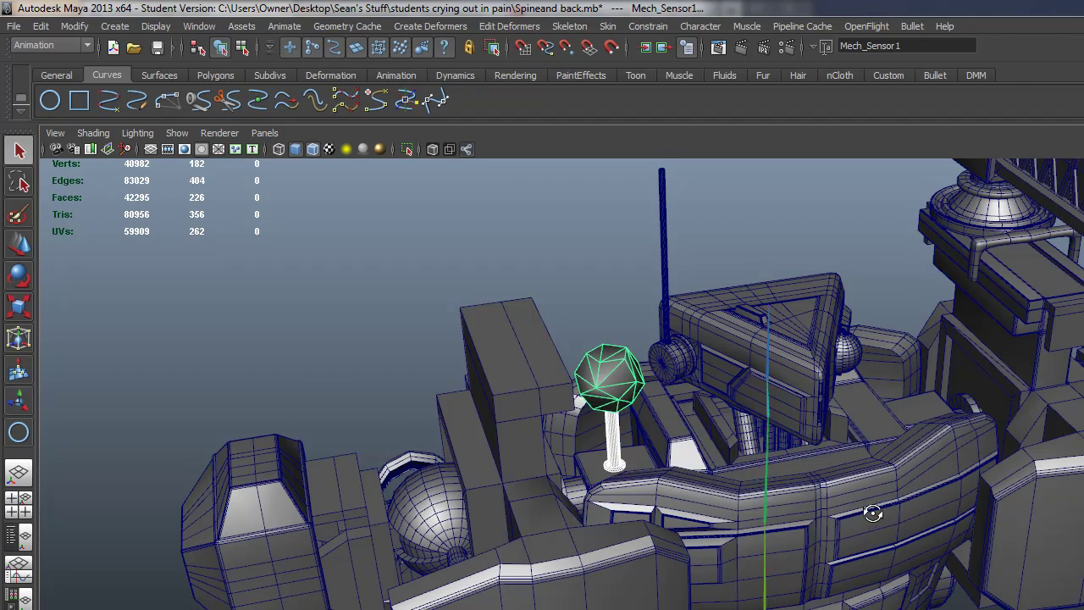
mouse_move(872, 516)
right_mouse_down("alt")
mouse_move(786, 483)
mouse_move(903, 518)
mouse_move(787, 470)
mouse_move(765, 482)
right_mouse_up("alt")
left_click(762, 487, "shift")
right_click_drag(633, 422, 635, 389, "alt")
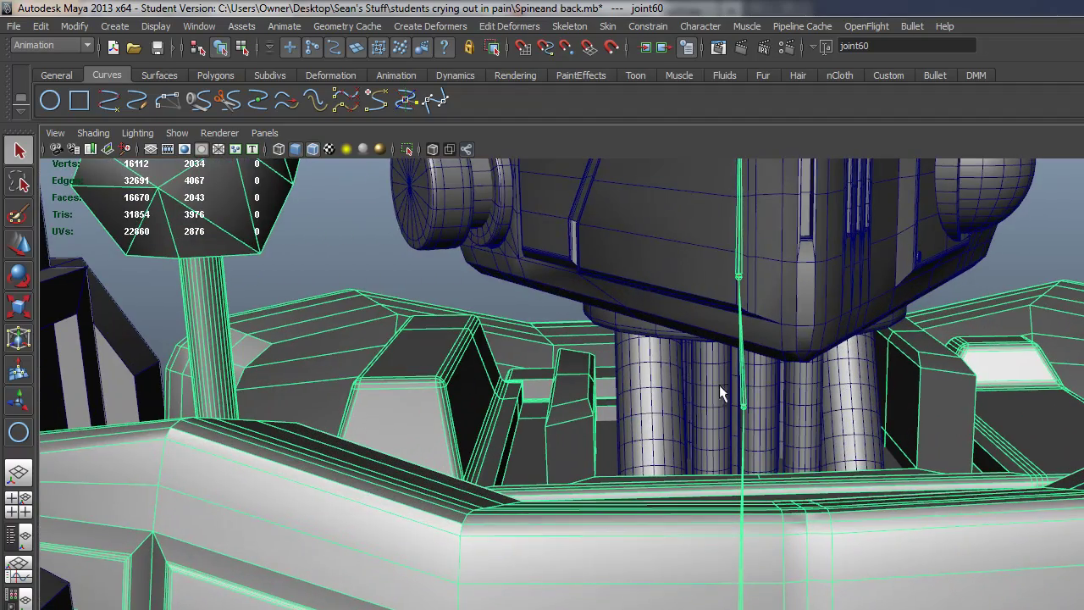
right_click_drag(717, 382, 760, 458, "alt")
mouse_move(759, 458)
left_mouse_down("alt")
mouse_move(728, 484)
mouse_move(745, 464)
left_mouse_up("alt")
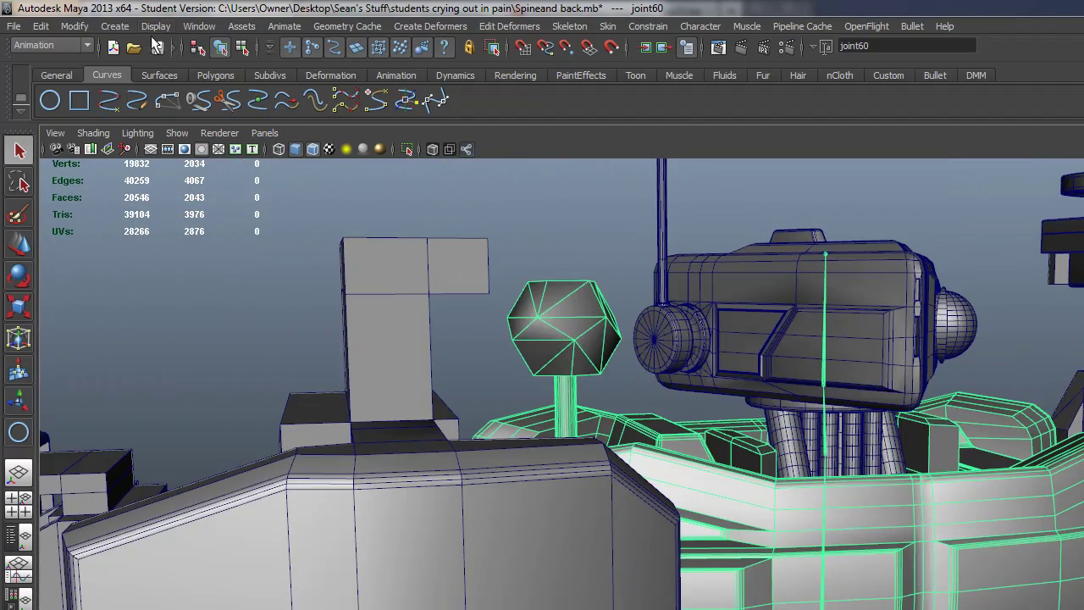
- Hide joints in the viewport and select a neck piston cylinder
left_click(177, 133)
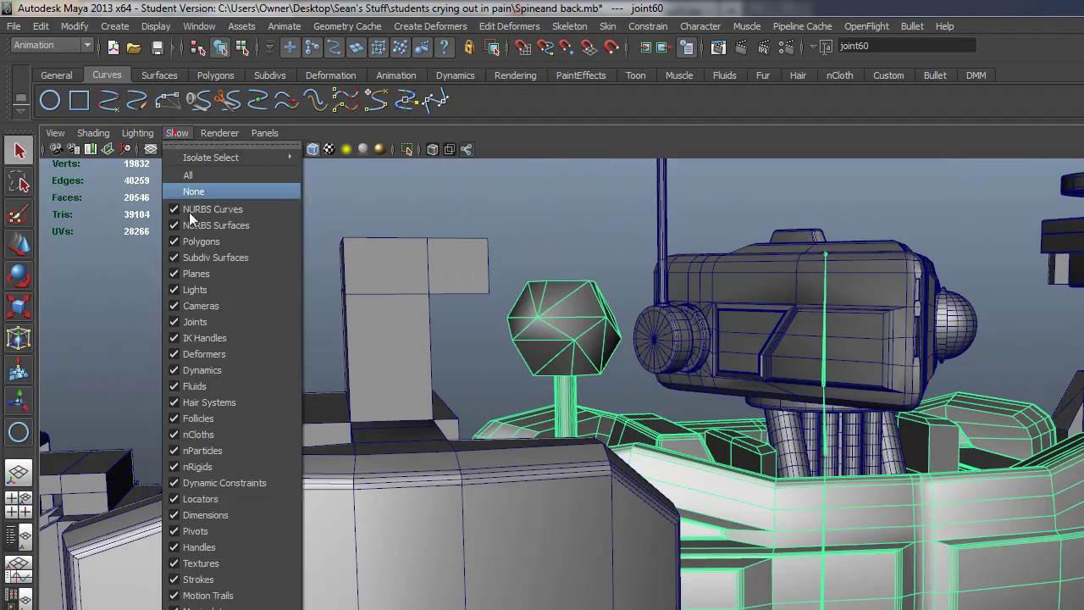
left_click(238, 323)
left_click(779, 425)
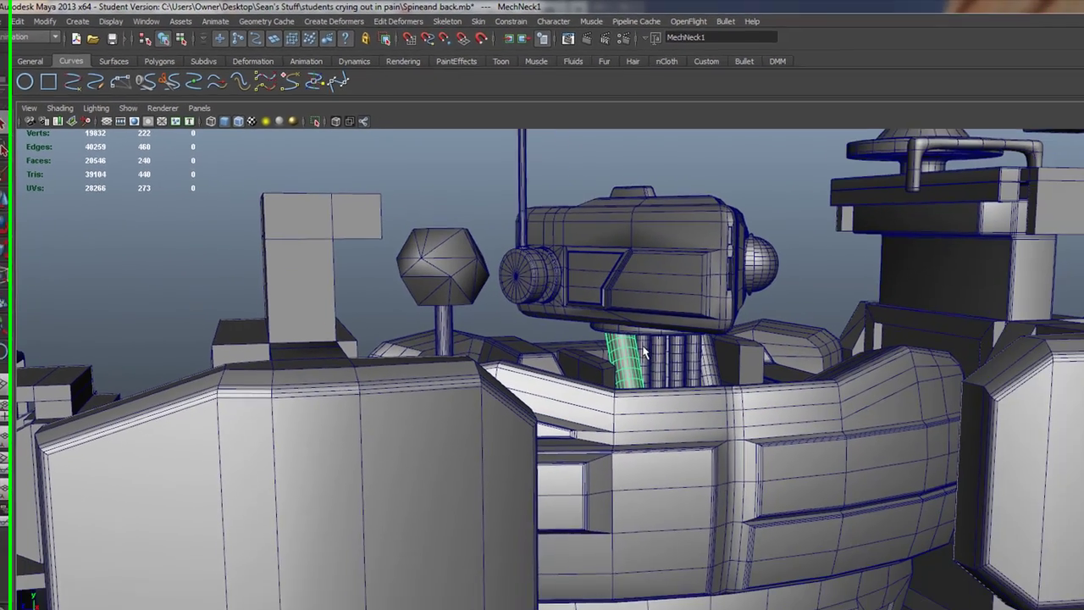
- Switch to the wireframe front view of the head
left_click_drag(806, 440, 533, 316, "alt")
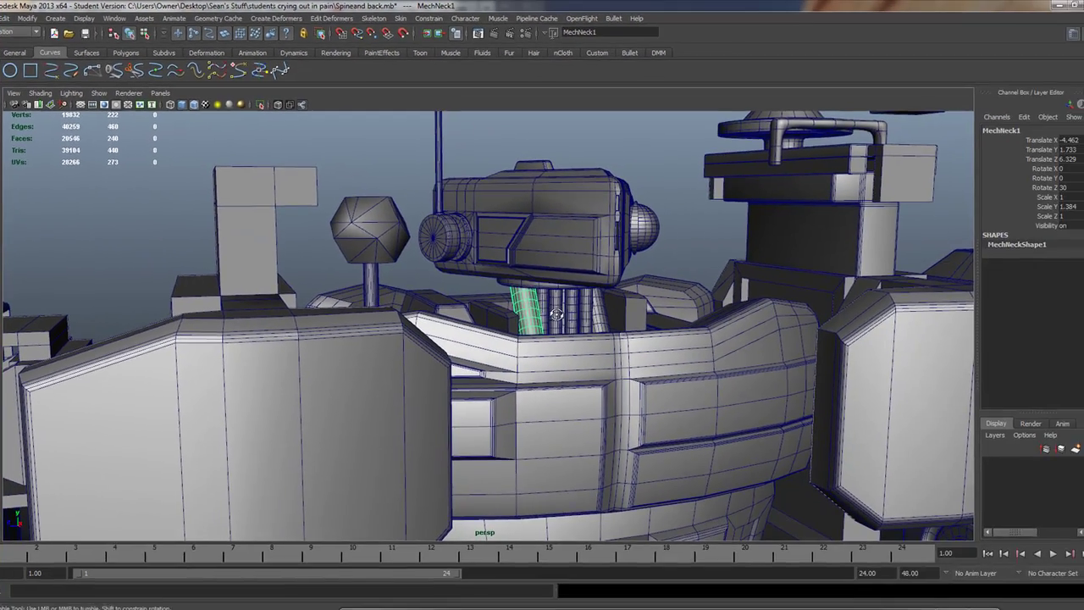
key("space")
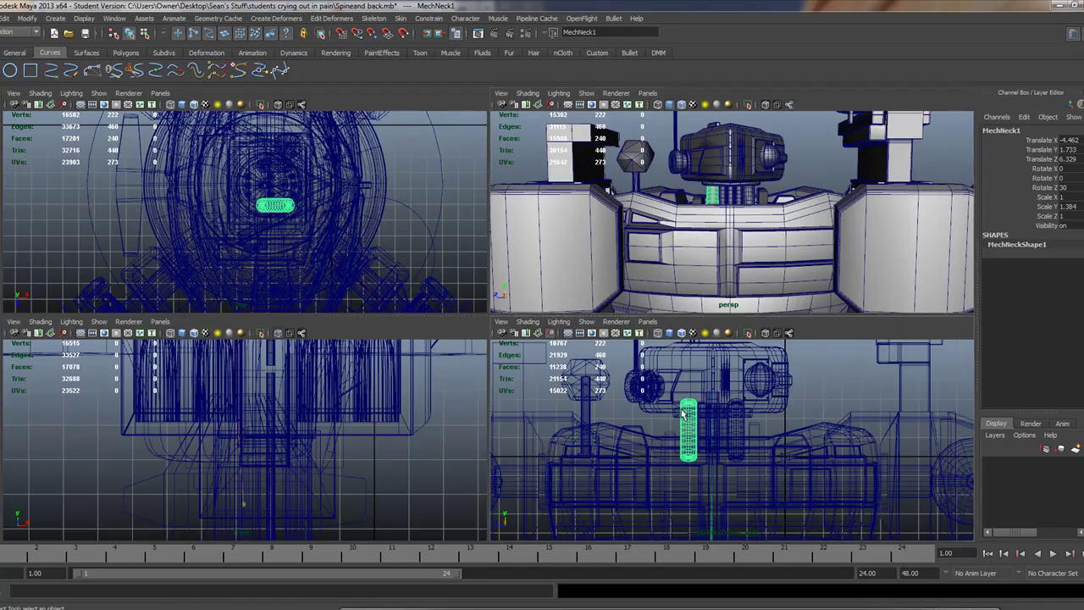
key("space")
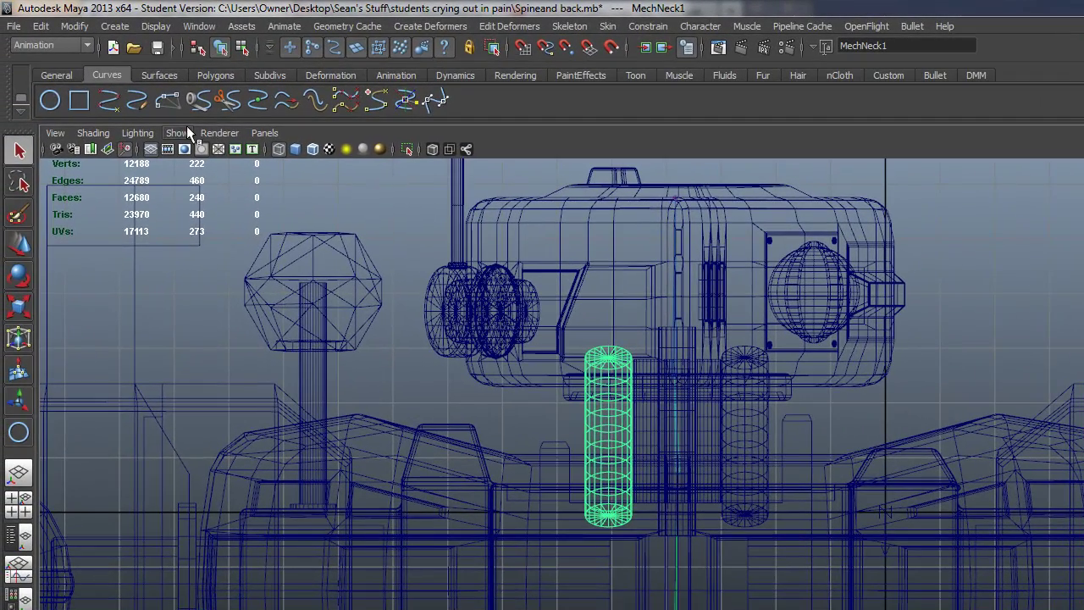
left_click(175, 133)
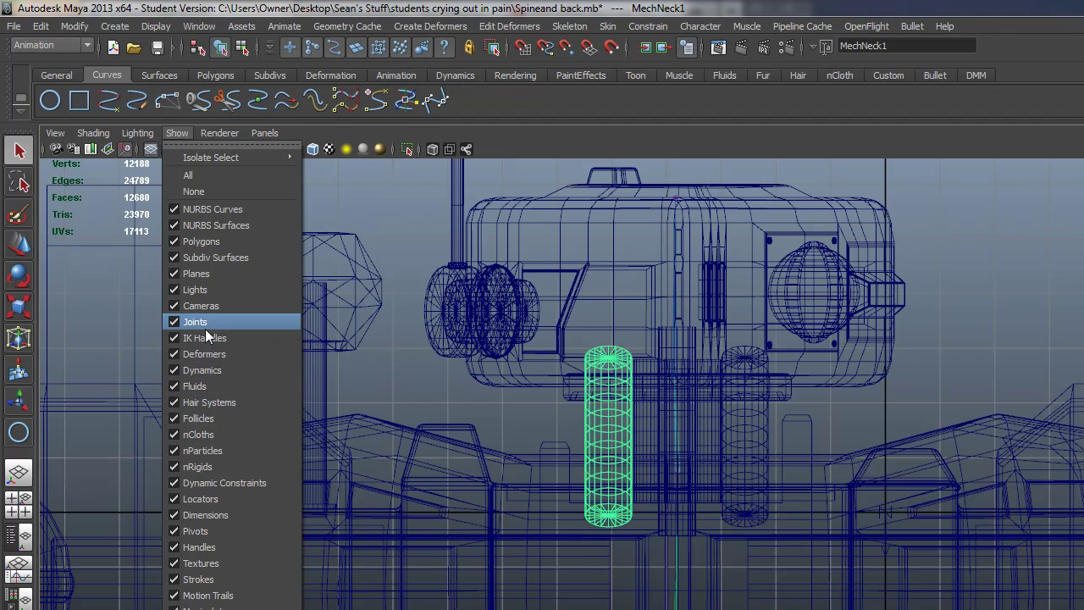
left_click(211, 323)
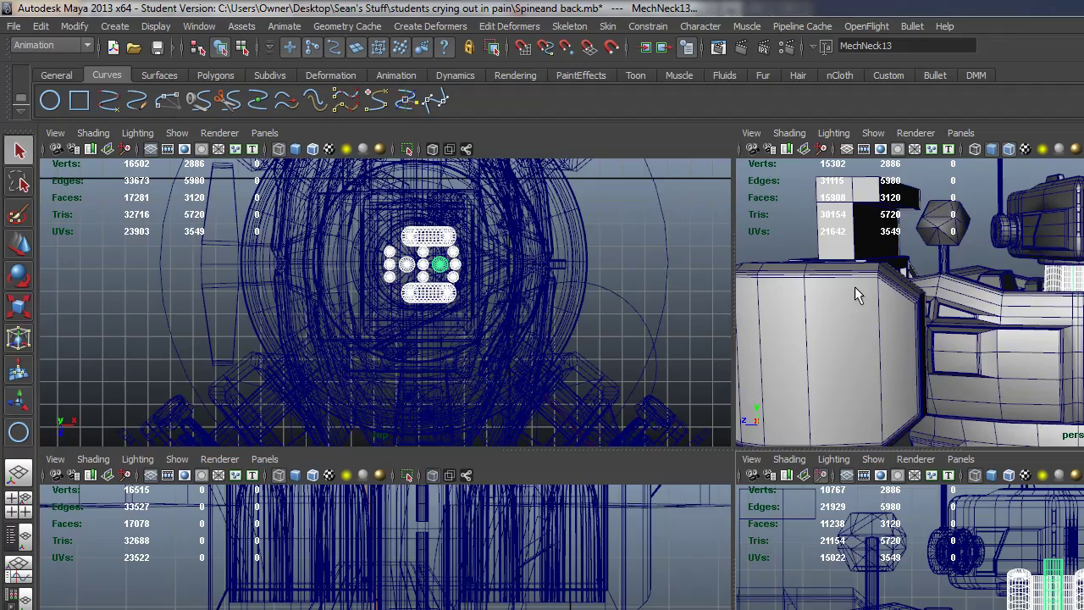
- In perspective view, move the selected neck pistons sideways and upward, then frame them
key("space")
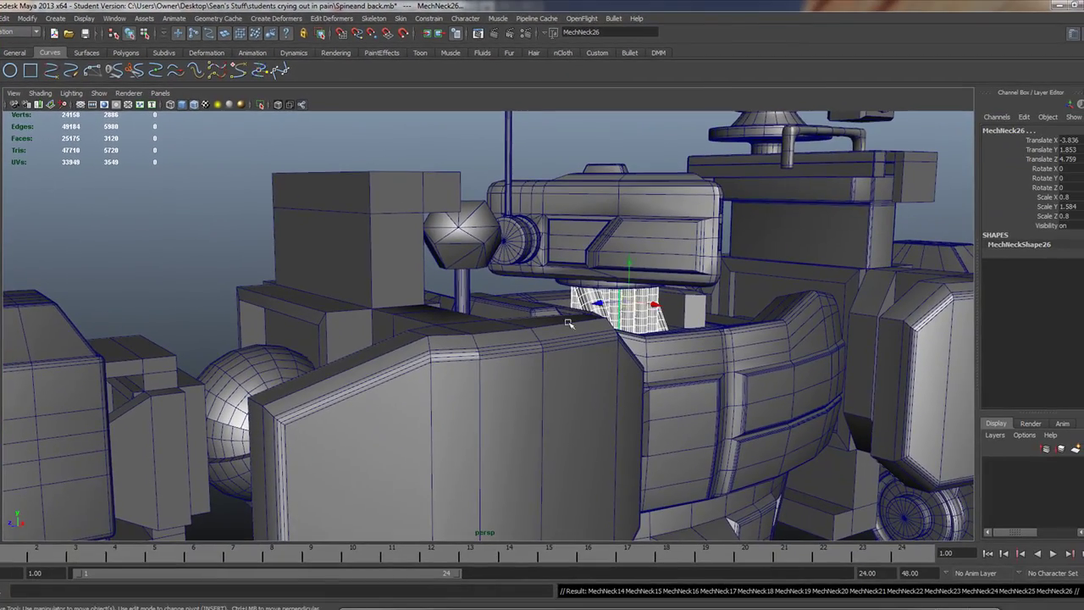
left_click_drag(660, 298, 197, 233)
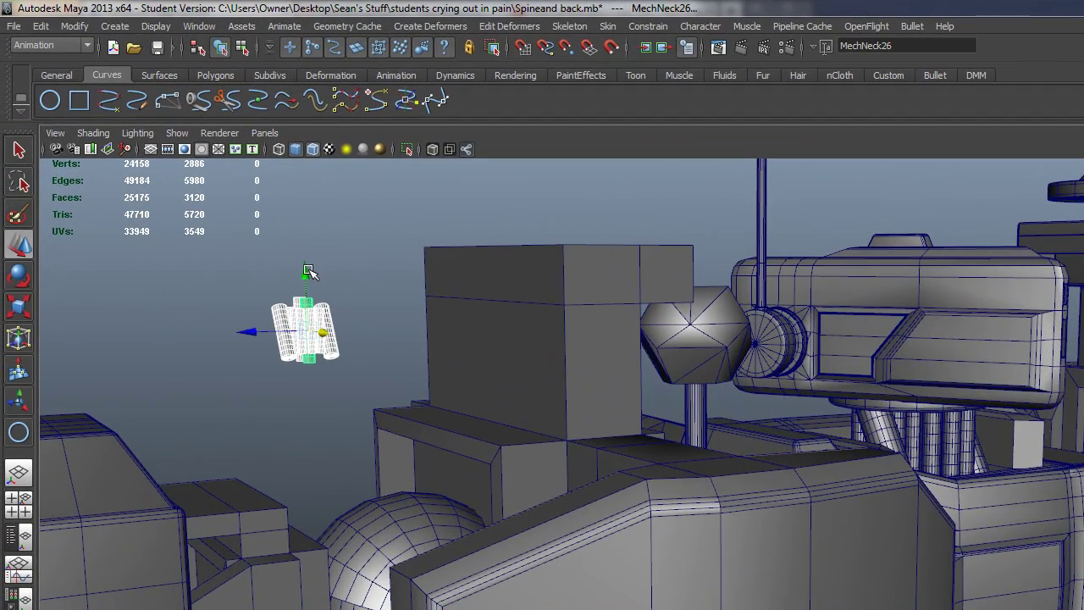
left_click_drag(308, 271, 322, 92)
key("f")
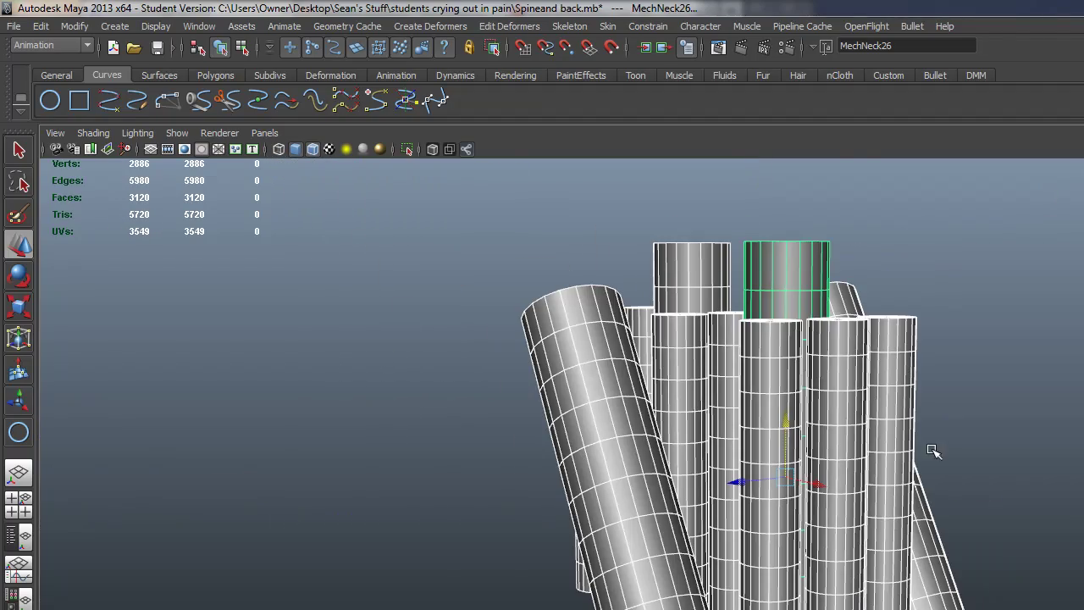
mouse_move(931, 450)
left_mouse_down("alt")
mouse_move(1028, 442)
mouse_move(835, 477)
mouse_move(948, 460)
left_mouse_up("alt")
- Create a lattice deformer around the selected pistons through the Lattice Options
right_click(803, 422)
key("space")
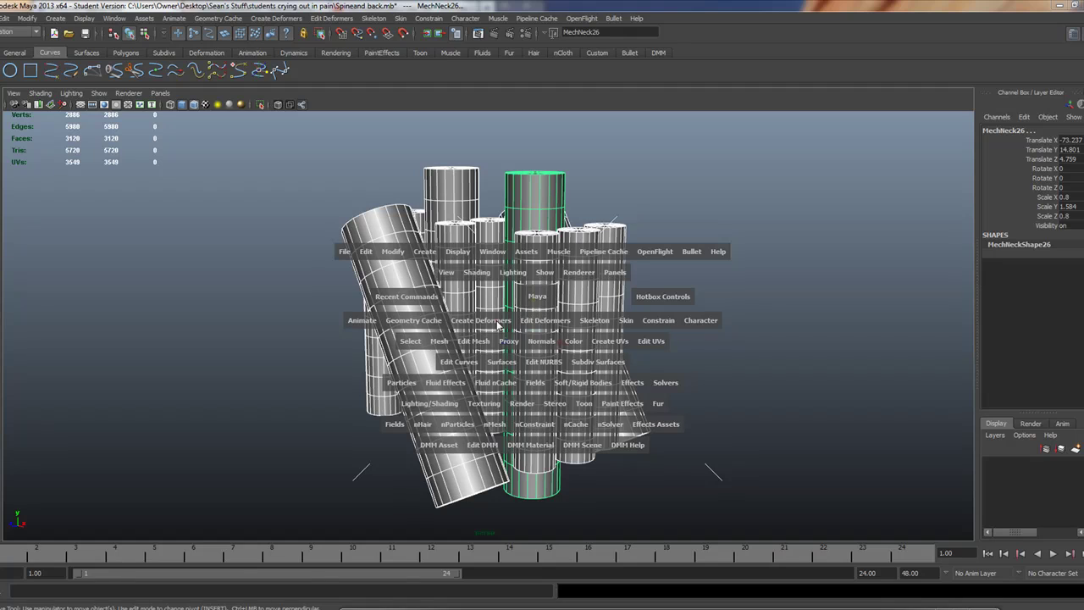
left_click_drag(480, 320, 542, 360)
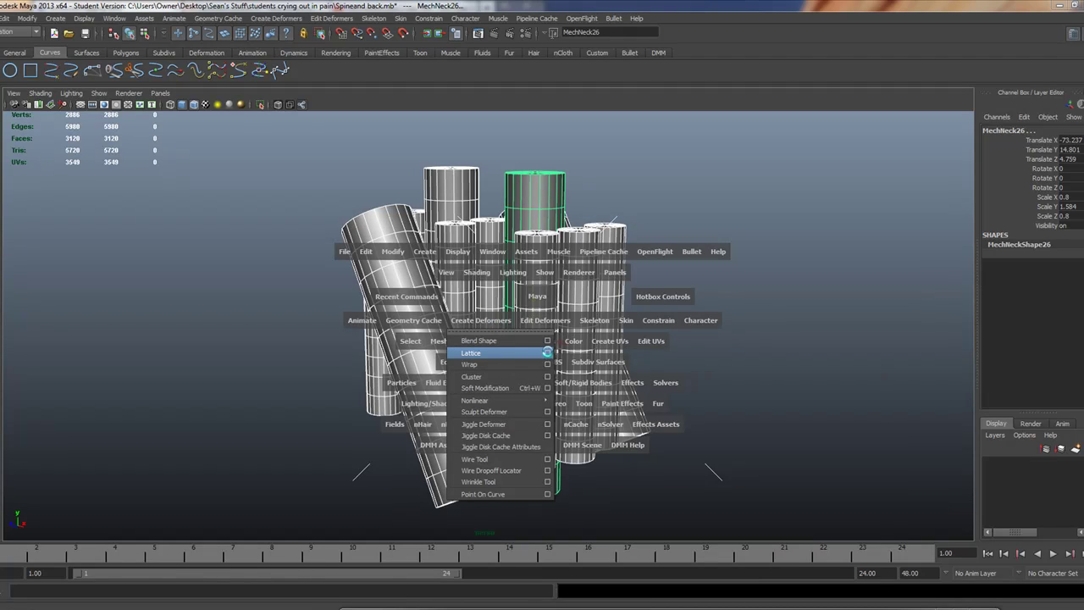
left_click(546, 353)
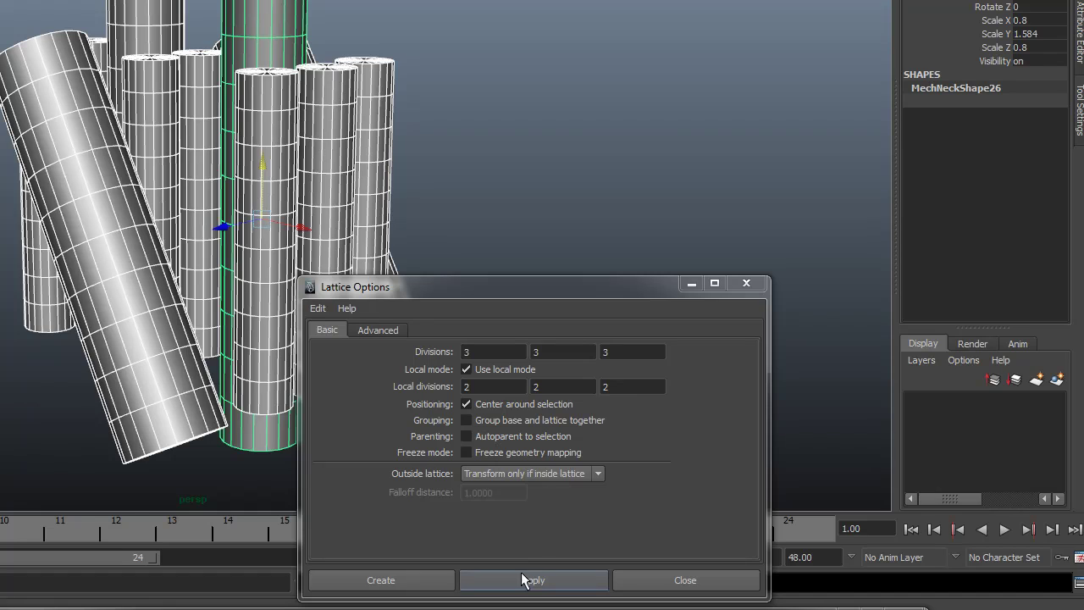
left_click(523, 579)
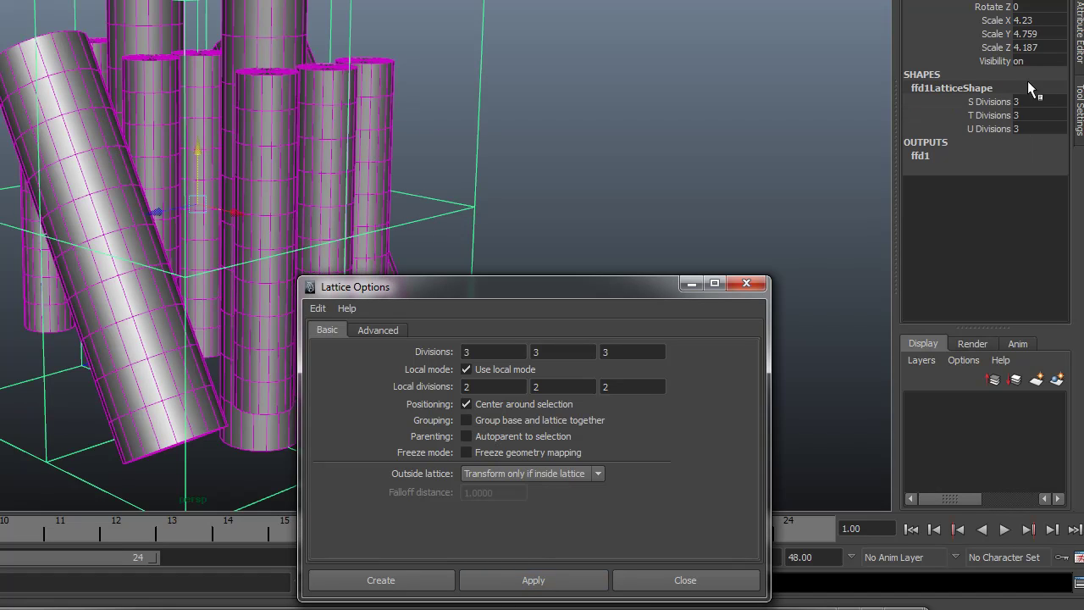
- Close Lattice Options and set ffd1LatticeShape S, T and U Divisions to 2
left_click(749, 284)
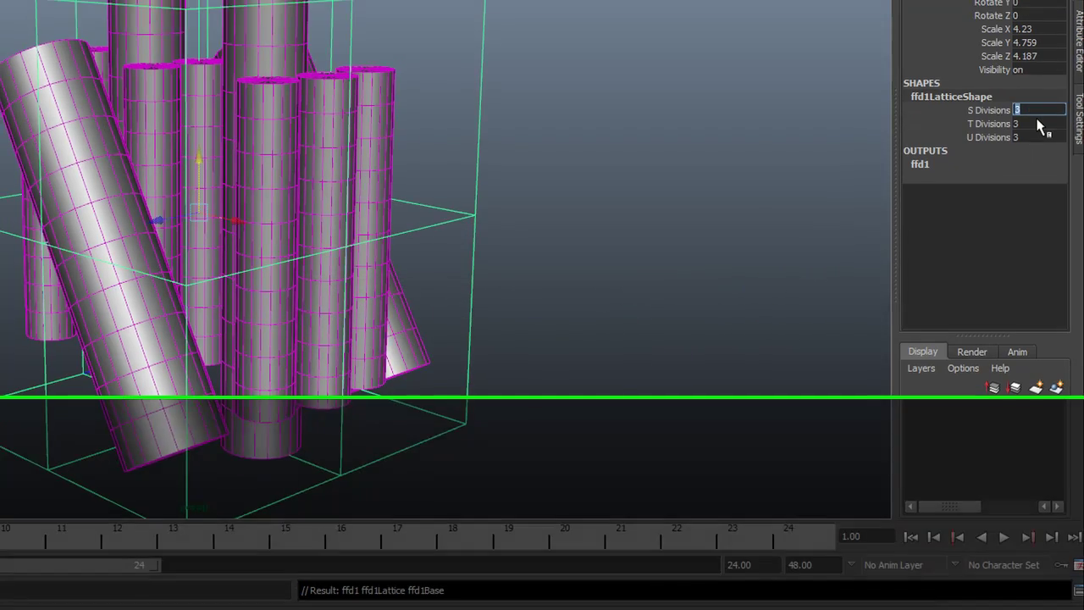
type("2")
key("Tab")
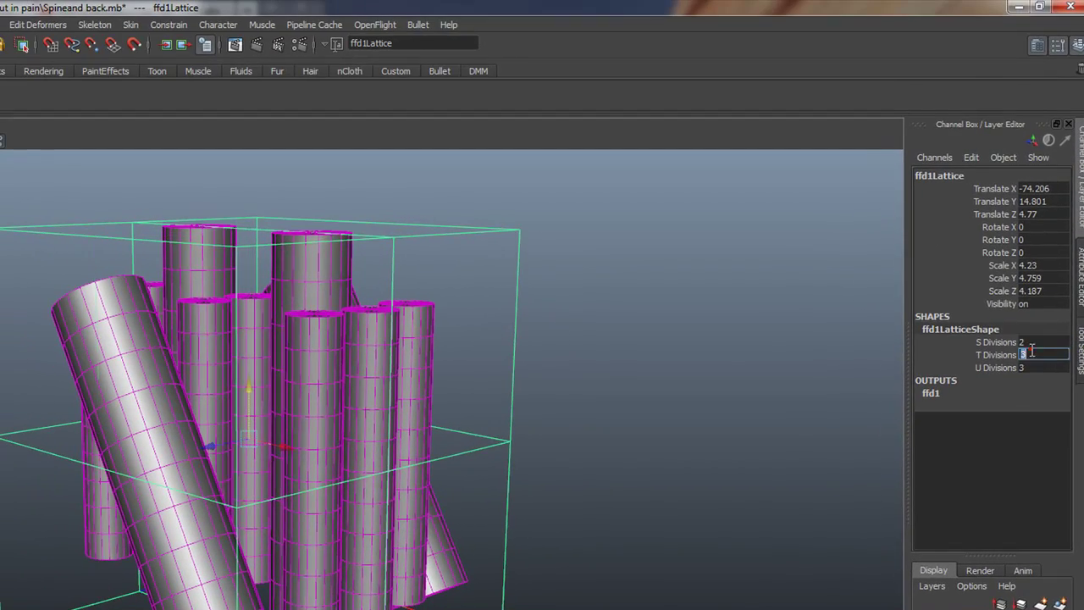
key("Tab")
type("2")
key("Return")
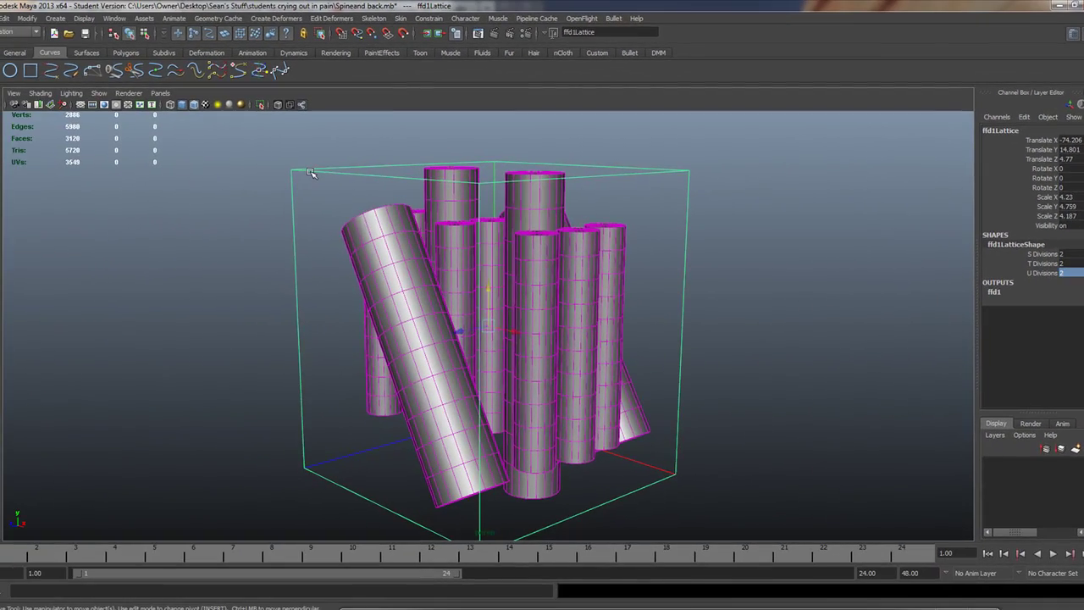
- Select the lattice's top points in Lattice Point mode and rotate them to tilt the cylinders
right_click(310, 170)
left_click(245, 136)
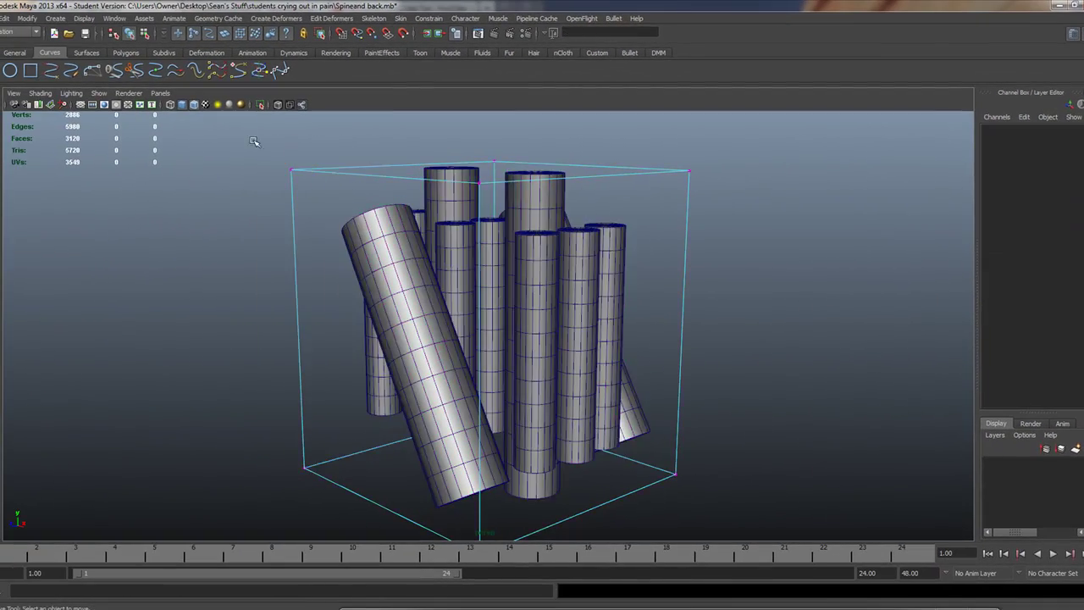
left_click_drag(801, 246, 801, 245)
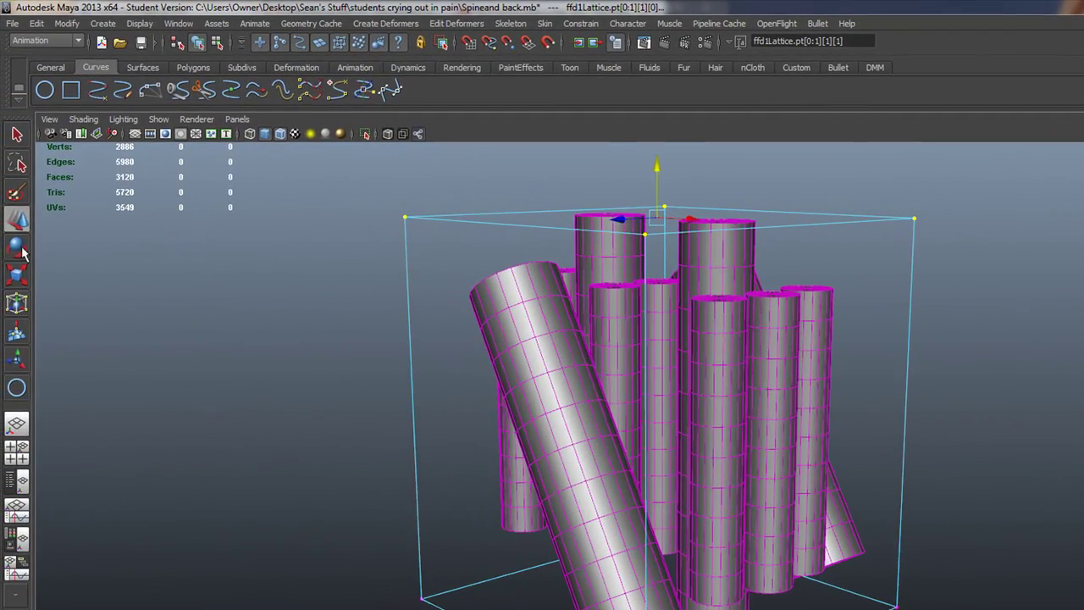
key("e")
mouse_move(636, 220)
left_mouse_down()
mouse_move(693, 221)
mouse_move(622, 234)
mouse_move(680, 240)
mouse_move(612, 249)
mouse_move(661, 261)
mouse_move(624, 278)
mouse_move(634, 283)
left_mouse_up()
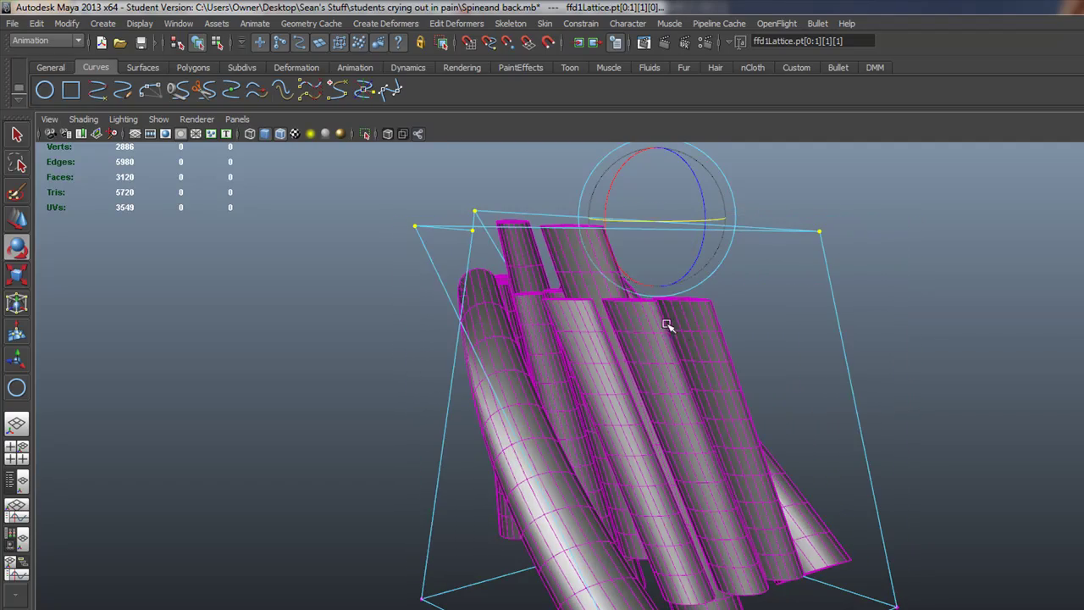
mouse_move(685, 332)
left_mouse_down("alt")
mouse_move(585, 331)
mouse_move(609, 329)
left_mouse_up("alt")
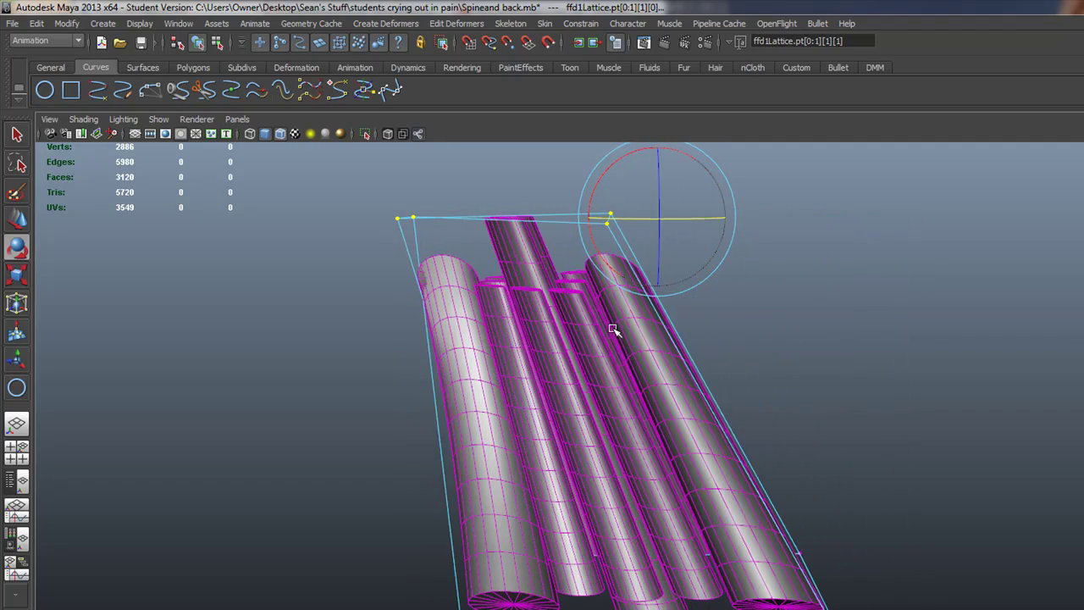
mouse_move(636, 220)
left_mouse_down("alt")
mouse_move(695, 222)
mouse_move(668, 222)
mouse_move(697, 234)
mouse_move(666, 242)
mouse_move(658, 262)
mouse_move(713, 260)
mouse_move(665, 281)
mouse_move(729, 302)
left_mouse_up("alt")
- Undo the steep tilt and re-tilt the lattice top gradually to bend the pistons
key("ctrl+z")
left_click_drag(712, 187, 725, 193)
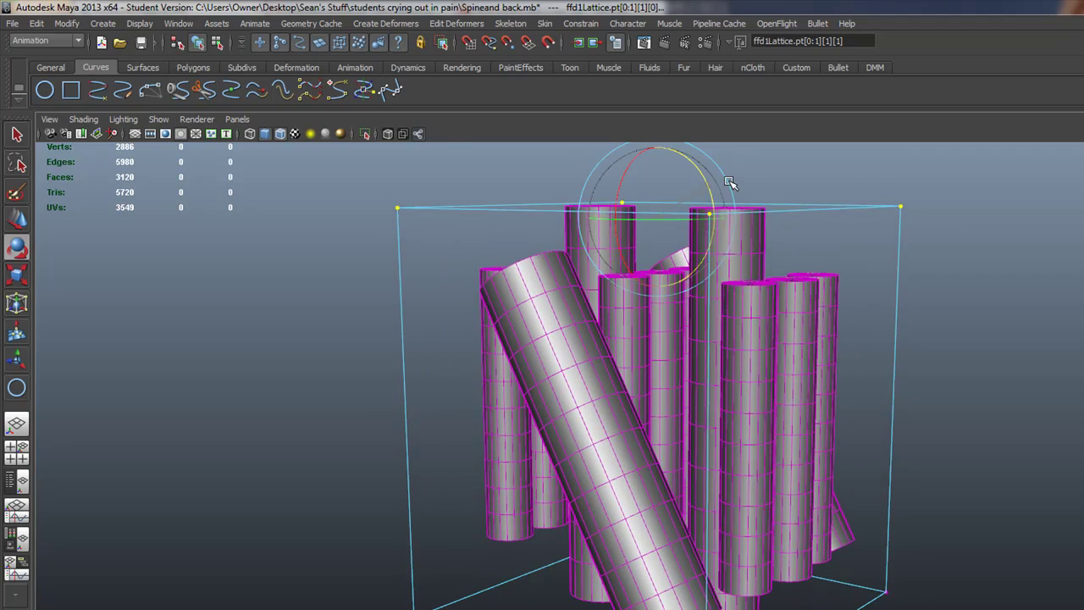
mouse_move(724, 193)
left_mouse_down()
mouse_move(729, 178)
mouse_move(739, 206)
mouse_move(735, 176)
left_mouse_up()
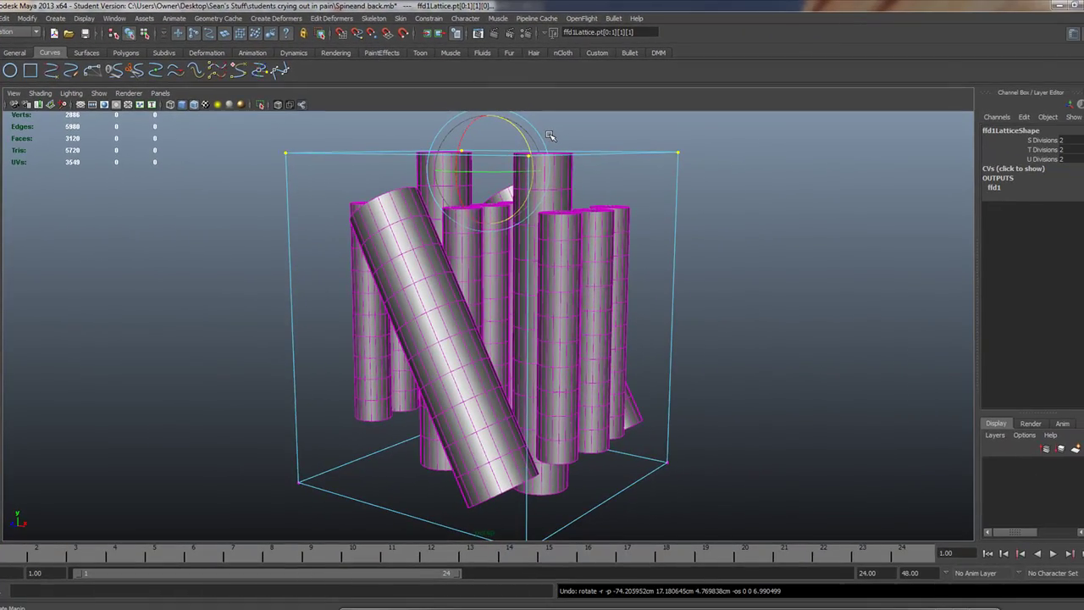
left_click_drag(550, 136, 549, 136)
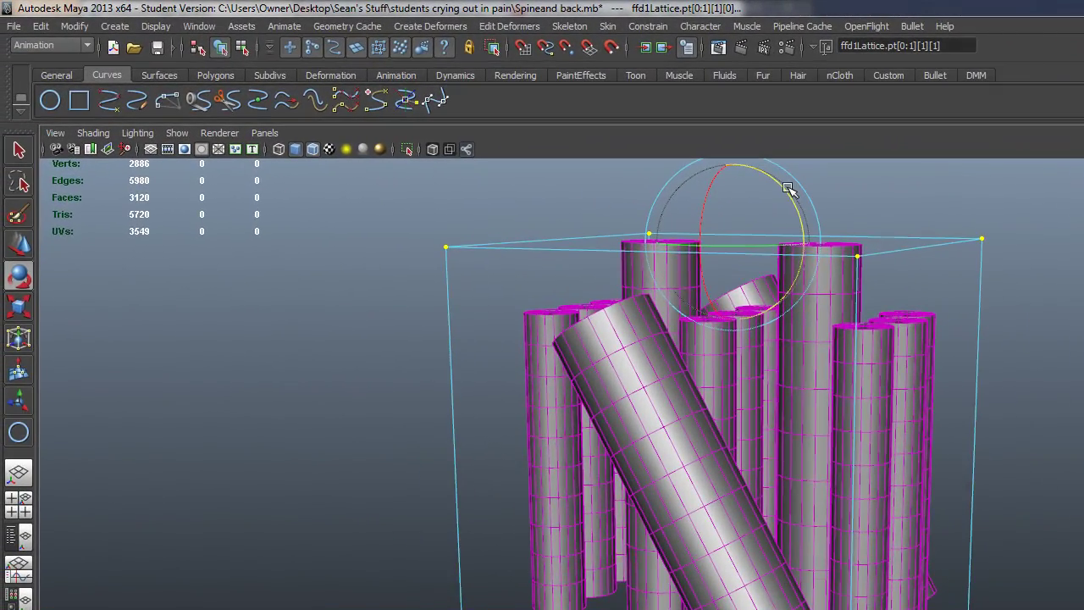
left_click_drag(790, 189, 787, 210)
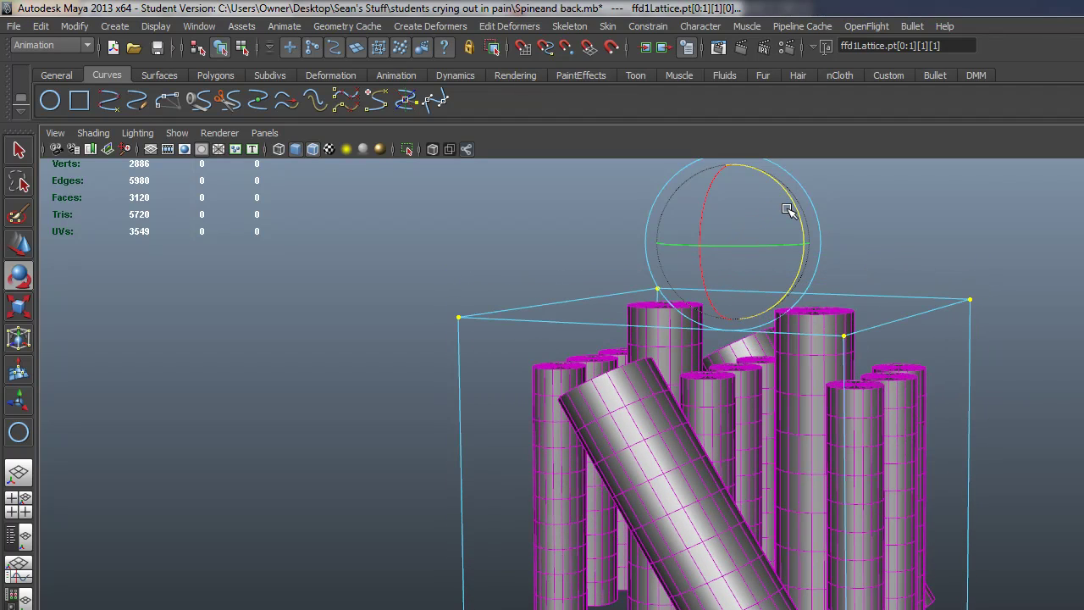
left_click_drag(787, 210, 801, 310)
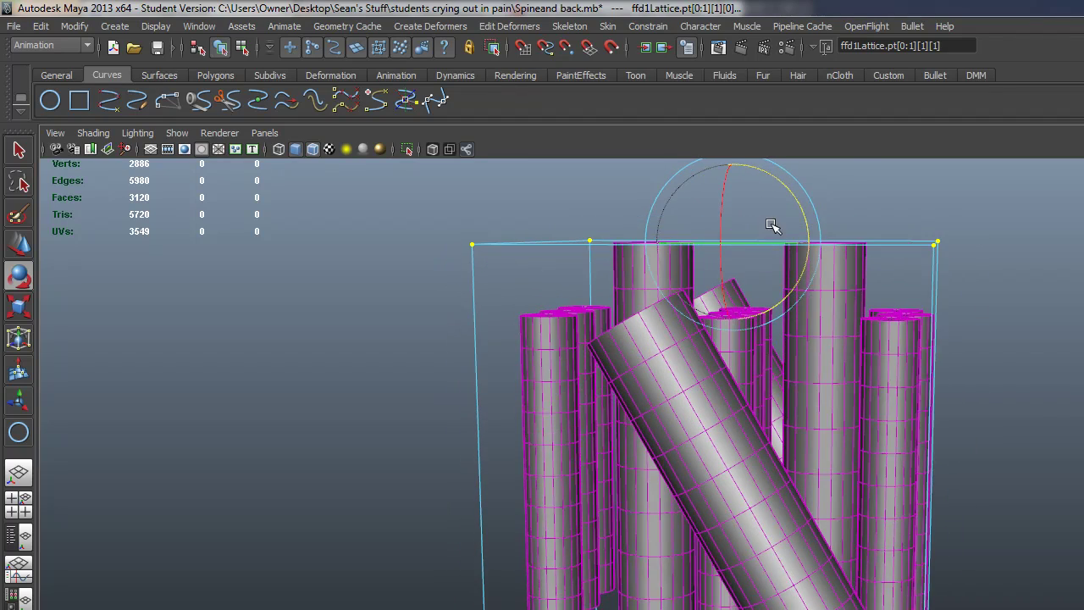
mouse_move(796, 246)
left_mouse_down("alt")
mouse_move(796, 289)
mouse_move(778, 279)
left_mouse_up("alt")
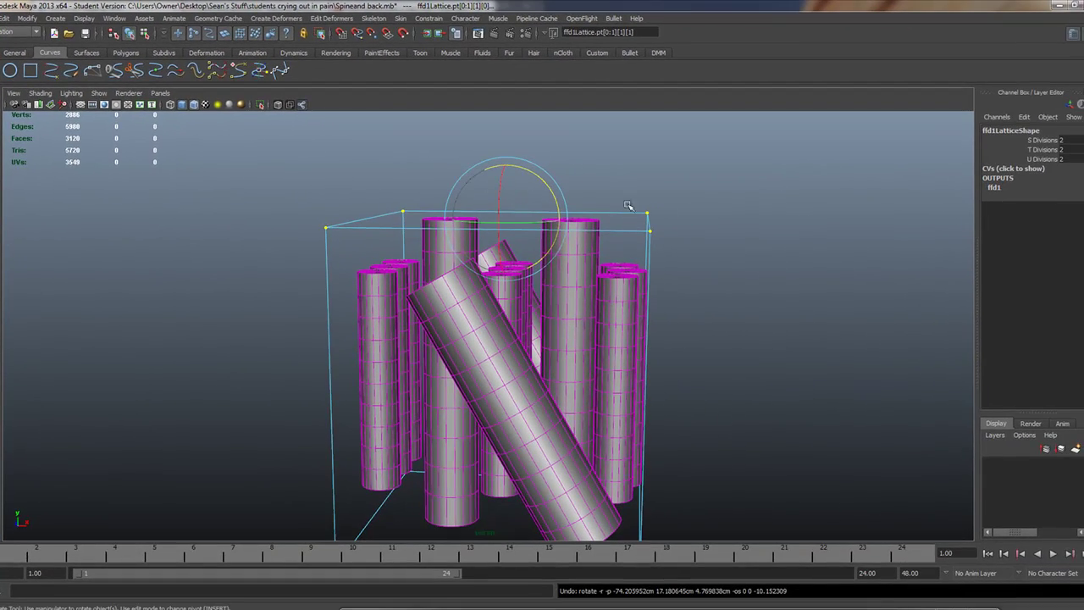
- Reselect the right-side top lattice points and turn off Reflection in the tool settings
left_click_drag(714, 265, 703, 241)
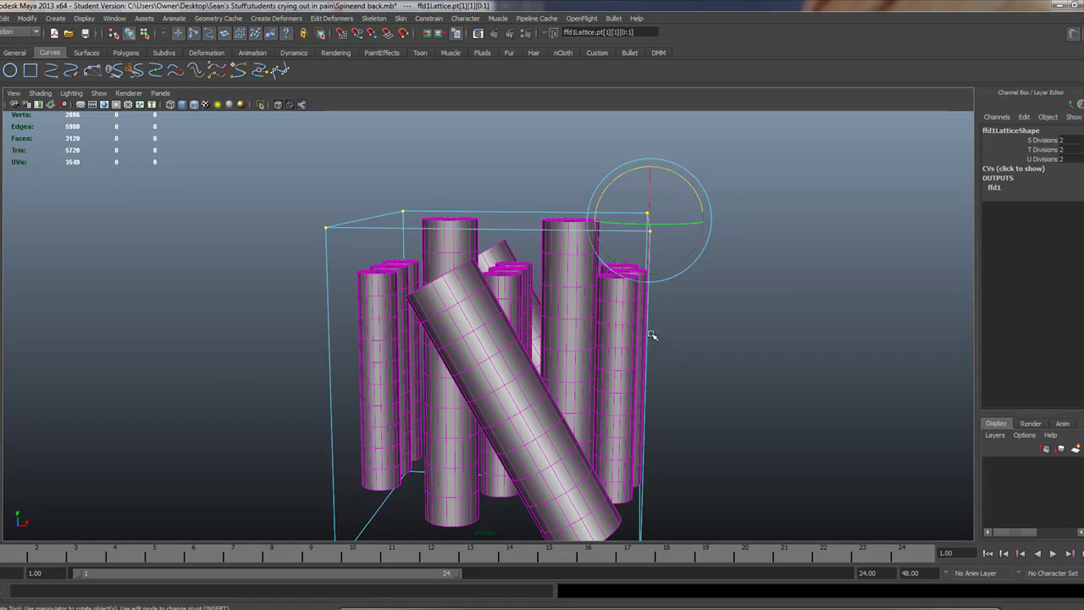
left_click(363, 167)
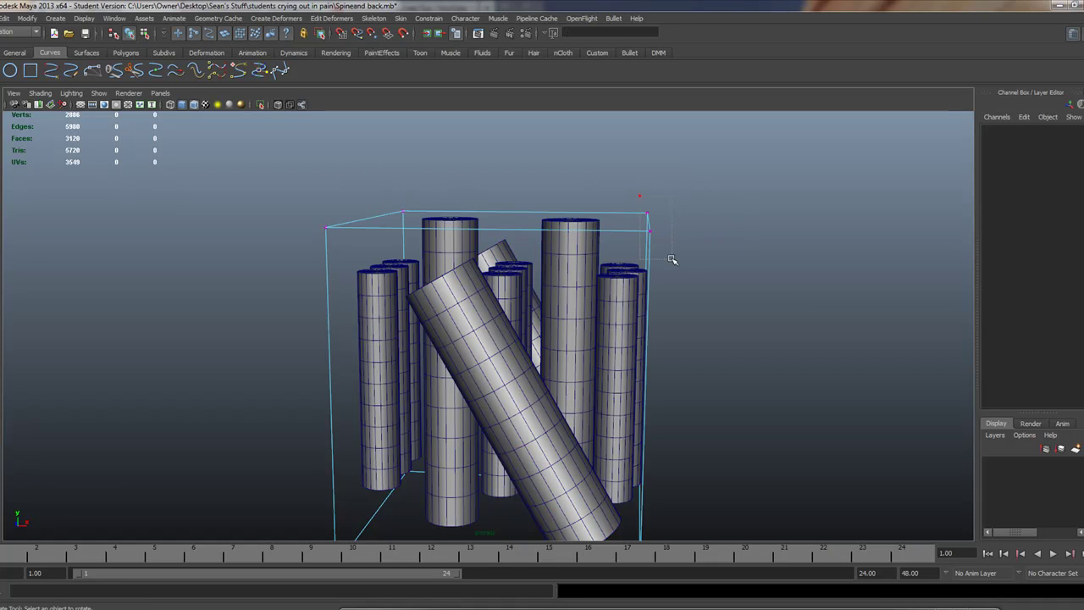
left_click_drag(639, 196, 672, 260)
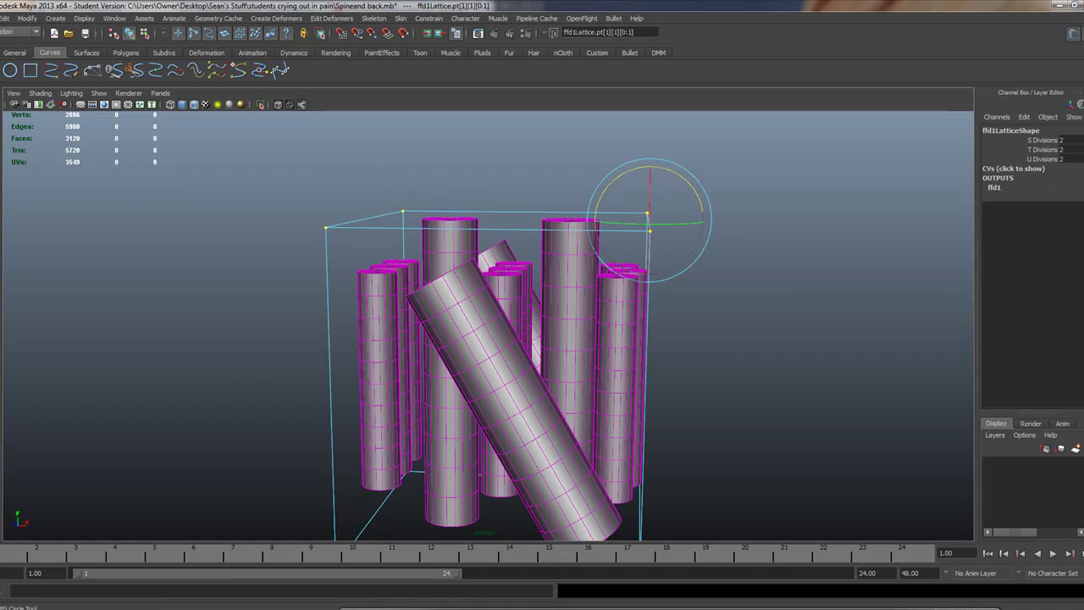
key("ctrl+shift+t")
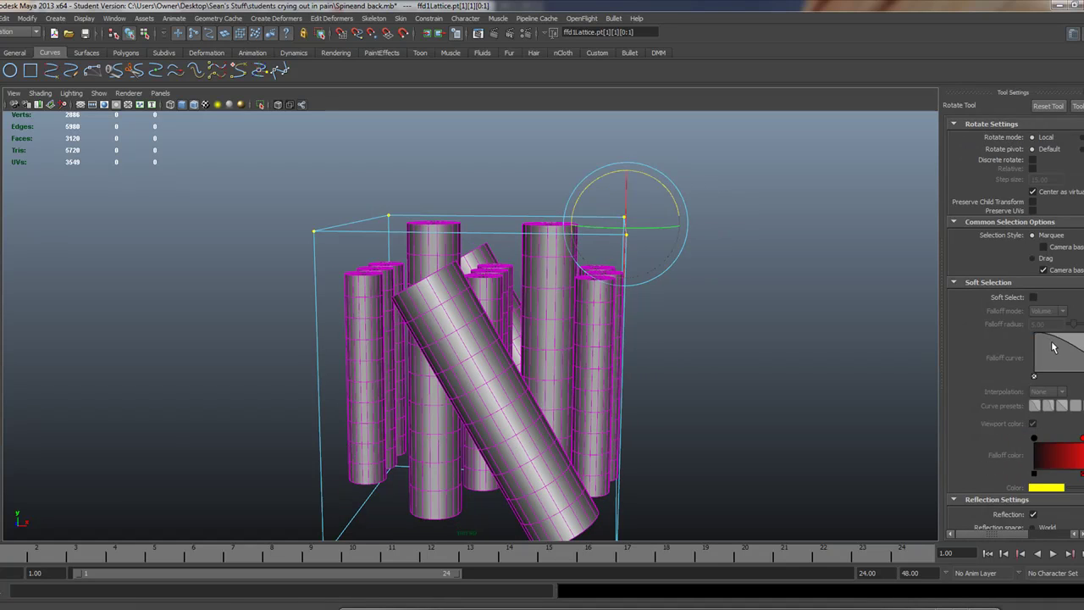
left_click(1033, 406)
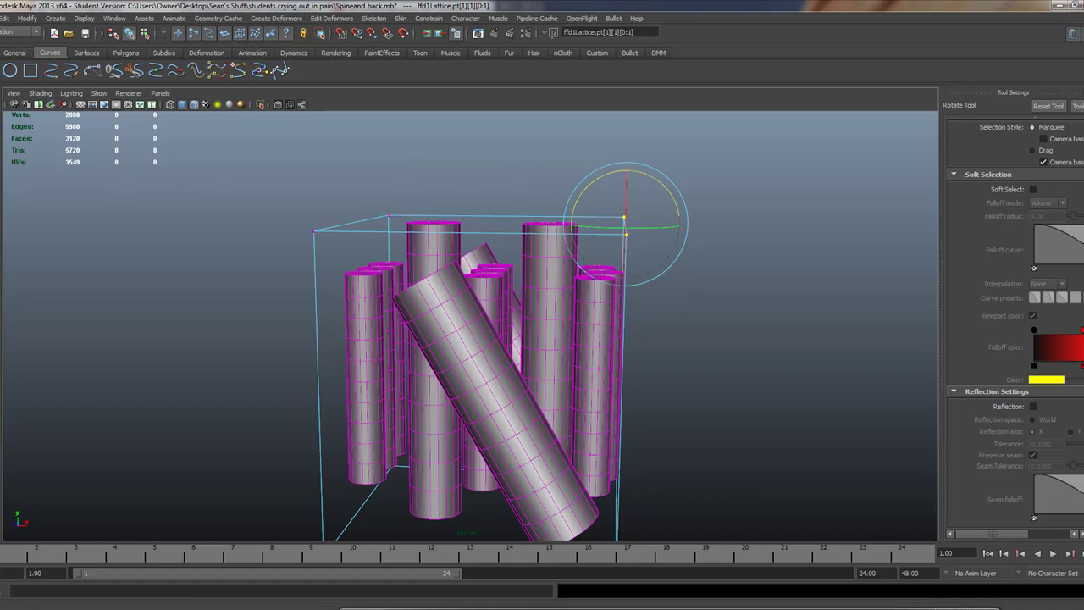
- Lower the right top lattice corner, then try lowering the left points and undo it
key("w")
mouse_move(625, 185)
left_mouse_down()
mouse_move(636, 266)
mouse_move(622, 193)
left_mouse_up()
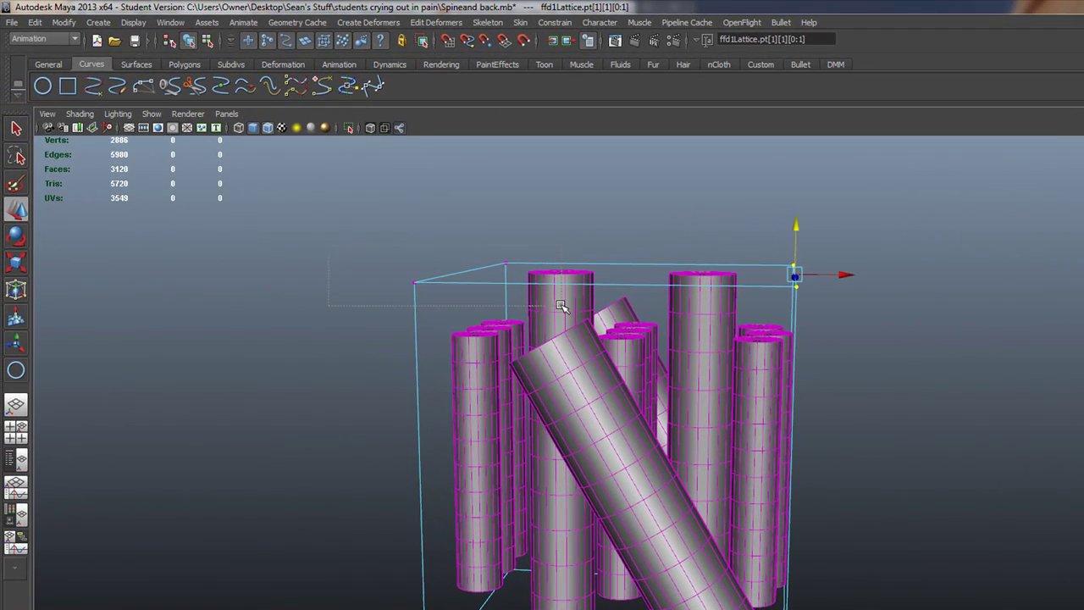
left_click_drag(560, 306, 533, 286)
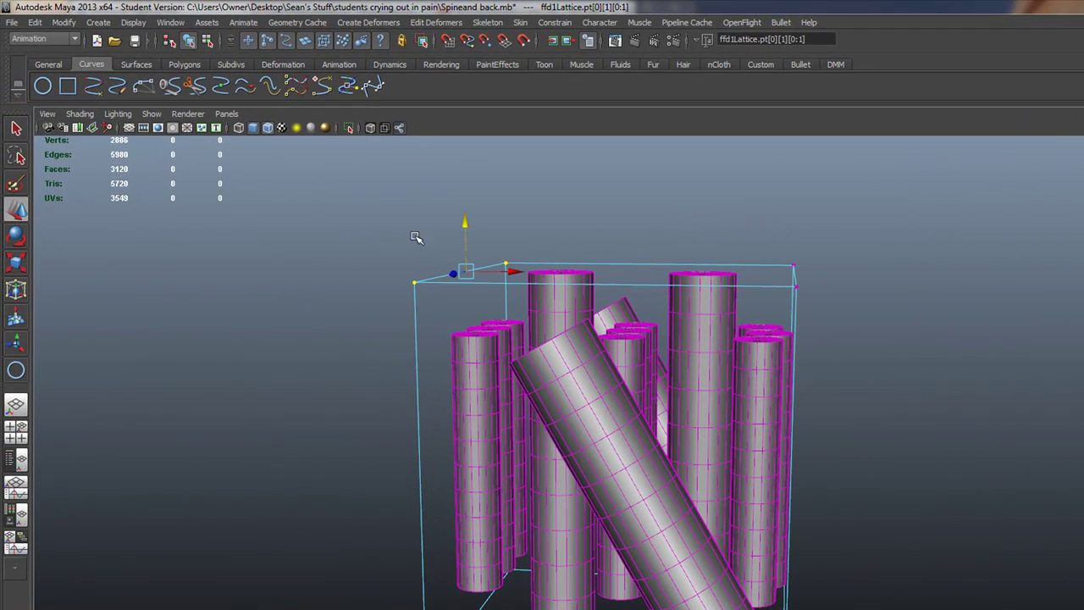
left_click_drag(463, 220, 473, 312)
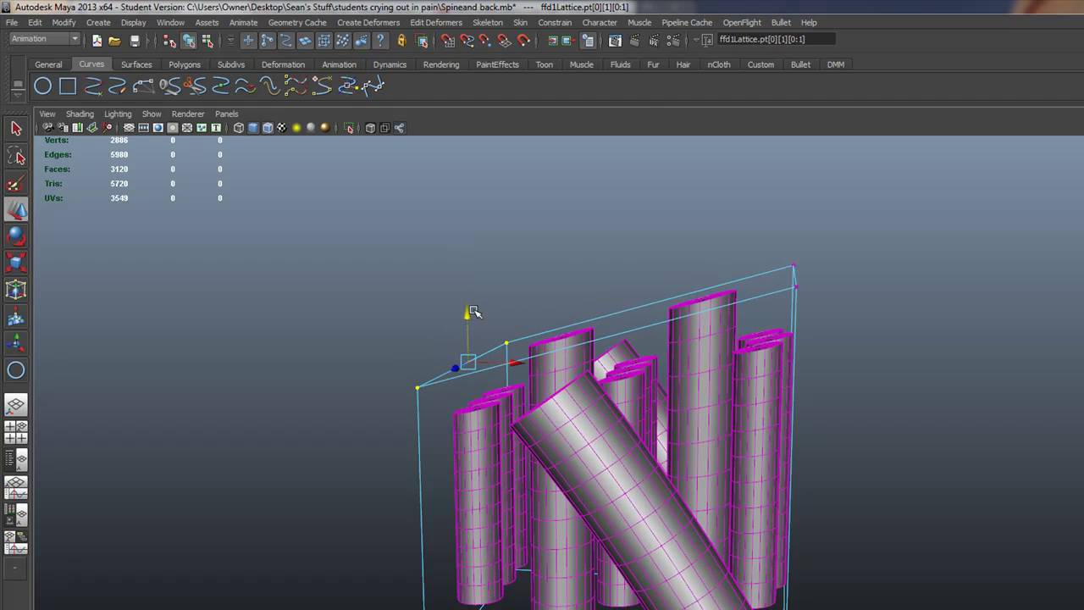
key("ctrl+z")
- Select all top lattice points and rotate them to tilt the lattice top
left_click_drag(1008, 311, 1008, 310)
left_click(15, 237)
mouse_move(671, 230)
left_mouse_down()
mouse_move(680, 251)
mouse_move(662, 263)
mouse_move(634, 247)
left_mouse_up()
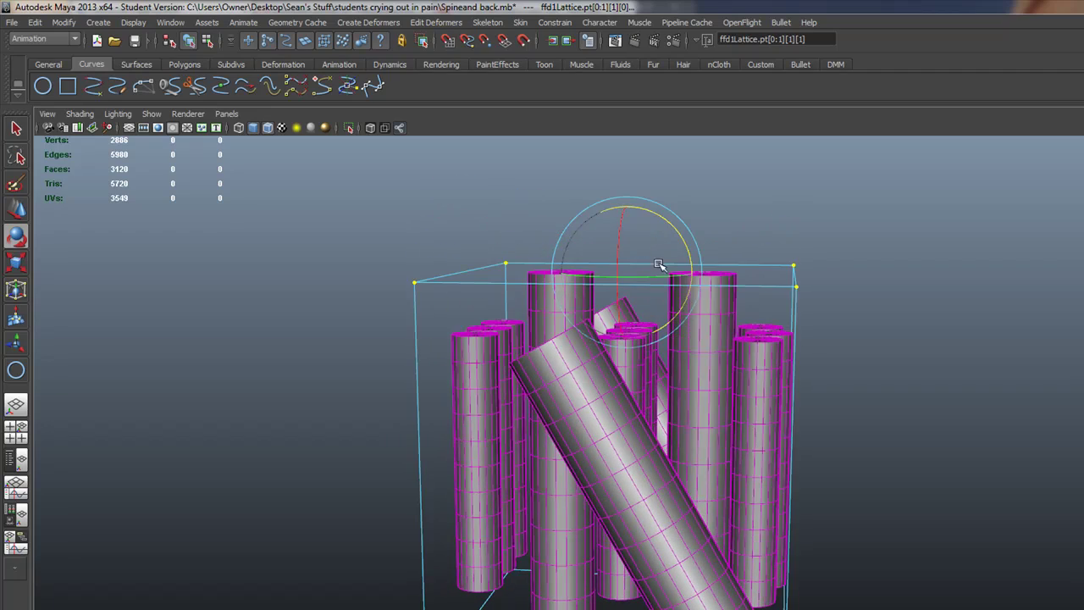
left_click_drag(634, 246, 683, 334, "alt")
scroll(851, 320, "down", 5)
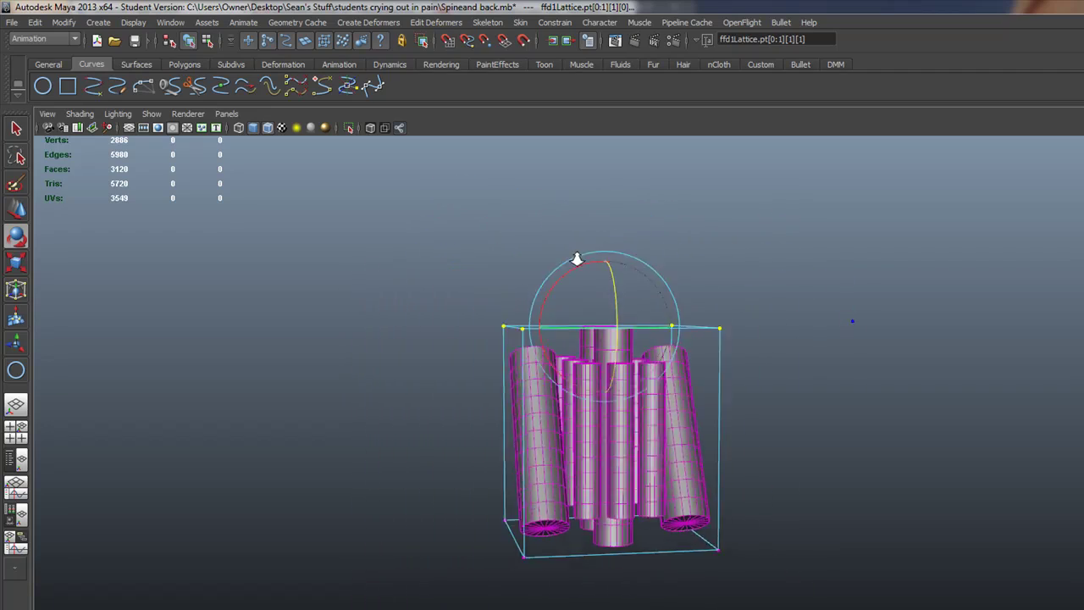
left_click_drag(852, 320, 641, 292, "alt")
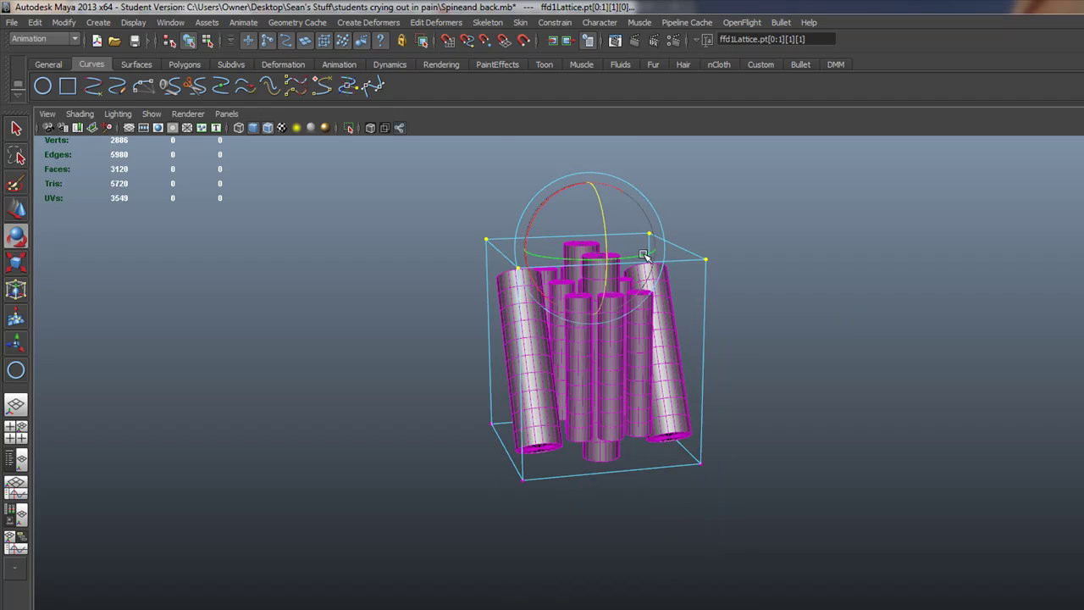
- Twist the lattice top back and forth to bend the pistons
left_click_drag(643, 254, 587, 271)
left_click_drag(666, 305, 672, 328, "alt")
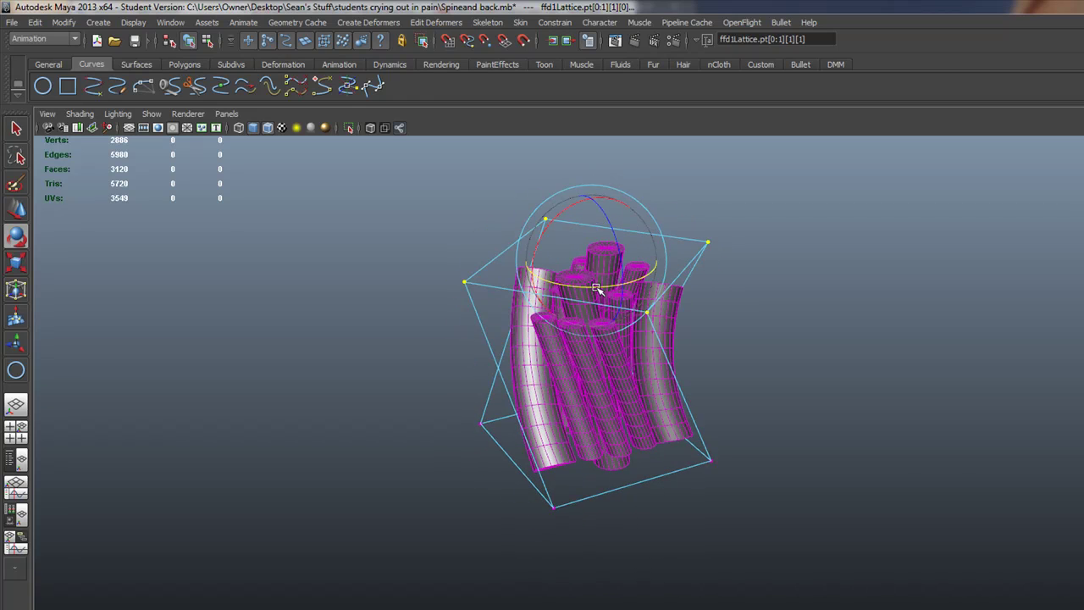
left_click_drag(596, 289, 667, 277)
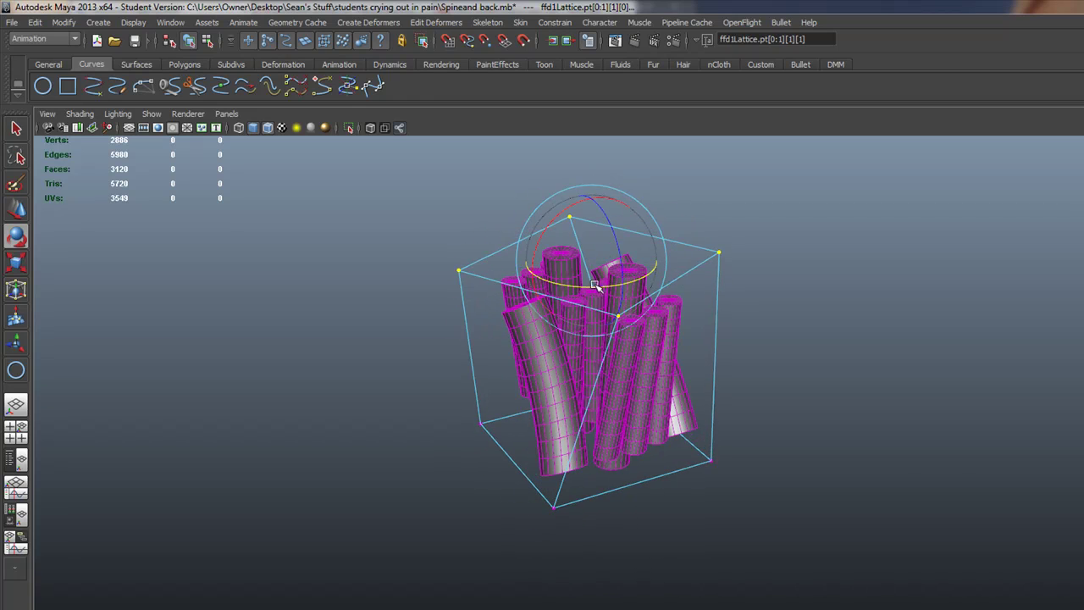
mouse_move(589, 284)
left_mouse_down()
mouse_move(544, 273)
mouse_move(684, 332)
mouse_move(528, 271)
left_mouse_up()
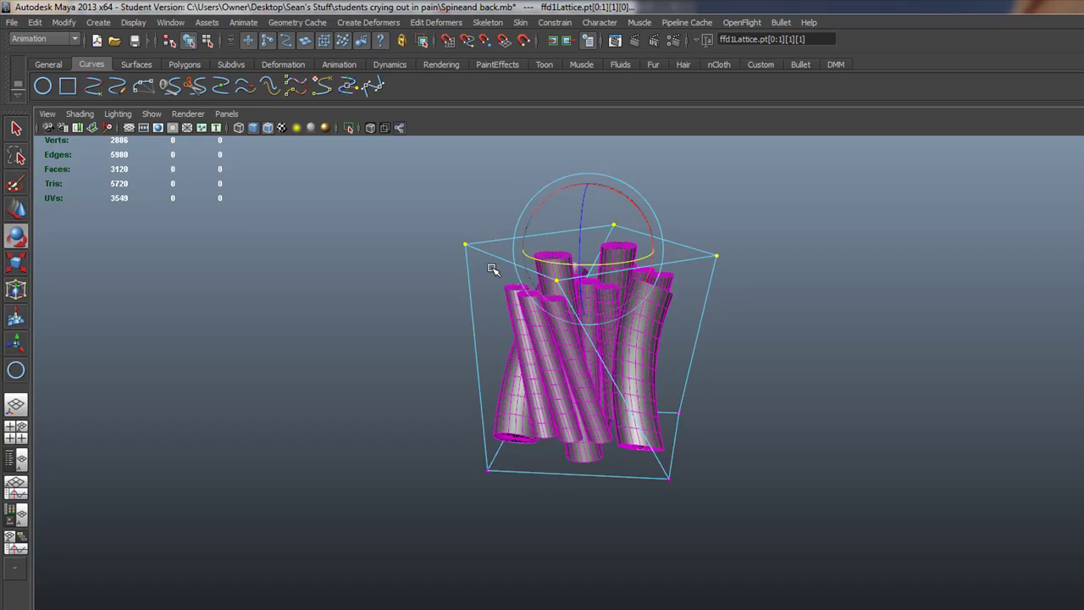
- Pull the camera back to the robot head and switch to the four-view layout
middle_click_drag(751, 364, 889, 193, "alt")
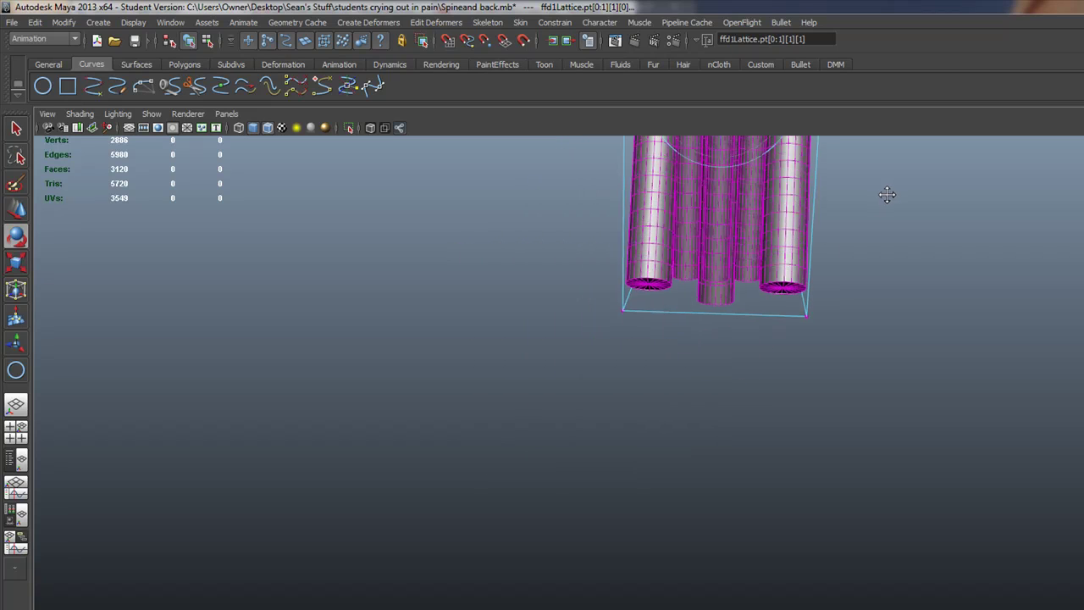
right_click_drag(889, 194, 788, 235, "alt")
middle_click_drag(728, 406, 702, 186, "alt")
key("e")
right_click_drag(702, 186, 653, 382, "alt")
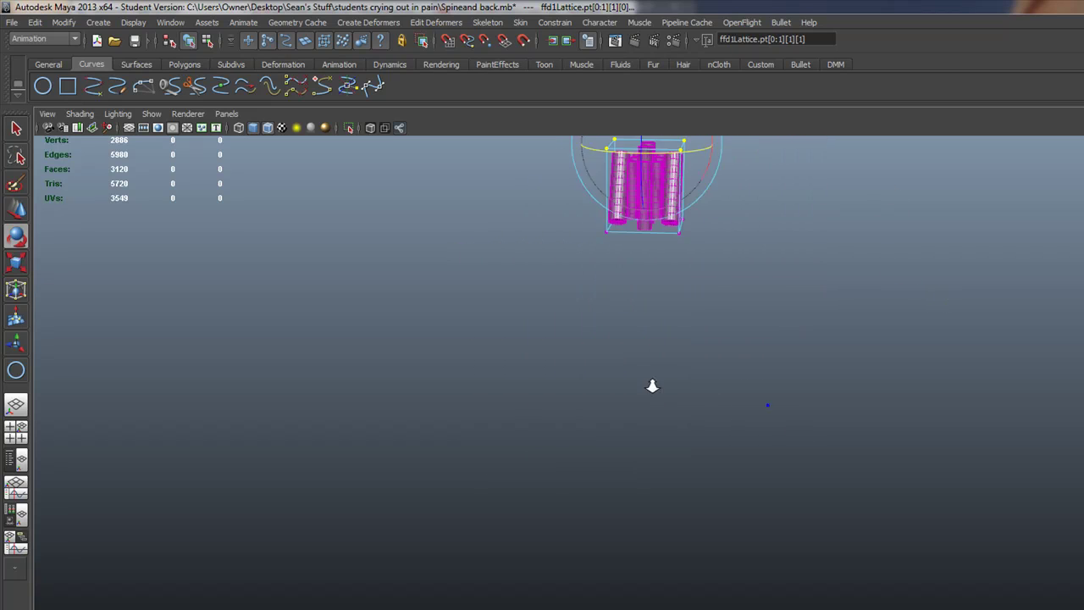
mouse_move(682, 440)
right_mouse_down("alt")
mouse_move(694, 452)
mouse_move(346, 344)
mouse_move(513, 381)
right_mouse_up("alt")
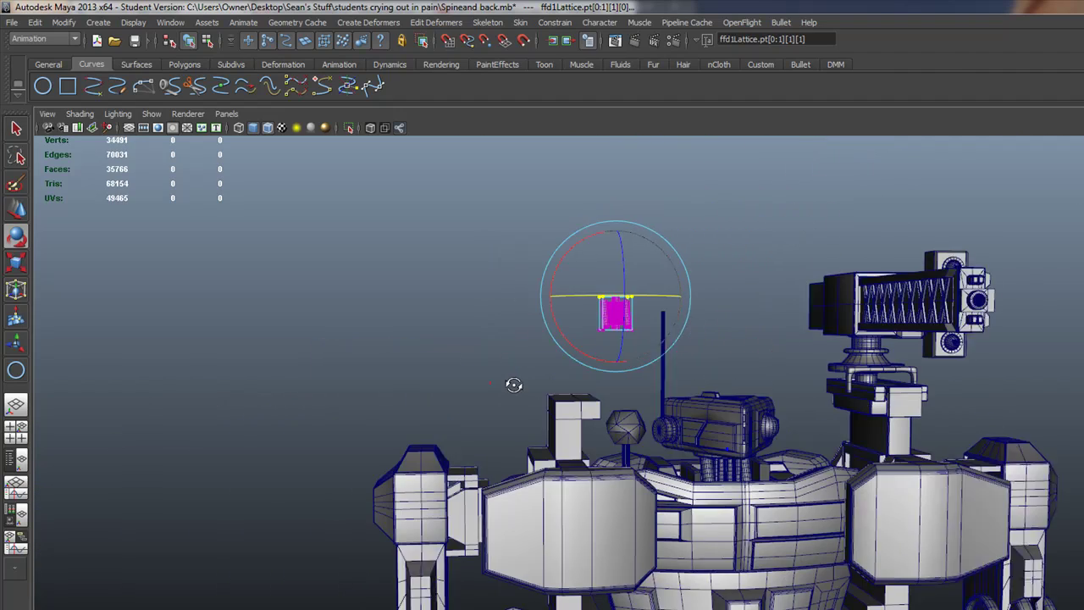
left_click_drag(513, 381, 634, 432, "alt")
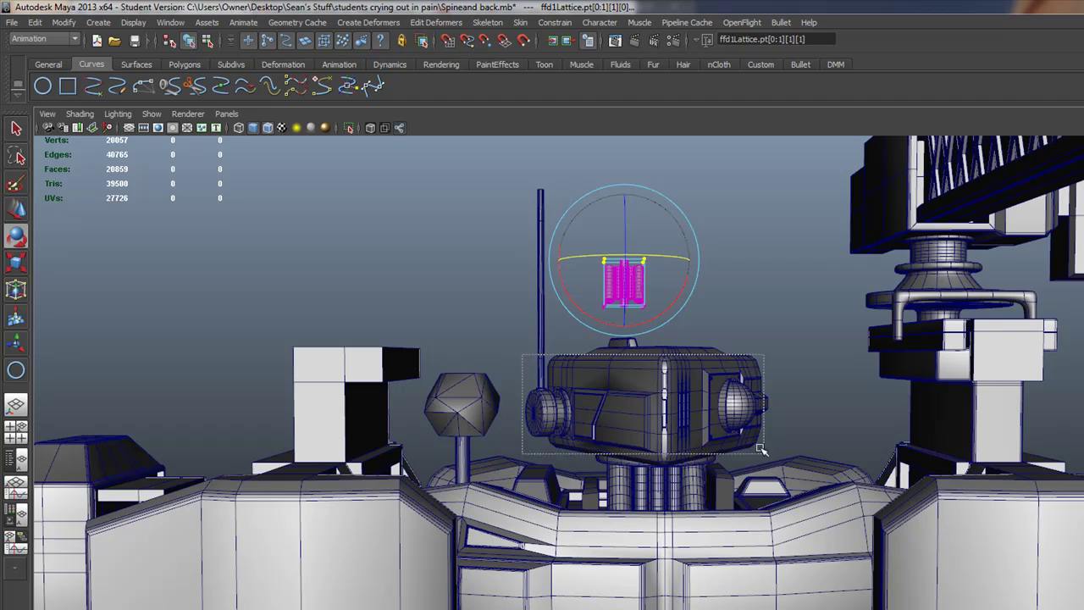
left_click(630, 323)
left_click(399, 228)
key("space")
key("space")
mouse_move(621, 347)
middle_mouse_down("alt")
mouse_move(604, 406)
mouse_move(634, 496)
middle_mouse_up("alt")
scroll(500, 441, "down", 3)
scroll(652, 339, "down", 2)
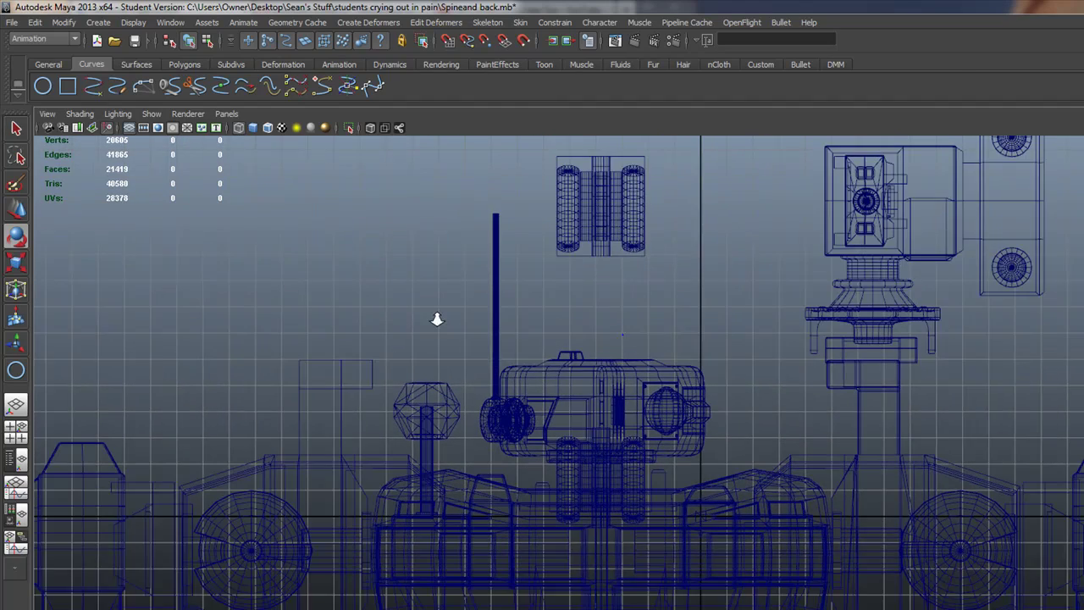
- Hide the ffd1 lattice with its pistons and marquee-select the whole robot head
left_click_drag(741, 277, 742, 277)
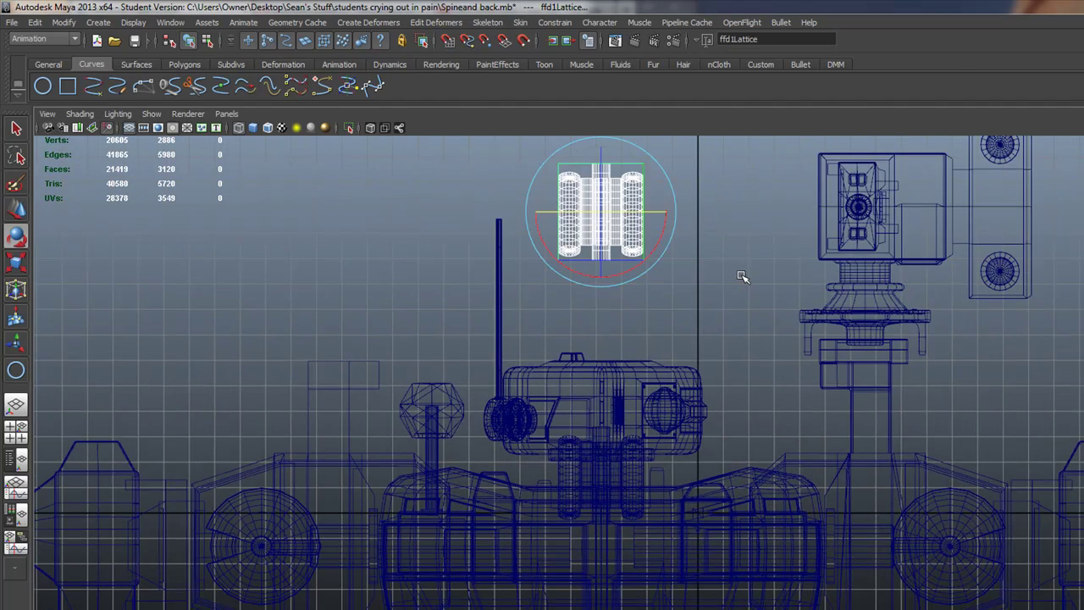
key("Delete")
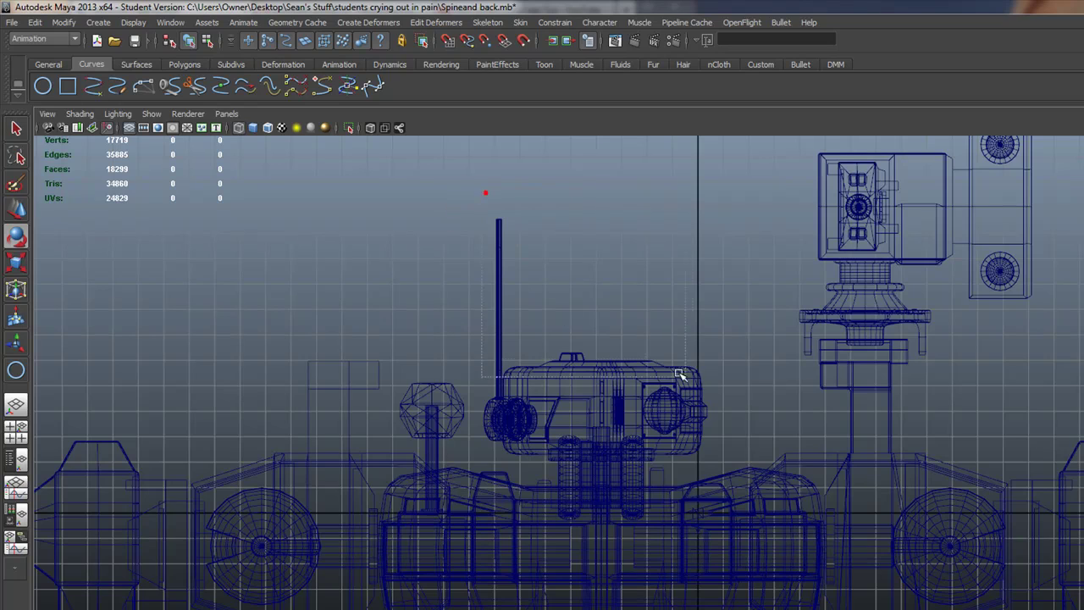
left_click_drag(483, 193, 742, 465)
- Duplicate the robot head and move the copy up along Y
key("ctrl+d")
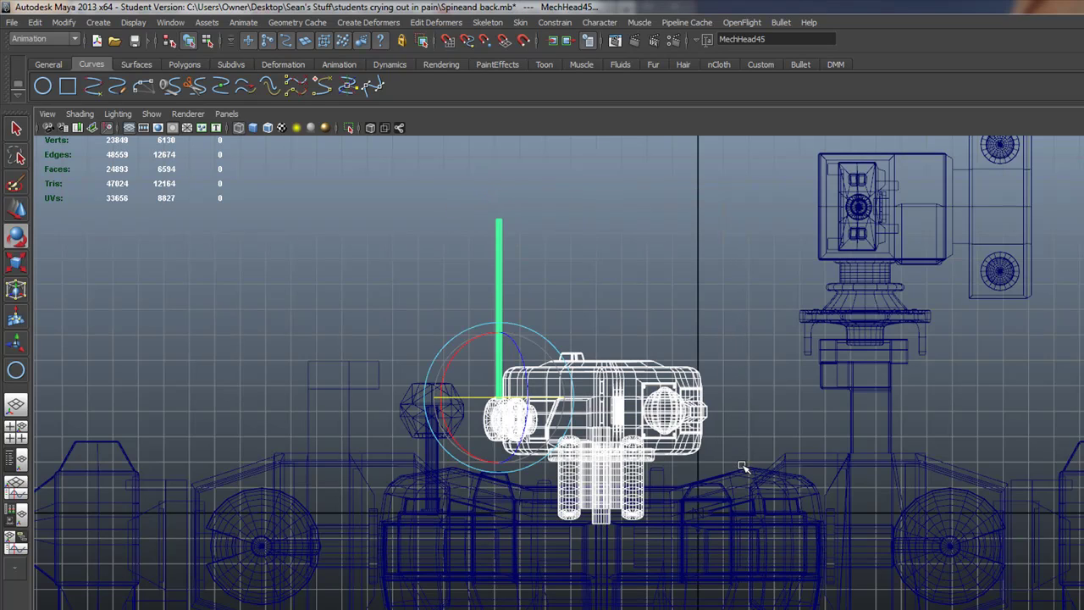
key("w")
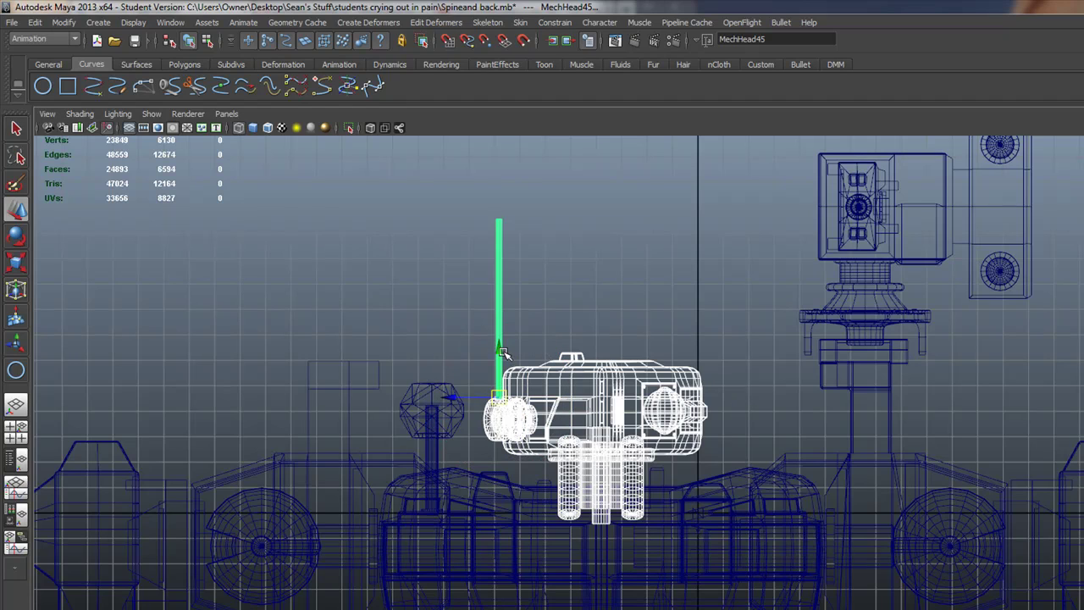
left_click_drag(502, 352, 521, 15)
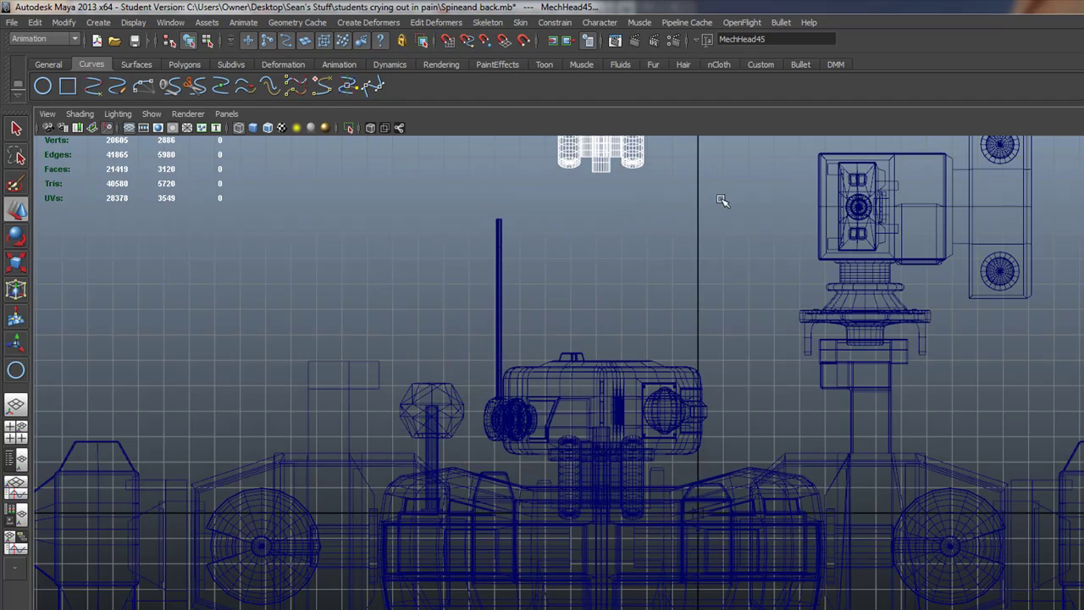
mouse_move(590, 325)
middle_mouse_down("alt")
mouse_move(622, 466)
mouse_move(621, 548)
middle_mouse_up("alt")
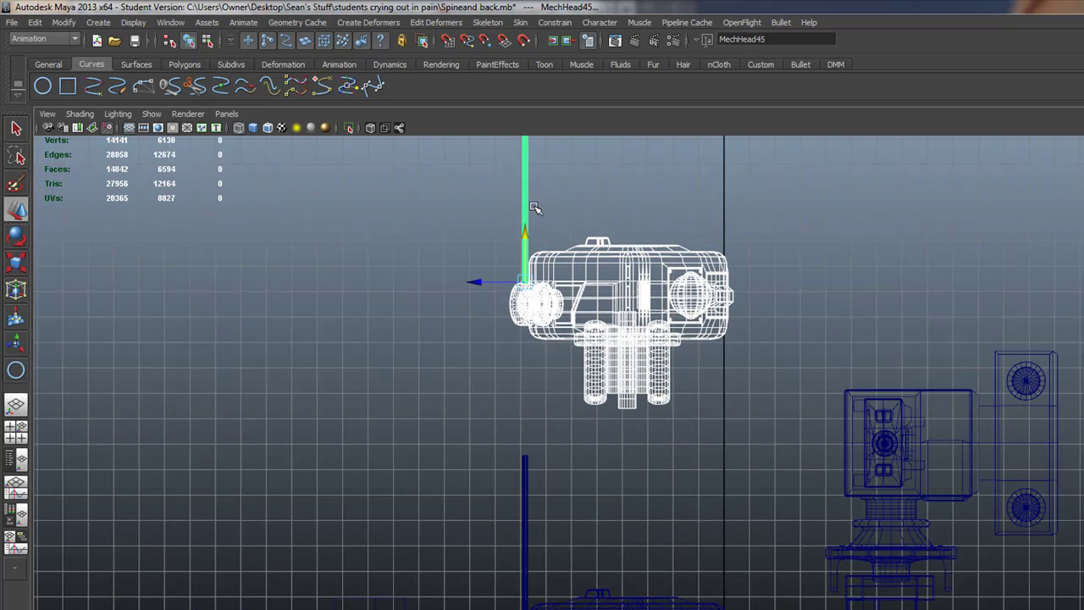
left_click_drag(523, 239, 525, 166)
- Orbit and pan the full perspective view to inspect the raised head above the torso
key("space")
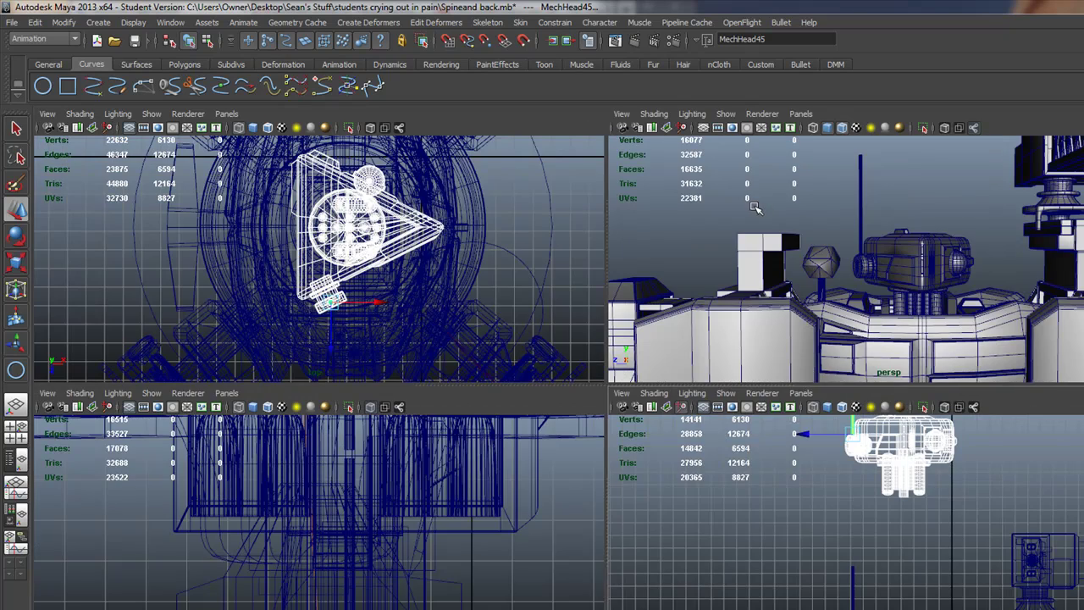
key("space")
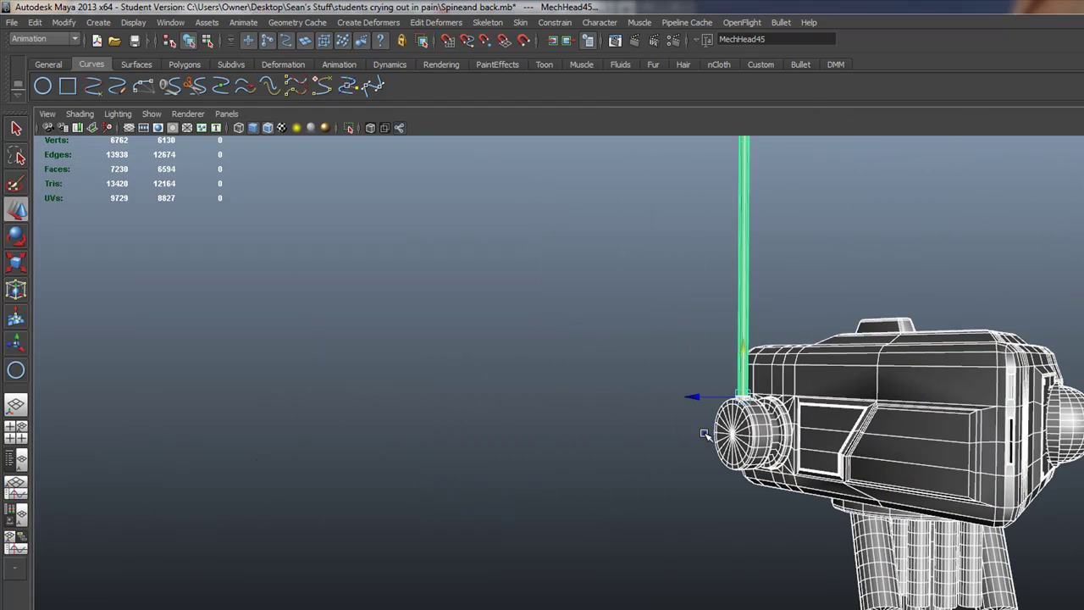
left_click_drag(718, 431, 656, 484, "alt")
scroll(725, 425, "down", 3)
left_click_drag(725, 425, 760, 422, "alt")
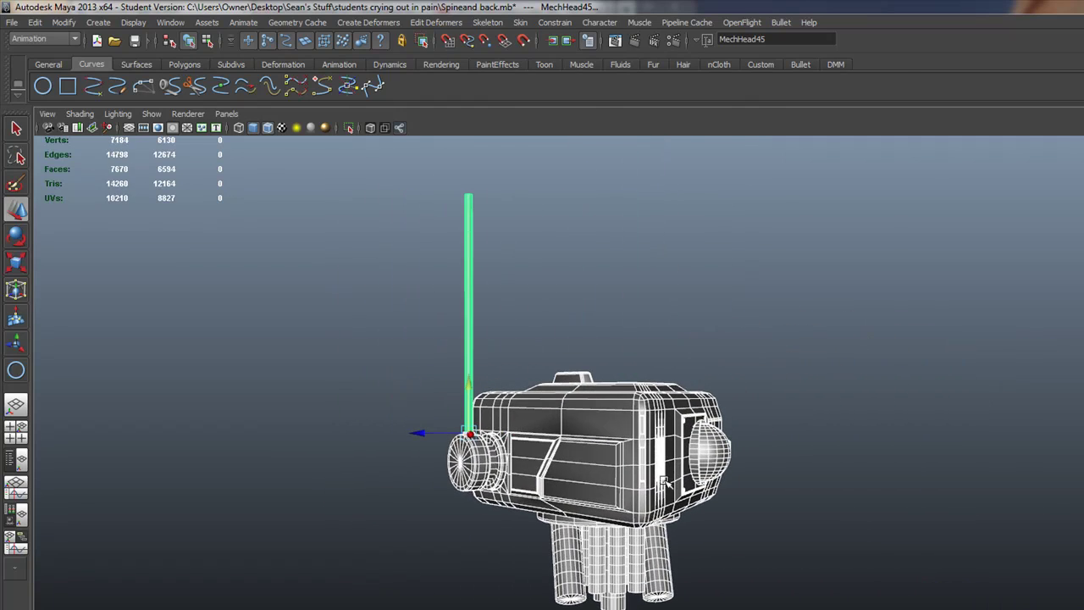
mouse_move(665, 474)
left_mouse_down("alt")
mouse_move(540, 481)
mouse_move(652, 468)
left_mouse_up("alt")
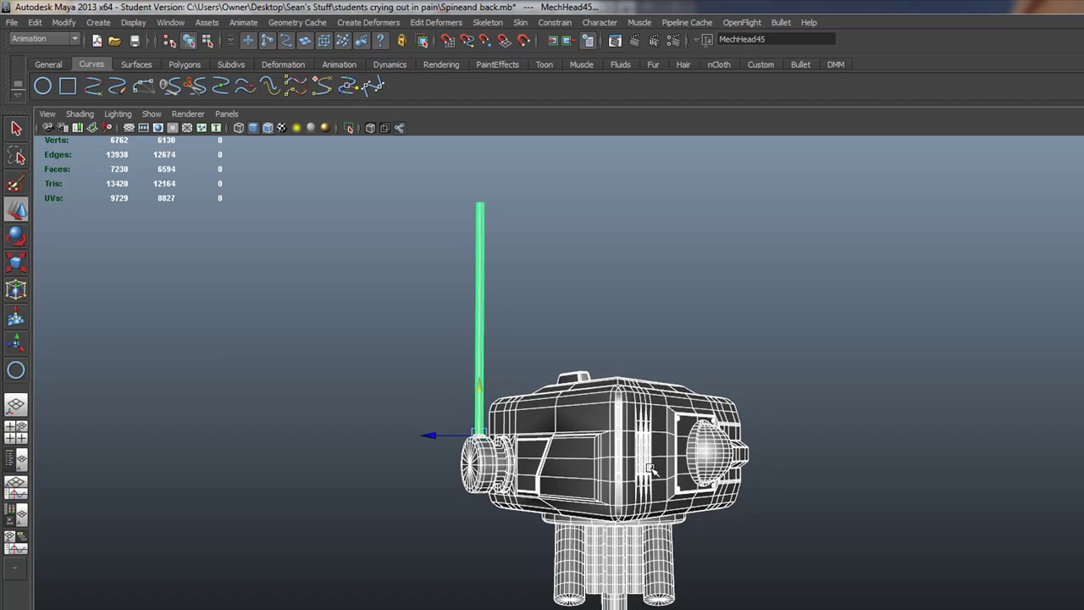
middle_click_drag(726, 490, 655, 152, "alt")
- Turn on joint display and select the neck joint joint61
left_click(158, 114)
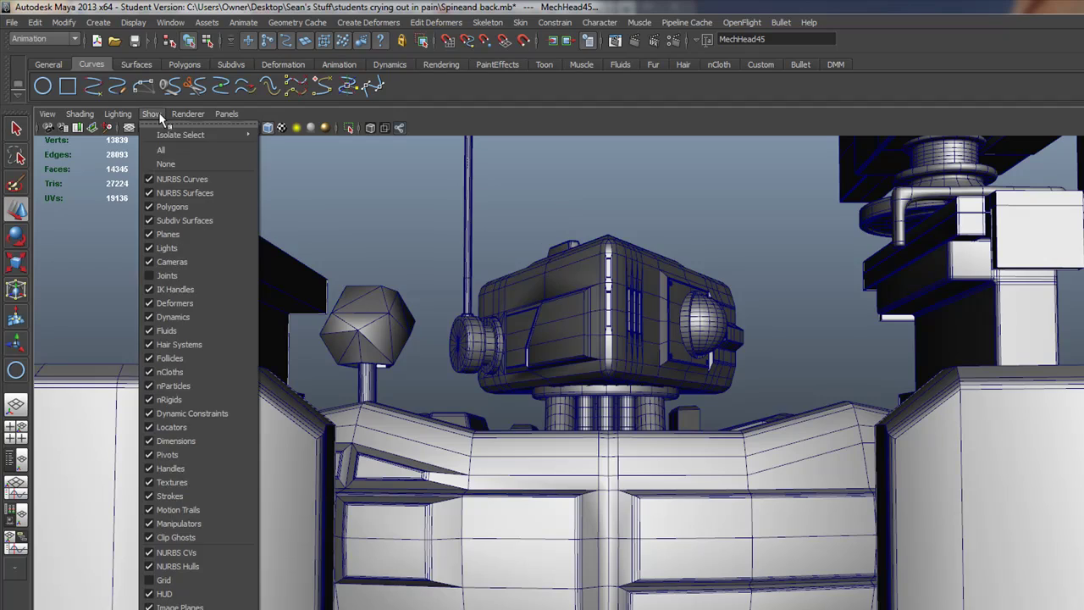
left_click(184, 275)
mouse_move(184, 273)
left_mouse_down("alt")
mouse_move(593, 377)
mouse_move(645, 455)
left_mouse_up("alt")
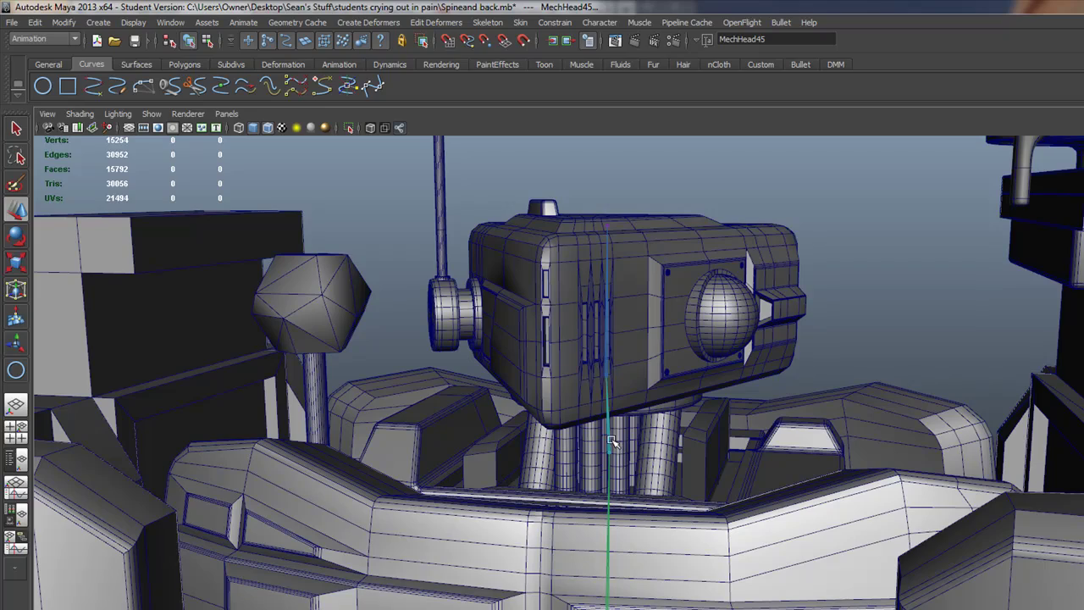
left_click(609, 442)
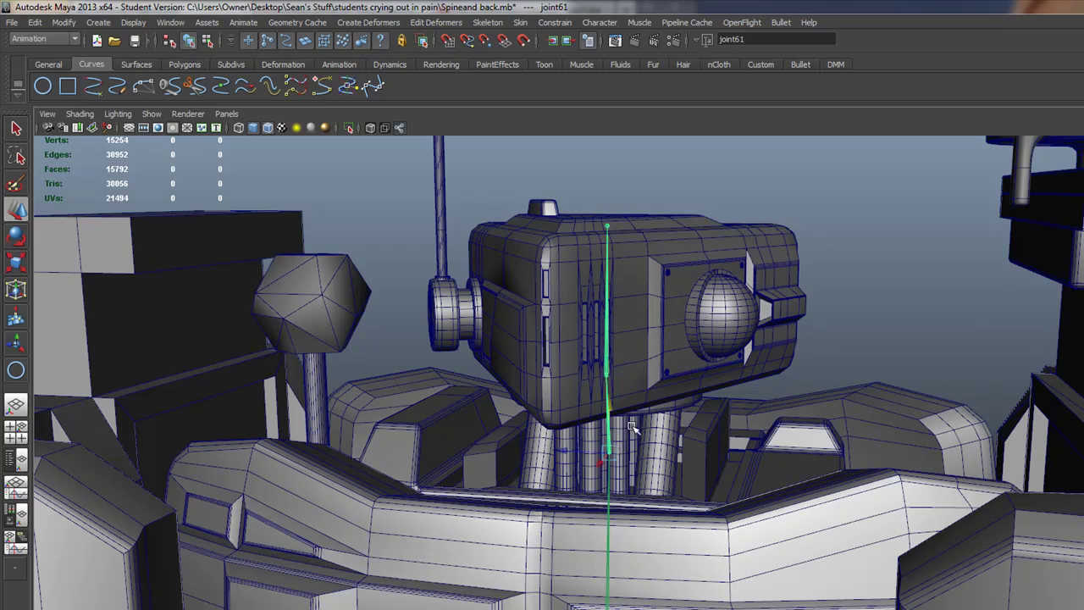
right_click_drag(630, 428, 639, 421, "alt")
mouse_move(622, 391)
left_mouse_down("alt")
mouse_move(607, 324)
mouse_move(638, 491)
left_mouse_up("alt")
mouse_move(623, 532)
left_mouse_down("alt")
mouse_move(573, 251)
mouse_move(496, 278)
mouse_move(650, 374)
mouse_move(634, 376)
left_mouse_up("alt")
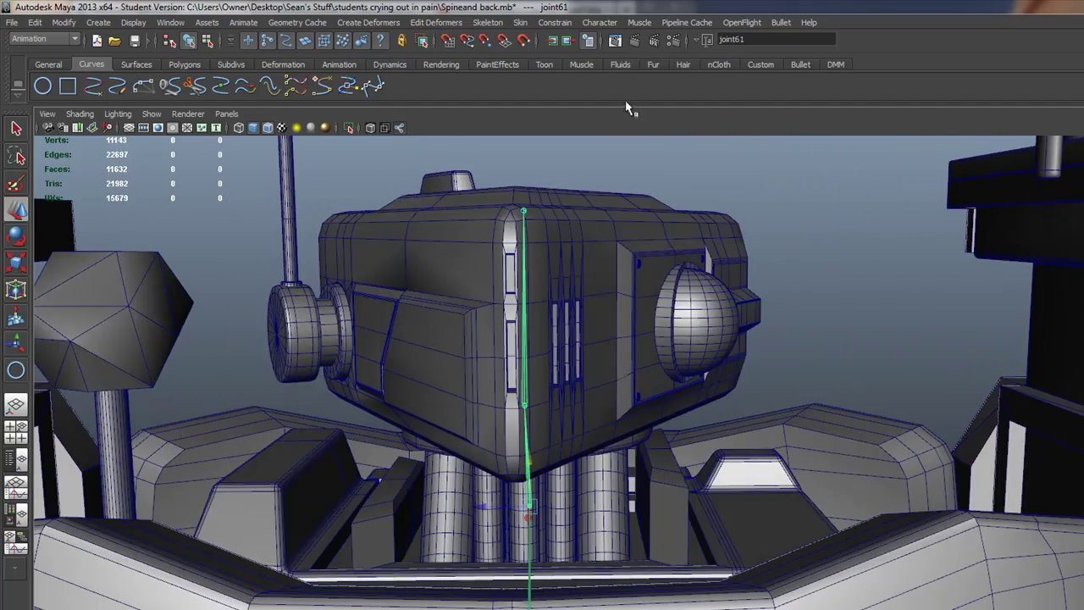
right_click_drag(605, 291, 587, 377, "alt")
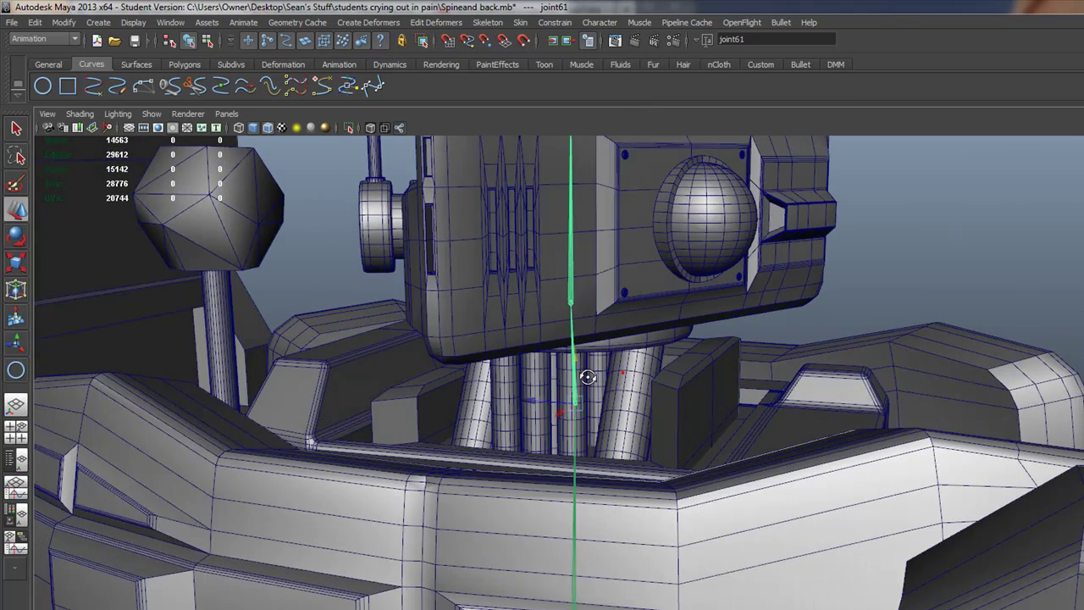
left_click_drag(588, 377, 608, 369, "alt")
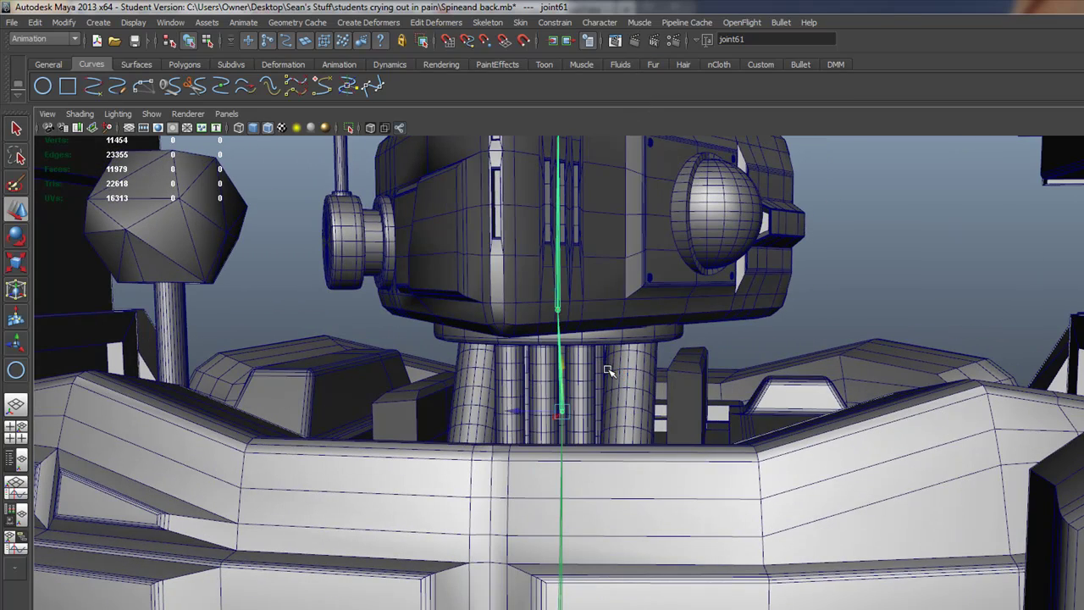
- Hide joints again and marquee-select the neck piston cylinders in the front view
left_click(151, 113)
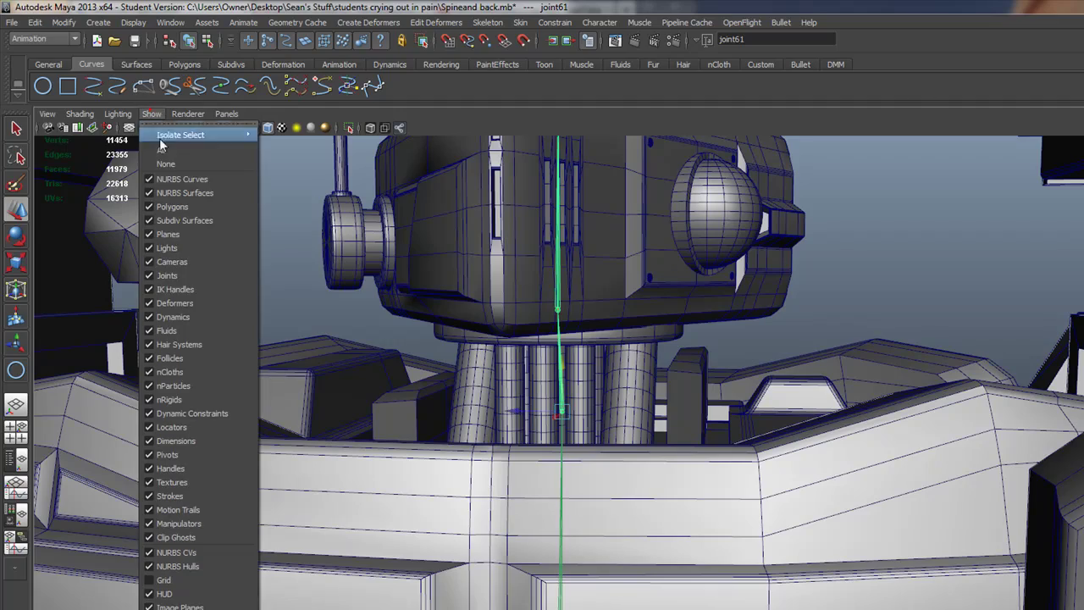
left_click(170, 276)
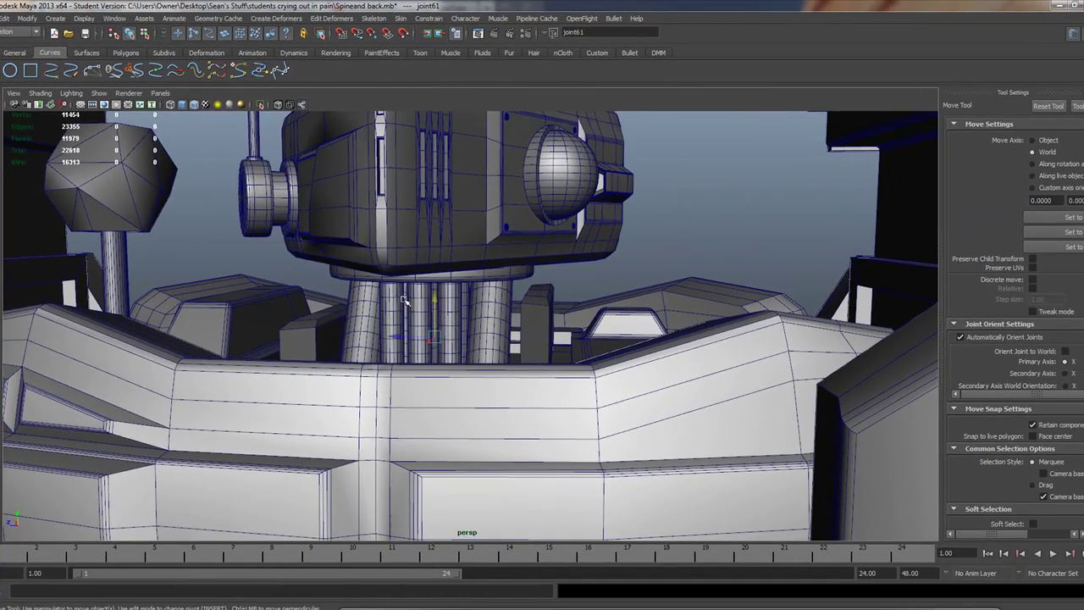
key("space")
key("space")
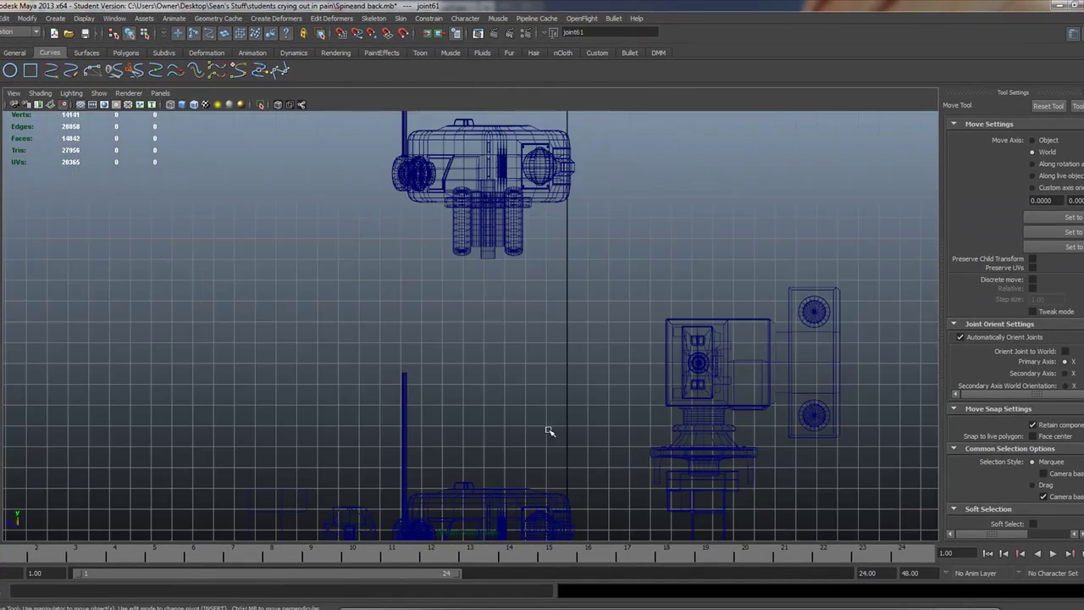
scroll(549, 432, "up", 5)
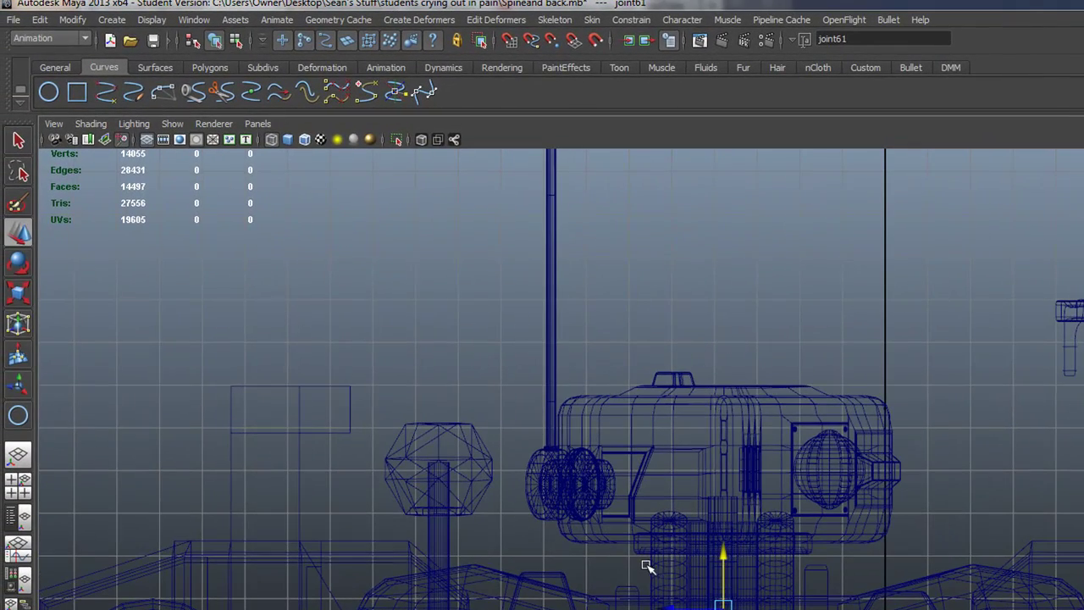
left_click_drag(643, 562, 798, 584)
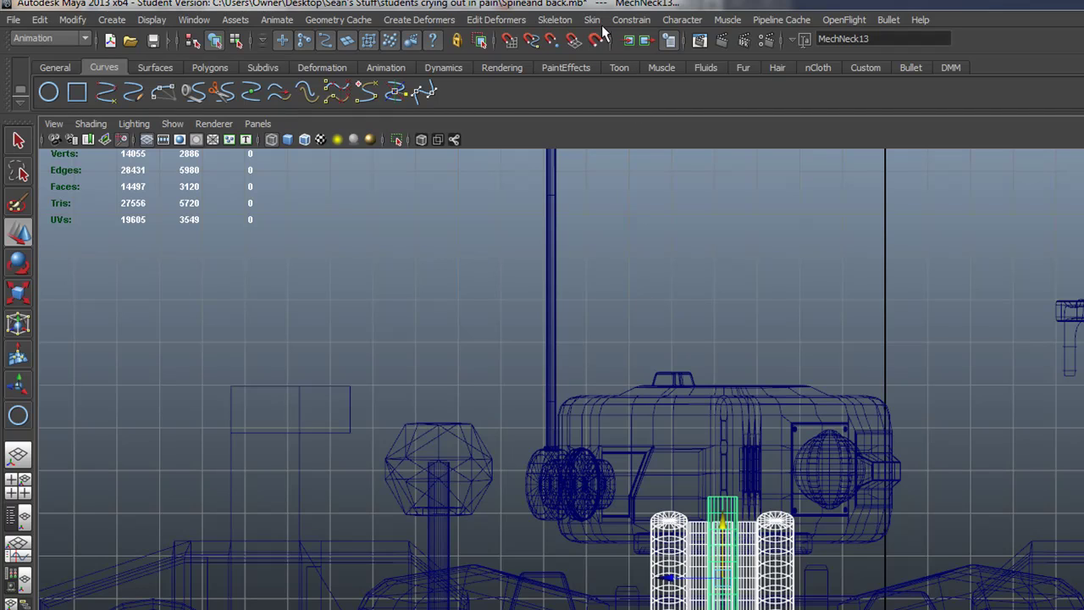
middle_click_drag(700, 488, 728, 341, "alt")
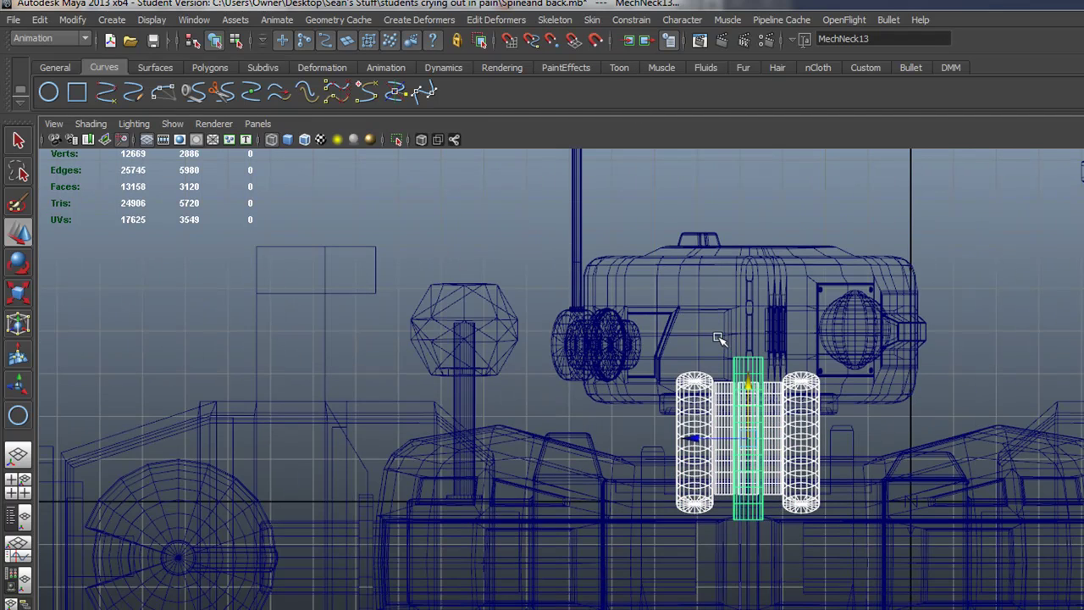
key("space")
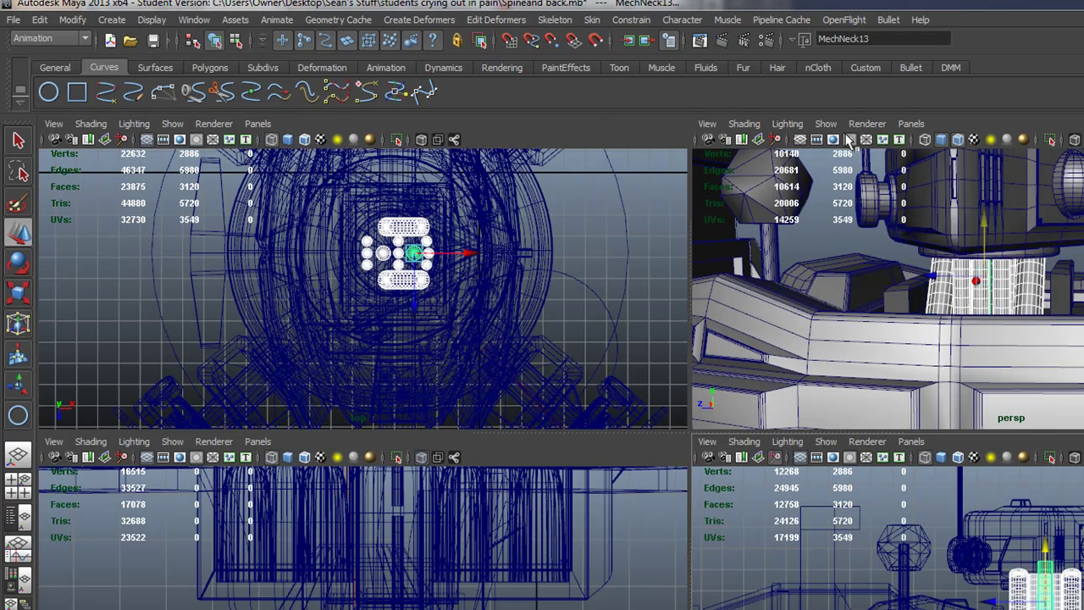
key("space")
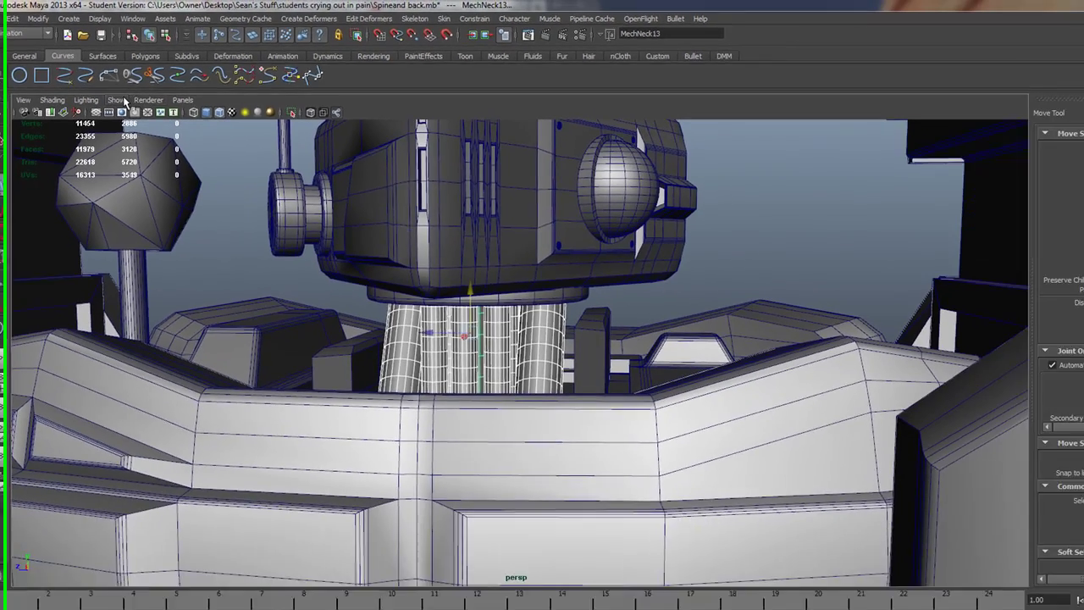
- Show joints again, select joint61, and add the neck piston cylinders to the selection
left_click(99, 93)
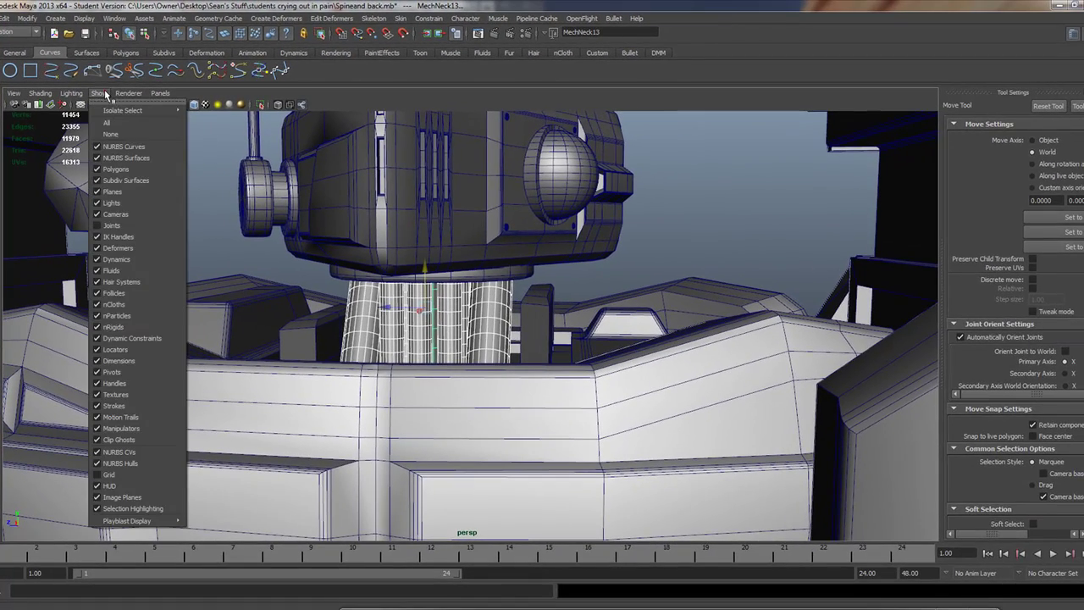
left_click(168, 223)
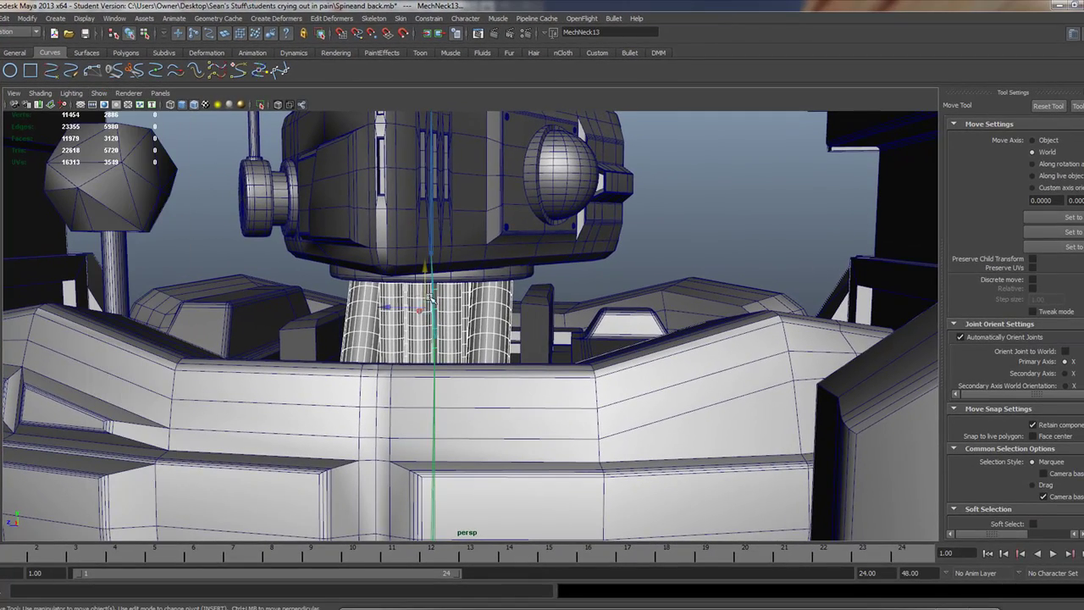
left_click(434, 297)
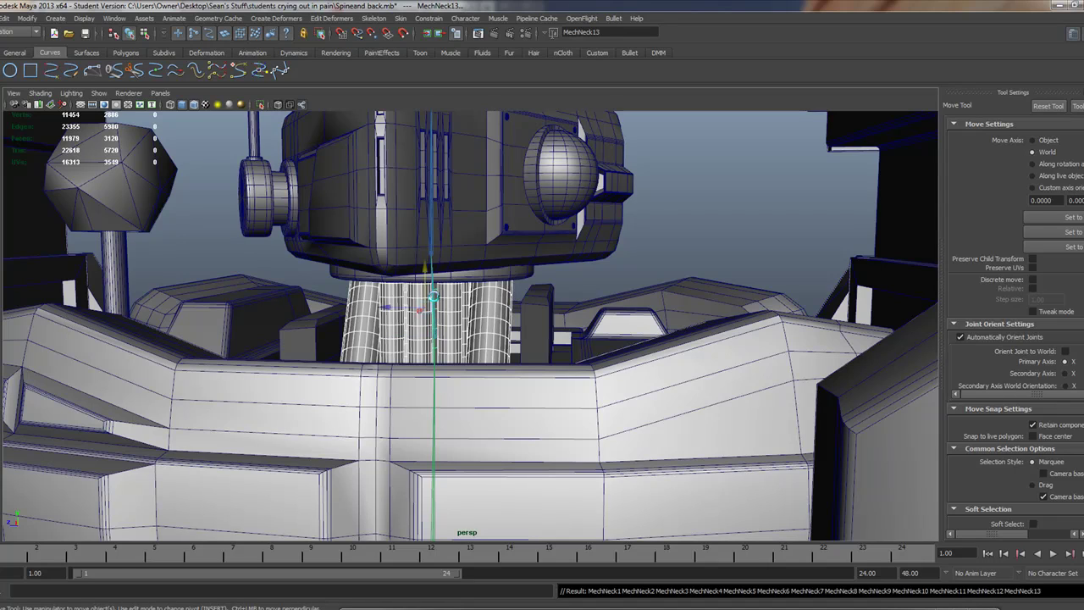
left_click(435, 297, "shift")
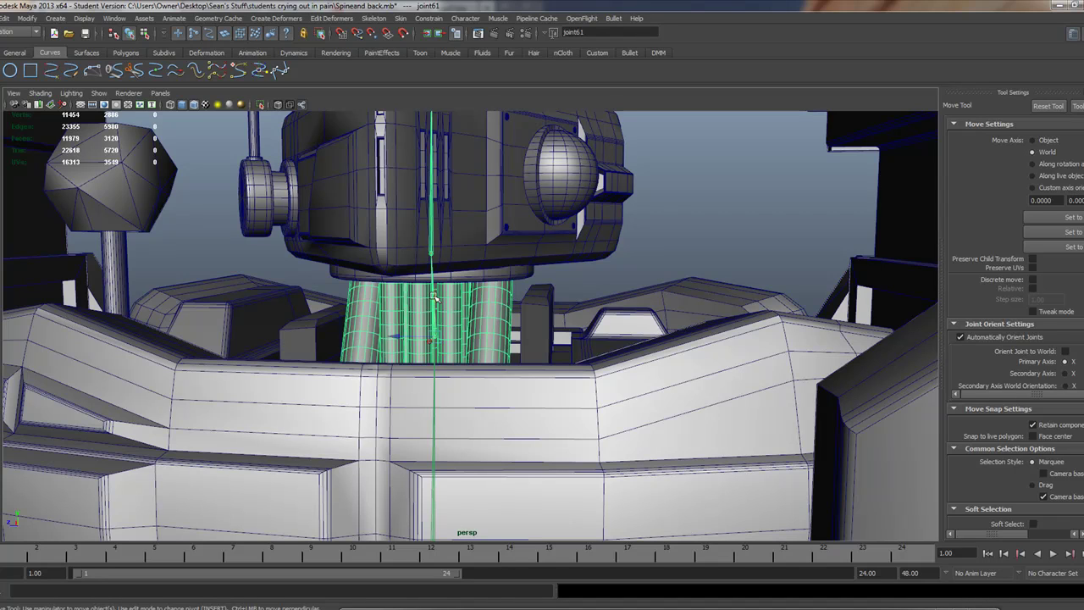
key("space")
key("space")
mouse_move(474, 294)
left_mouse_down("alt")
mouse_move(473, 324)
mouse_move(589, 463)
mouse_move(581, 472)
mouse_move(593, 466)
left_mouse_up("alt")
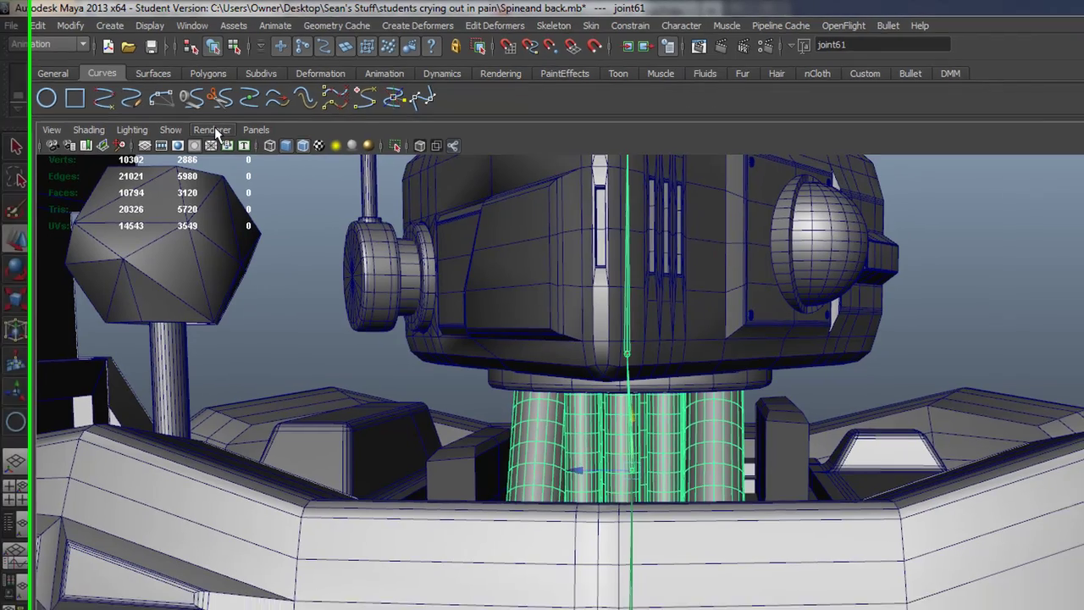
- Hide joints, add a lattice to the pistons, and set its S, T, U divisions to 2
left_click(177, 133)
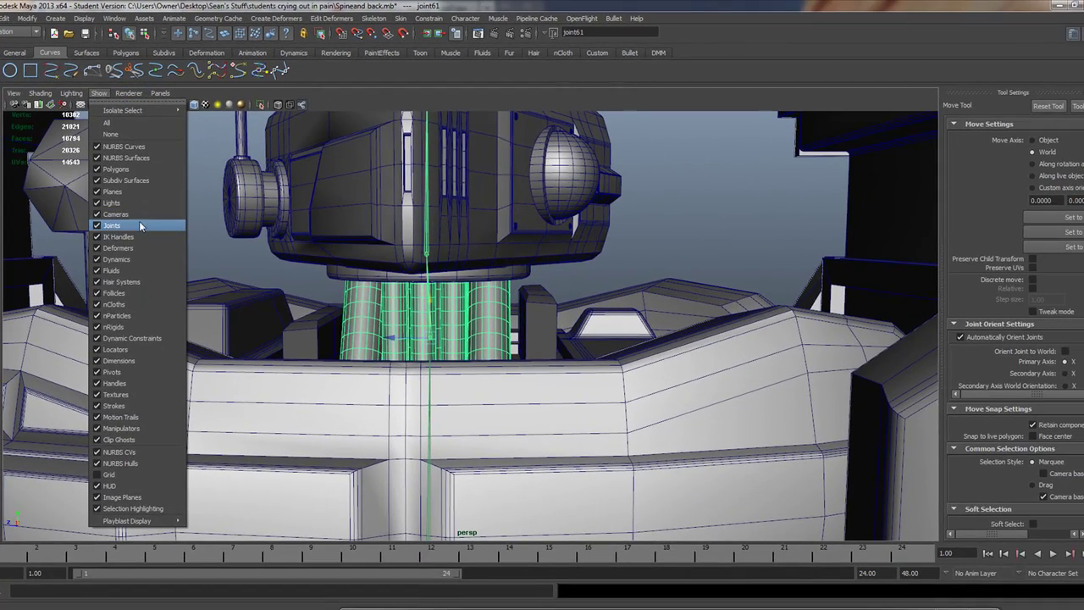
left_click(138, 224)
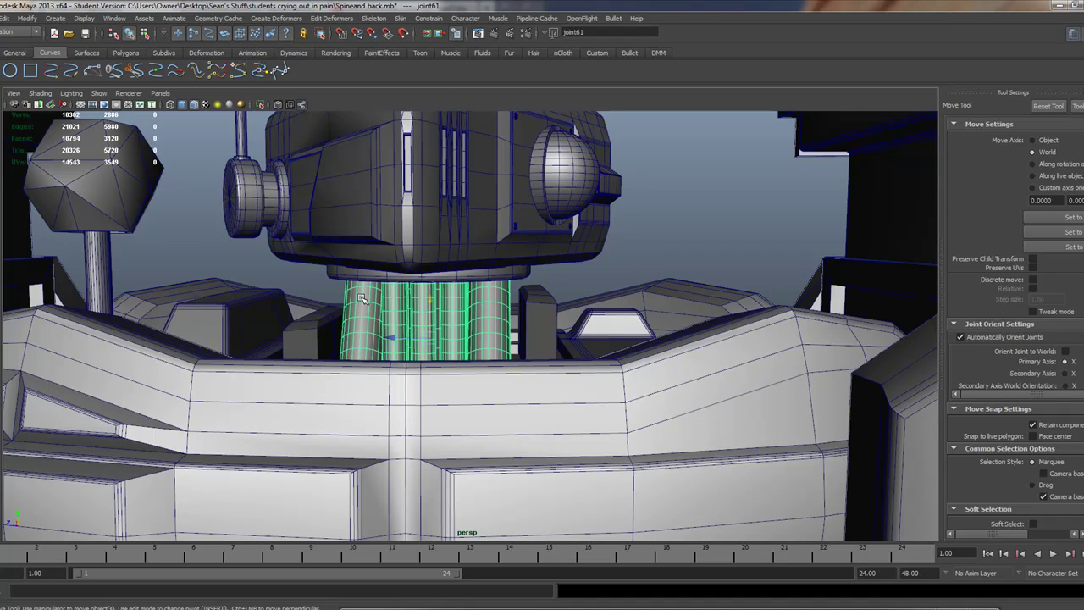
left_click(271, 17)
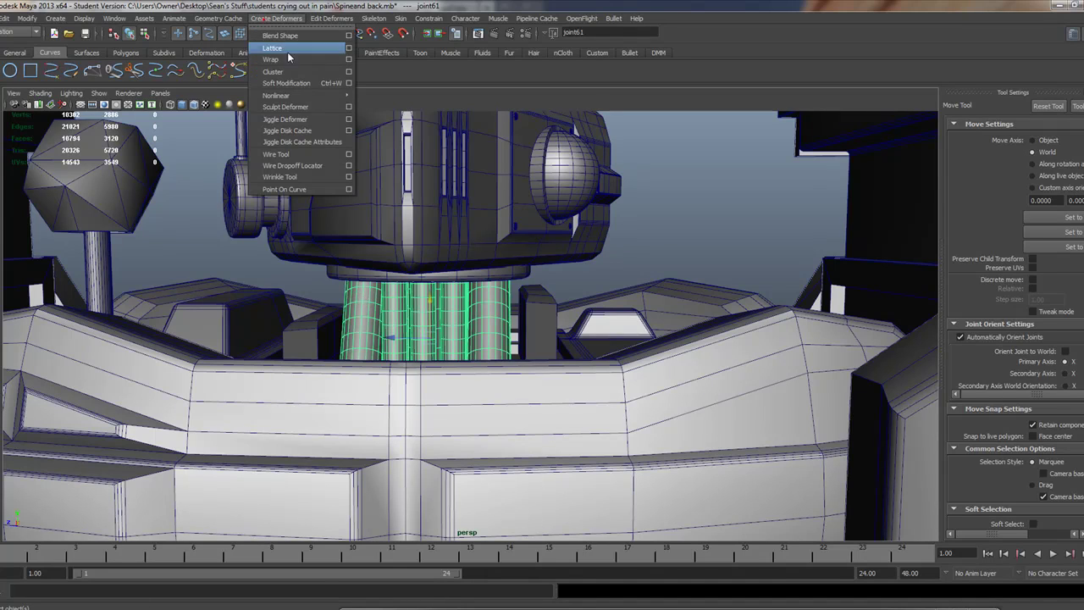
left_click(273, 49)
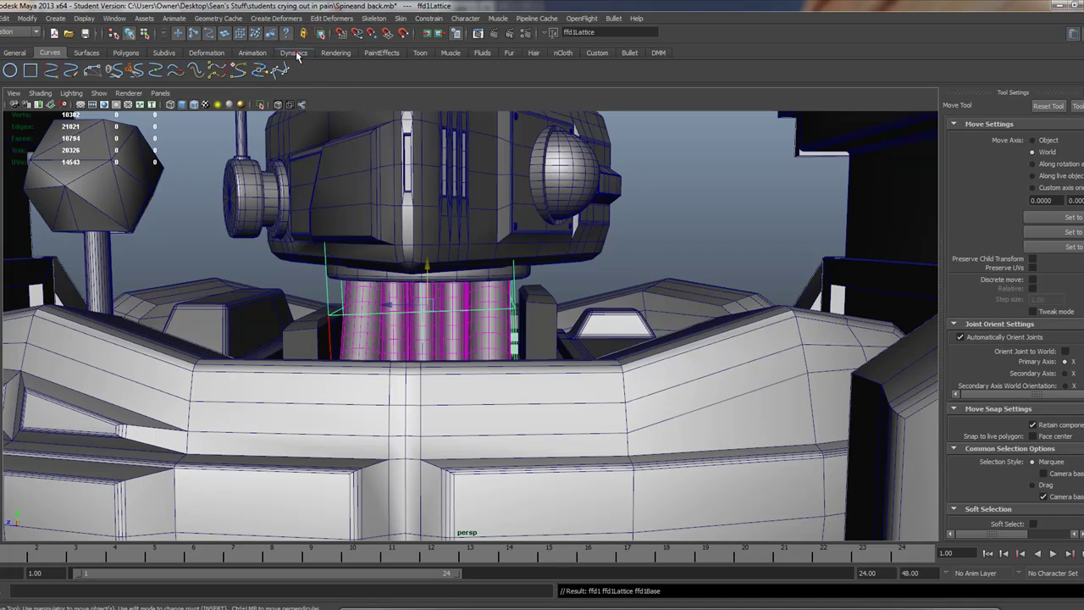
key("ctrl+a")
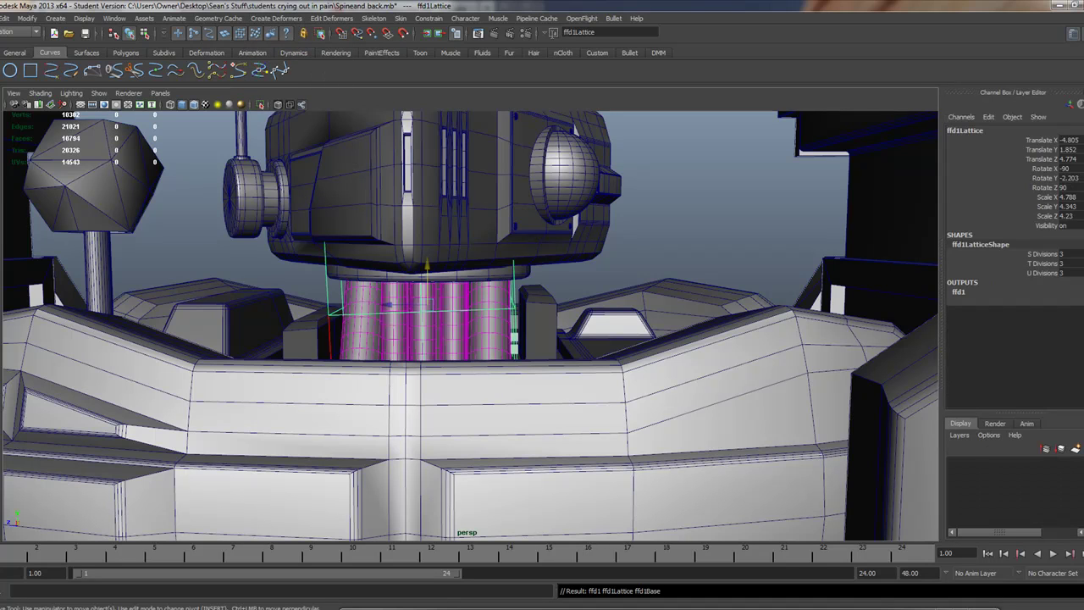
type("2")
key("Return")
left_click(1062, 263)
type("22")
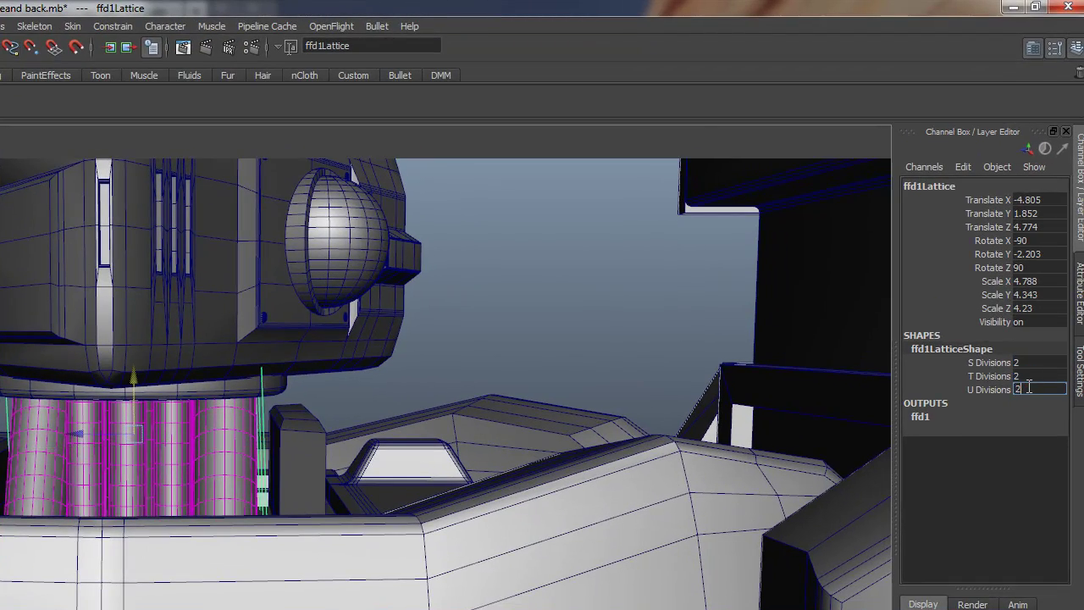
key("Return")
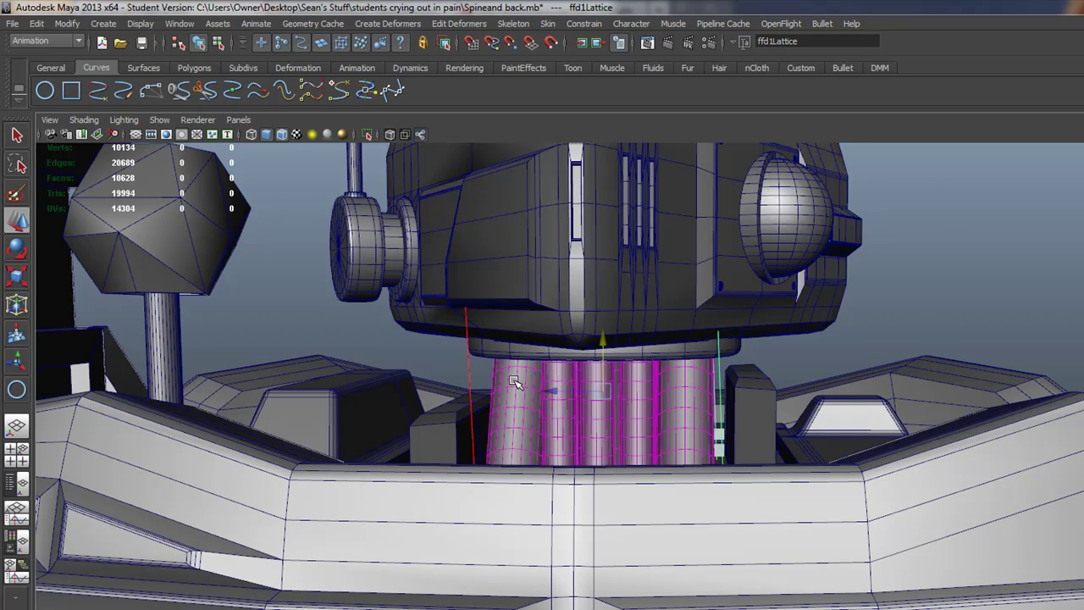
- Turn on X-Ray, switch ffd1Lattice to Lattice Point mode, and marquee-select its top row
left_click(389, 134)
mouse_move(708, 367)
left_mouse_down("alt")
mouse_move(790, 381)
mouse_move(733, 397)
mouse_move(638, 394)
mouse_move(716, 363)
mouse_move(740, 370)
mouse_move(694, 360)
left_mouse_up("alt")
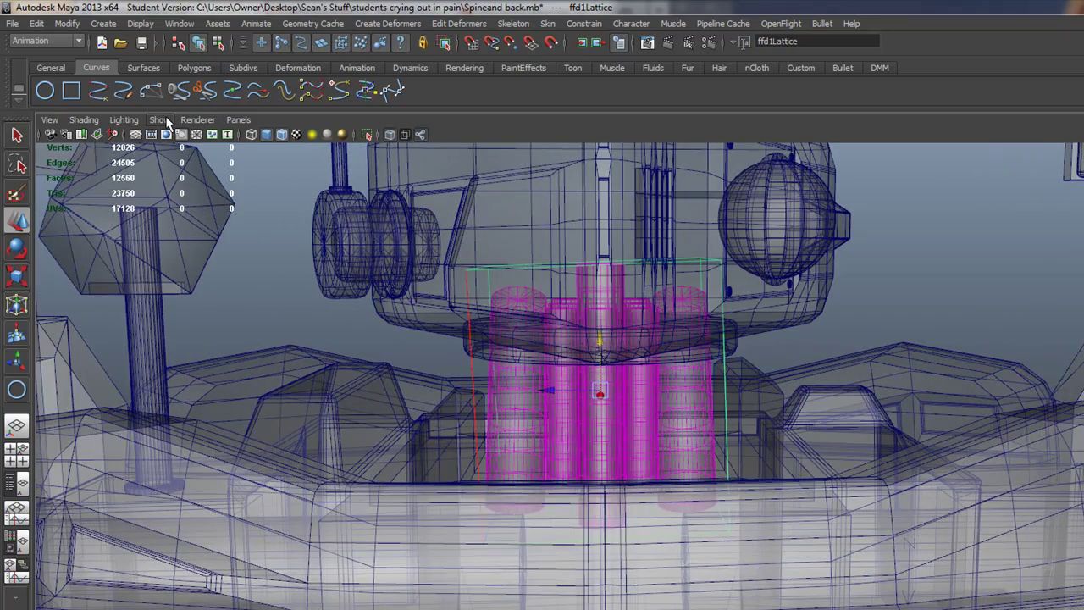
scroll(675, 342, "up", 1)
scroll(675, 343, "up", 1)
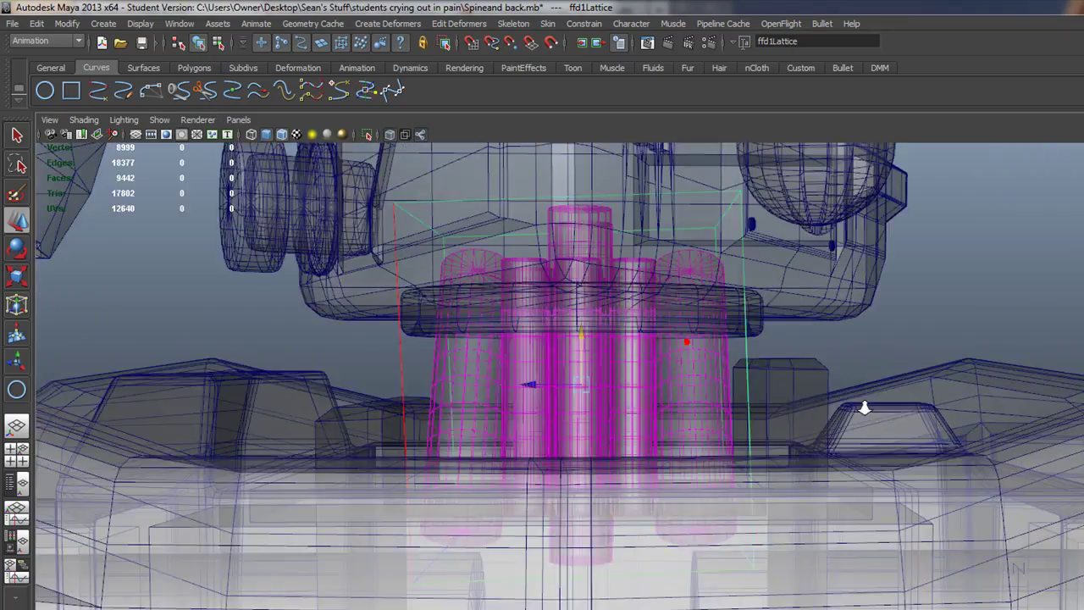
scroll(677, 340, "up", 2)
right_click(800, 307)
scroll(762, 297, "up", 2)
scroll(914, 338, "up", 1)
scroll(847, 423, "down", 2)
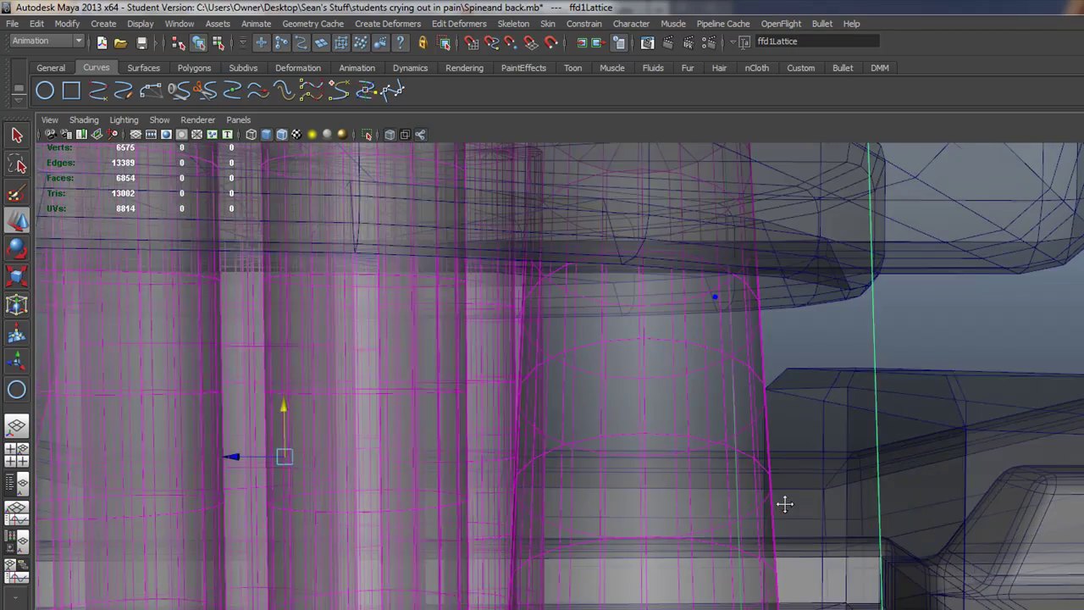
scroll(804, 423, "down", 1)
right_click(858, 318)
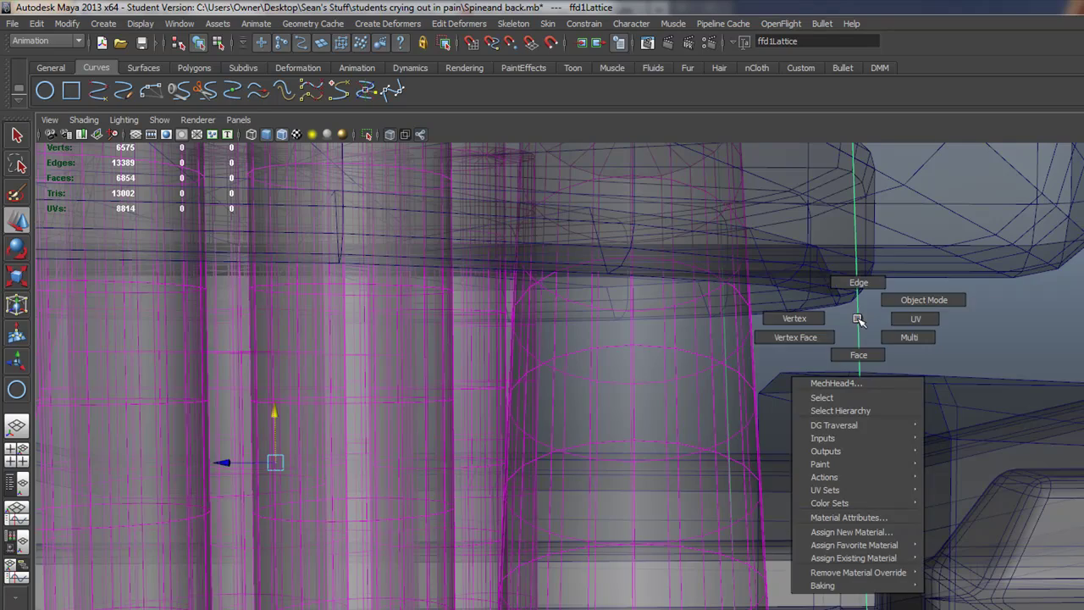
right_click_drag(860, 319, 861, 279)
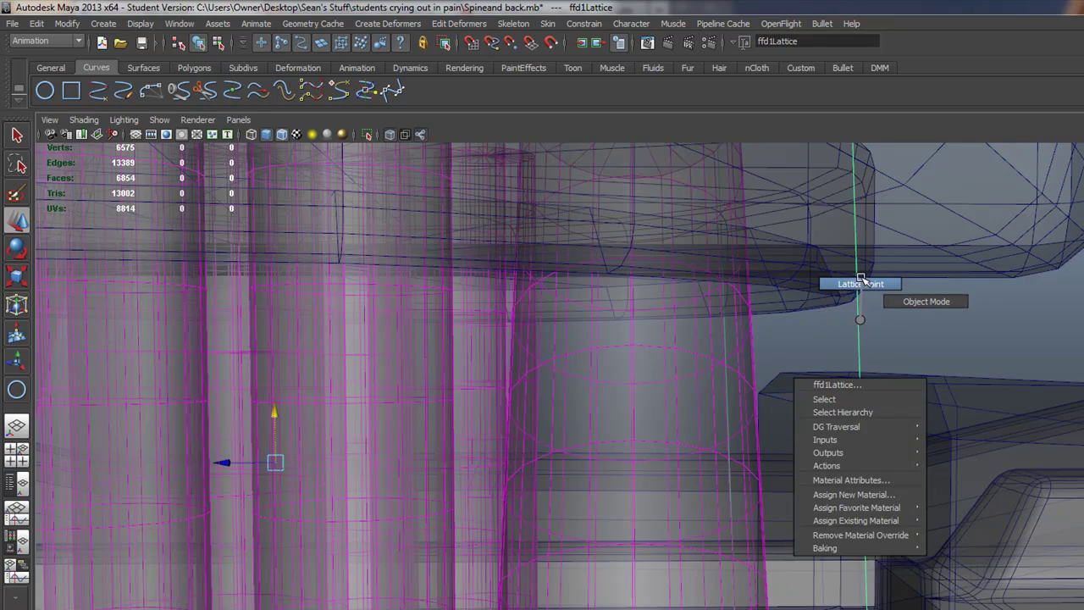
left_click_drag(941, 351, 436, 252, "alt")
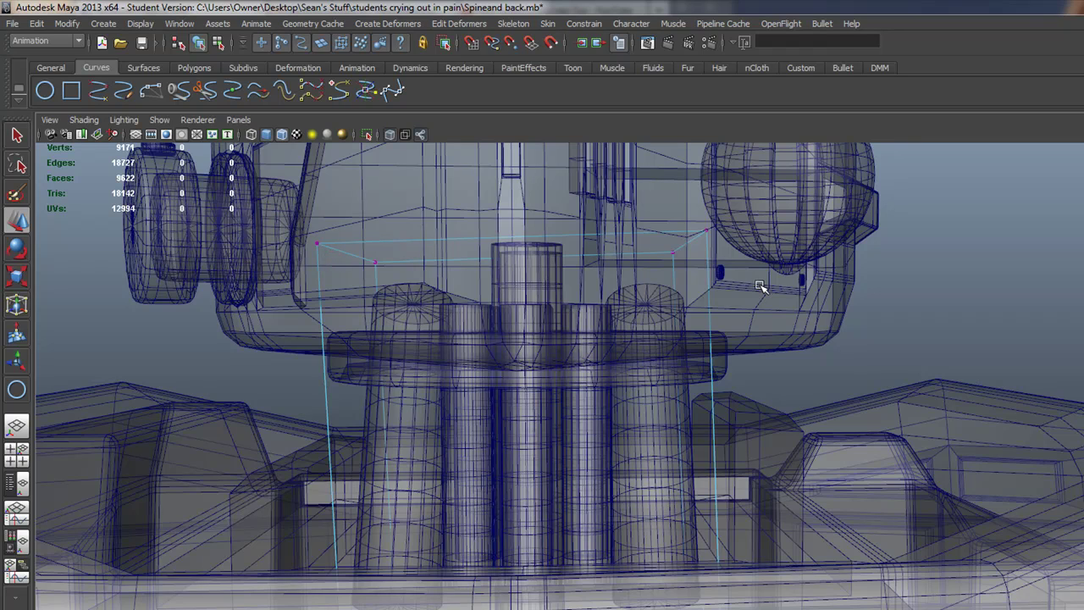
left_click(559, 259)
left_click_drag(558, 259, 622, 329, "alt")
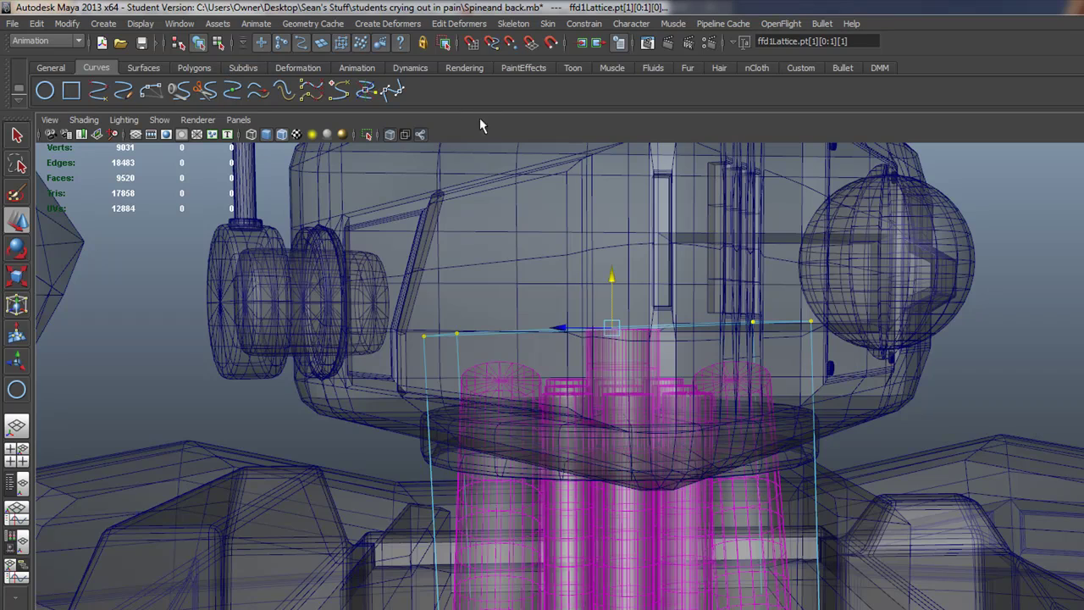
- Add a cluster to the selected top lattice points and orbit to check cluster1Handle
left_click(379, 23)
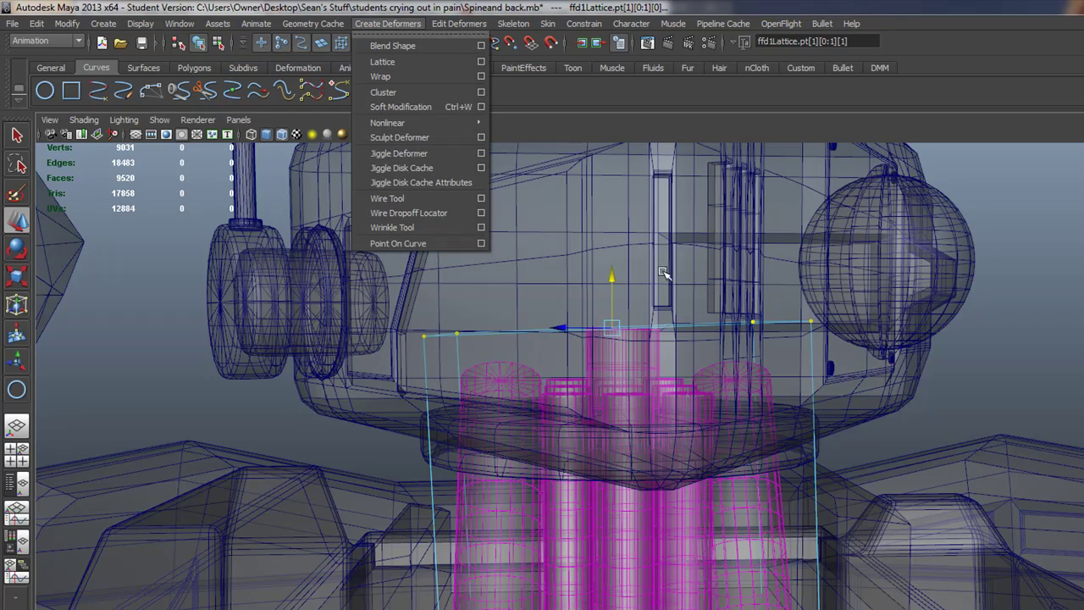
left_click(389, 92)
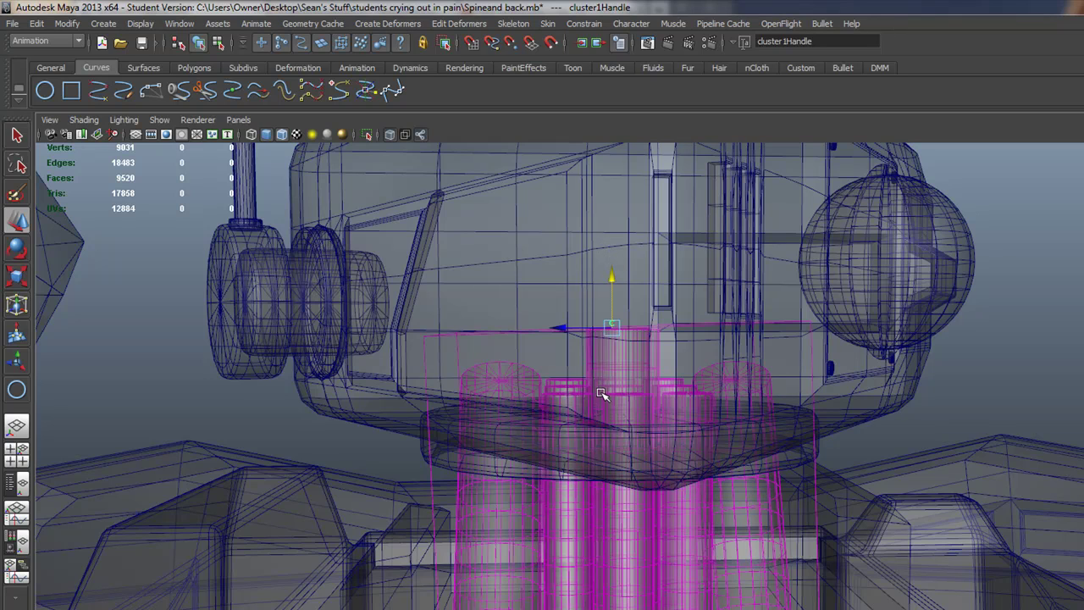
left_click_drag(602, 395, 601, 250, "alt")
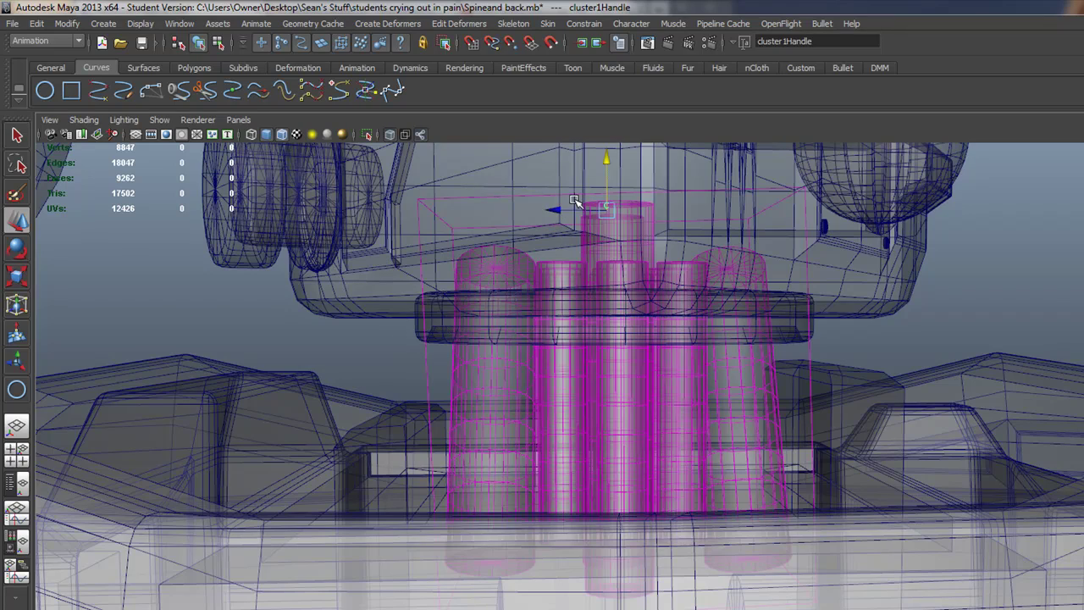
left_click_drag(574, 201, 534, 250, "alt")
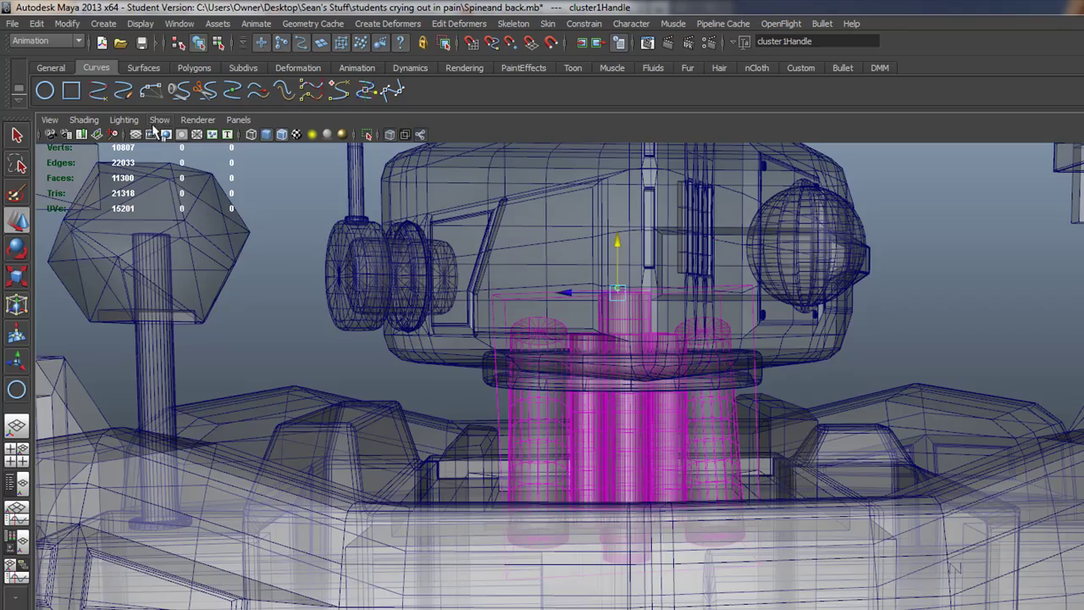
left_click(159, 119)
left_click(216, 283)
mouse_move(498, 245)
left_mouse_down("alt")
mouse_move(399, 272)
mouse_move(502, 249)
mouse_move(484, 242)
mouse_move(489, 250)
mouse_move(508, 235)
mouse_move(660, 290)
mouse_move(627, 285)
mouse_move(649, 282)
left_mouse_up("alt")
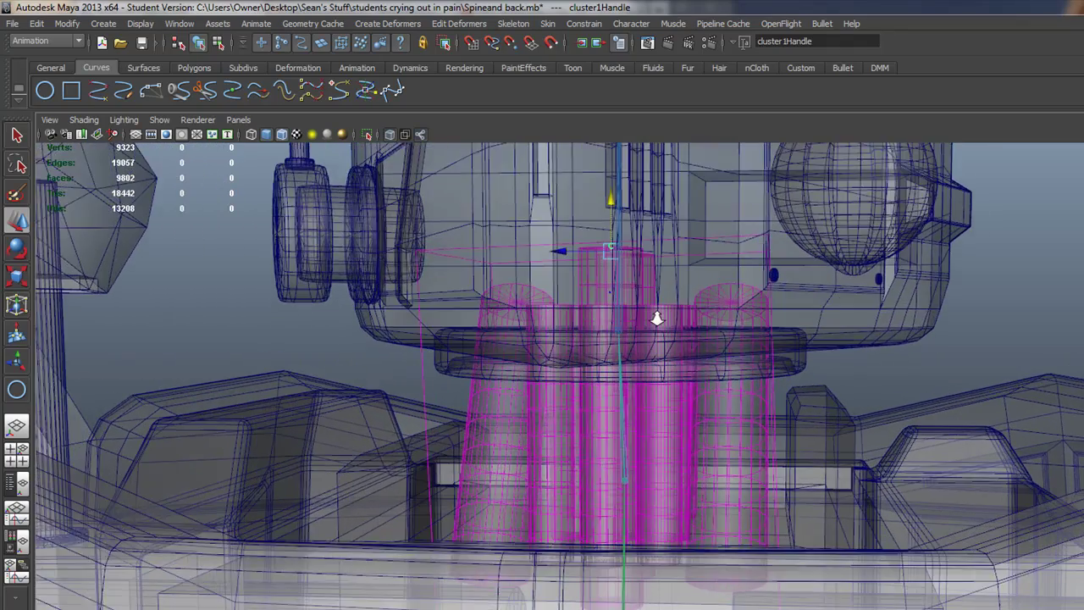
scroll(508, 288, "down", 3)
scroll(254, 203, "down", 3)
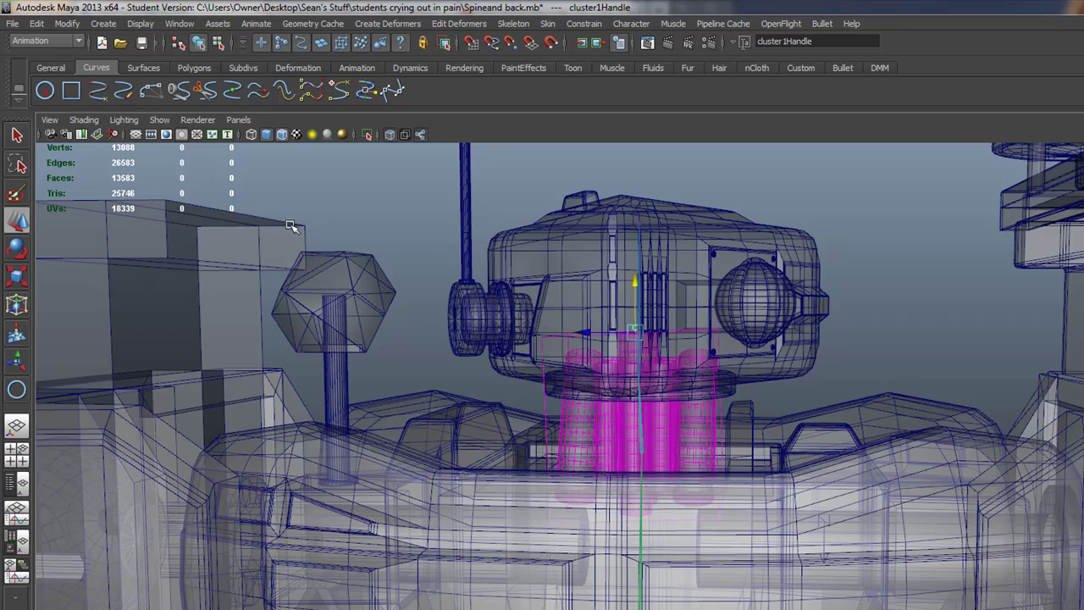
scroll(750, 339, "up", 2)
scroll(750, 338, "down", 4)
- In the four-pane layout, draw a NURBS circle in the top view sized to the neck
key("space")
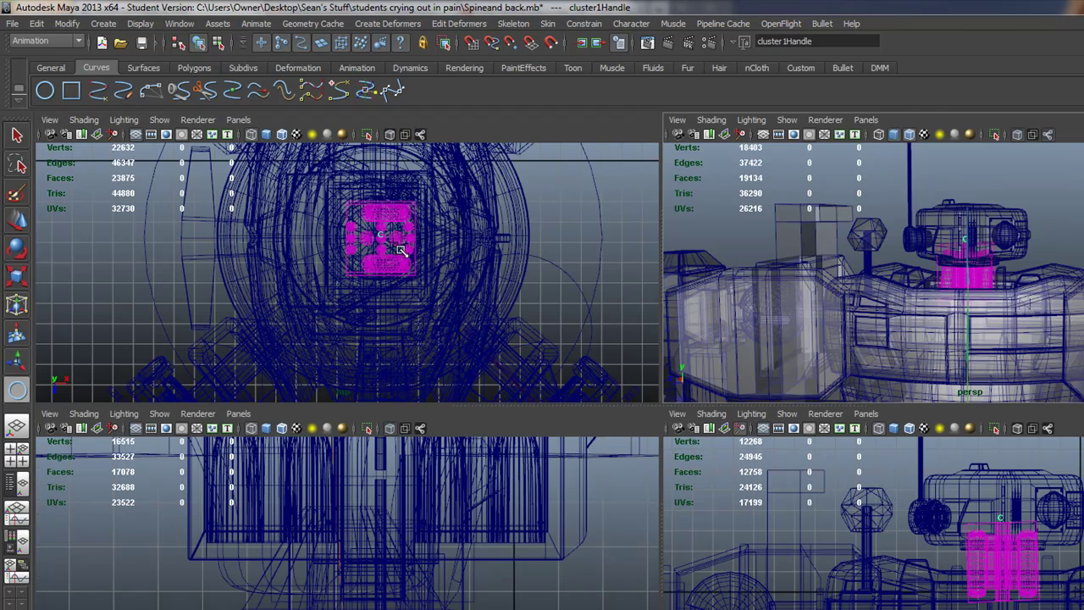
left_click(415, 261)
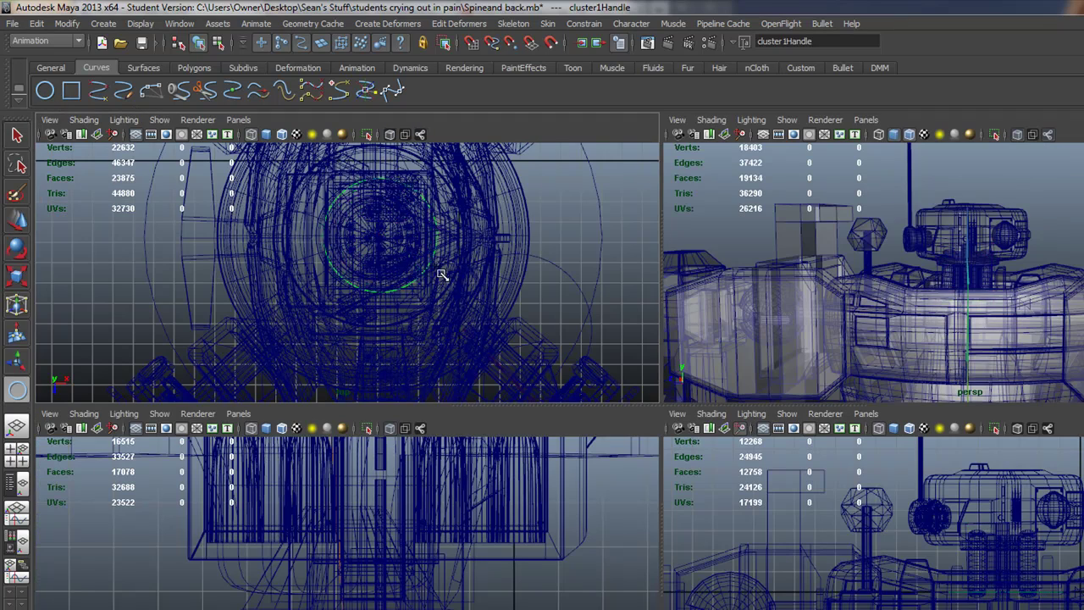
left_click(477, 285)
middle_click_drag(489, 285, 500, 287)
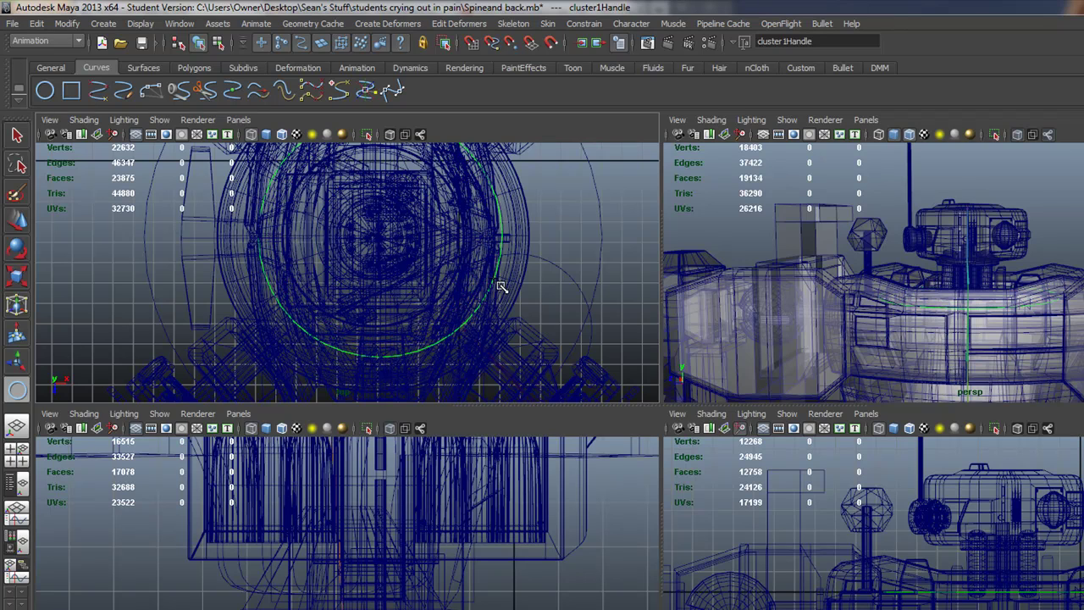
left_click_drag(501, 287, 479, 285)
- Move nurbsCircle5 up in the perspective view to ring the neck base beneath the head
key("w")
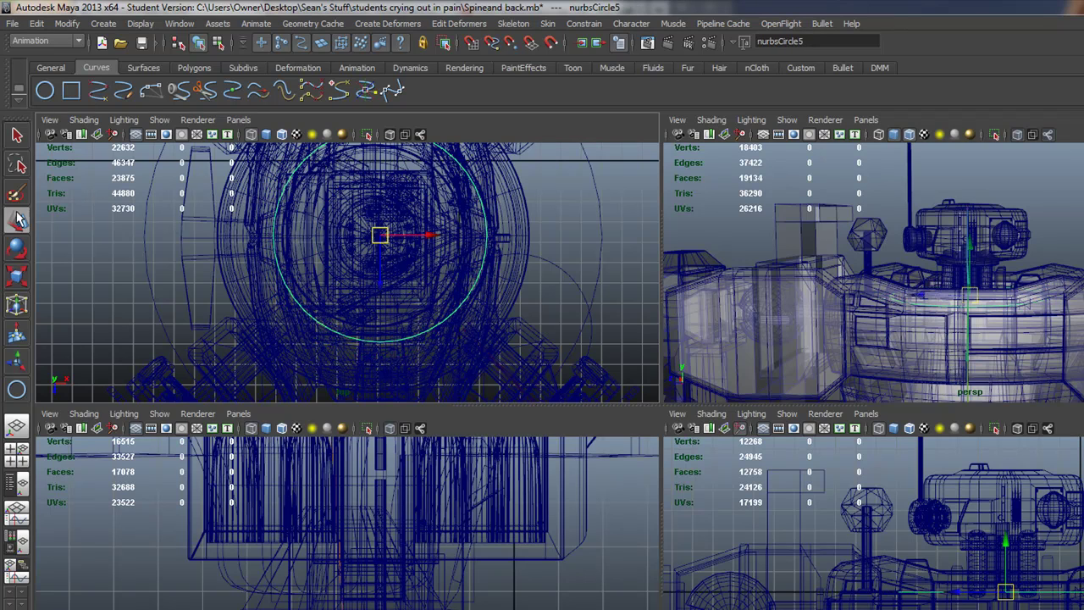
left_click_drag(968, 246, 956, 207)
key("space")
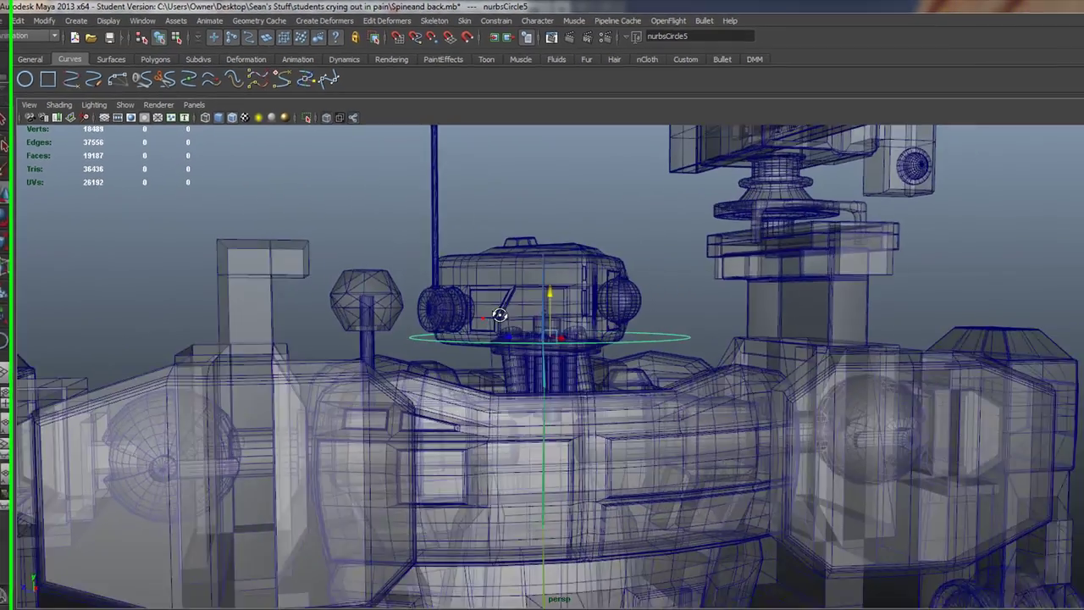
mouse_move(958, 206)
right_mouse_down("alt")
mouse_move(707, 326)
mouse_move(467, 278)
right_mouse_up("alt")
scroll(444, 273, "up", 2)
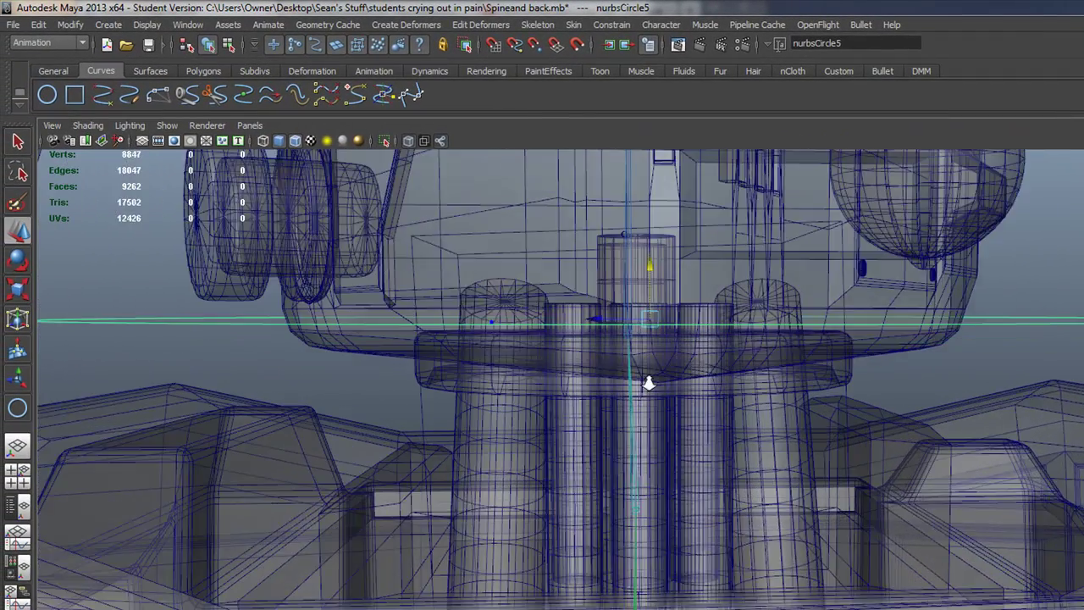
scroll(648, 383, "up", 1)
scroll(690, 386, "up", 2)
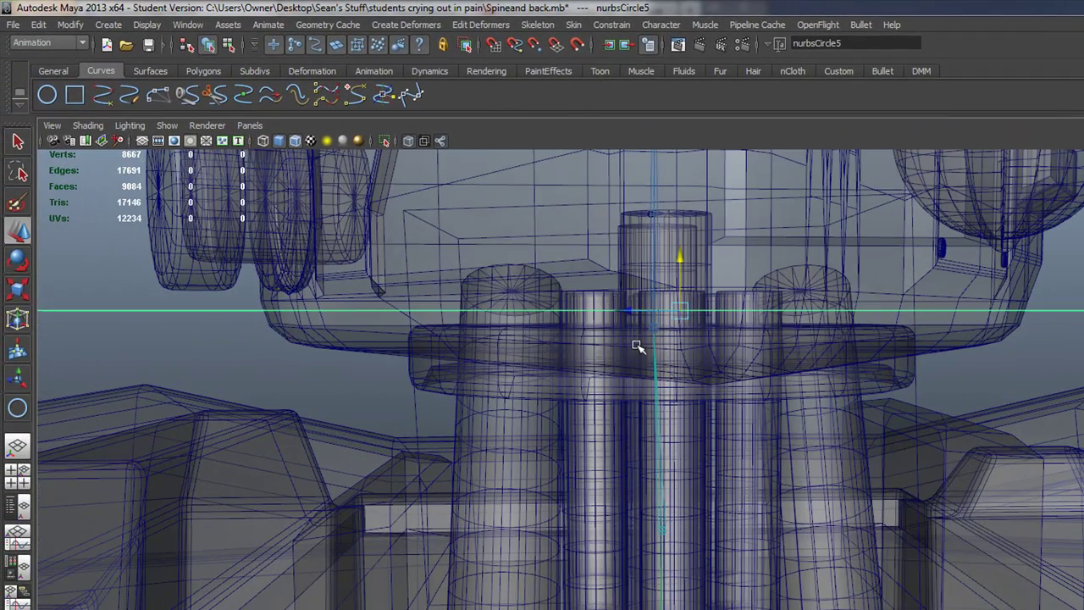
left_click_drag(666, 314, 654, 330)
mouse_move(464, 302)
left_mouse_down("alt")
mouse_move(500, 328)
mouse_move(286, 189)
left_mouse_up("alt")
scroll(286, 190, "up", 3)
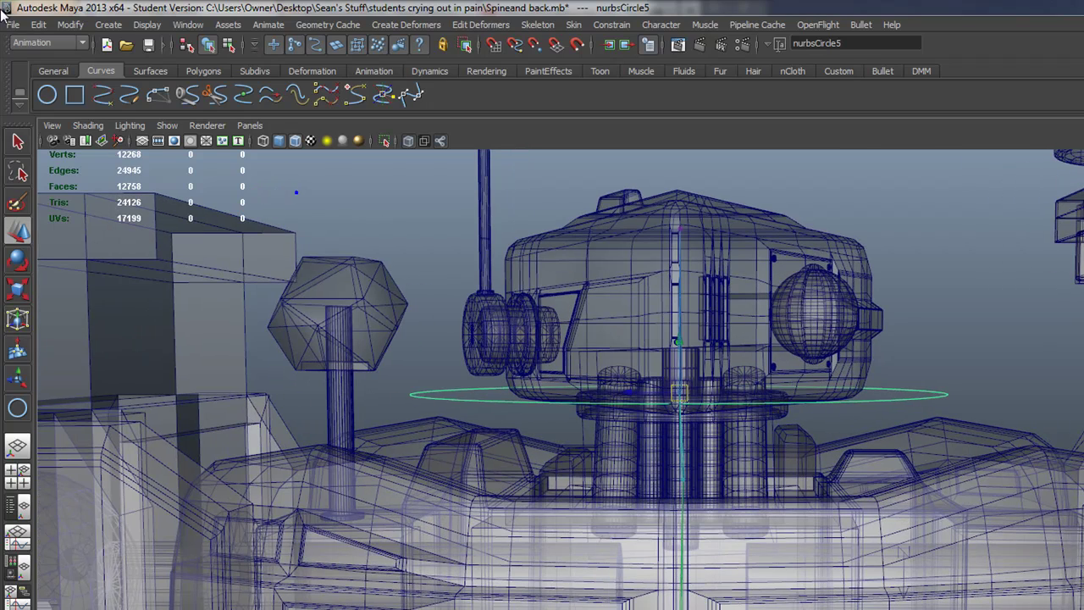
left_click(69, 25)
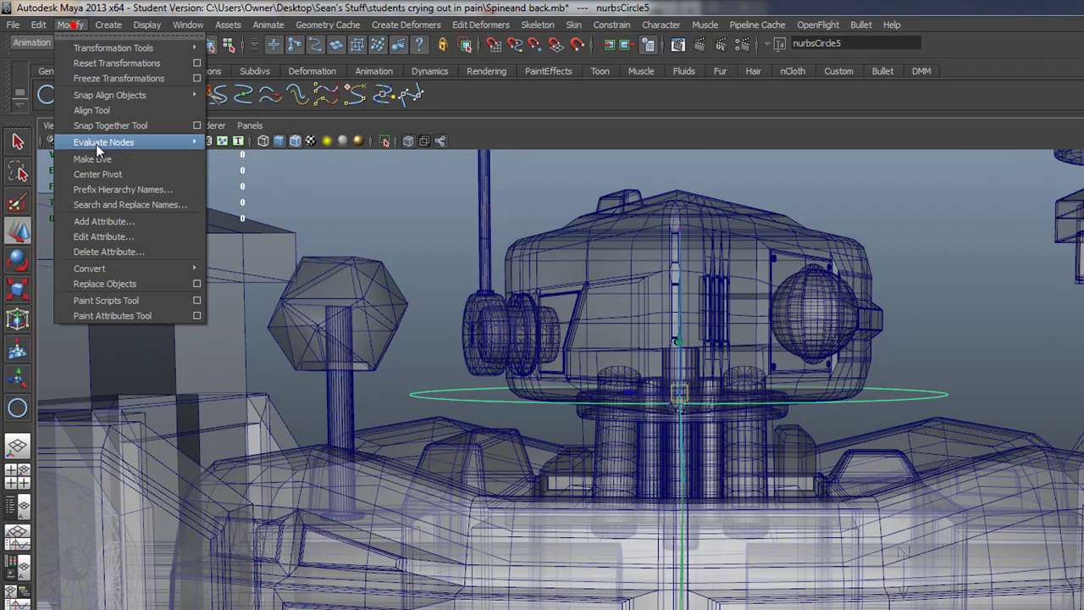
left_click(98, 78)
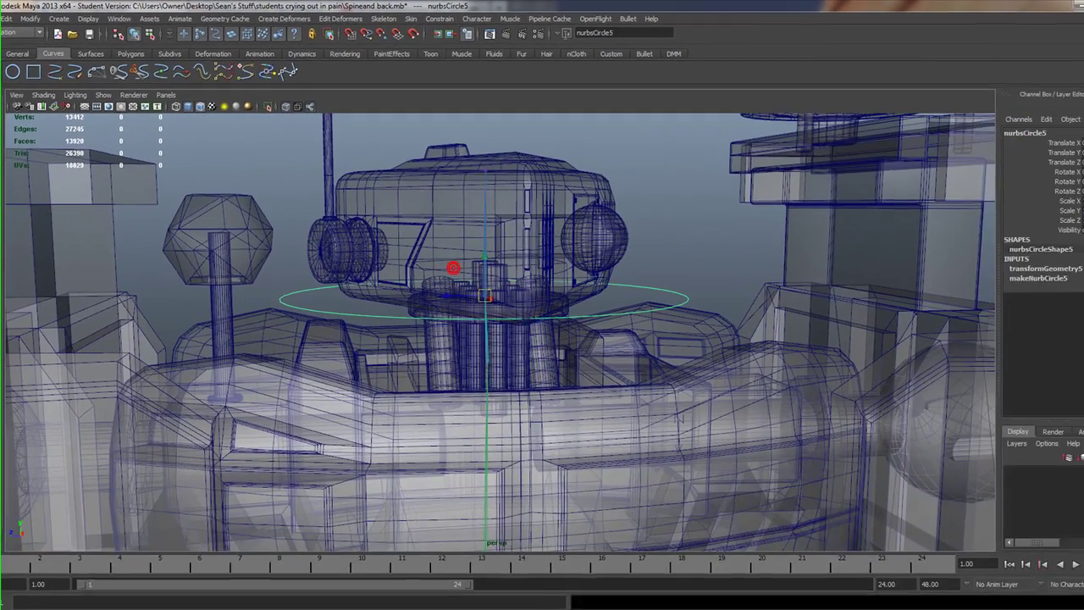
left_click(1001, 130)
type("MEch_Nec")
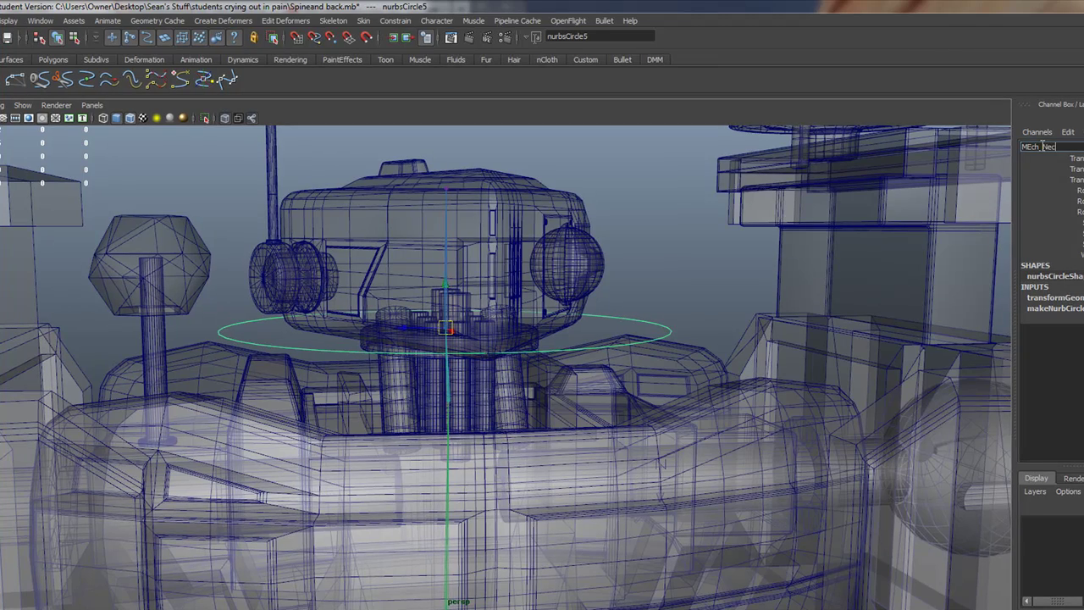
key("Return")
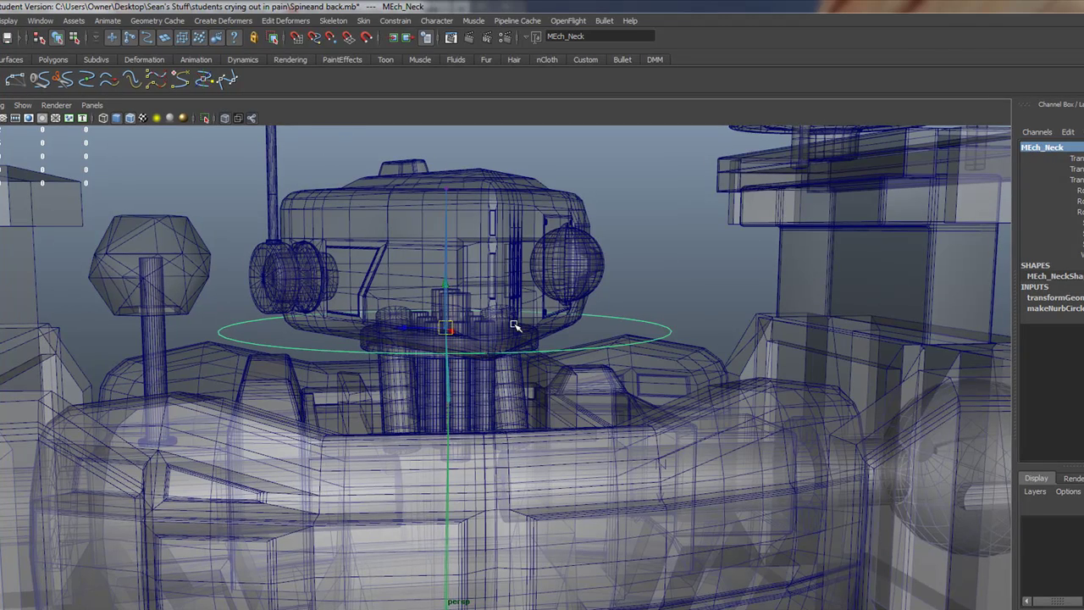
scroll(514, 326, "up", 2)
scroll(491, 271, "up", 2)
scroll(465, 212, "up", 2)
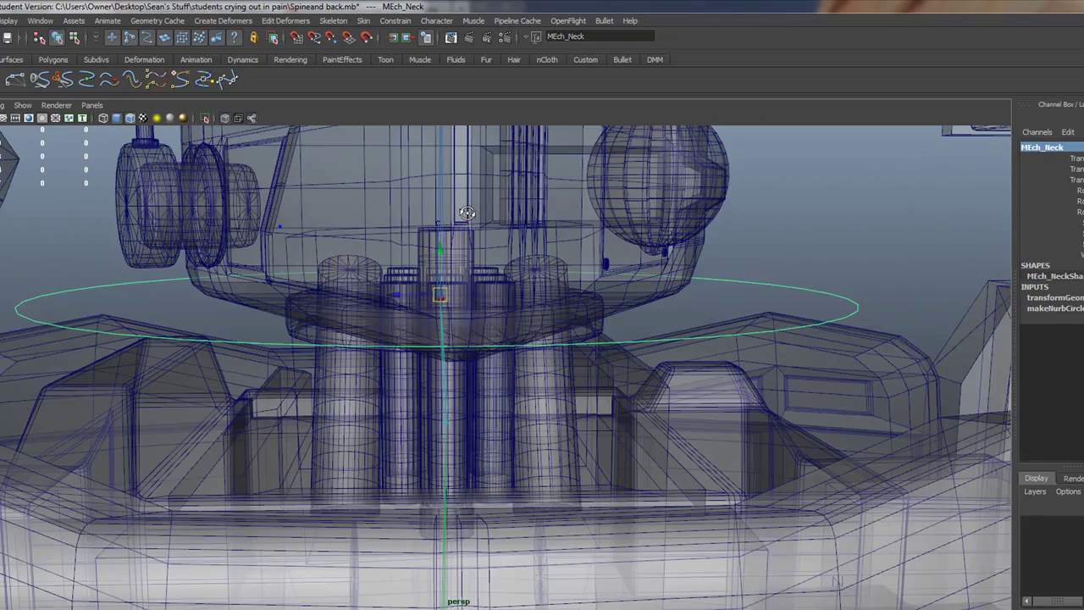
left_click_drag(466, 212, 278, 230, "alt")
scroll(344, 261, "up", 2)
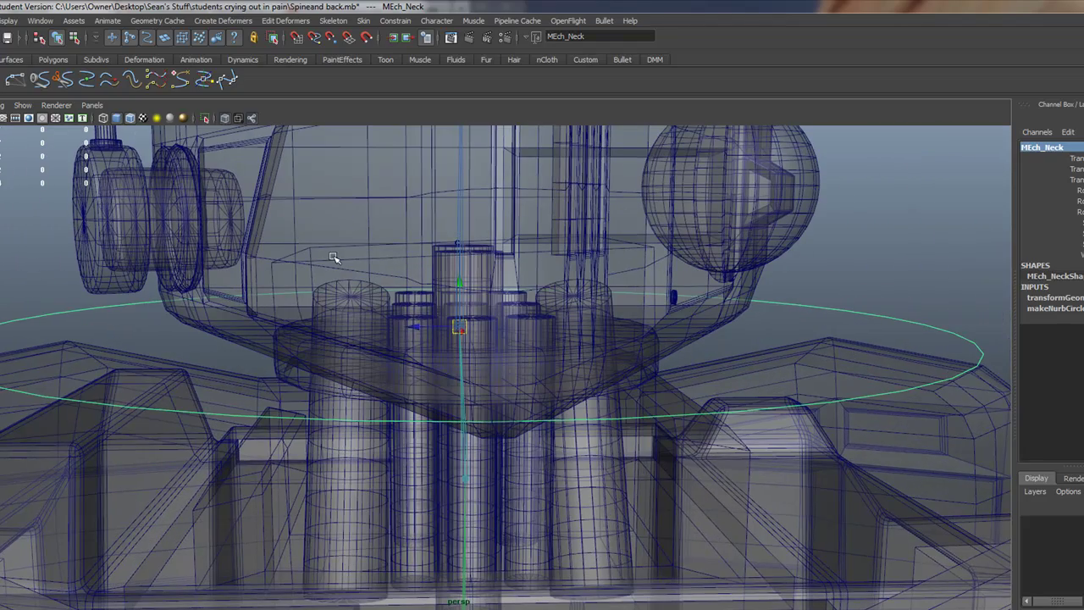
- Select the neck lattice and its top cluster while orbiting around the piston cylinders
left_click(345, 261)
scroll(385, 237, "up", 2)
scroll(423, 225, "up", 2)
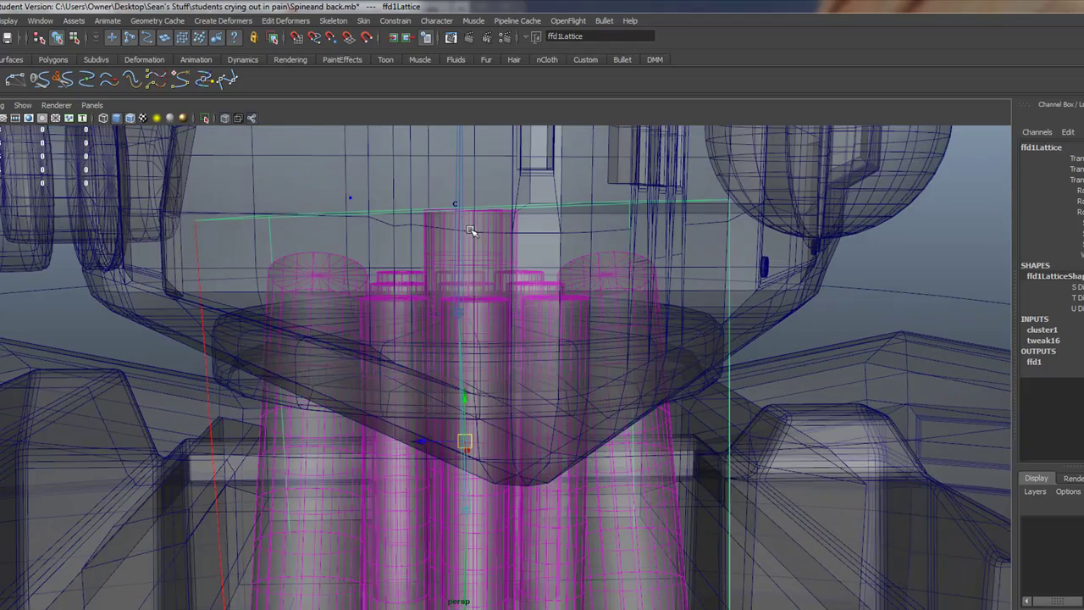
scroll(469, 213, "up", 1)
left_click_drag(469, 214, 433, 198, "alt")
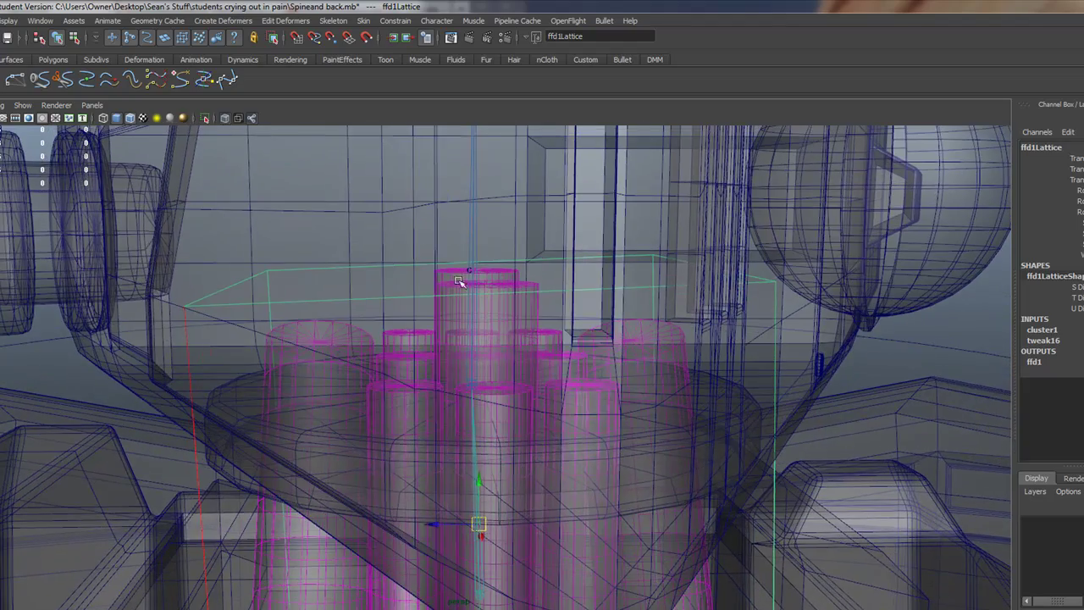
mouse_move(448, 277)
left_mouse_down("alt")
mouse_move(430, 261)
mouse_move(297, 235)
mouse_move(329, 242)
left_mouse_up("alt")
scroll(431, 261, "down", 3)
scroll(363, 254, "up", 1)
scroll(525, 303, "up", 2)
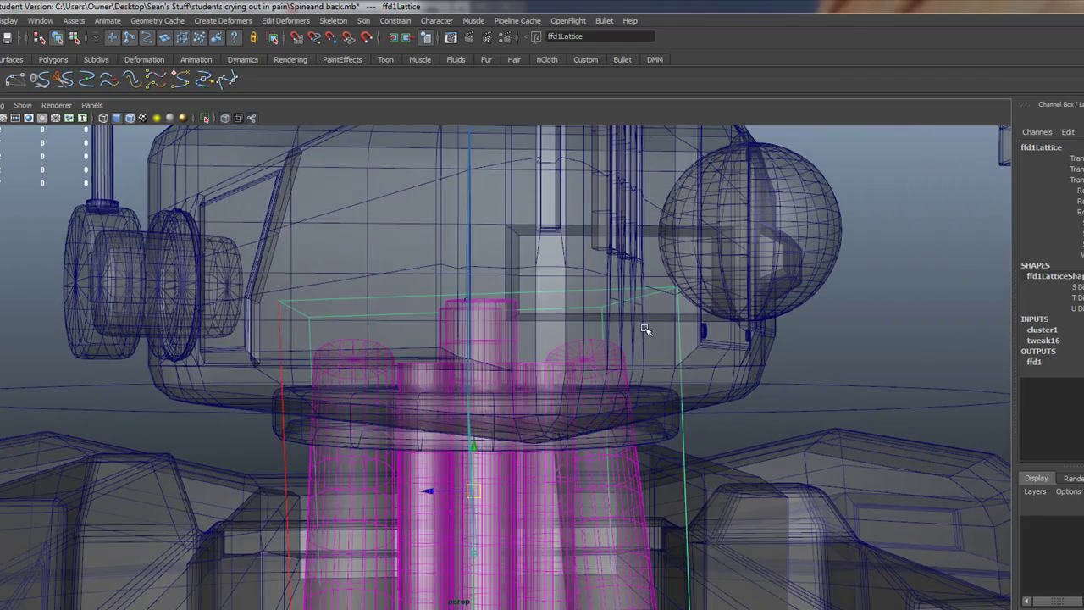
mouse_move(645, 329)
left_mouse_down("alt")
mouse_move(615, 331)
mouse_move(835, 334)
mouse_move(649, 317)
mouse_move(455, 317)
mouse_move(508, 355)
mouse_move(476, 268)
left_mouse_up("alt")
scroll(476, 267, "up", 3)
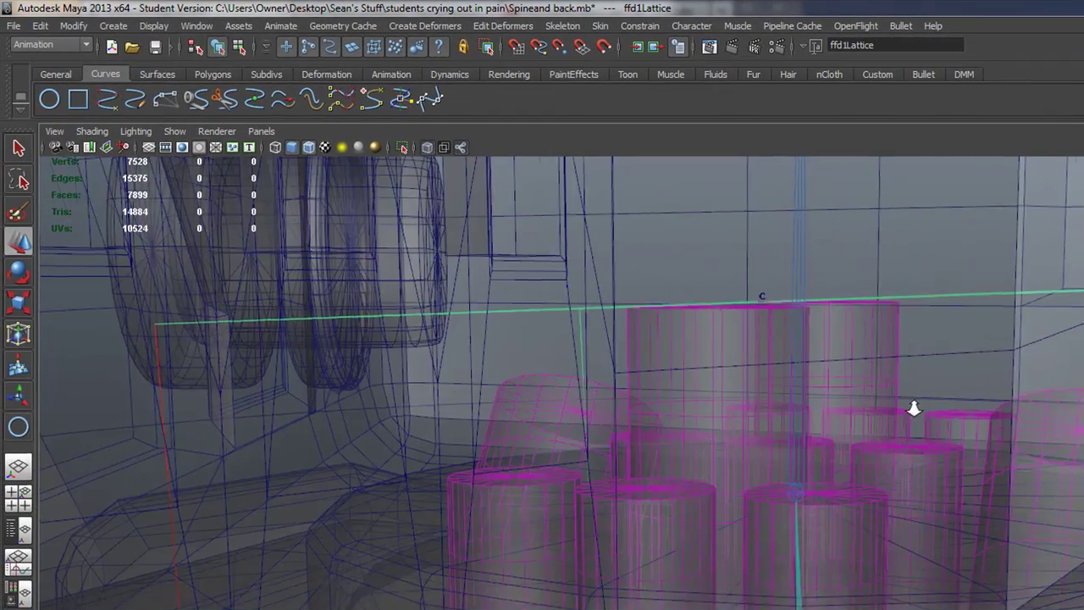
scroll(750, 416, "down", 2)
scroll(649, 376, "up", 2)
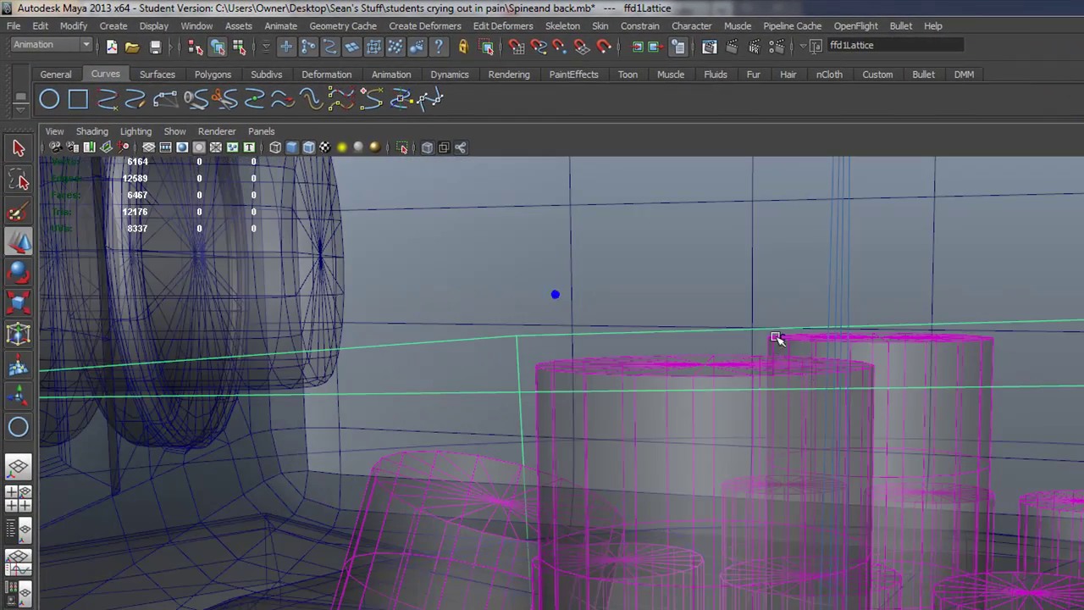
left_click(780, 335)
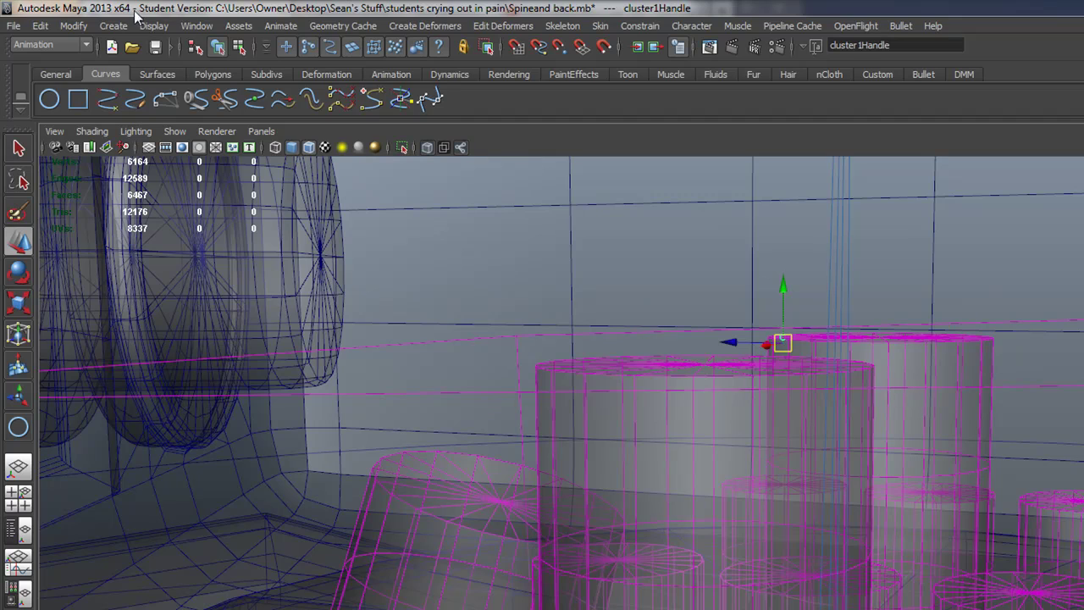
- Reselect ffd1Lattice and return it to its undeformed box with Reset Lattice
left_click(375, 100)
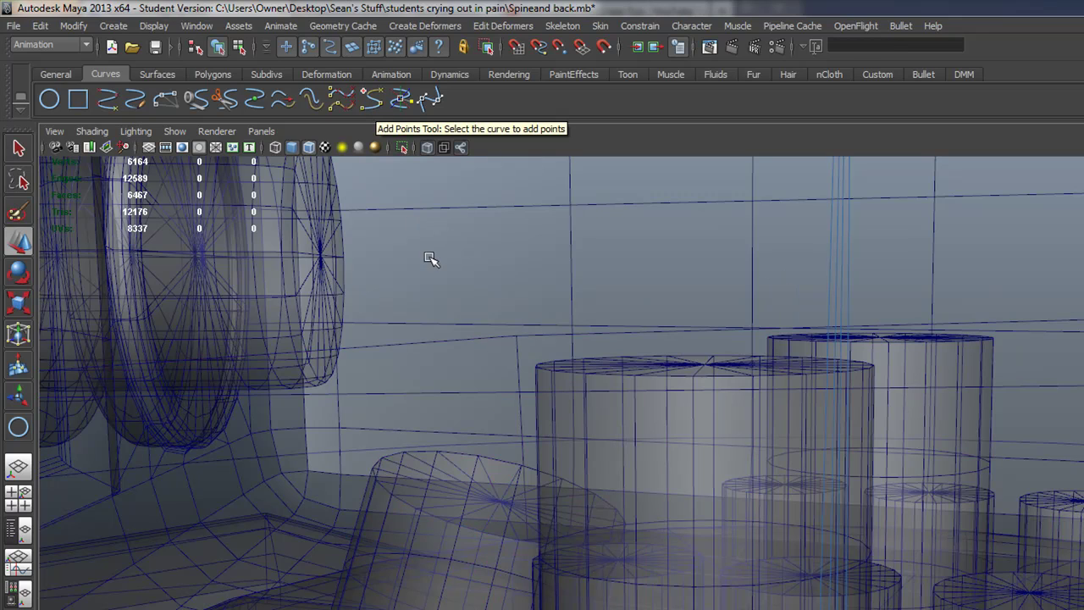
left_click(476, 345)
right_click(469, 342)
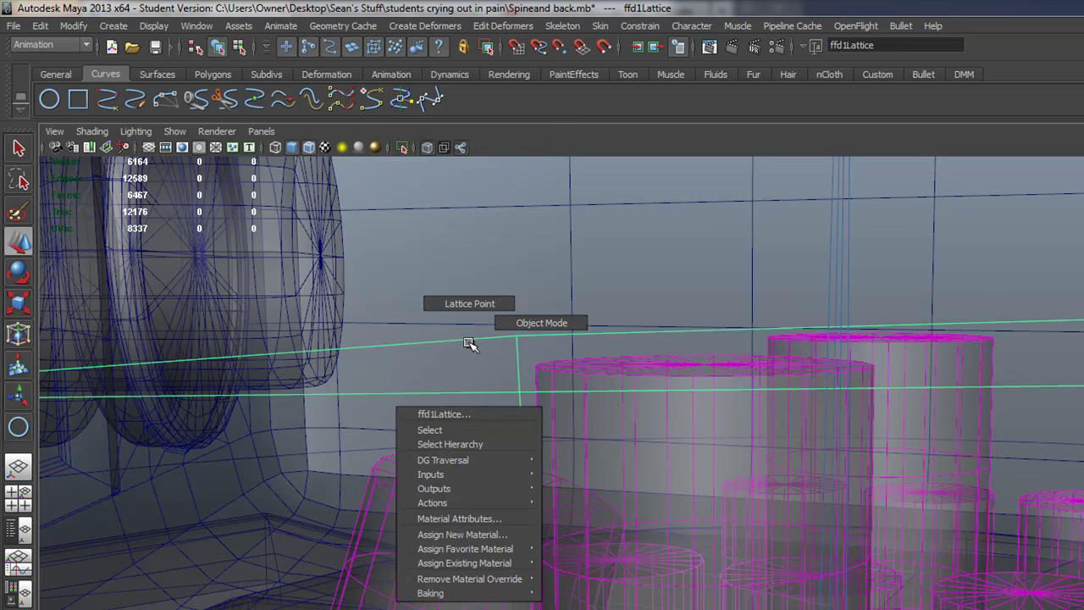
left_click(468, 342)
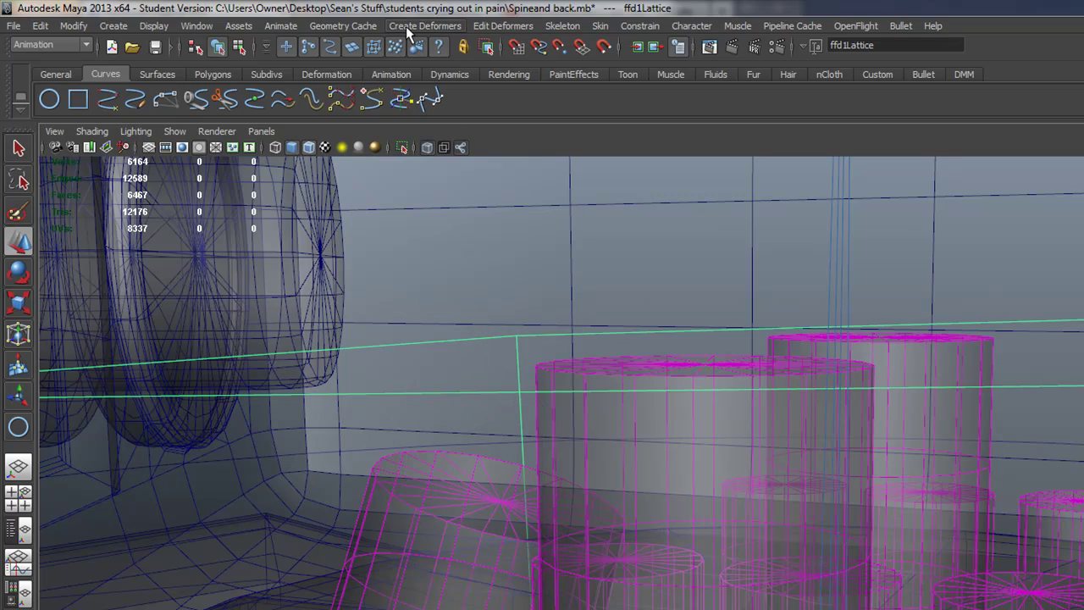
left_click(478, 27)
mouse_move(527, 66)
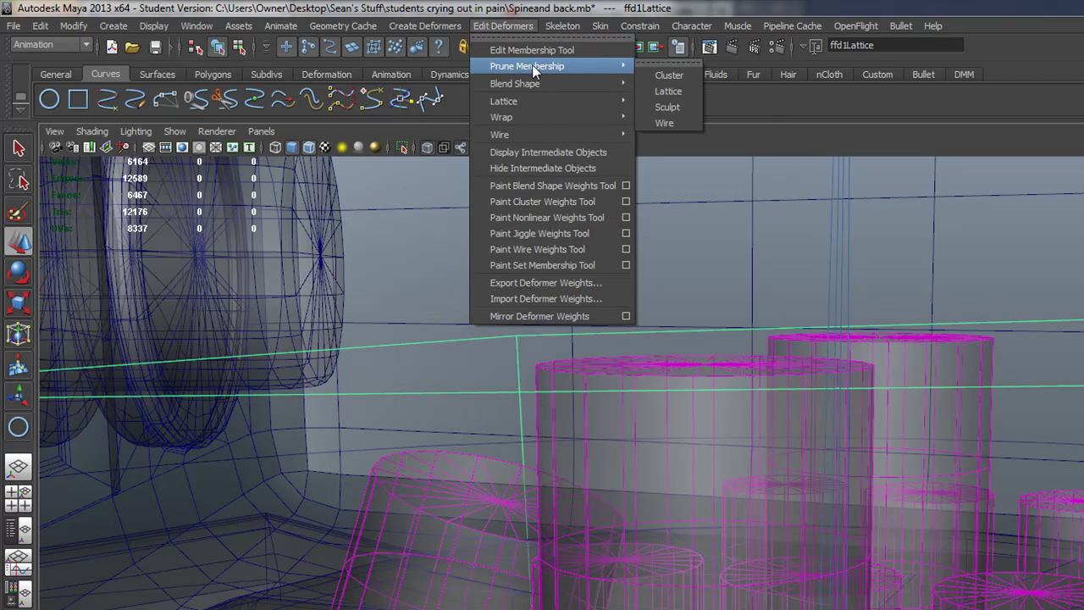
left_click(661, 111)
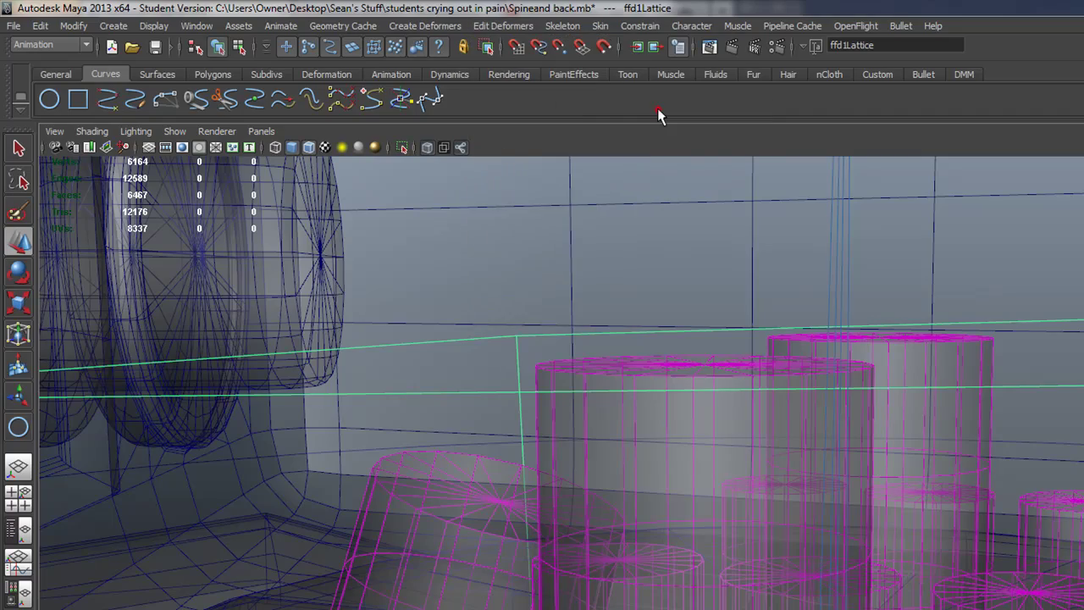
- Inspect the reset lattice from new angles, briefly toggling the four-view layout
right_click_drag(984, 398, 648, 333, "alt")
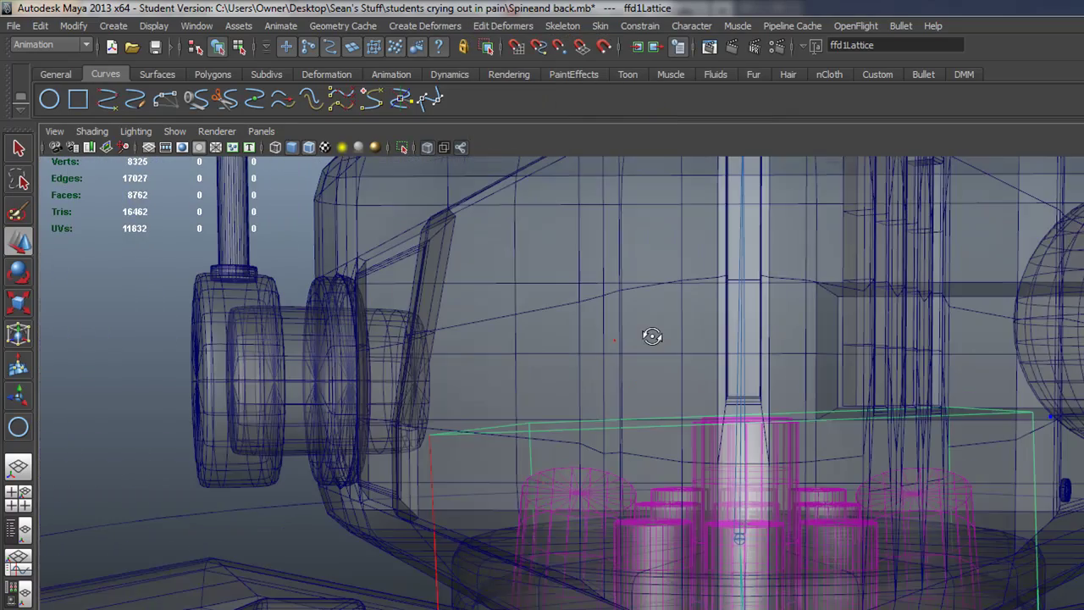
mouse_move(980, 464)
left_mouse_down("alt")
mouse_move(674, 292)
mouse_move(684, 271)
left_mouse_up("alt")
key("space")
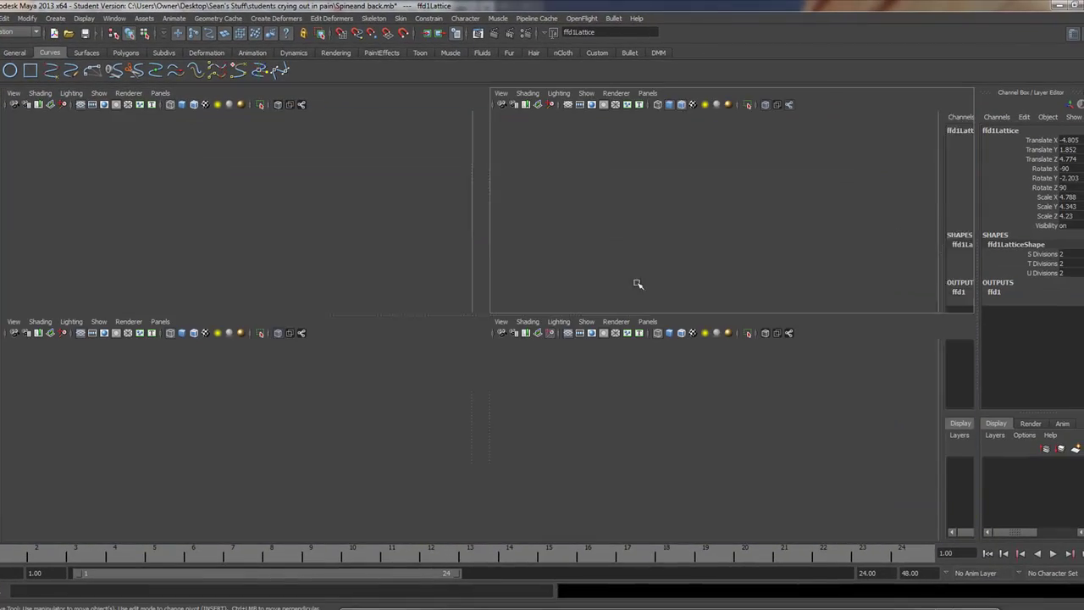
key("space")
mouse_move(556, 399)
right_mouse_down("alt")
mouse_move(508, 370)
mouse_move(670, 443)
right_mouse_up("alt")
middle_click_drag(629, 423, 579, 442, "alt")
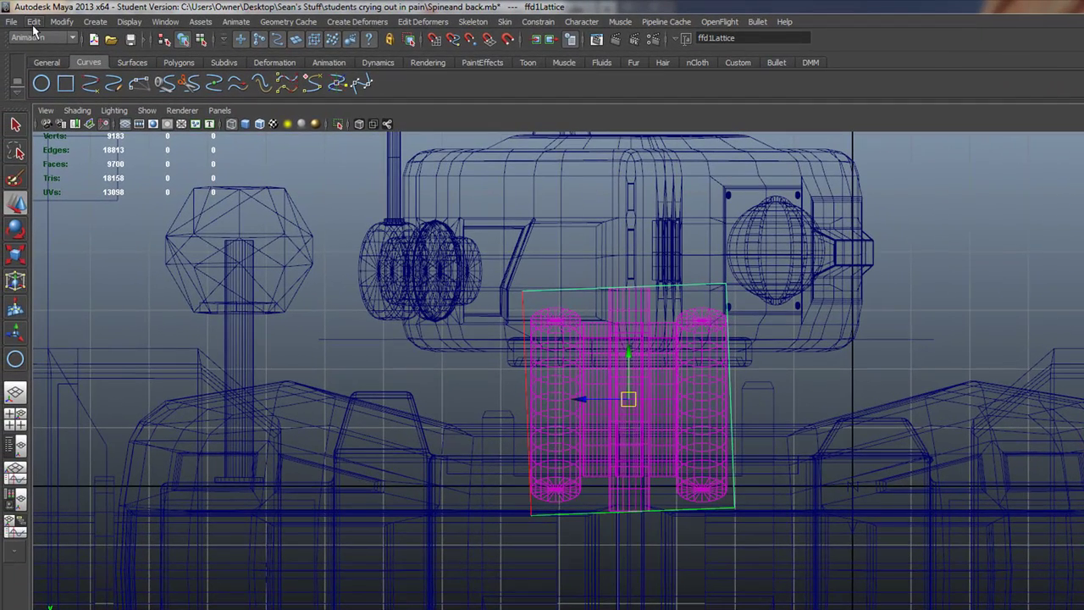
- Check Edit > Undo ResetLattice, then deselect and restore the lattice selection with Ctrl+Z
left_click(34, 22)
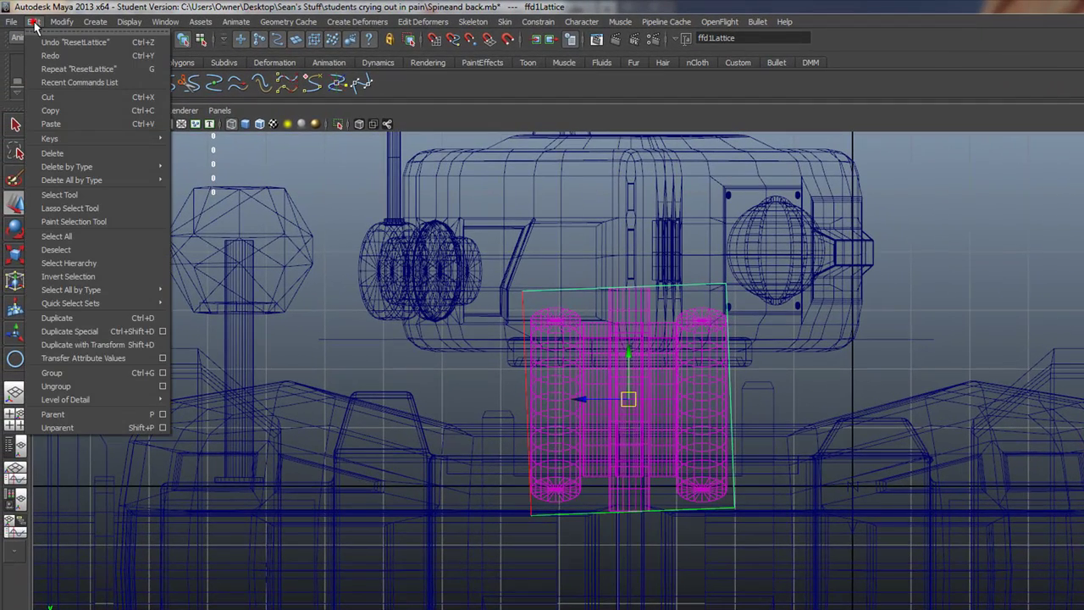
left_click(61, 55)
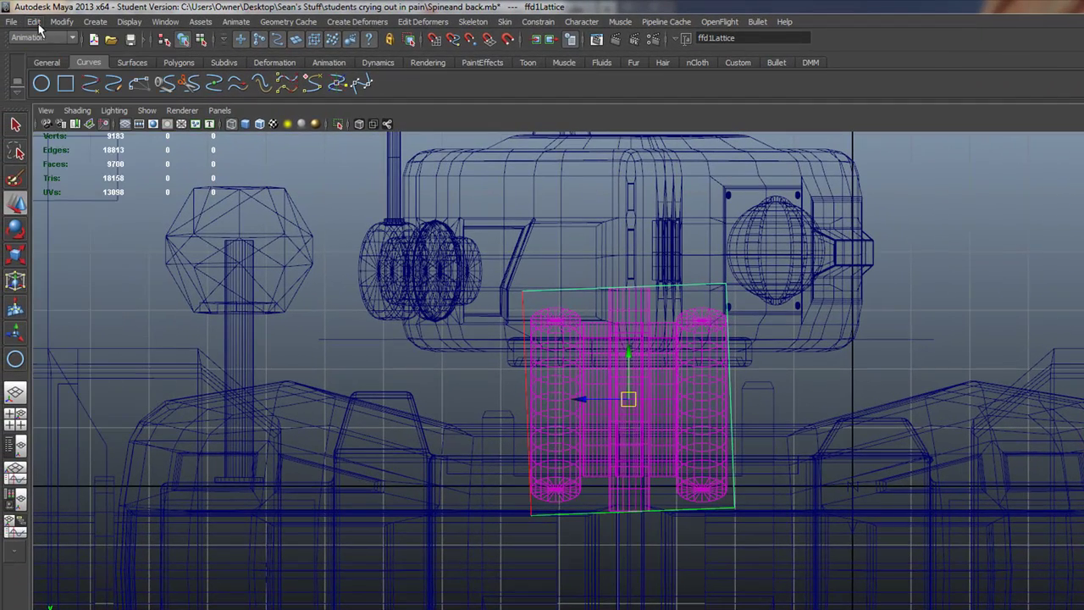
right_click_drag(511, 307, 759, 406, "alt")
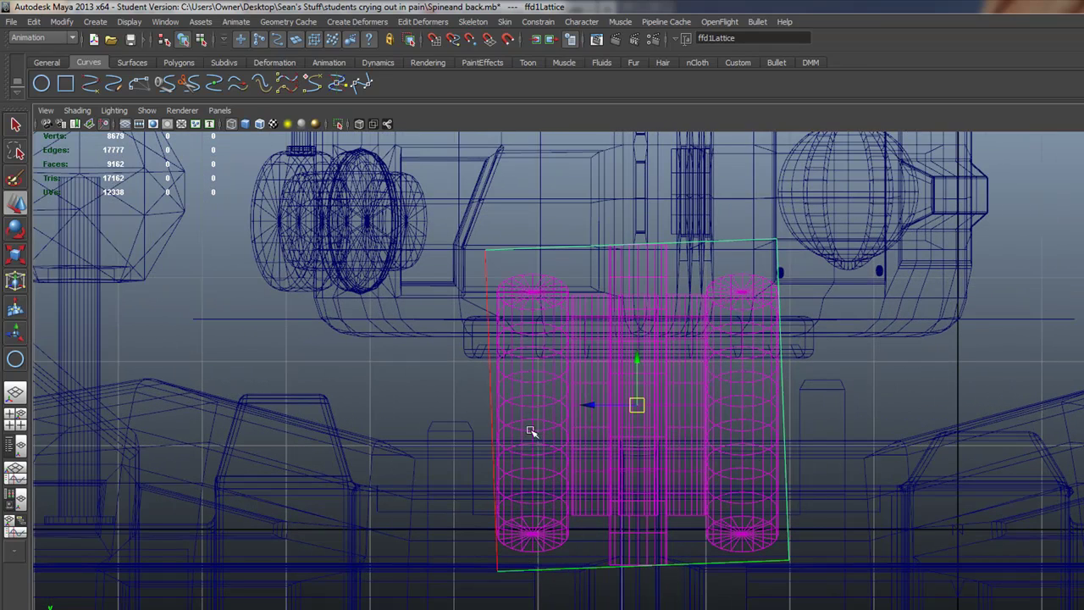
left_click(520, 255)
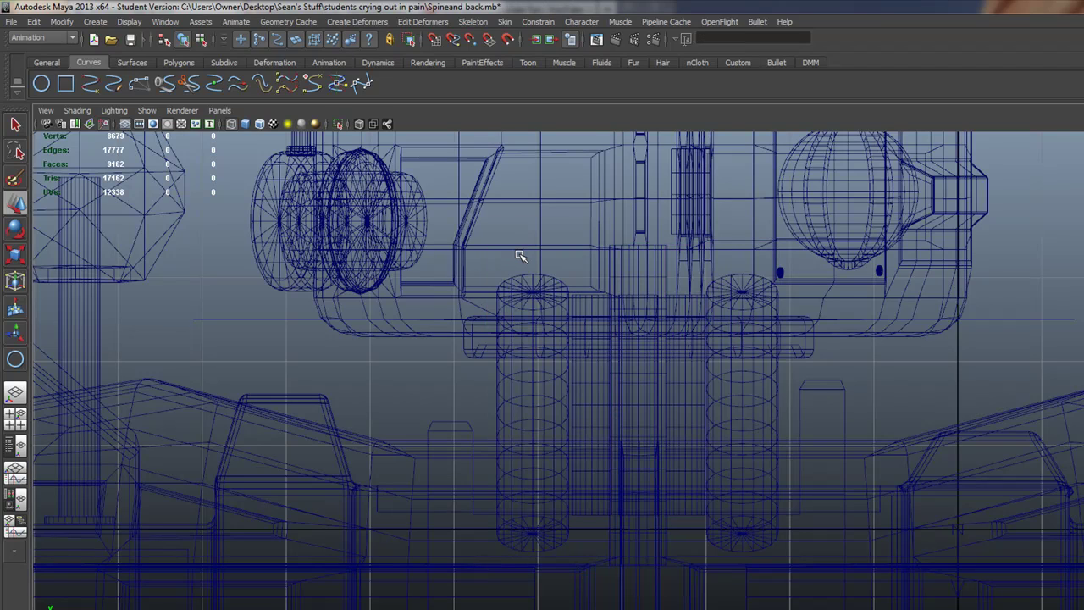
key("ctrl+z")
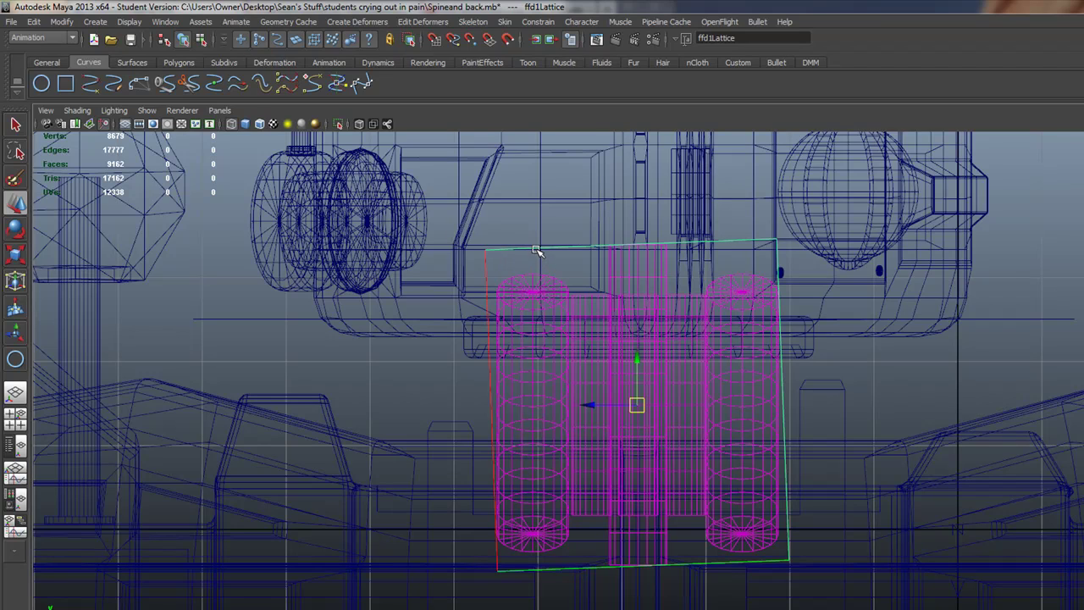
right_click(500, 251)
key("space")
key("space")
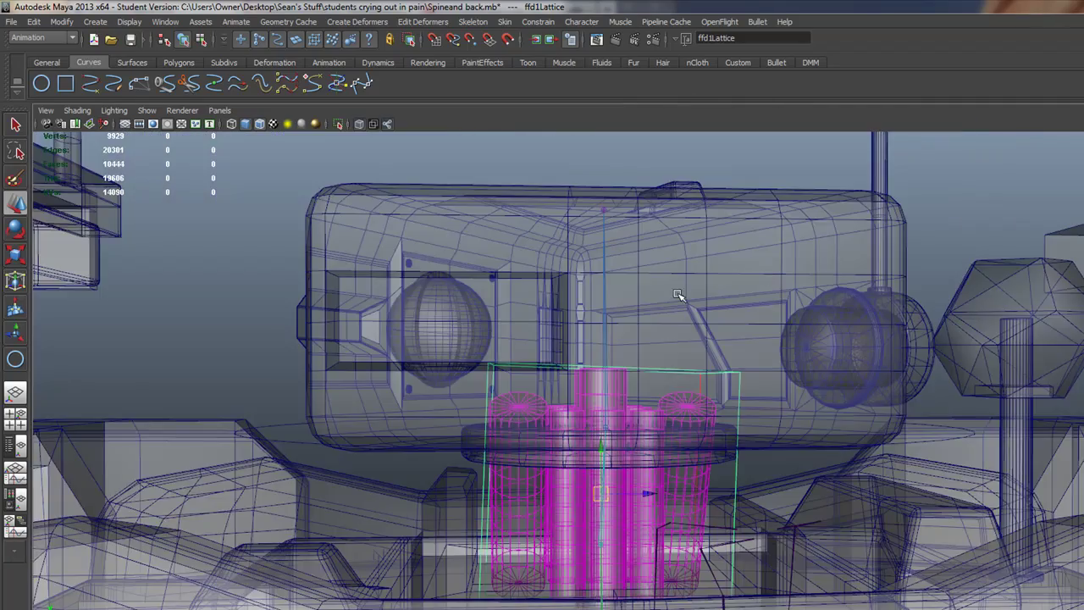
scroll(822, 423, "up", 3)
scroll(830, 444, "up", 2)
scroll(831, 445, "up", 3)
scroll(889, 474, "up", 3)
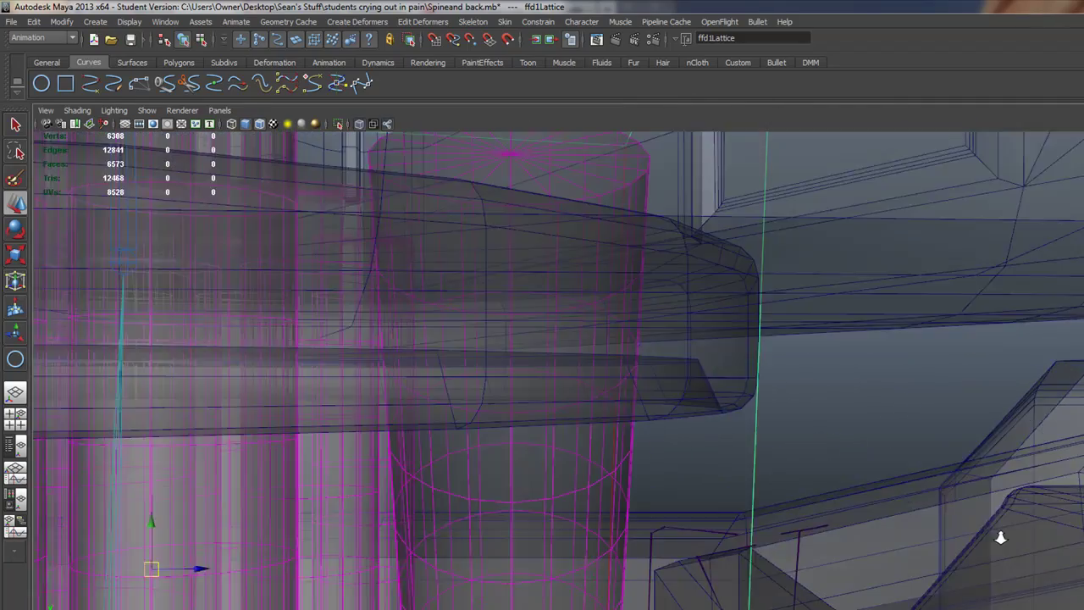
scroll(907, 471, "up", 2)
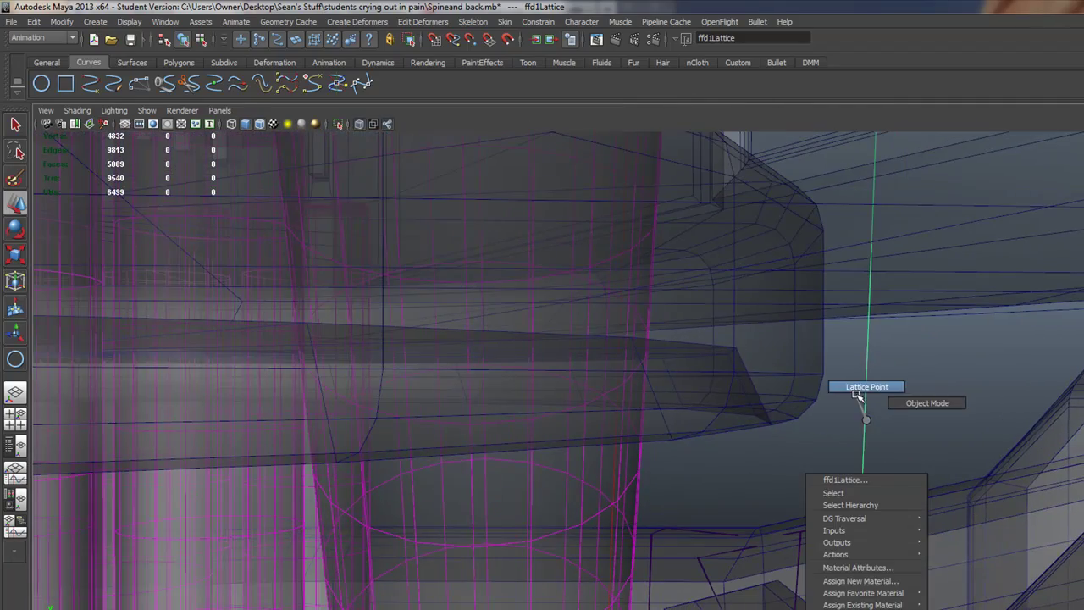
right_click_drag(865, 421, 849, 395)
scroll(241, 375, "down", 5)
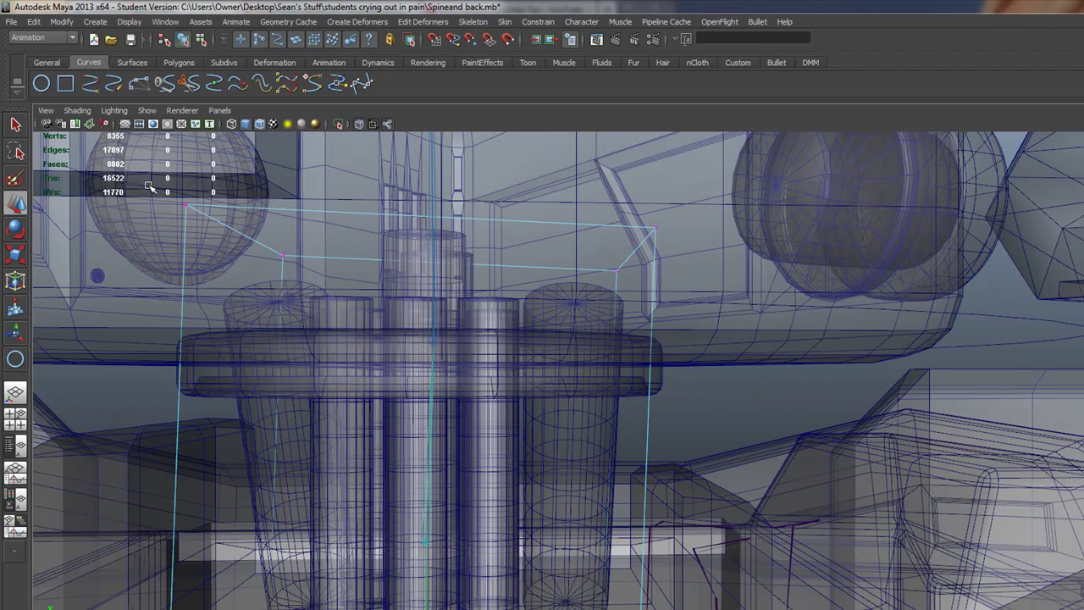
key("ctrl+z")
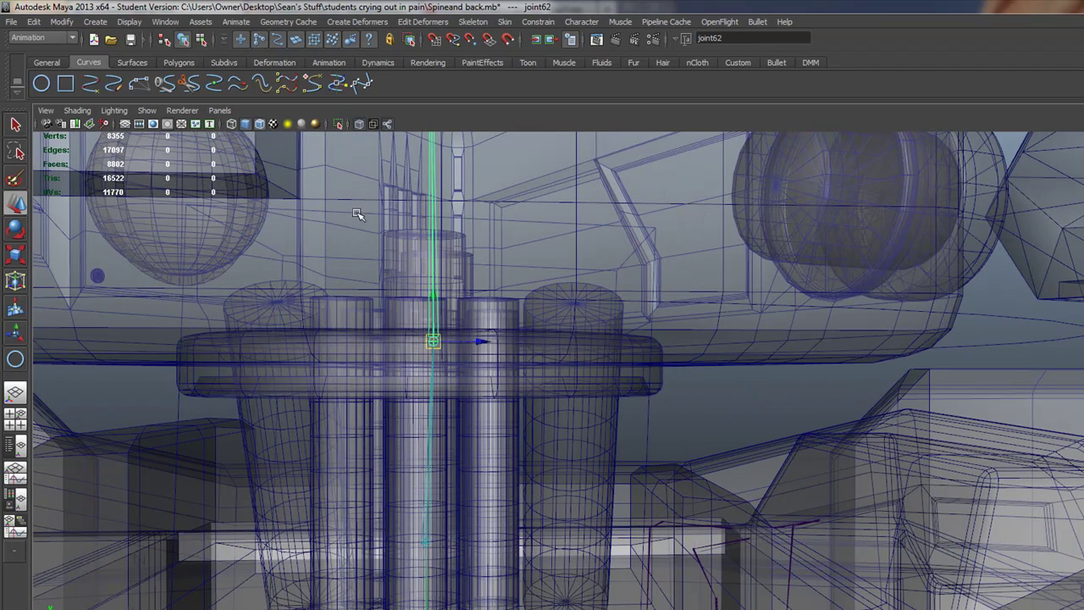
key("ctrl+z")
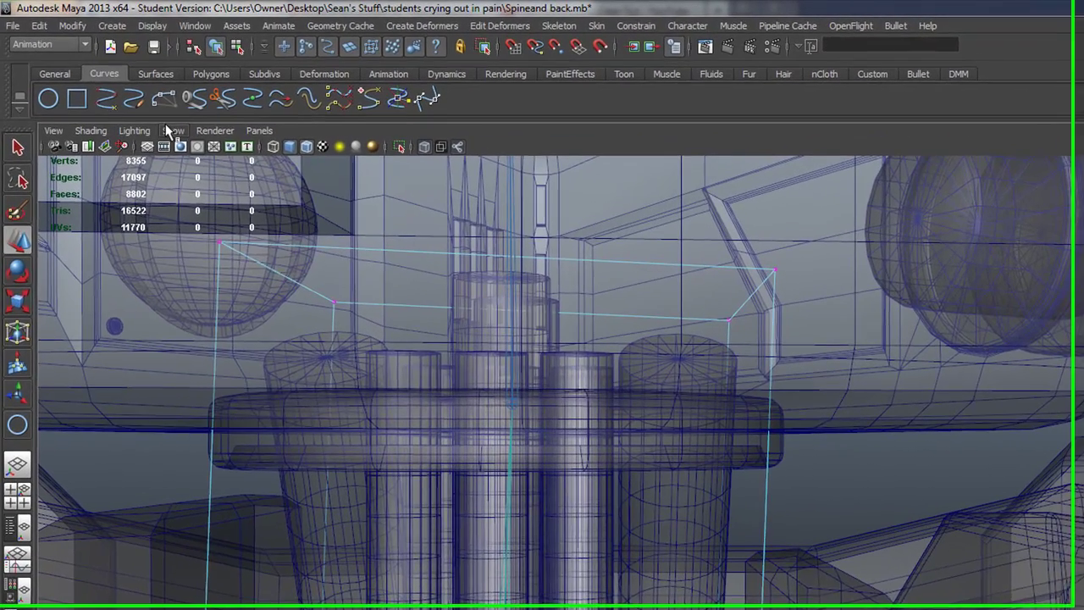
left_click(146, 111)
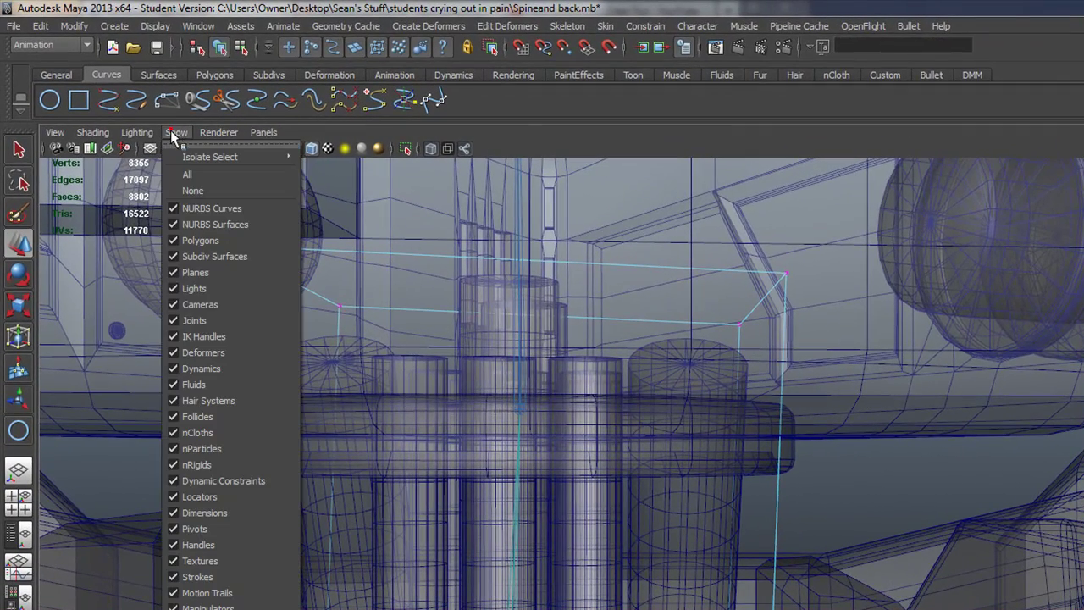
left_click(217, 321)
left_click_drag(184, 218, 857, 367)
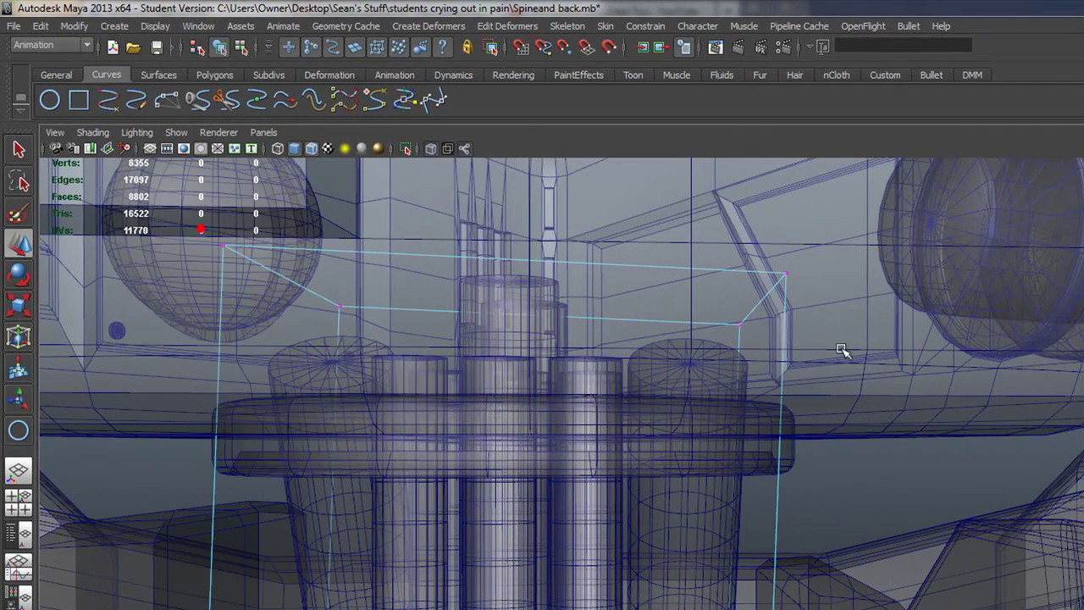
left_click(431, 26)
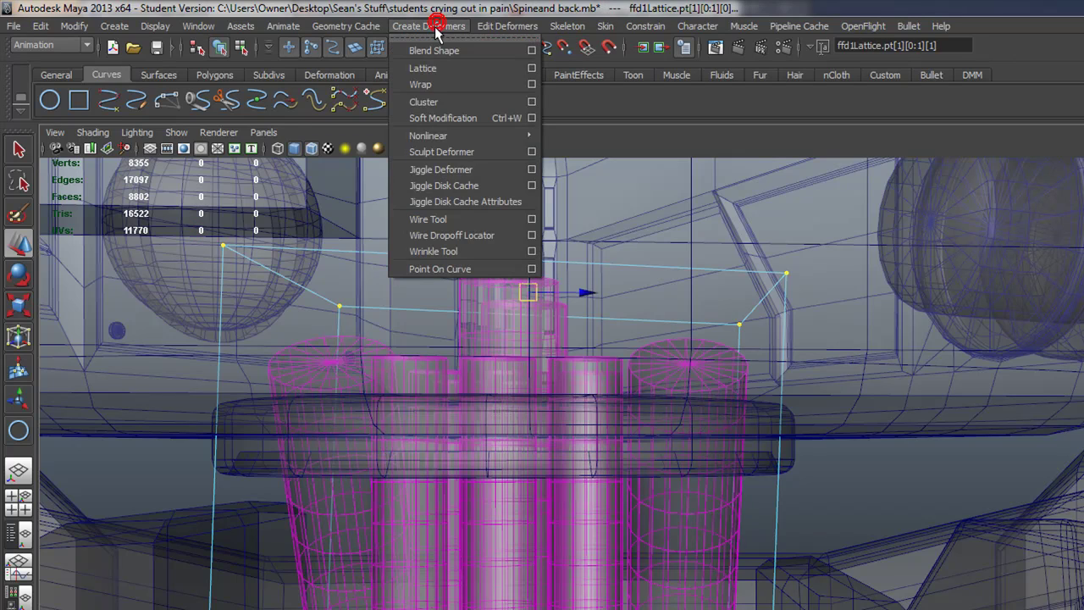
left_click(455, 102)
scroll(600, 428, "down", 3)
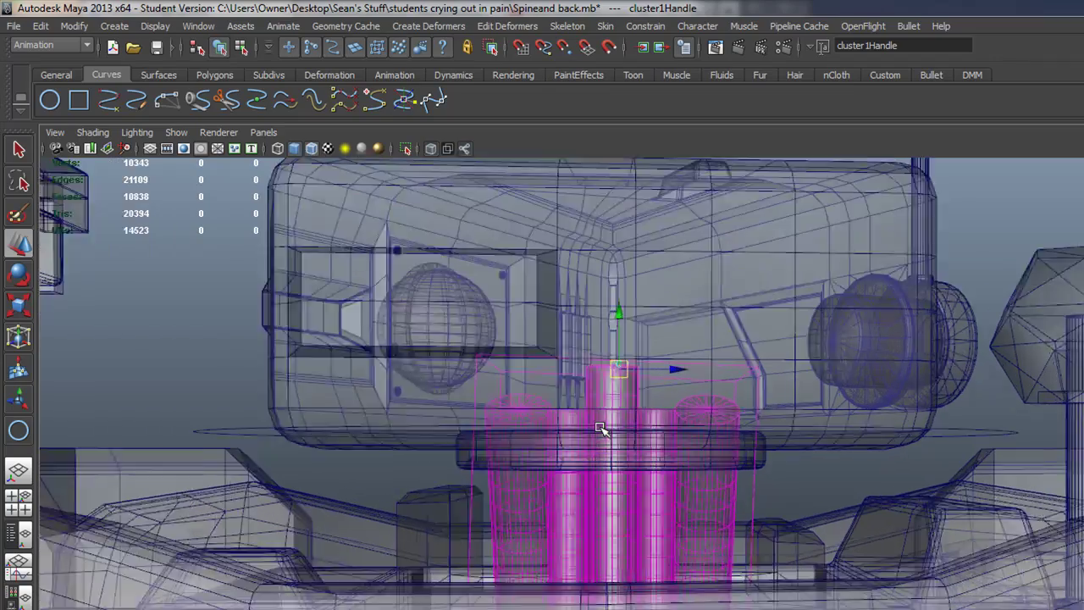
scroll(600, 427, "up", 3)
scroll(601, 428, "down", 3)
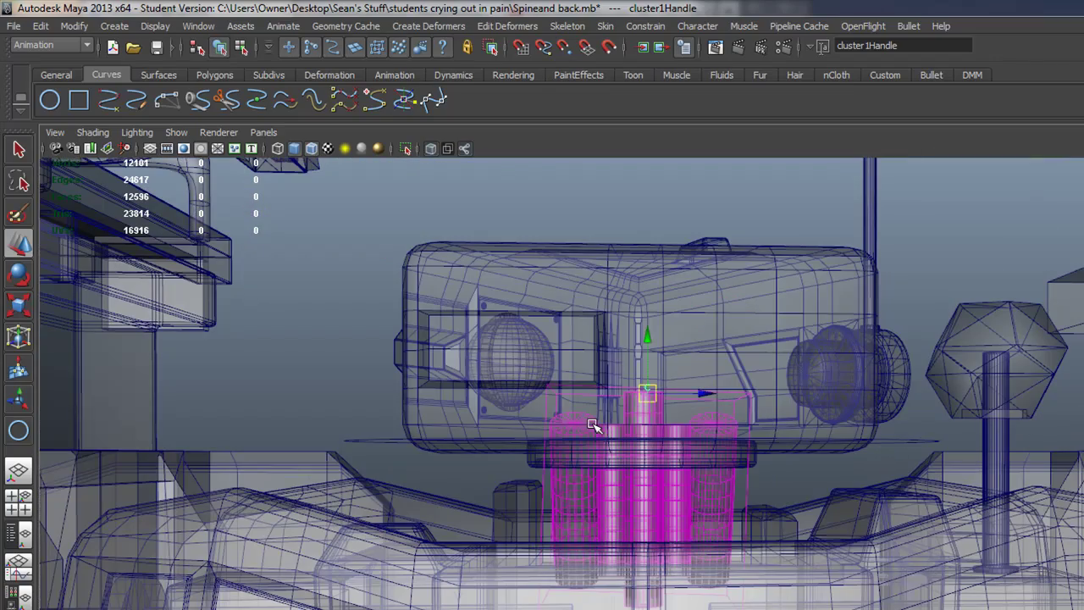
left_click_drag(590, 423, 704, 526, "alt")
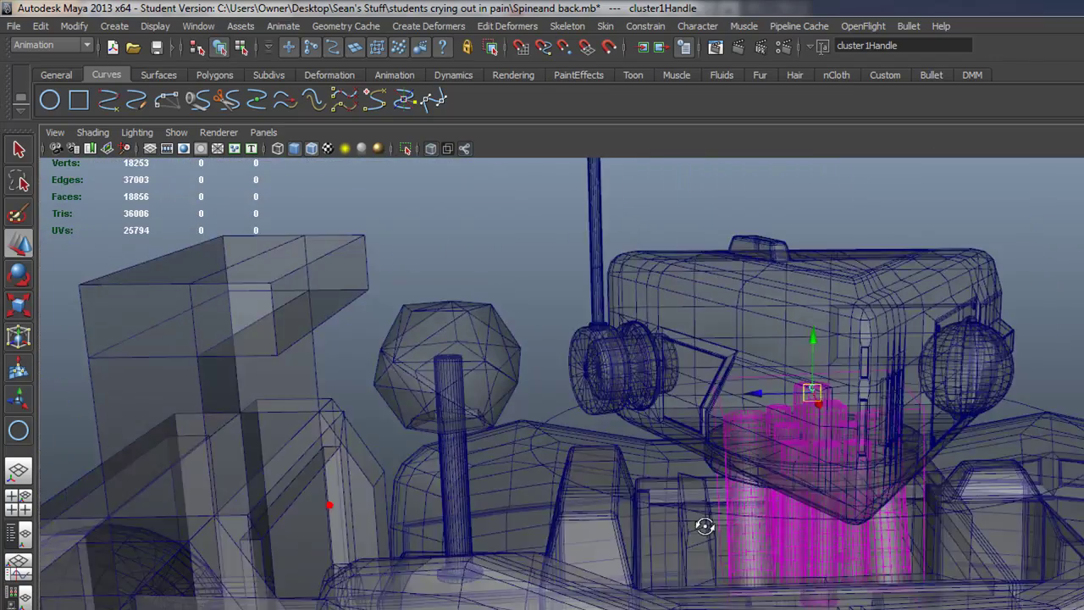
scroll(704, 525, "up", 2)
scroll(737, 502, "up", 2)
scroll(884, 520, "up", 2)
scroll(884, 520, "up", 1)
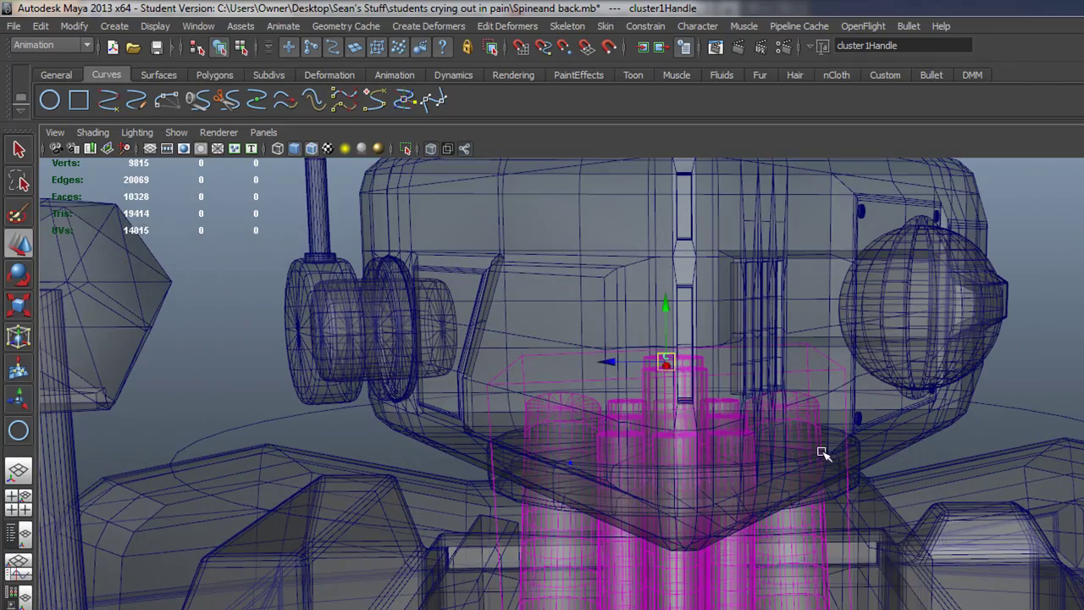
- Parent-constrain to MEch_Neck with Maintain offset, leaving only the neck circle selected
left_click(1007, 412)
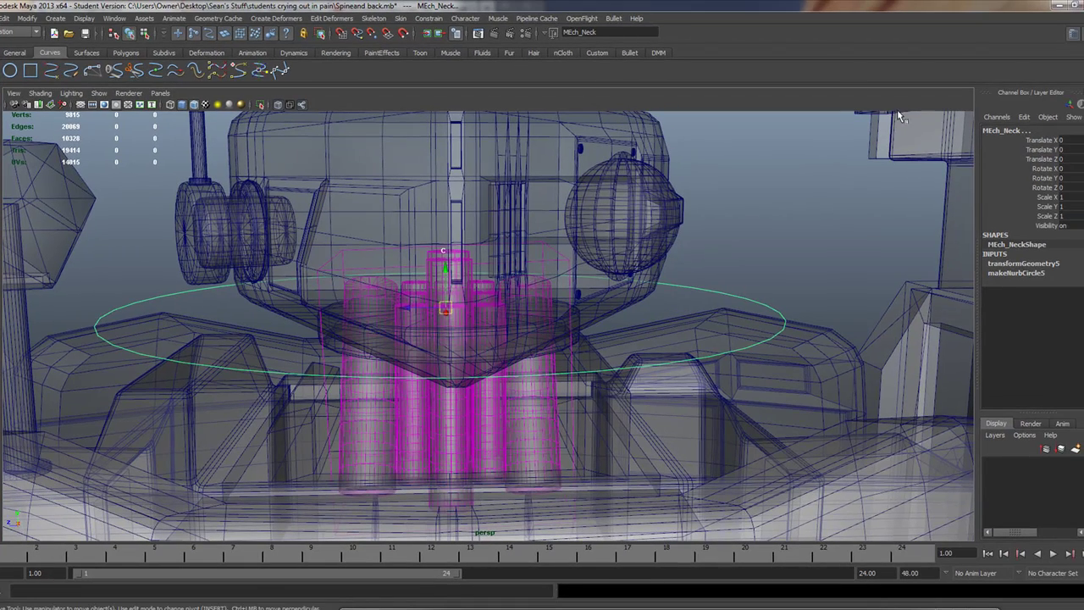
left_click(428, 19)
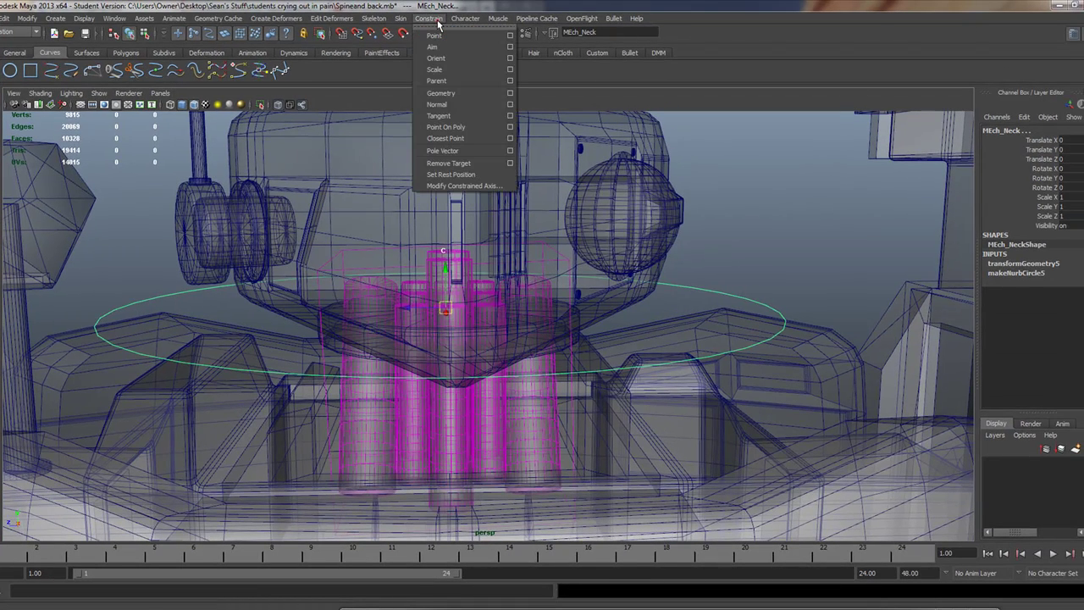
left_click(509, 81)
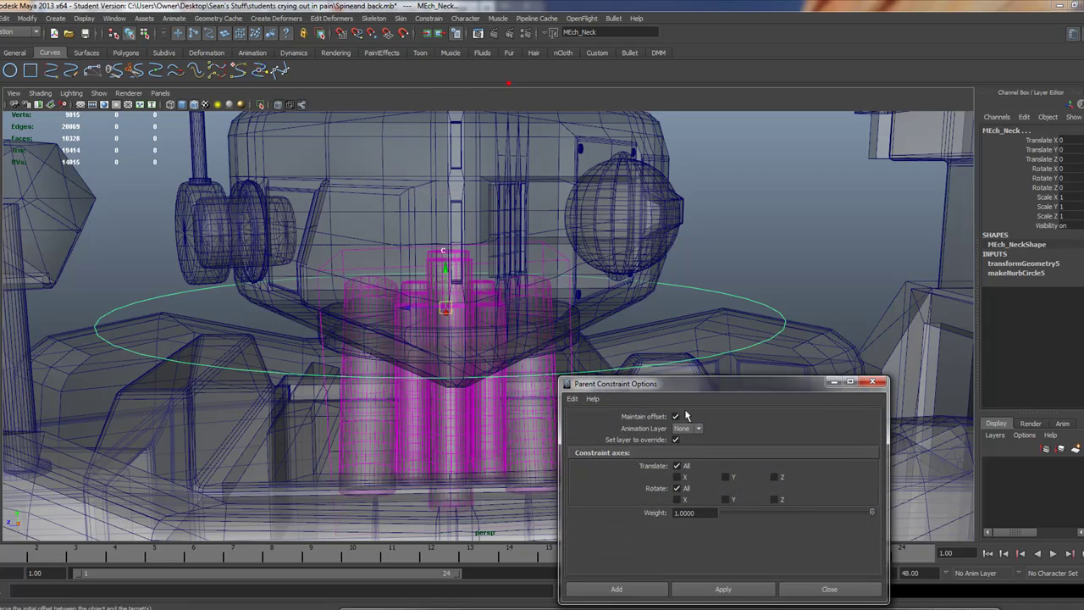
left_click(612, 589)
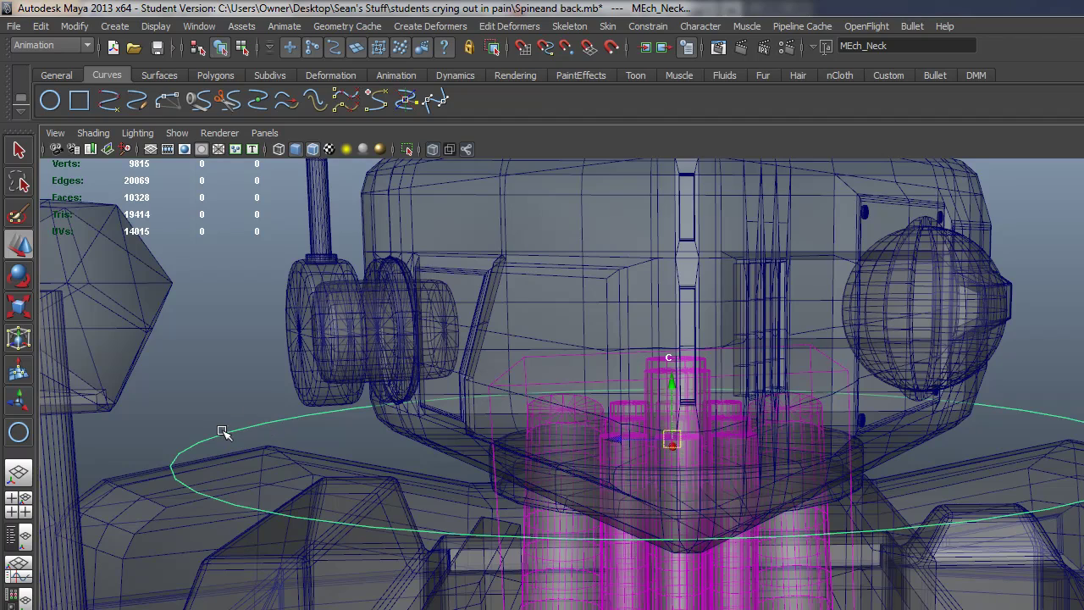
left_click(222, 431)
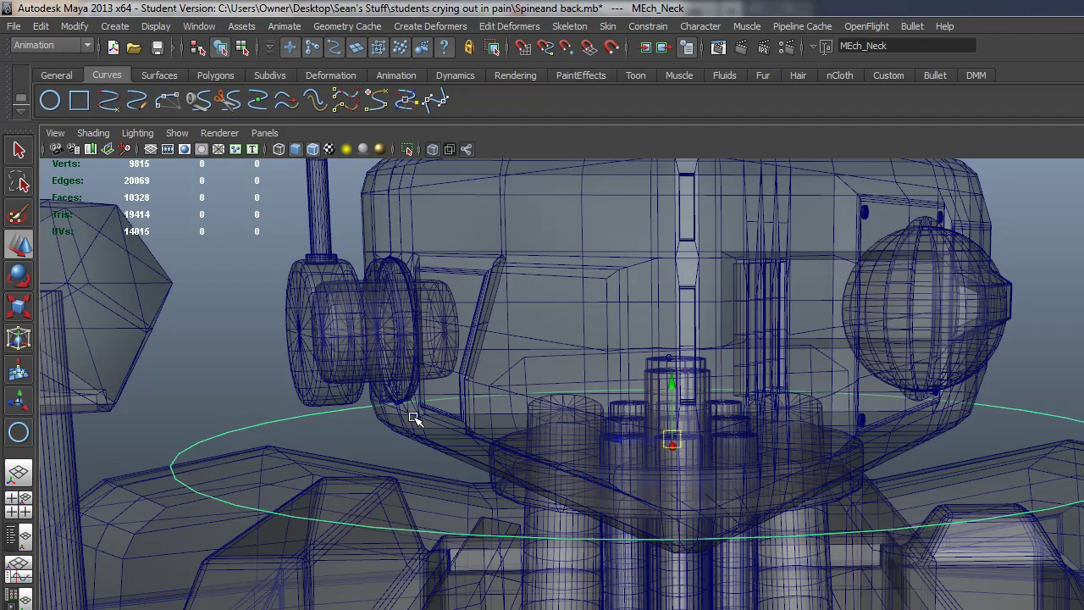
- Undo back to the cluster and recreate a cluster on the top lattice points
key("ctrl+z")
key("ctrl+z")
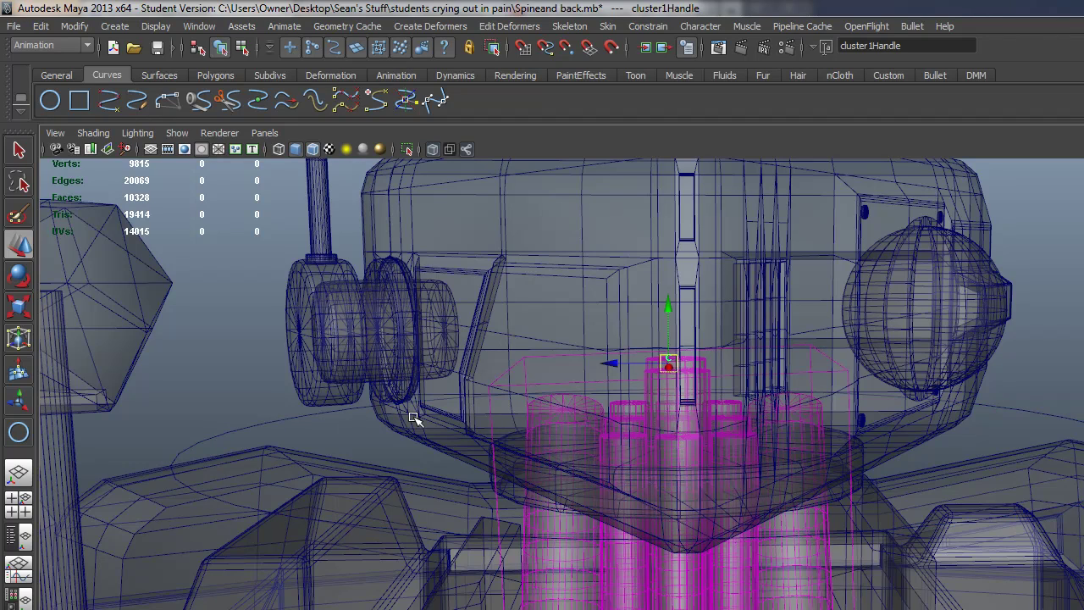
key("ctrl+z")
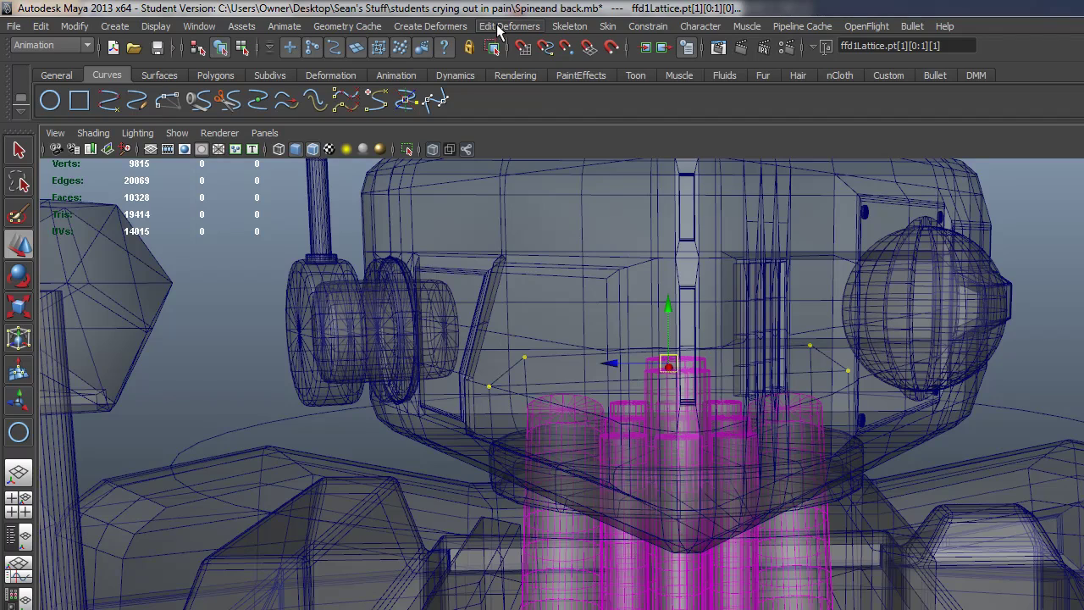
left_click(408, 27)
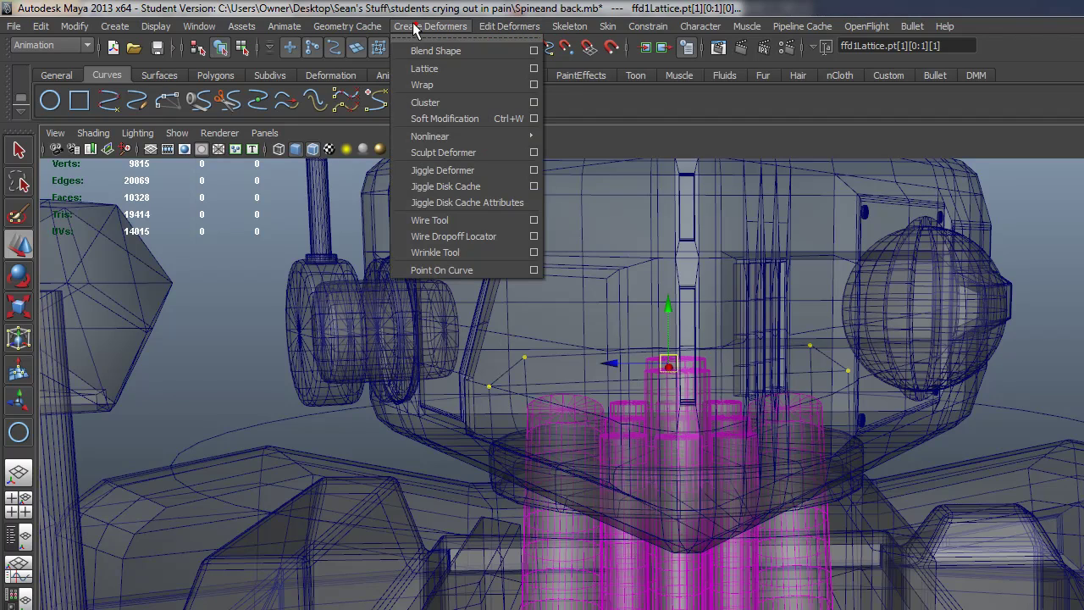
left_click(439, 99)
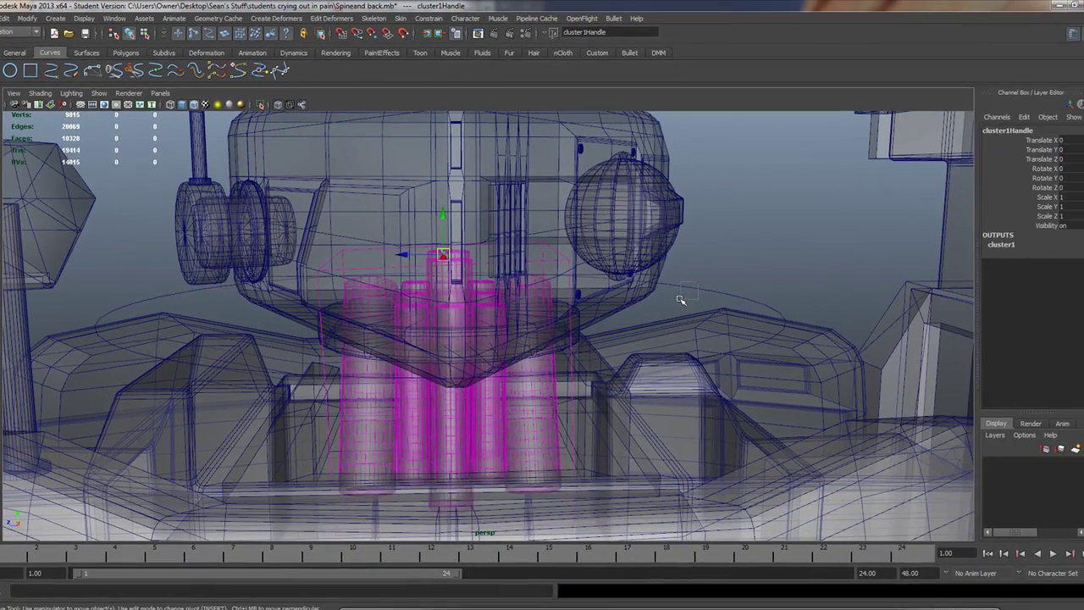
- Select MEch_Neck then the cluster handle, parent-constrain them, and switch to the Rotate tool
left_click(645, 294)
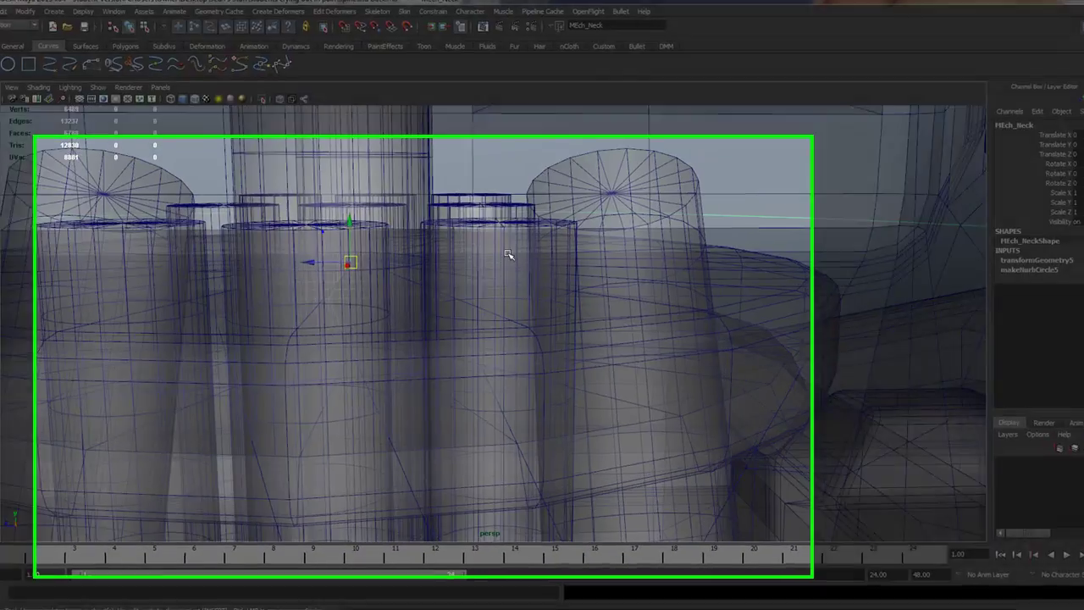
left_click_drag(319, 234, 738, 353, "alt")
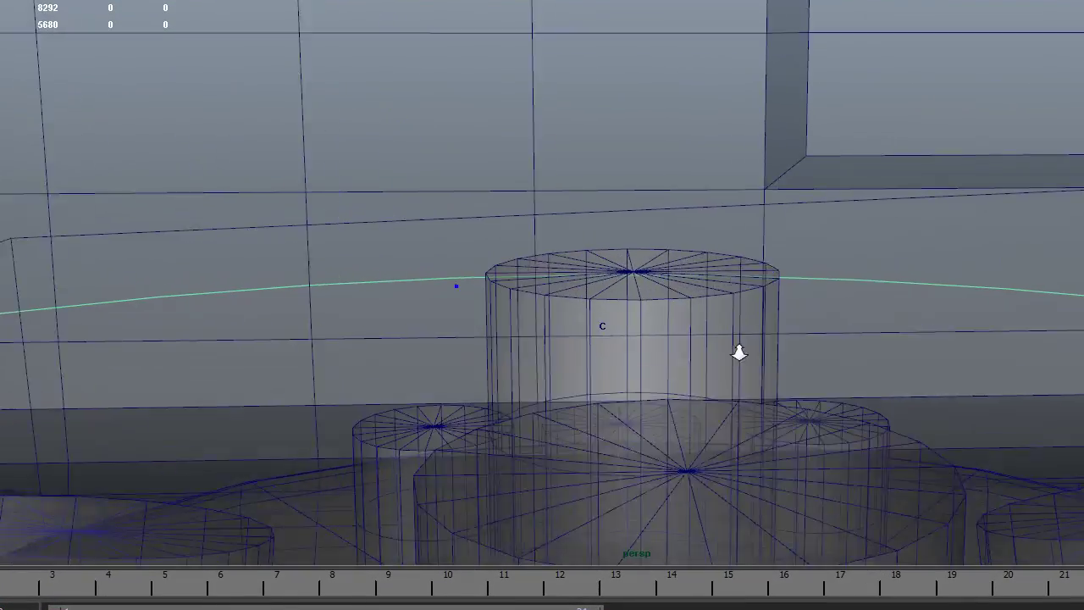
right_click_drag(738, 352, 744, 417, "alt")
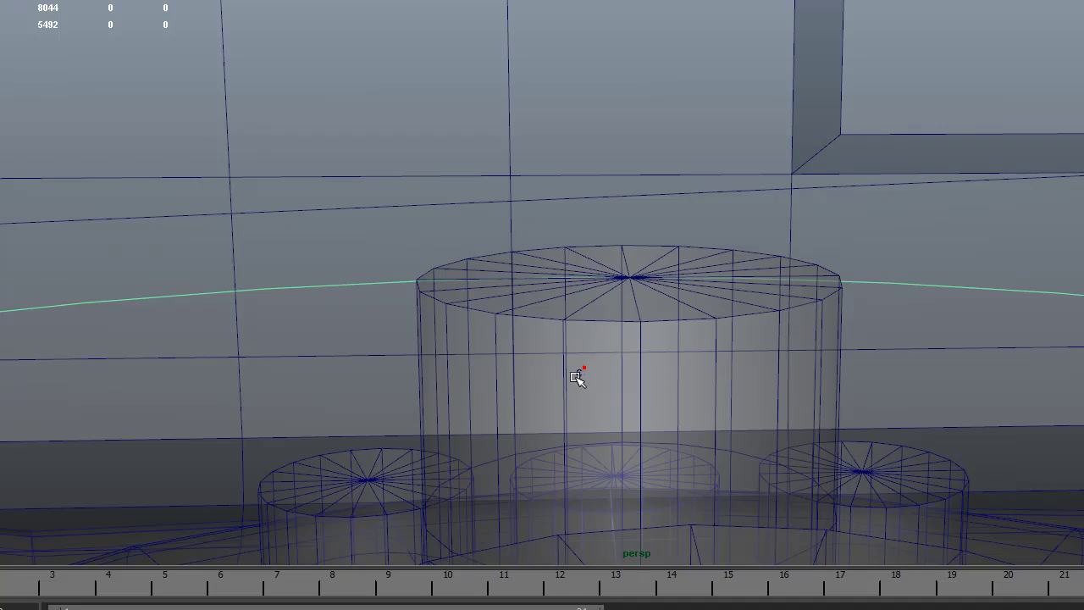
left_click(576, 377)
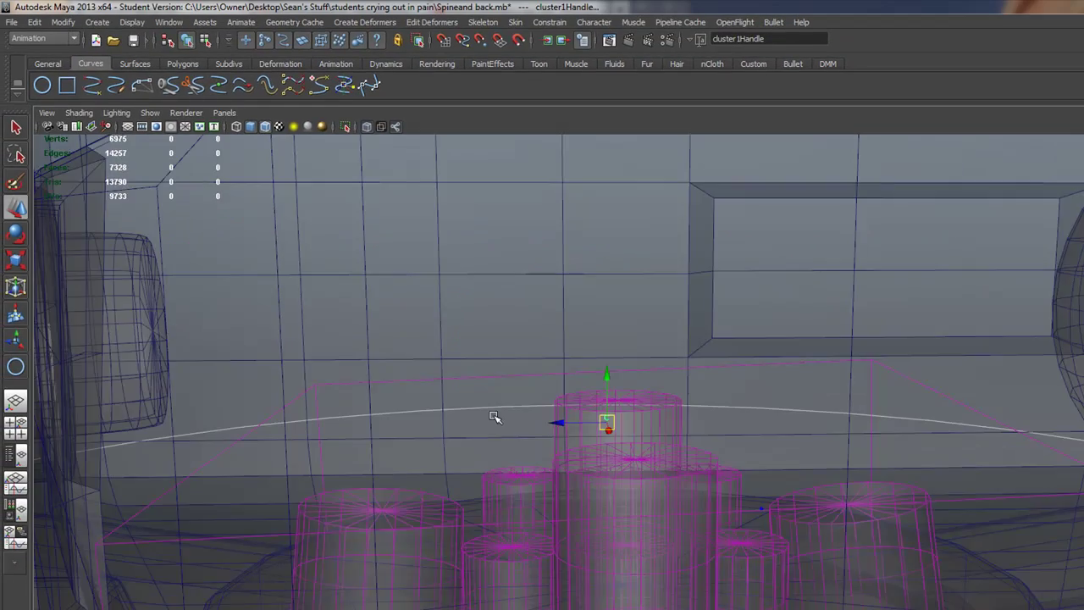
right_click_drag(496, 416, 401, 274, "alt")
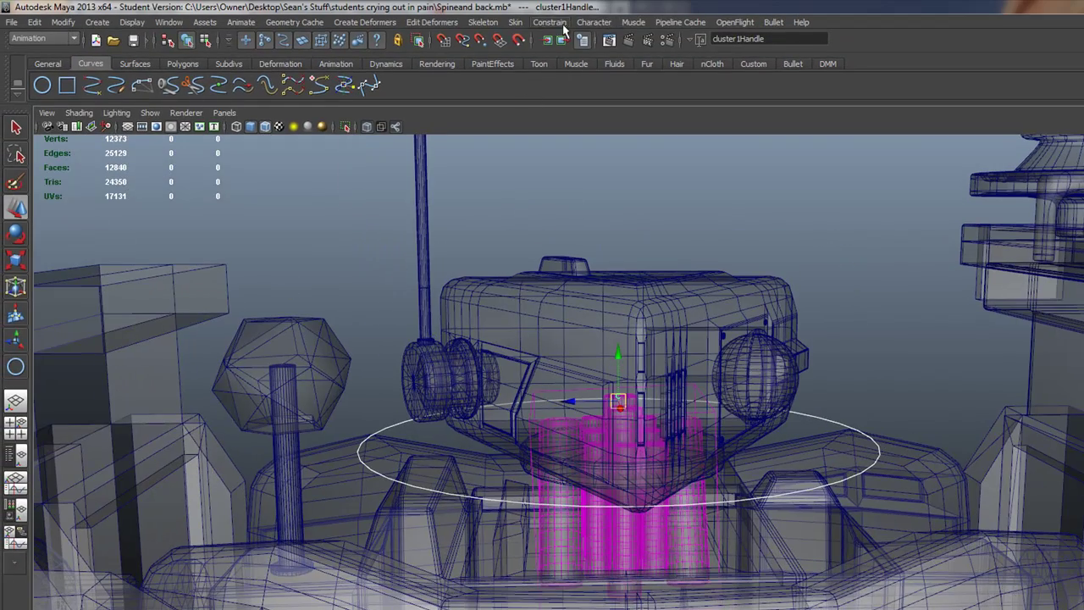
left_click(550, 24)
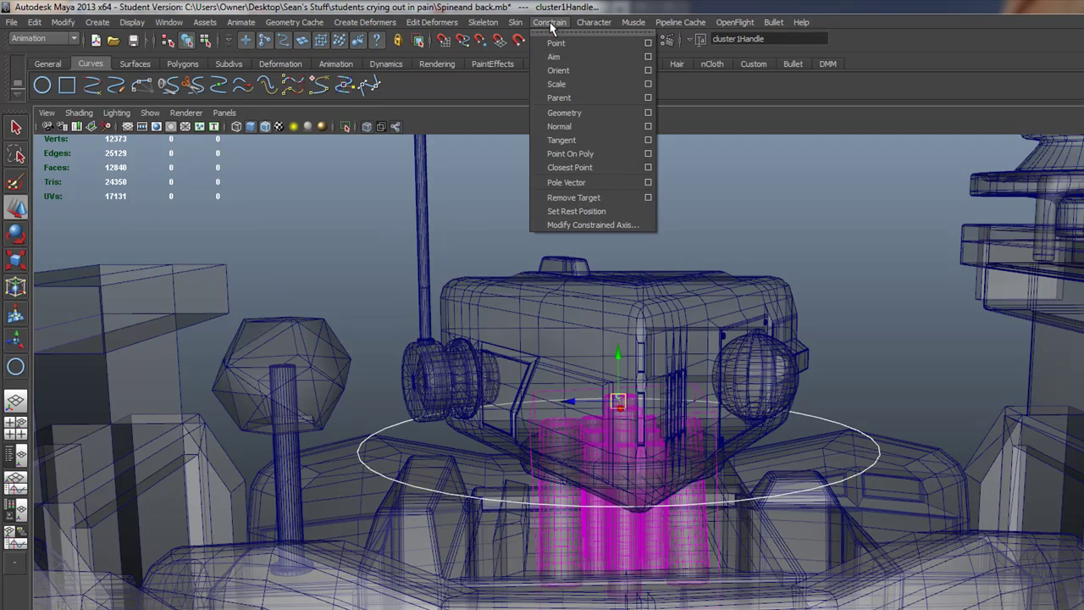
left_click(582, 97)
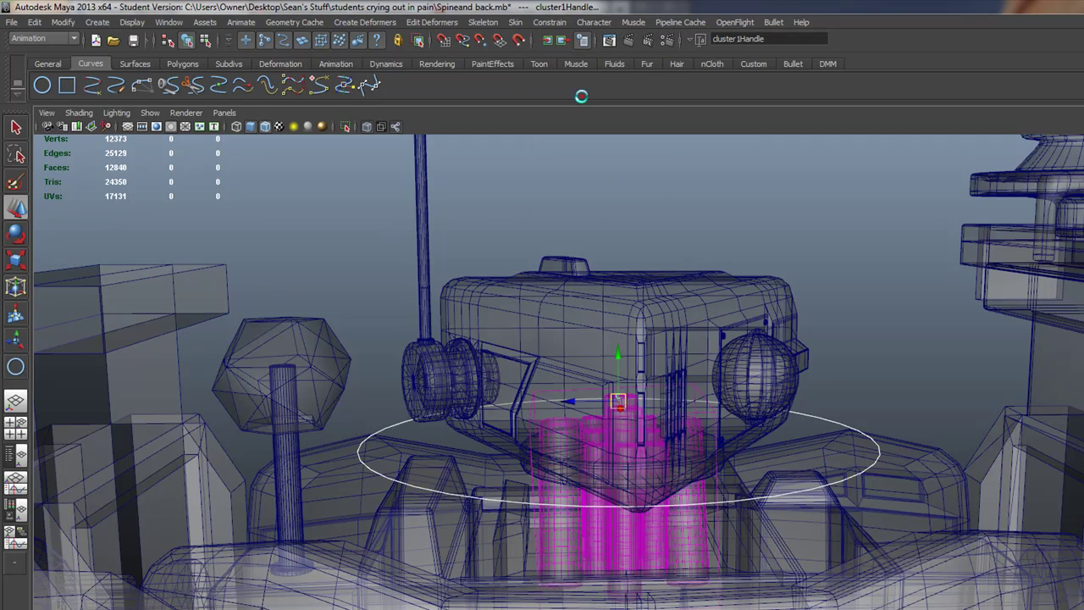
left_click(813, 425)
left_click(16, 233)
- Spin and tilt MEch_Neck to bend the pistons, then orbit close to inspect the magenta cylinders
left_click_drag(645, 453, 682, 461)
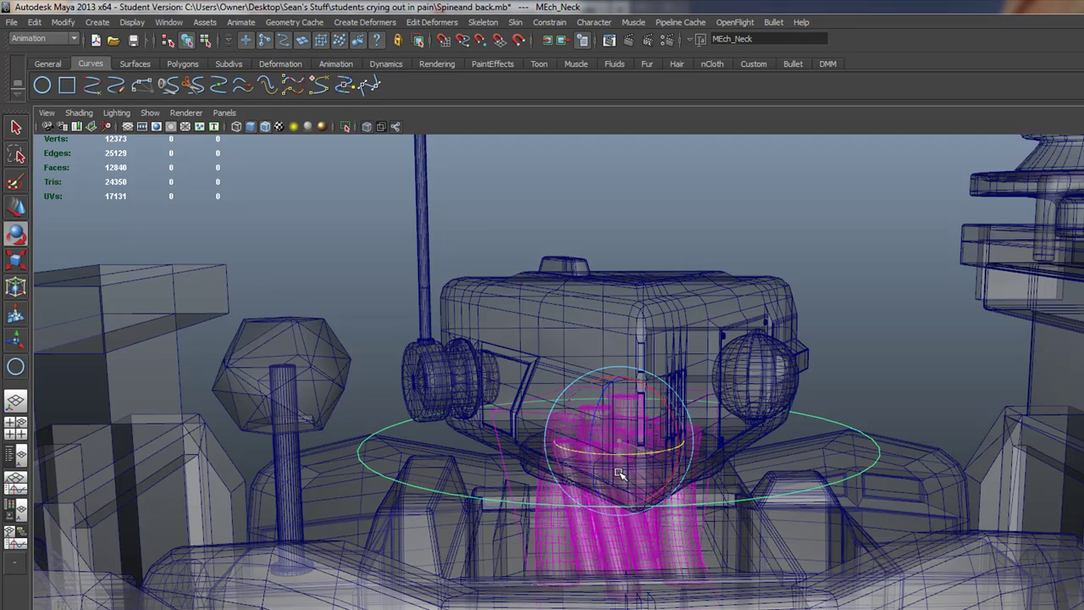
left_click_drag(641, 472, 620, 474)
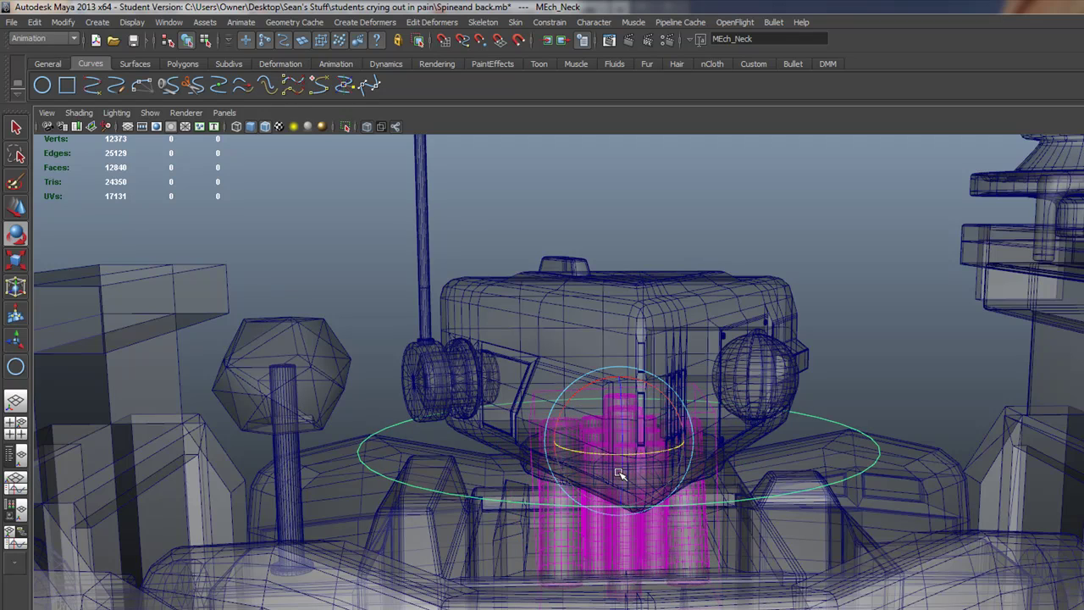
mouse_move(638, 367)
left_mouse_down("alt")
mouse_move(583, 416)
mouse_move(704, 471)
mouse_move(787, 471)
mouse_move(661, 429)
left_mouse_up("alt")
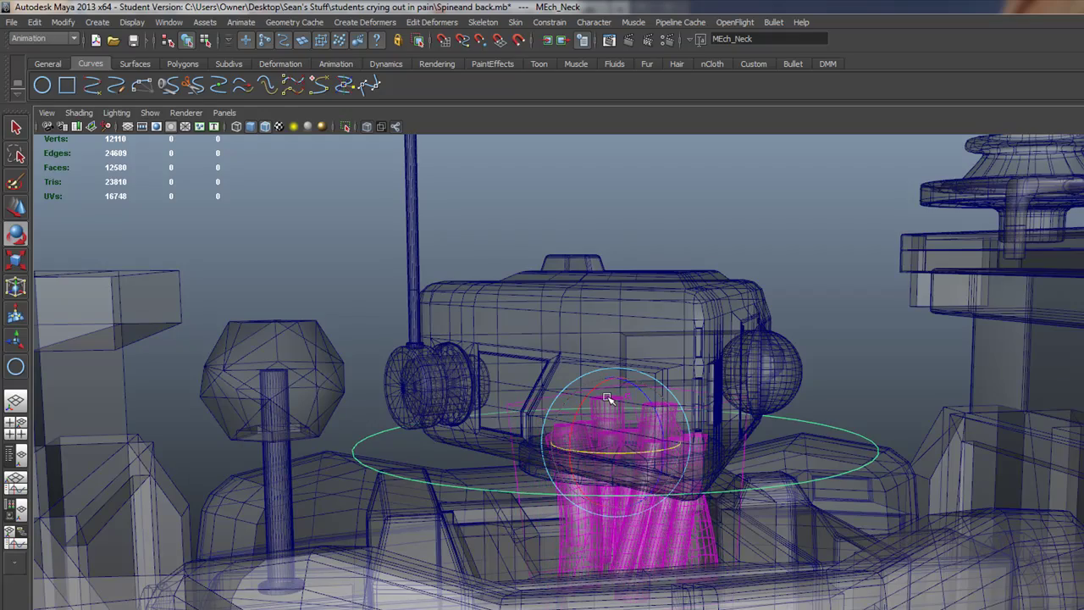
mouse_move(607, 398)
left_mouse_down("alt")
mouse_move(553, 339)
mouse_move(593, 358)
mouse_move(581, 358)
mouse_move(615, 362)
left_mouse_up("alt")
mouse_move(615, 361)
right_mouse_down("alt")
mouse_move(641, 394)
mouse_move(876, 508)
mouse_move(412, 358)
mouse_move(501, 476)
right_mouse_up("alt")
mouse_move(501, 477)
left_mouse_down("alt")
mouse_move(387, 514)
mouse_move(496, 465)
left_mouse_up("alt")
right_click_drag(496, 464, 363, 416, "alt")
mouse_move(551, 229)
right_mouse_down("alt")
mouse_move(327, 375)
mouse_move(815, 428)
mouse_move(682, 438)
right_mouse_up("alt")
mouse_move(683, 438)
left_mouse_down("alt")
mouse_move(136, 259)
mouse_move(375, 351)
mouse_move(483, 331)
left_mouse_up("alt")
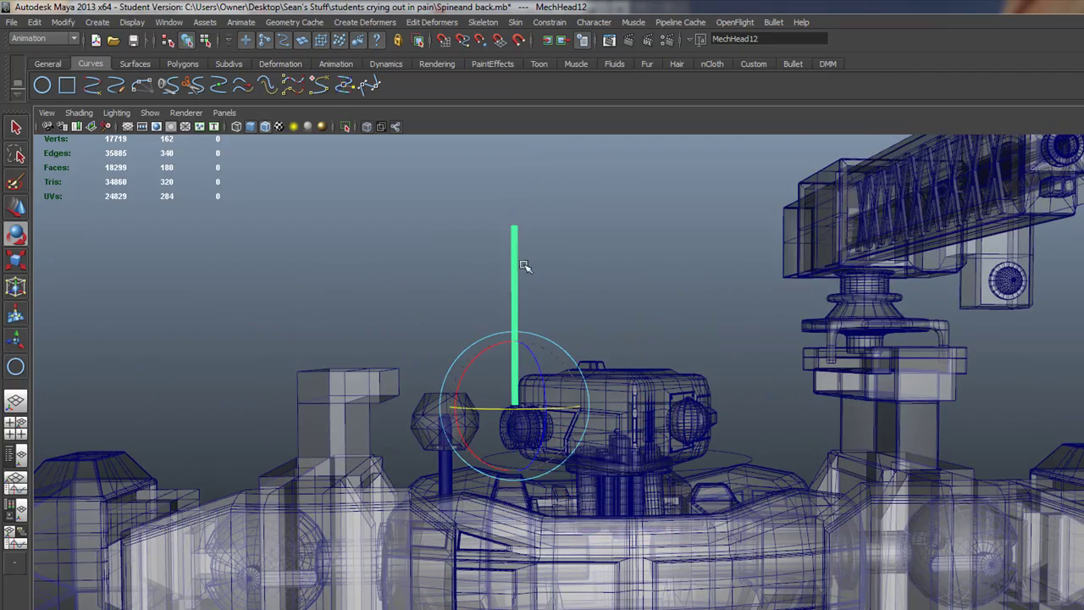
mouse_move(821, 322)
left_mouse_down("alt")
mouse_move(668, 278)
mouse_move(773, 288)
left_mouse_up("alt")
left_click_drag(708, 410, 654, 263, "alt")
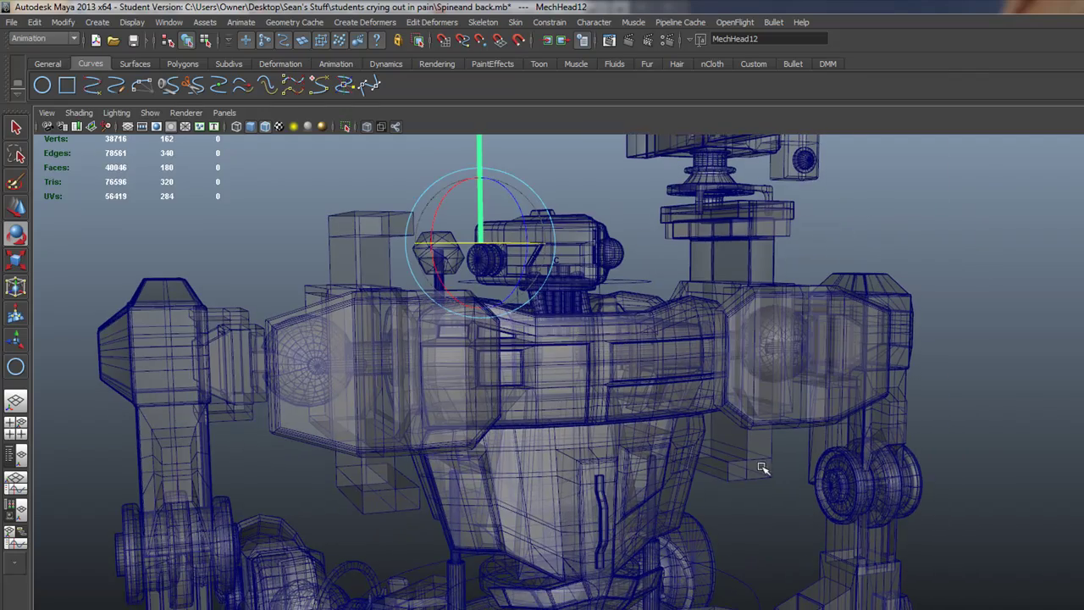
mouse_move(762, 469)
left_mouse_down("alt")
mouse_move(895, 411)
mouse_move(733, 418)
mouse_move(884, 432)
mouse_move(551, 314)
mouse_move(629, 478)
mouse_move(794, 381)
mouse_move(561, 424)
mouse_move(856, 406)
mouse_move(595, 468)
mouse_move(508, 460)
mouse_move(532, 465)
mouse_move(520, 460)
left_mouse_up("alt")
middle_click_drag(519, 460, 551, 419, "alt")
mouse_move(551, 419)
left_mouse_down("alt")
mouse_move(467, 435)
mouse_move(508, 449)
mouse_move(520, 474)
mouse_move(499, 418)
left_mouse_up("alt")
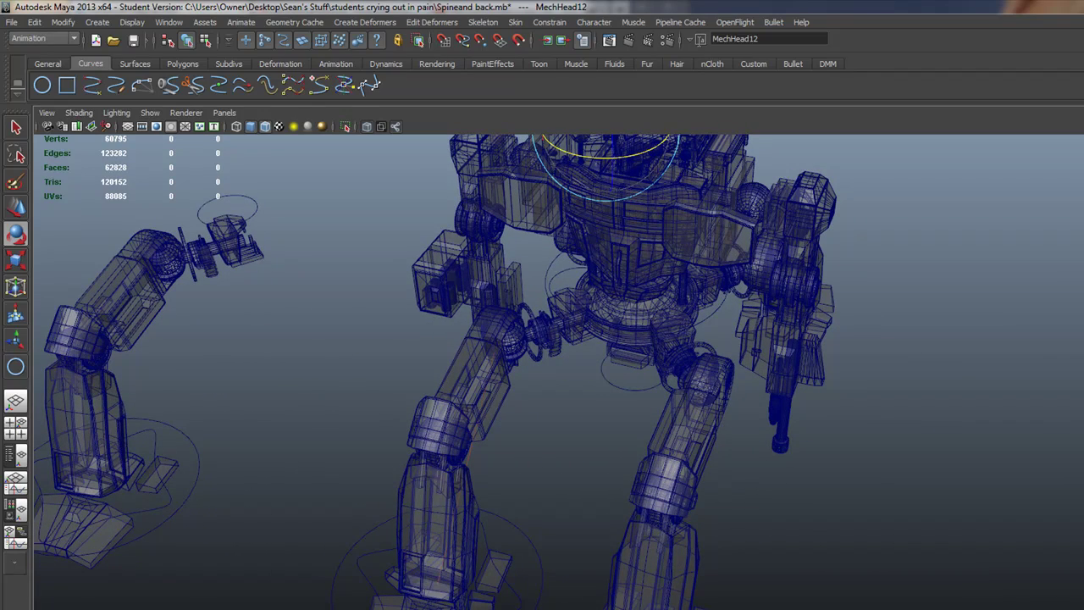